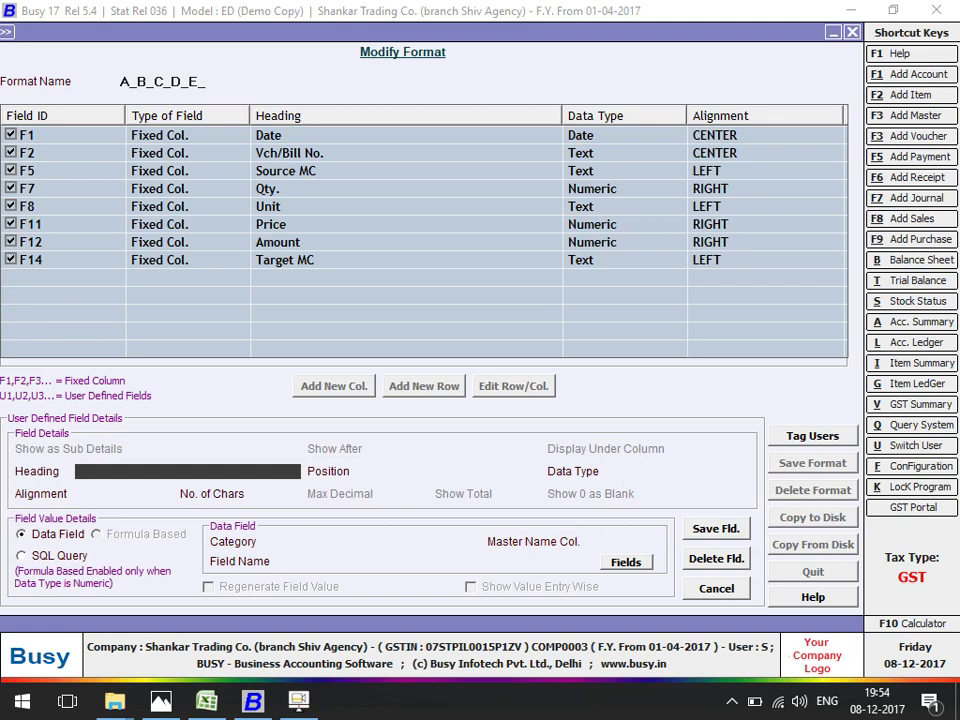
Leave only the Date column enabled in format A_B_C_D_E_, save it and run the stock transfer query with that format.
key("Escape")
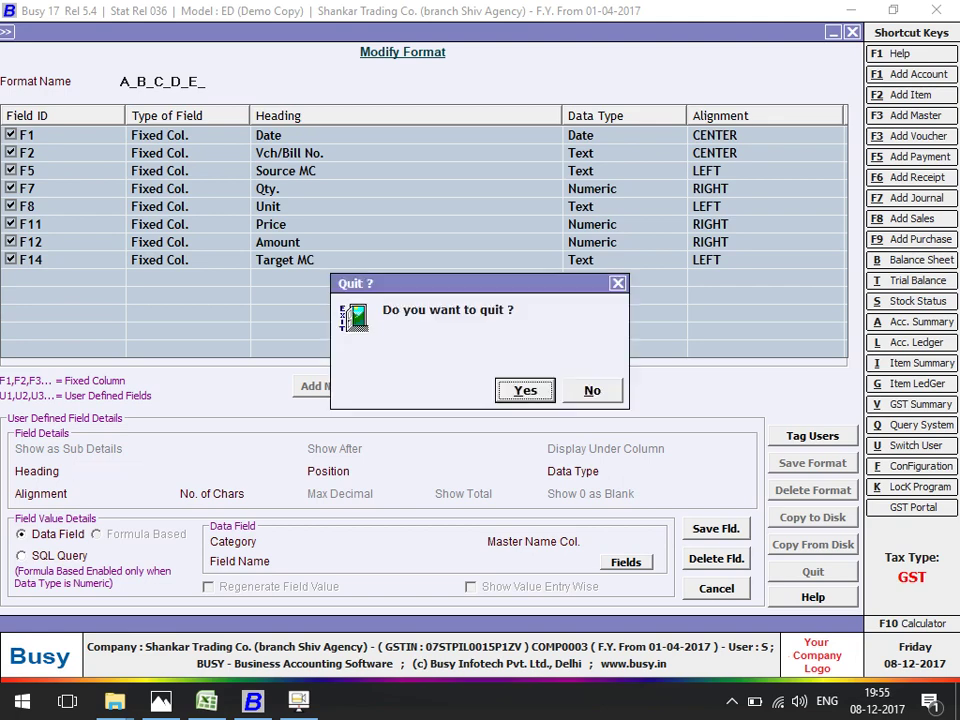
key("n")
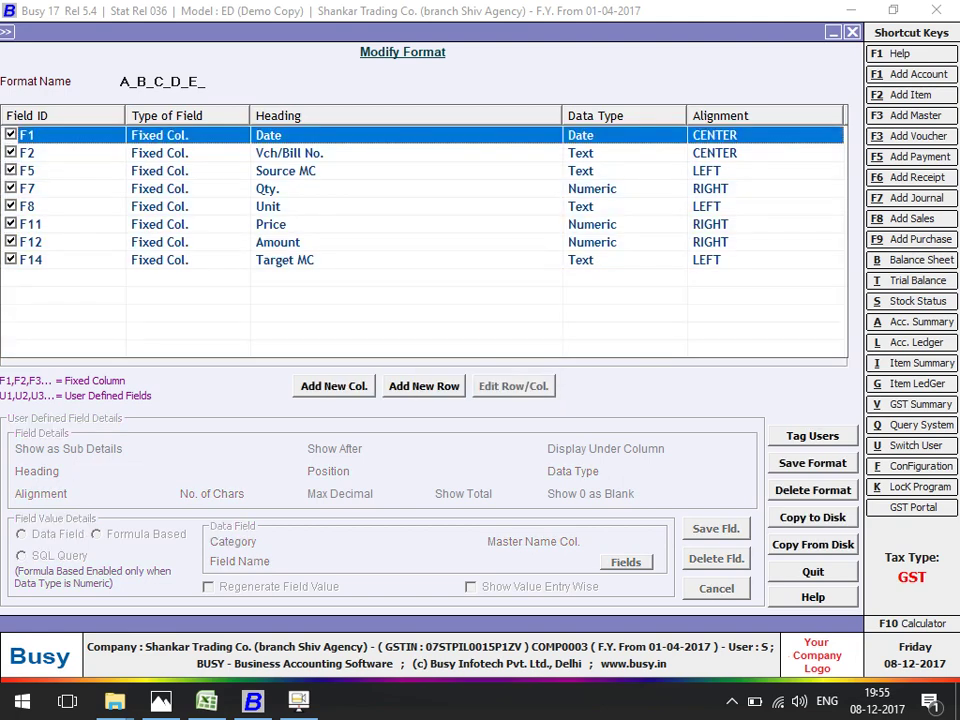
left_click(10, 152)
left_click(10, 170)
left_click(10, 188)
left_click(10, 206)
left_click(10, 224)
left_click(10, 242)
left_click(10, 260)
left_click(813, 463)
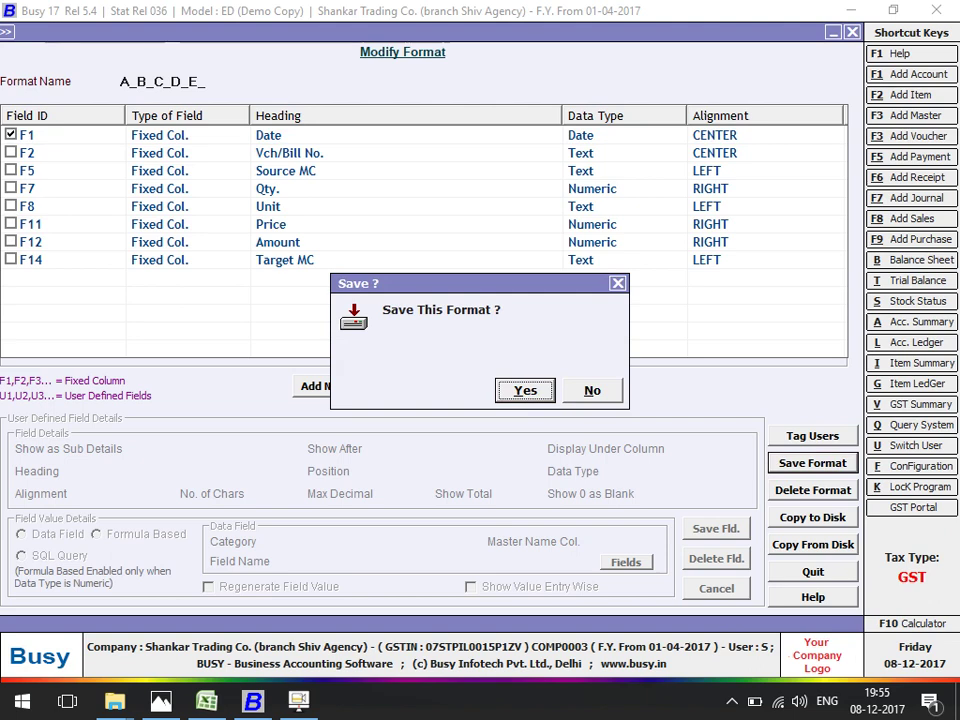
key("Return")
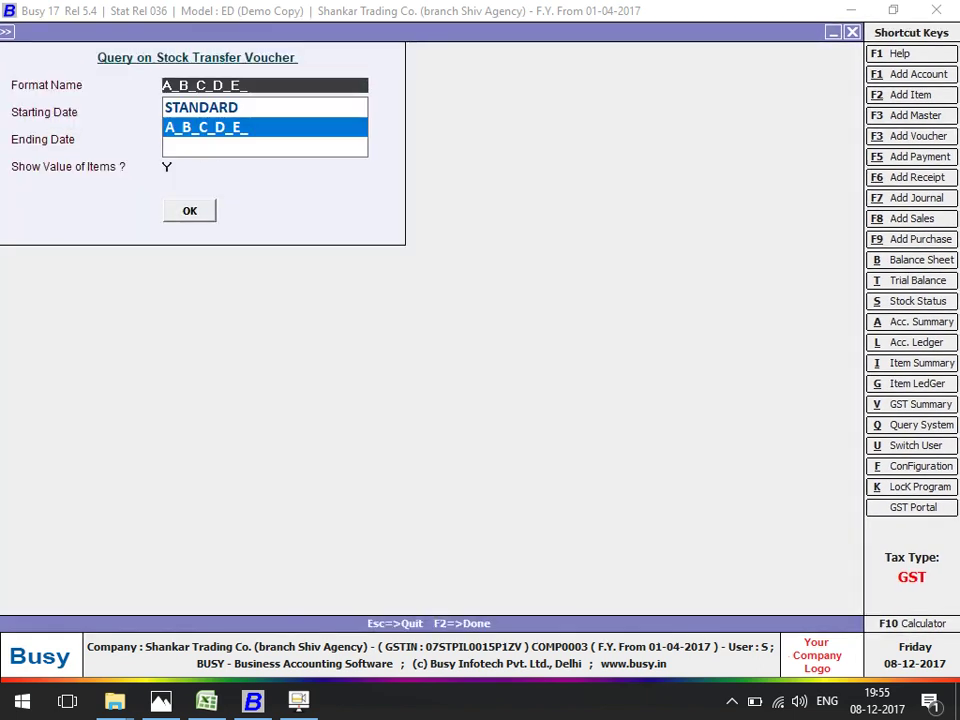
key("F2")
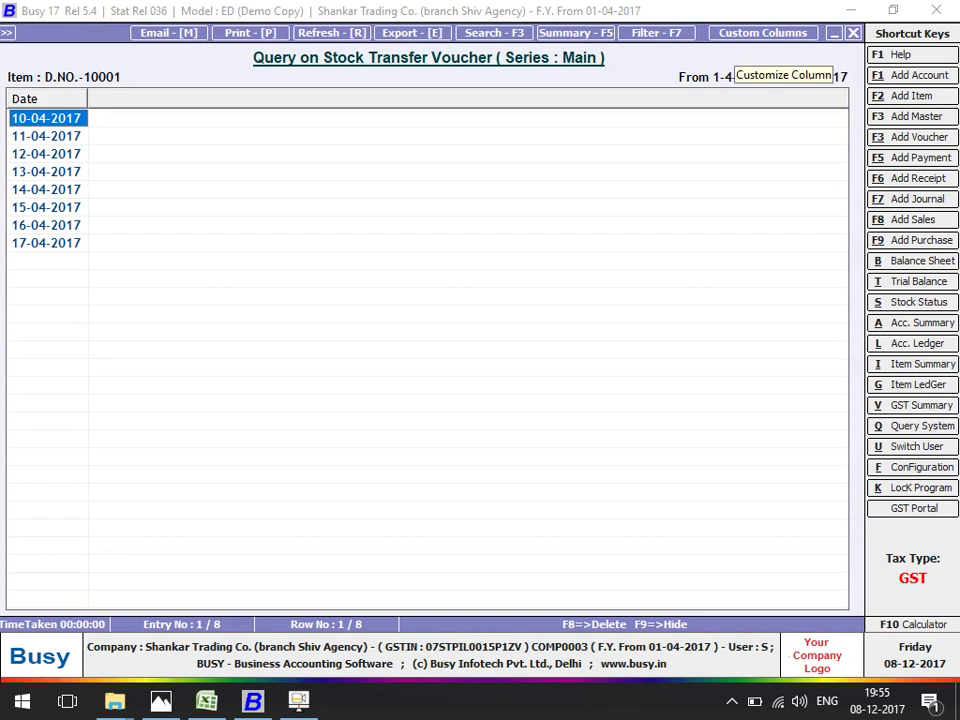
Enable the Source MC column in format A_B_C_D_E_, save the format and rerun the stock transfer query.
left_click(740, 33)
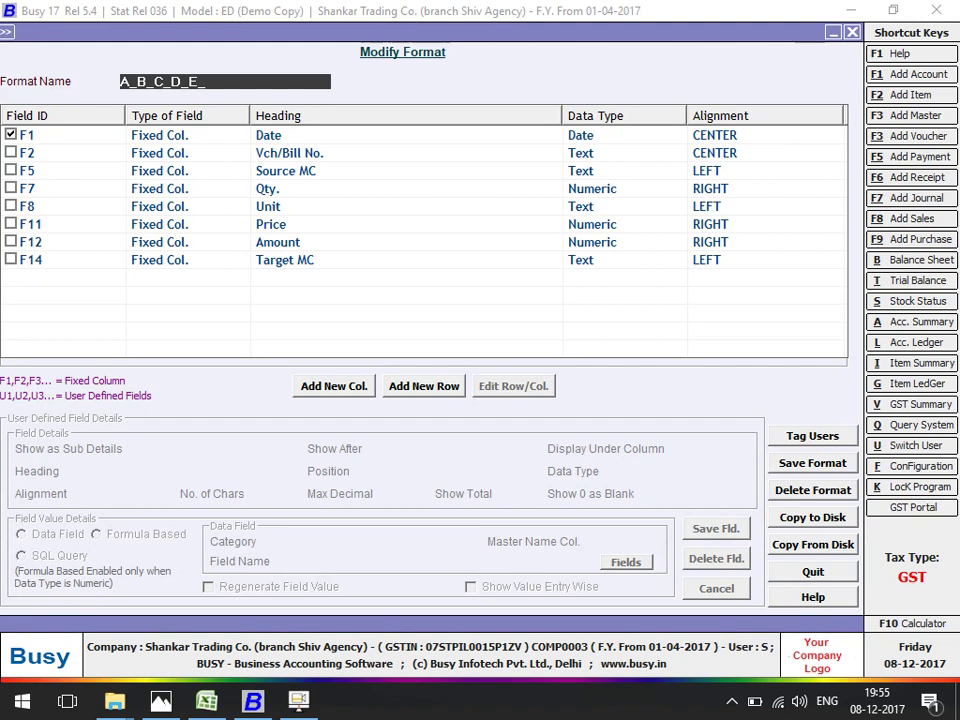
key("Return")
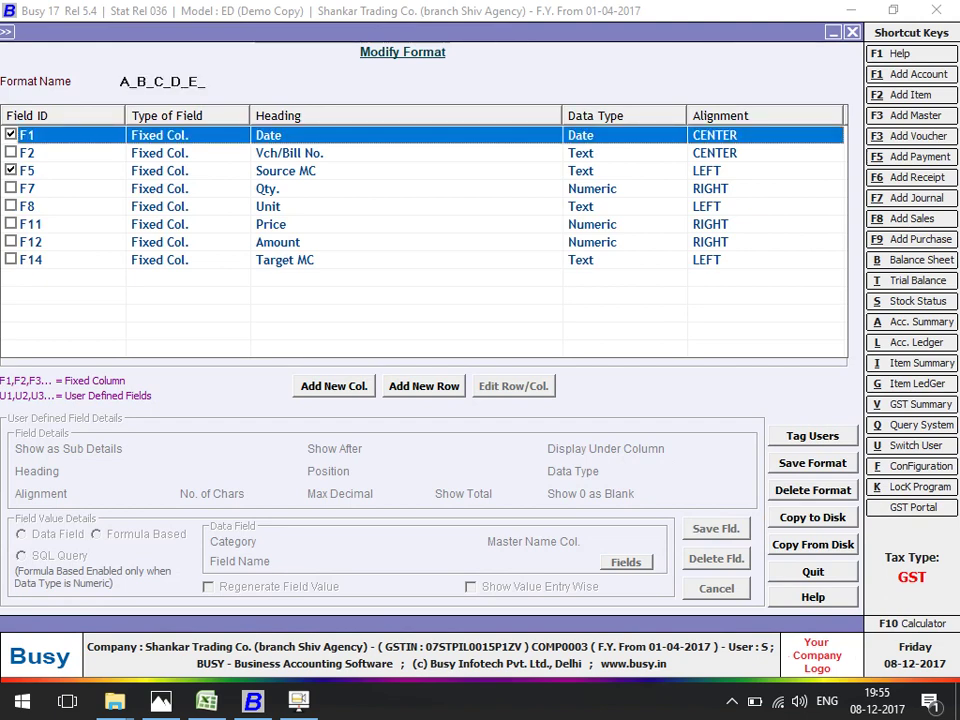
key("F2")
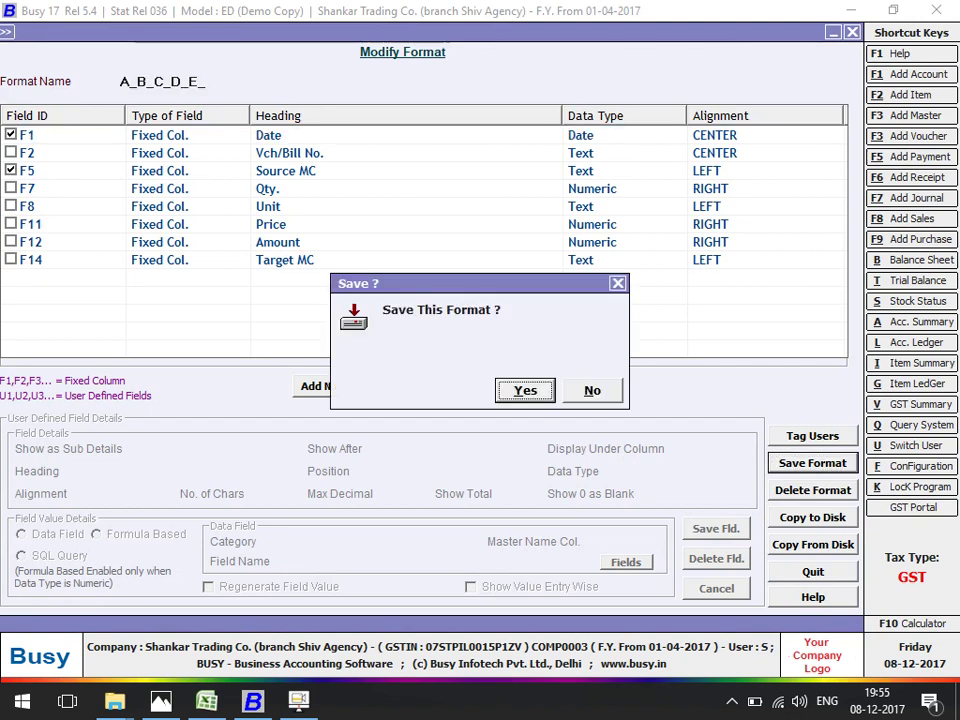
key("Return")
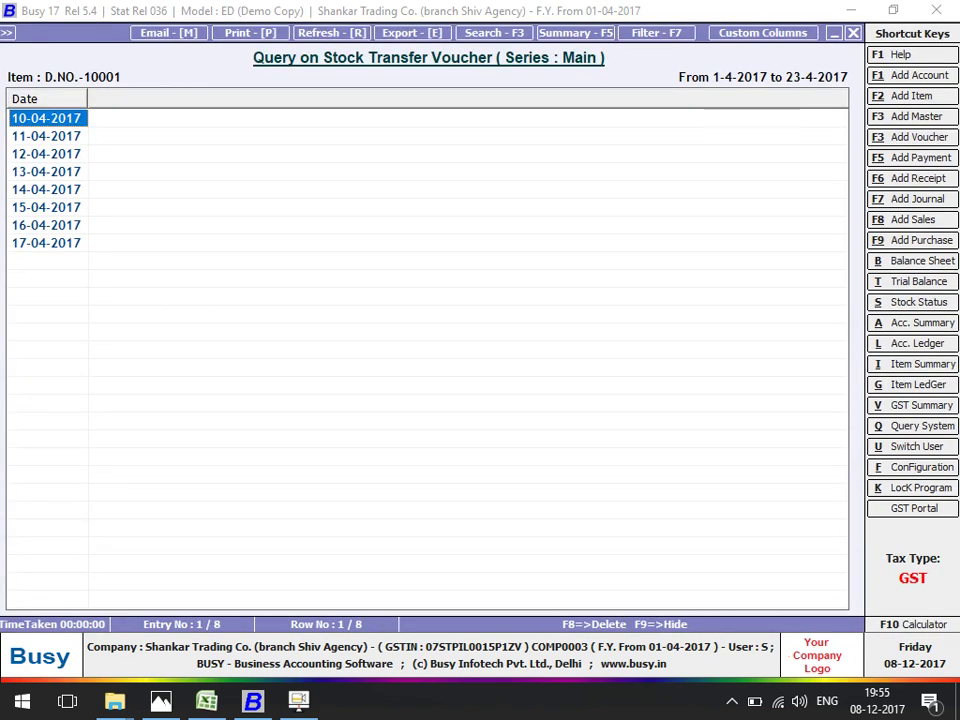
key("Escape")
key("F2")
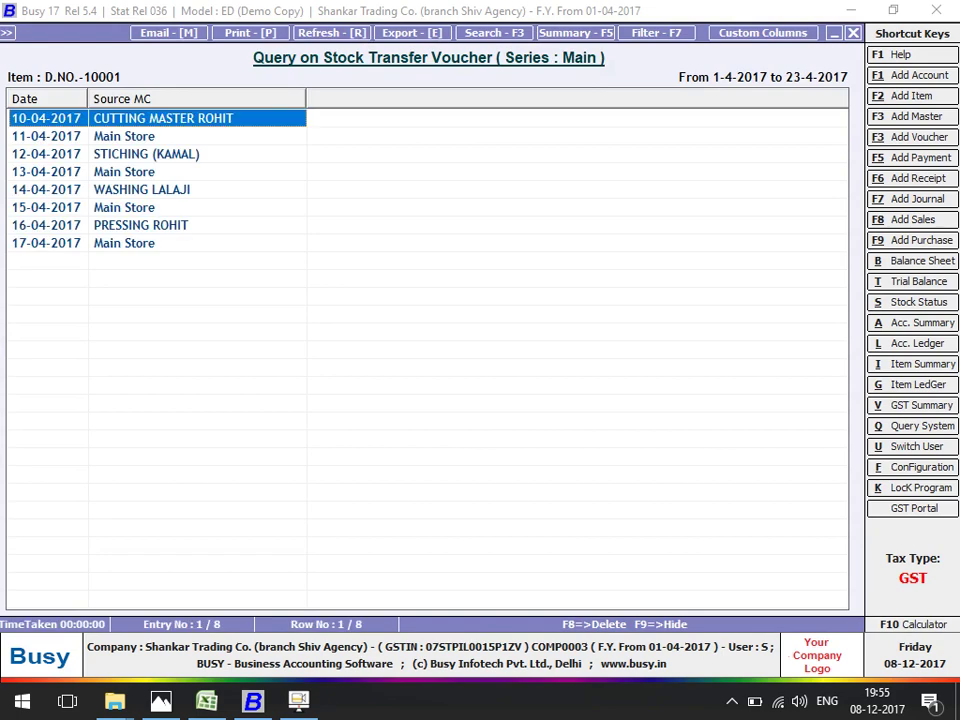
Reopen format A_B_C_D_E_, consult the ITEM NAME heading in the Excel Purchases sheet, and start a new column headed ITEM_NAME.
key("F2")
key("alt+Tab")
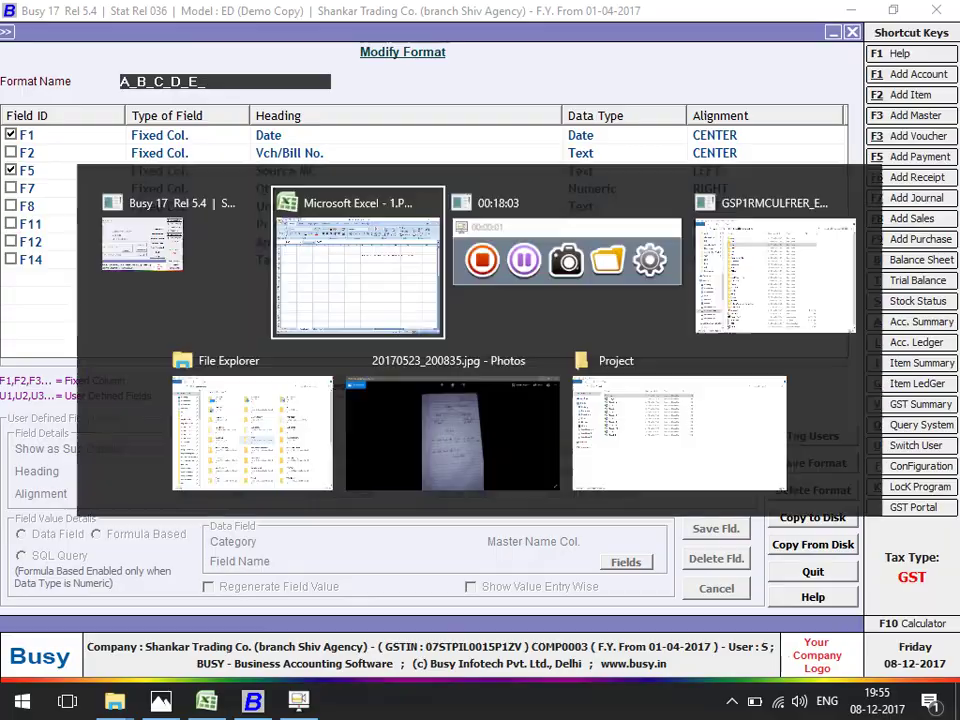
double_click(619, 224)
key("alt+Tab")
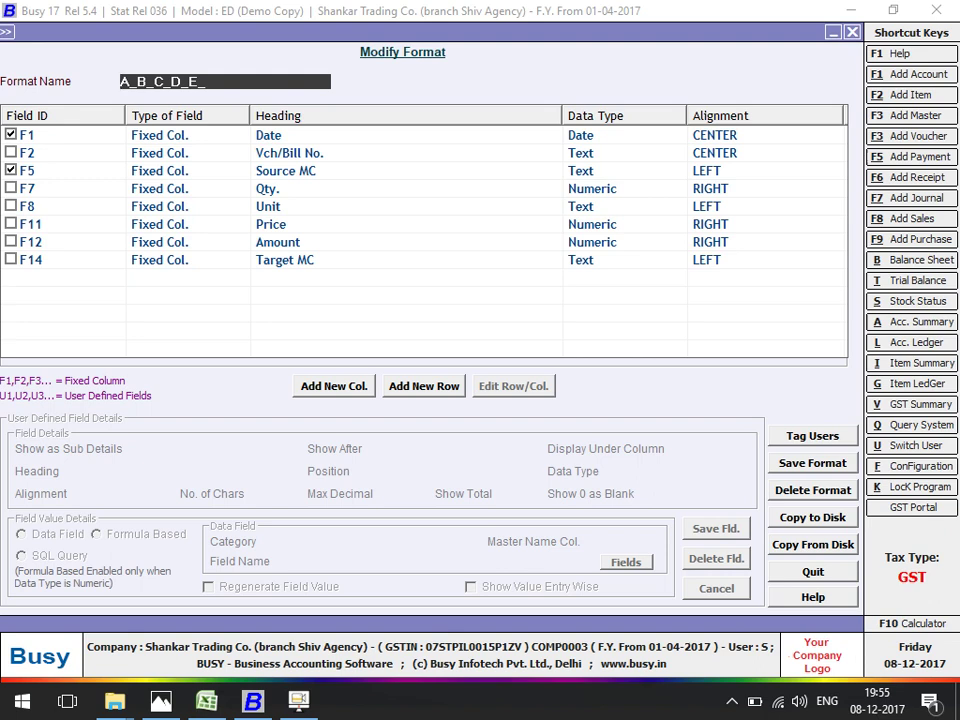
key("Return")
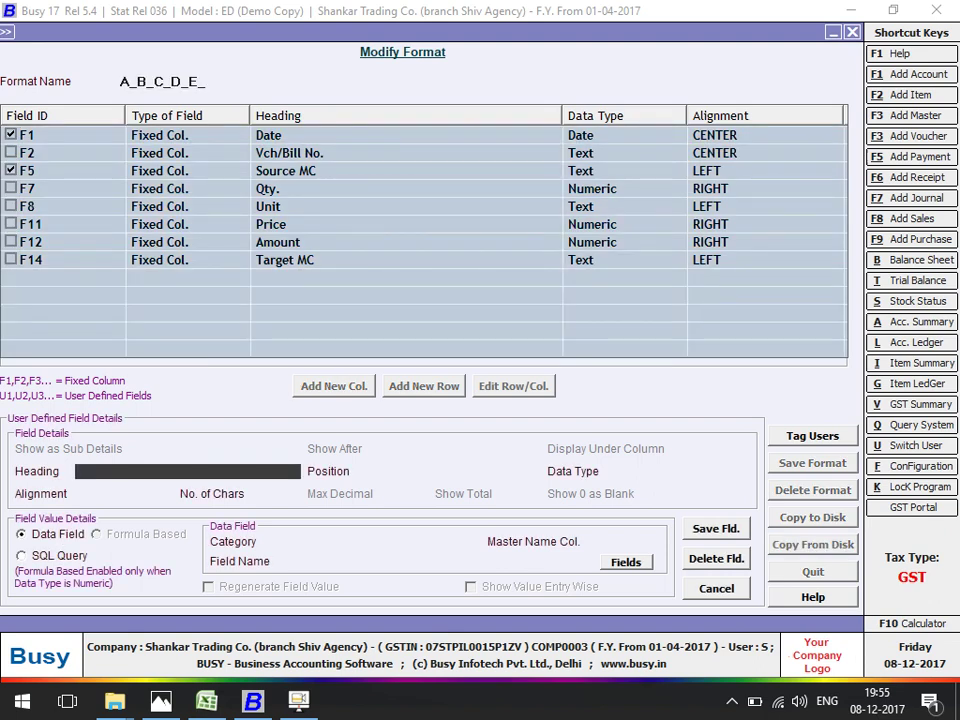
type("ITE")
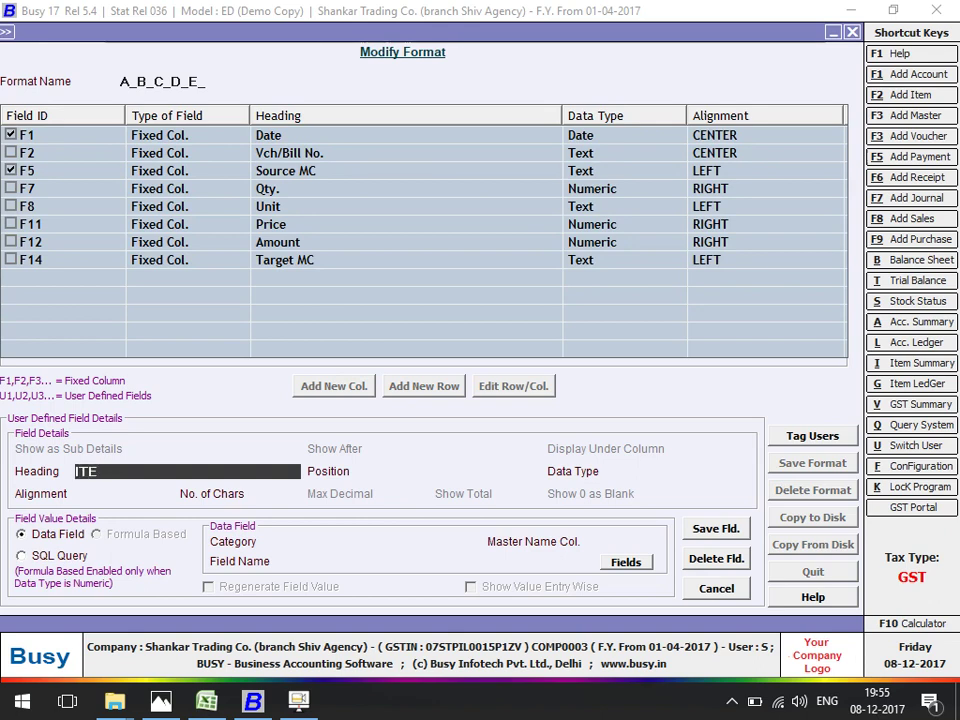
type("M_NAME")
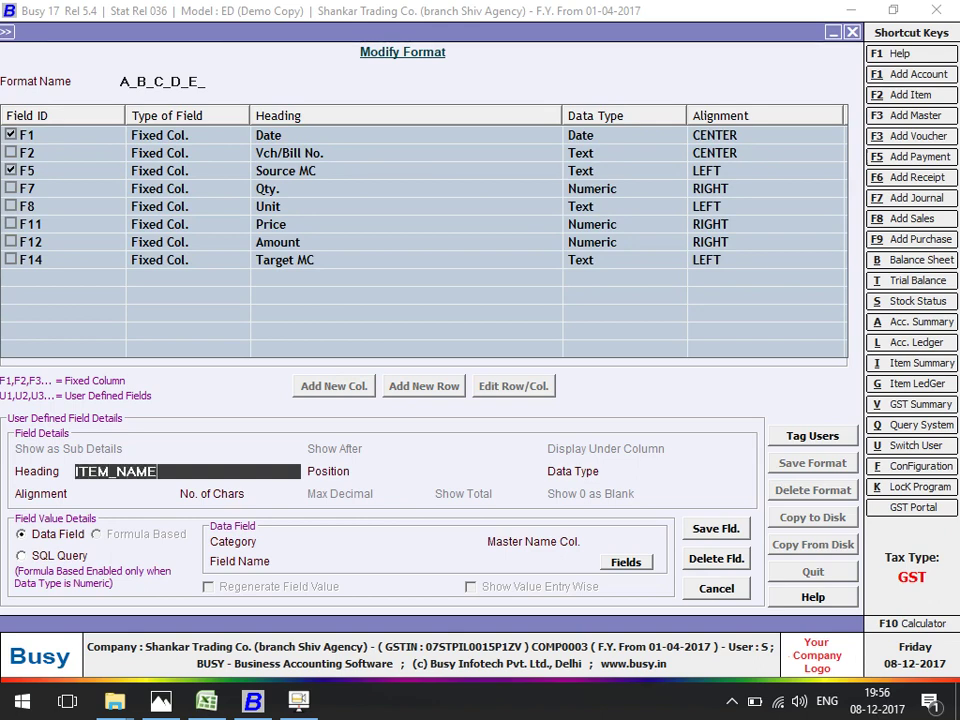
key("Return")
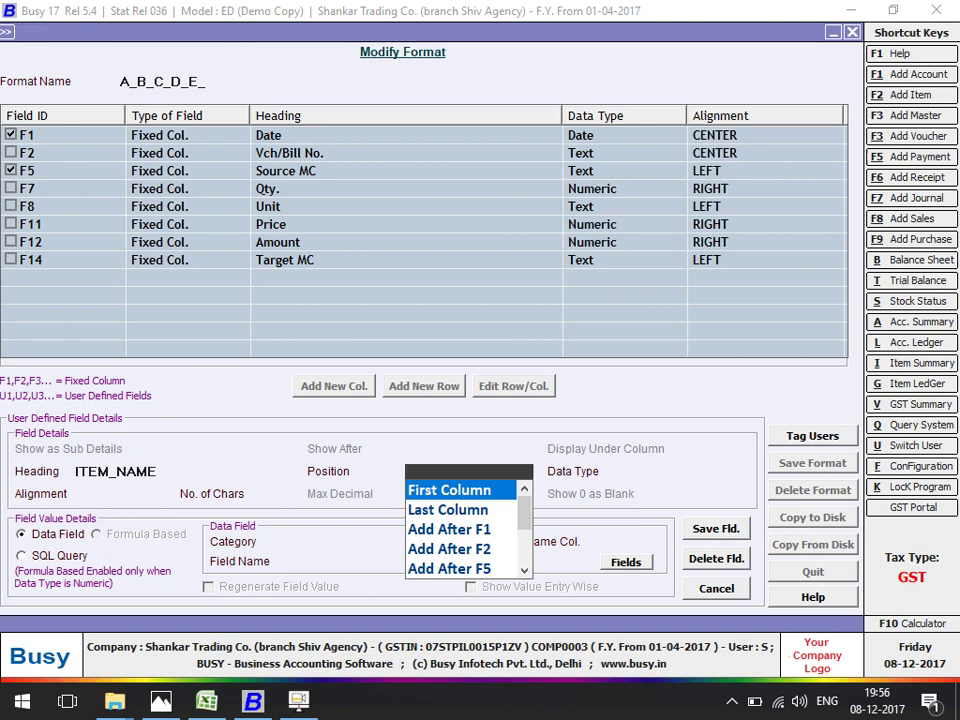
Switch to Excel, enlarge column X and row 9 on the Purchases sheet, and enter AAAA in cell X9.
key("alt+Tab")
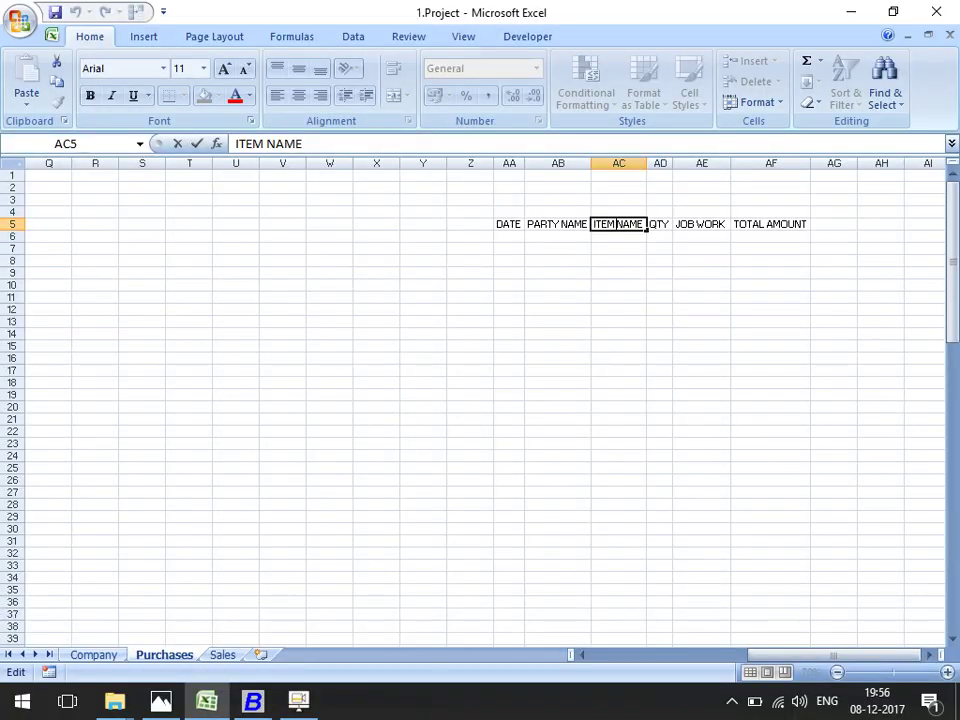
key("Escape")
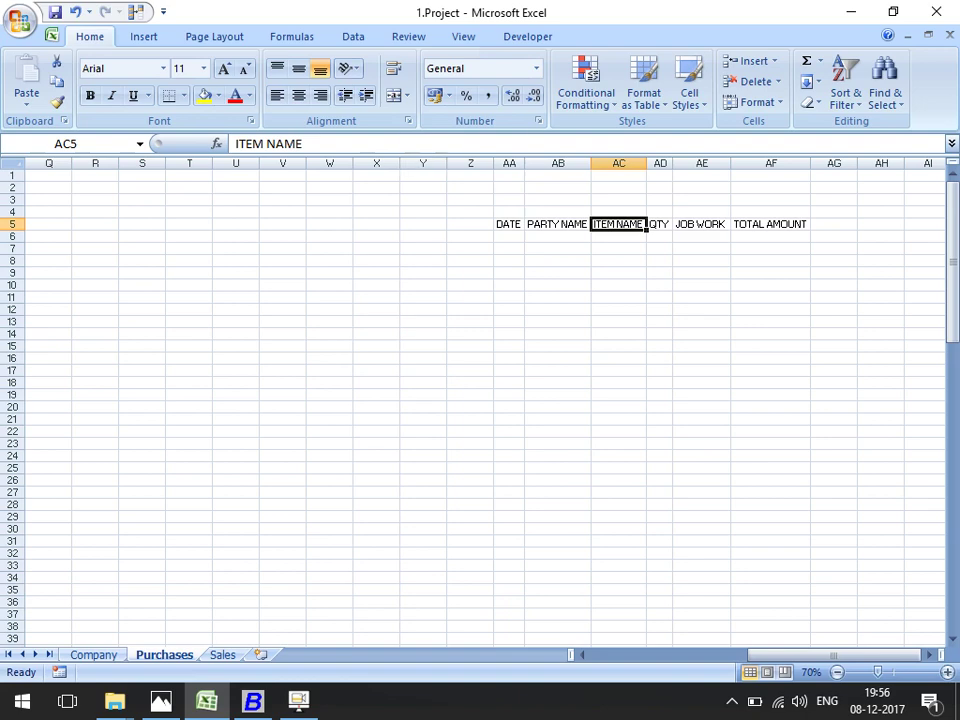
left_click_drag(399, 163, 538, 163)
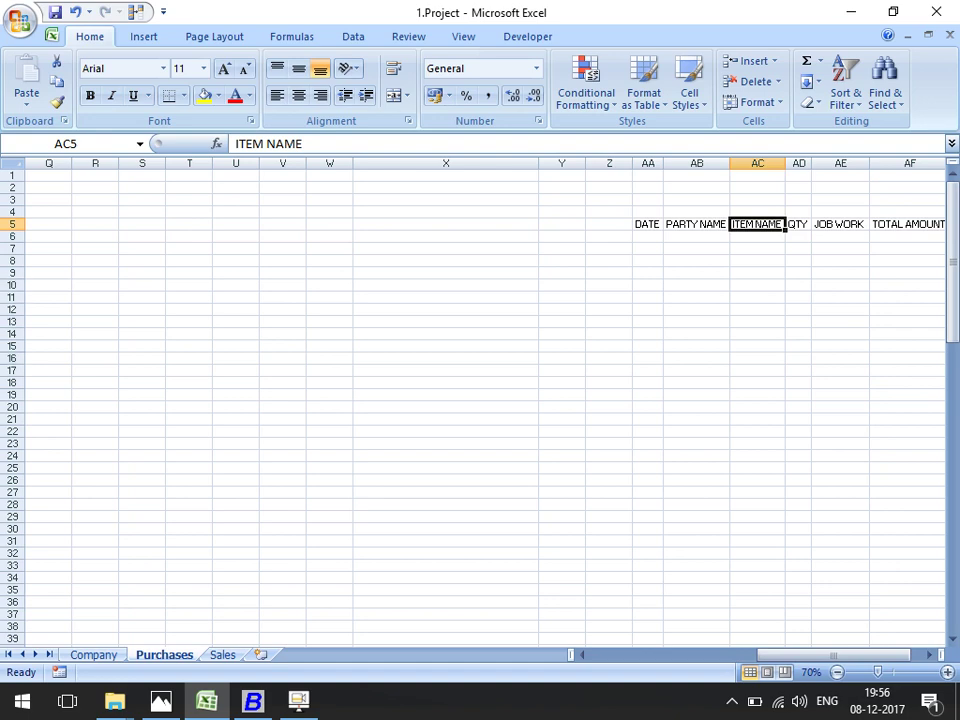
left_click_drag(12, 266, 12, 418)
left_click(445, 349)
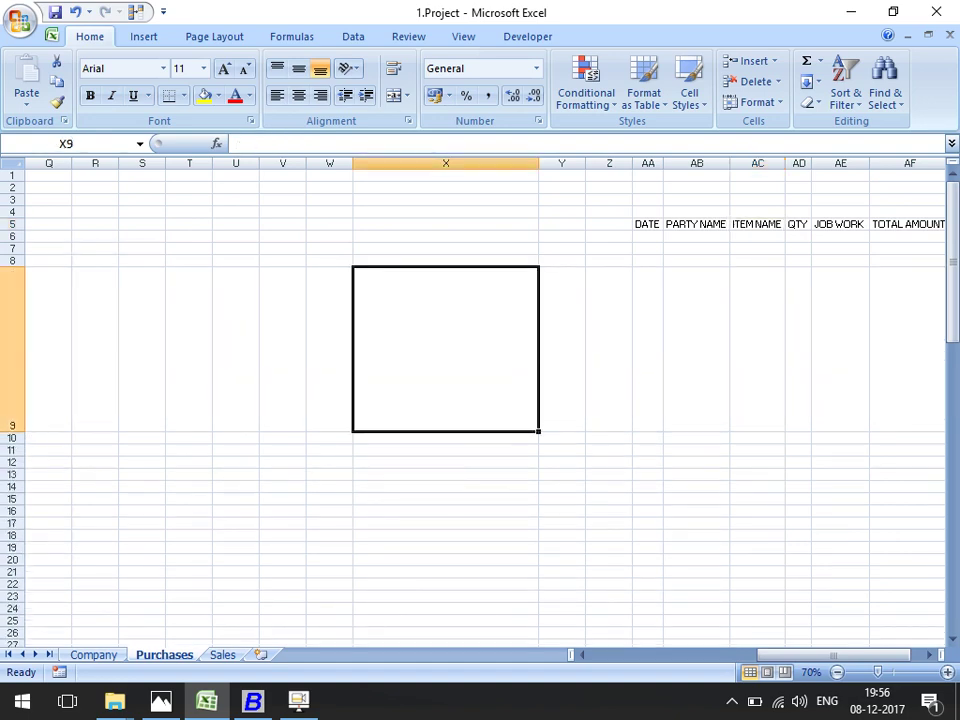
type("AAAA")
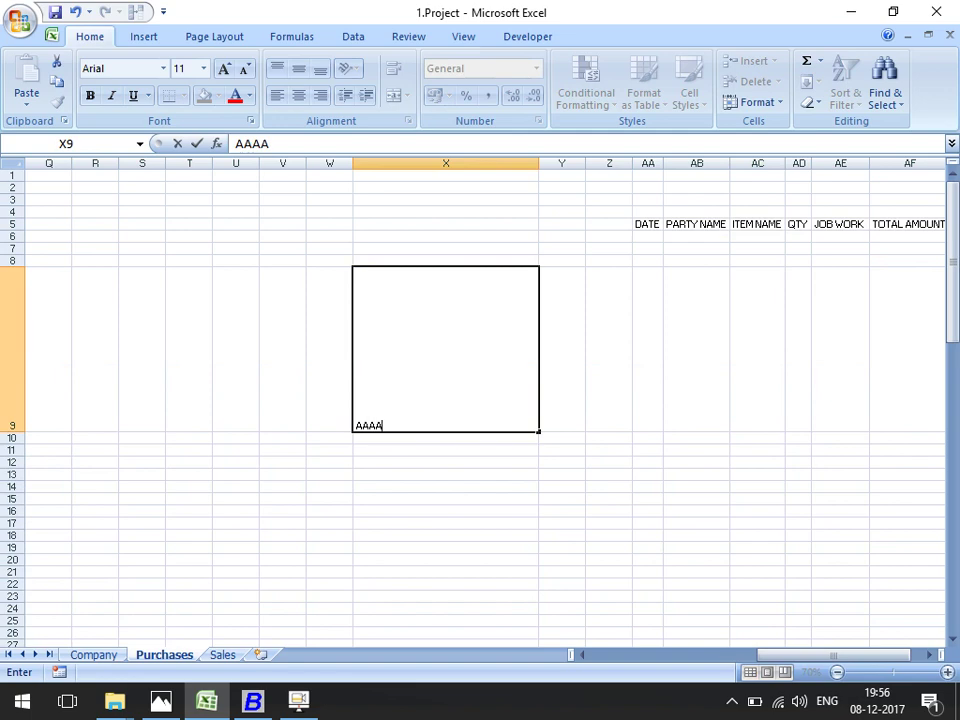
key("Return")
left_click(445, 349)
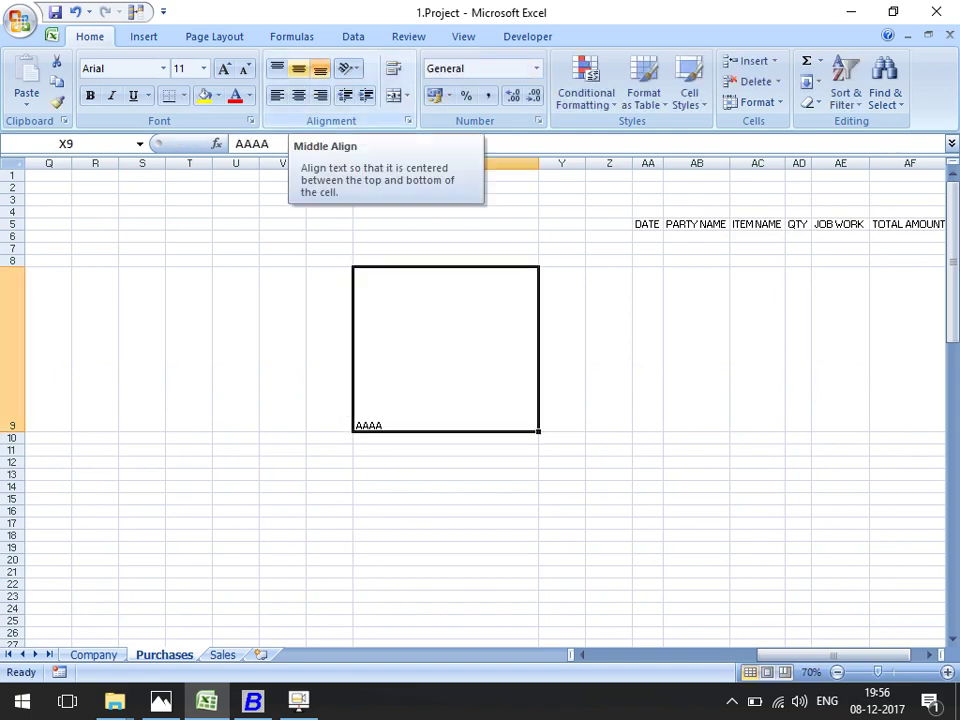
Middle-align the text in X9 vertically and demonstrate center, right and left horizontal alignment, ending with left.
left_click(298, 68)
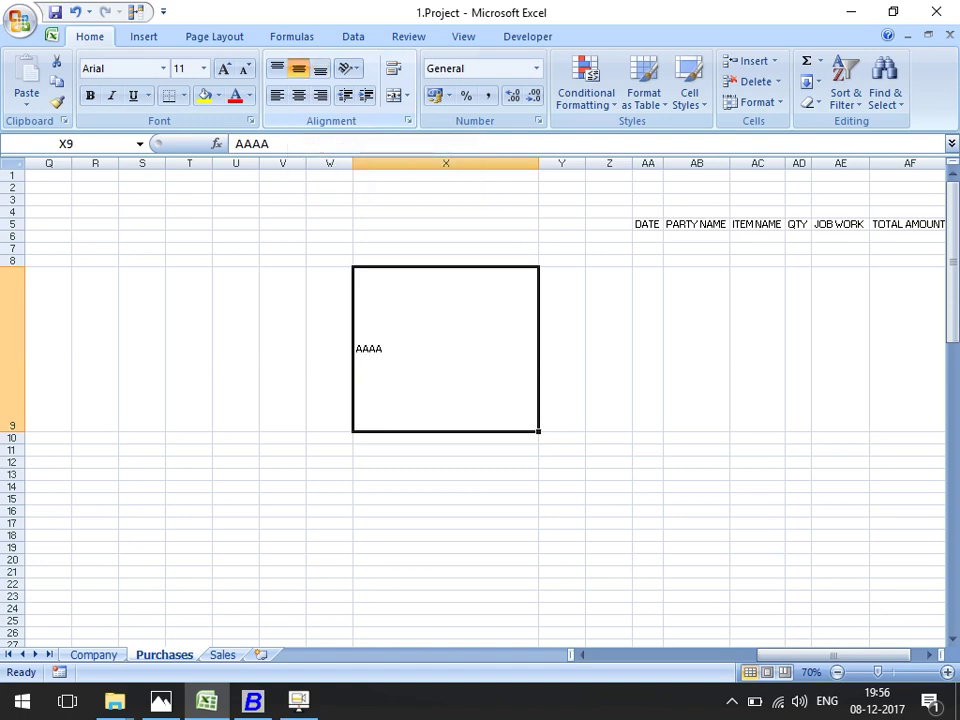
left_click(298, 95)
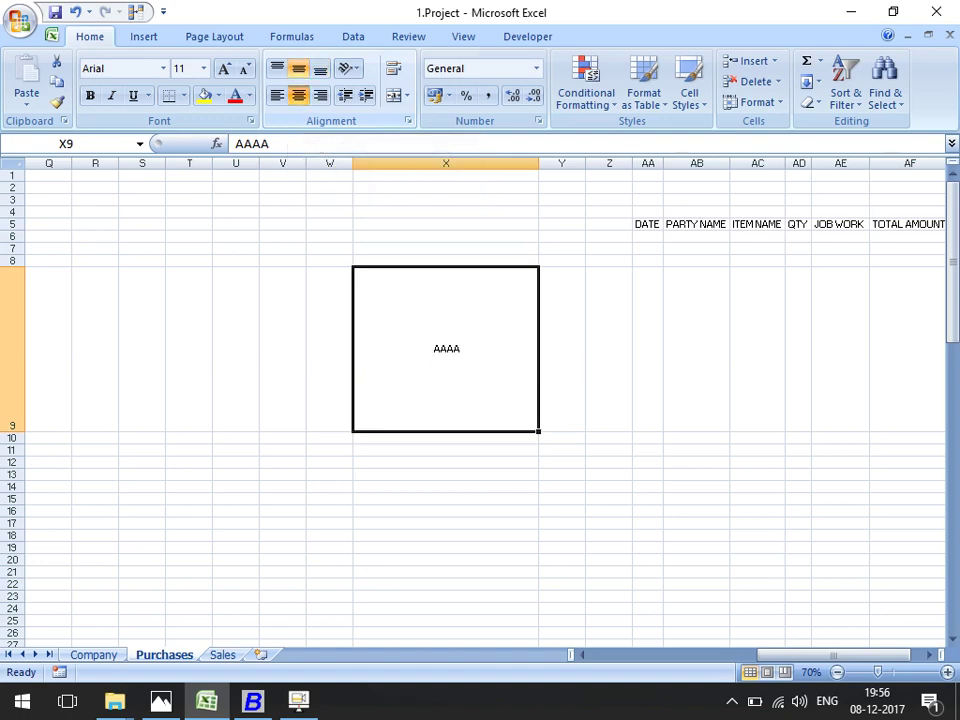
left_click(298, 95)
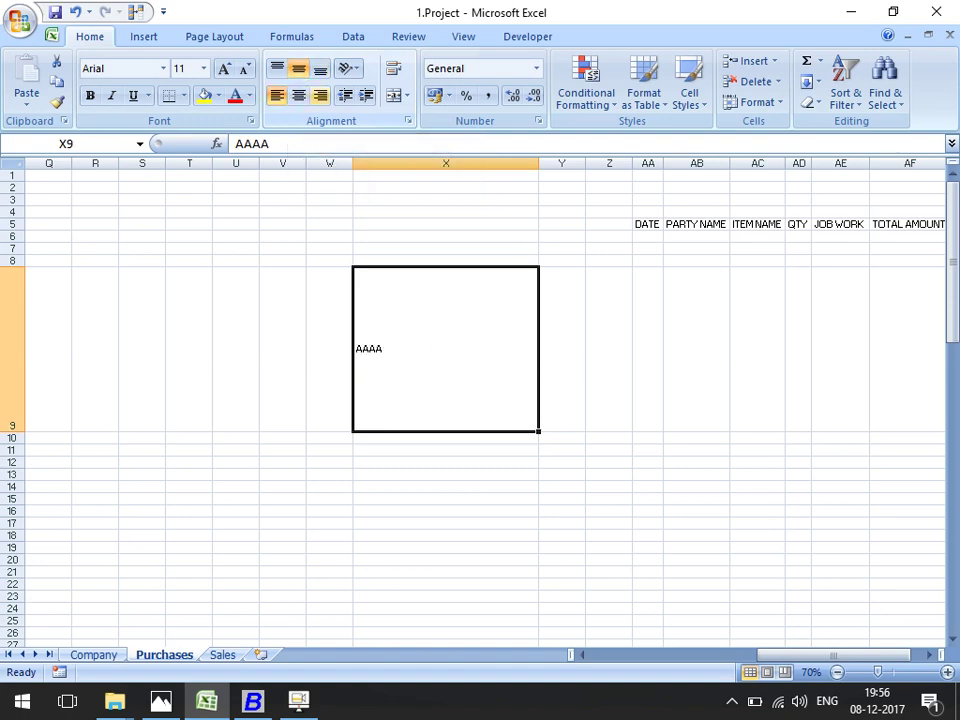
left_click(319, 95)
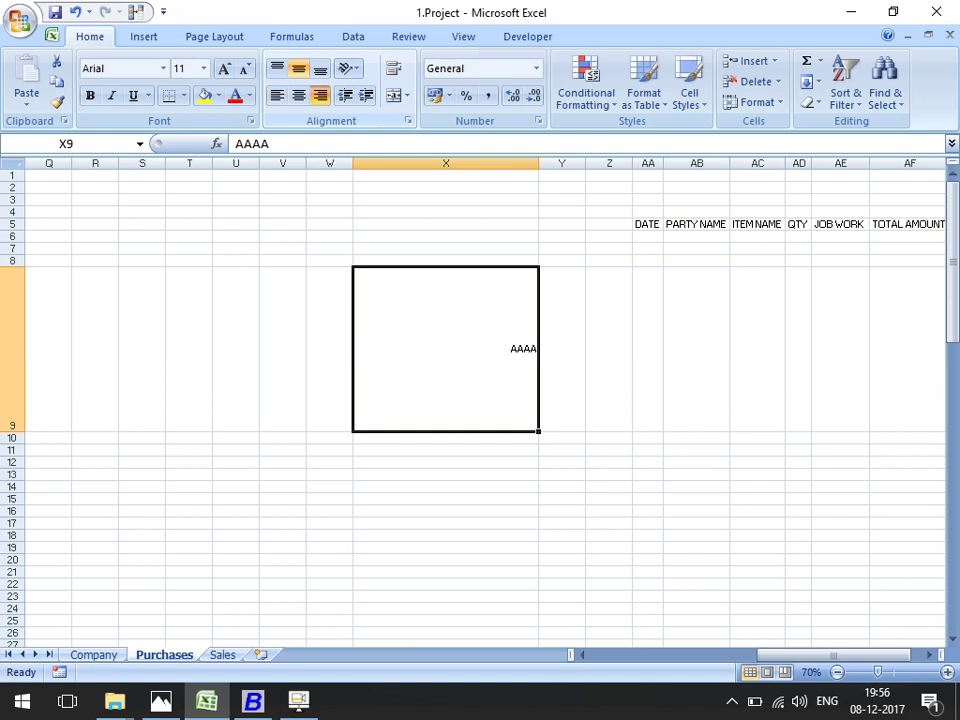
left_click(298, 95)
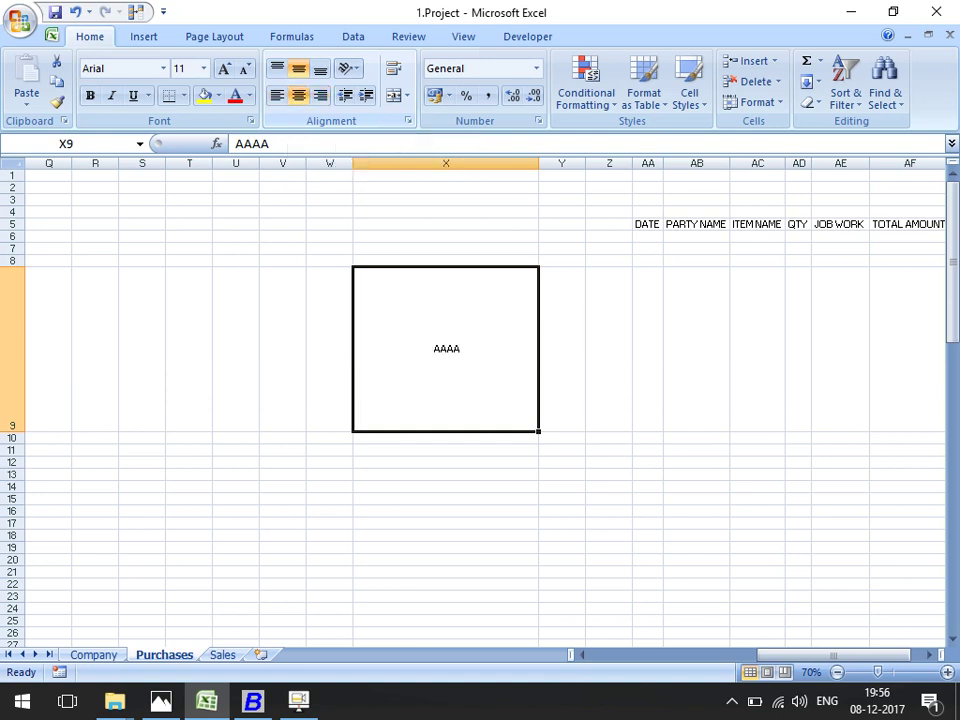
left_click(277, 95)
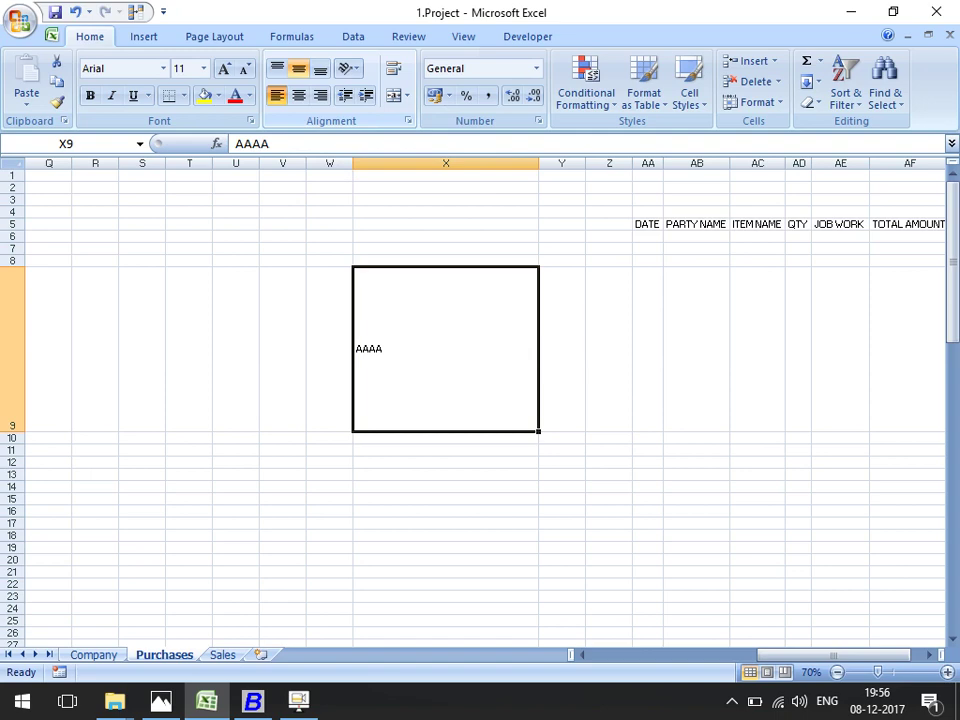
Switch back to Busy and set the position of the ITEM_NAME column to Add After F5.
key("alt+Tab")
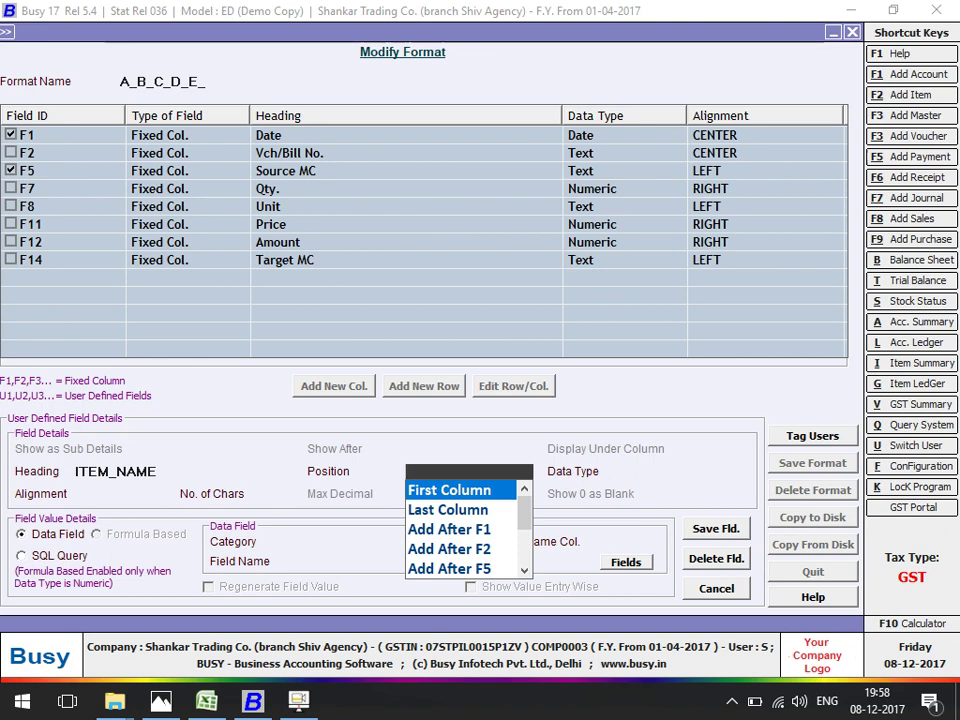
left_click(449, 509)
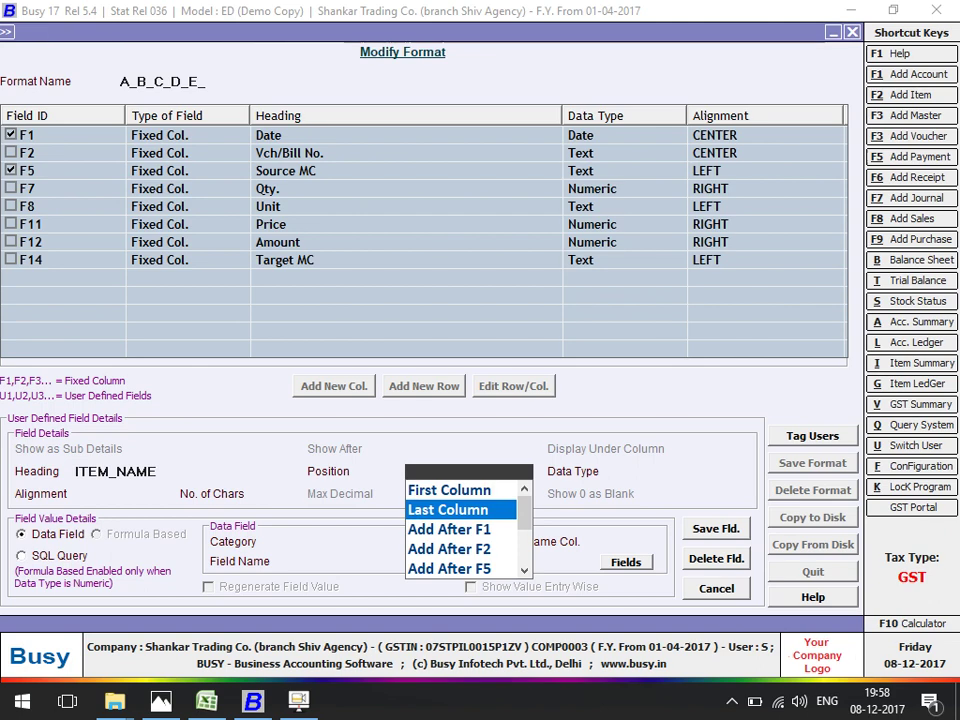
left_click(449, 529)
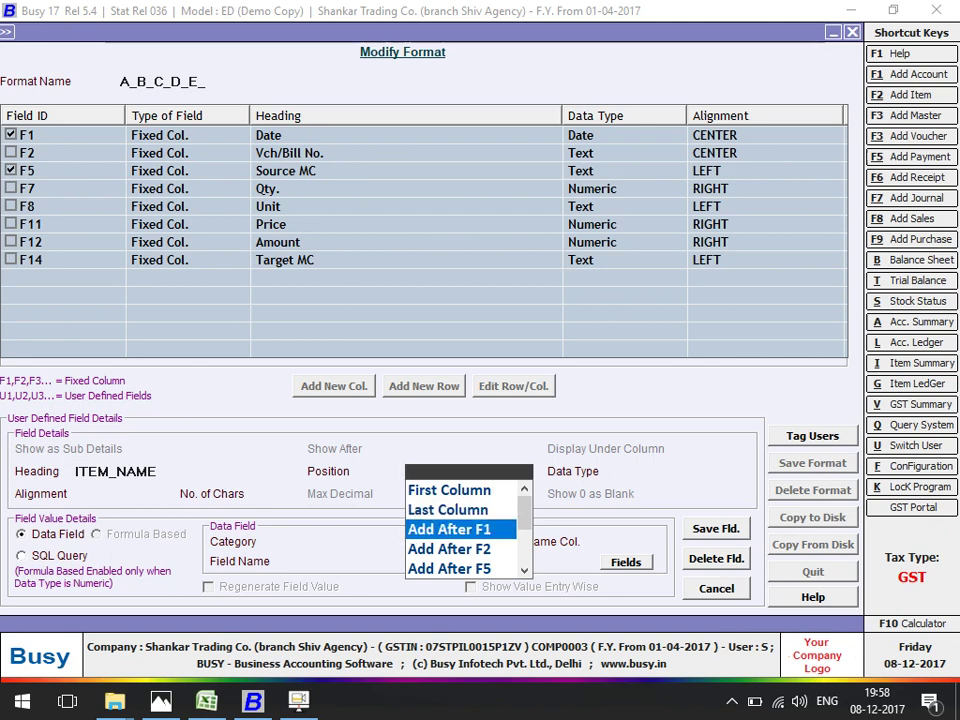
left_click(449, 549)
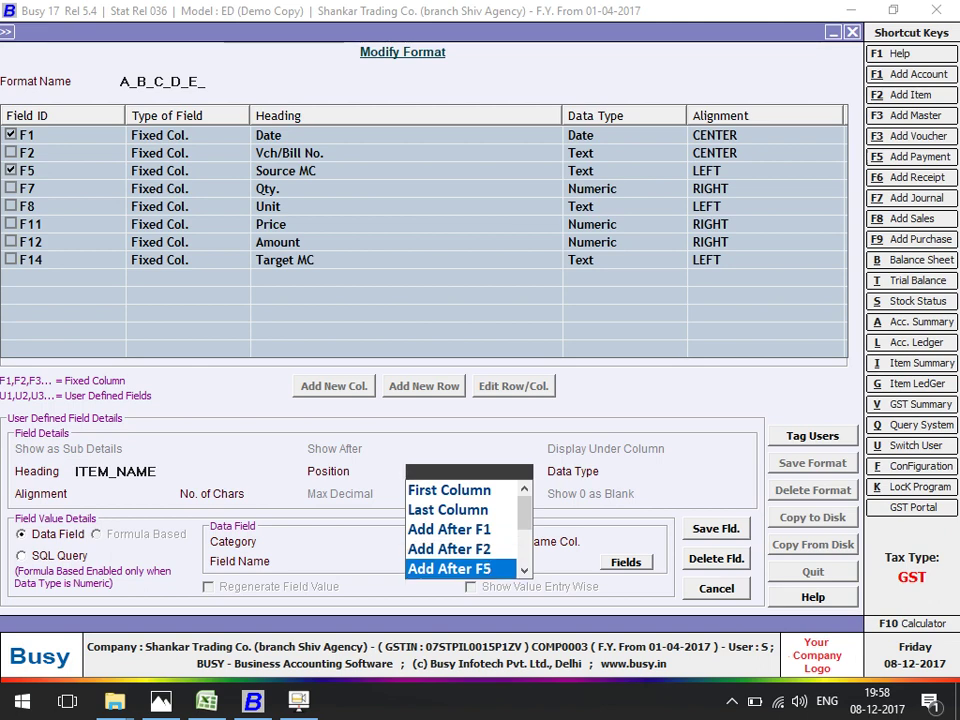
key("Return")
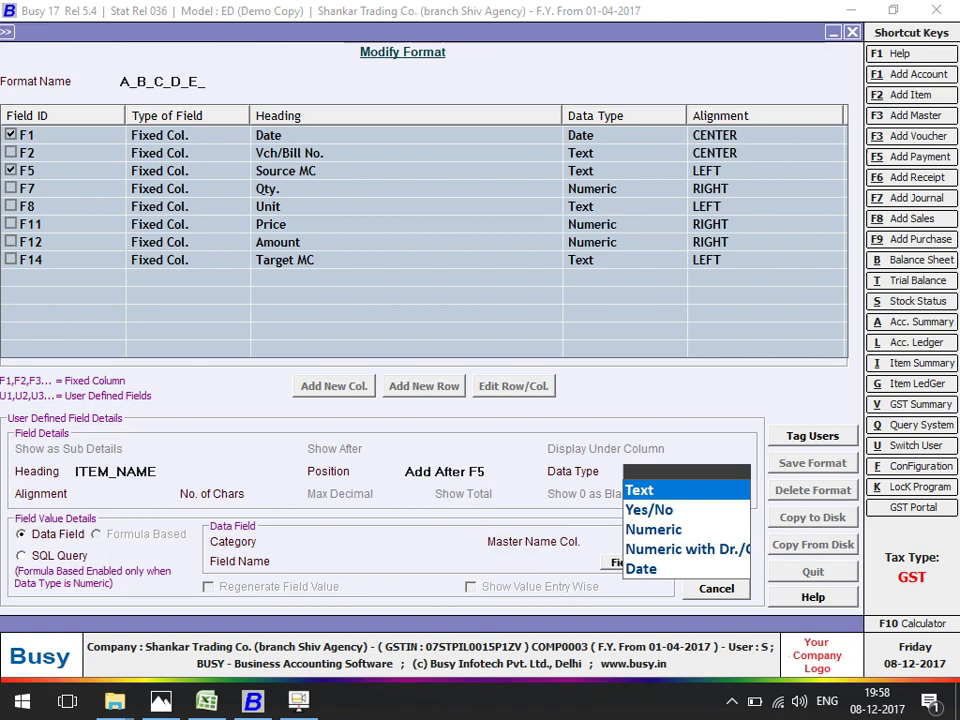
Set the data type of the ITEM_NAME column to Text after going through the other available types.
key("Down")
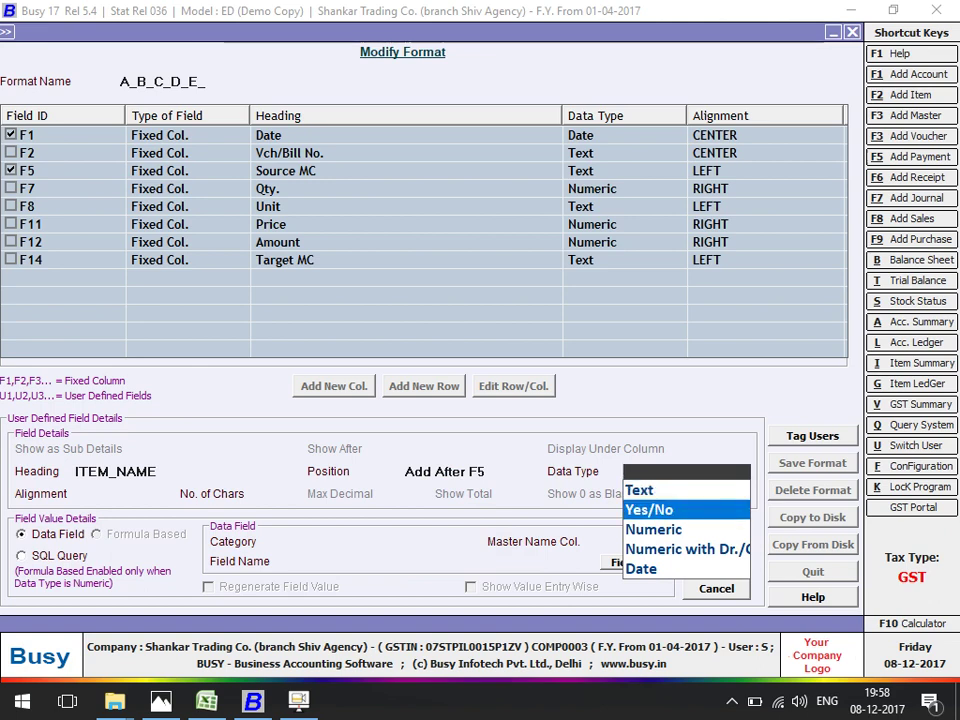
key("Down")
key("Down")
key("Down")
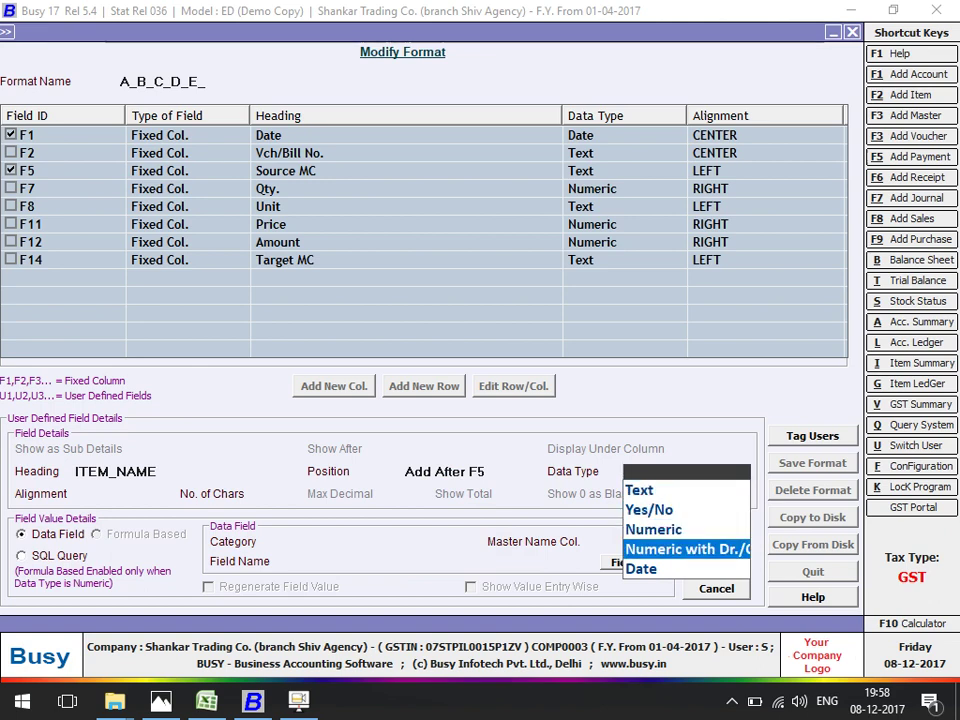
key("Up")
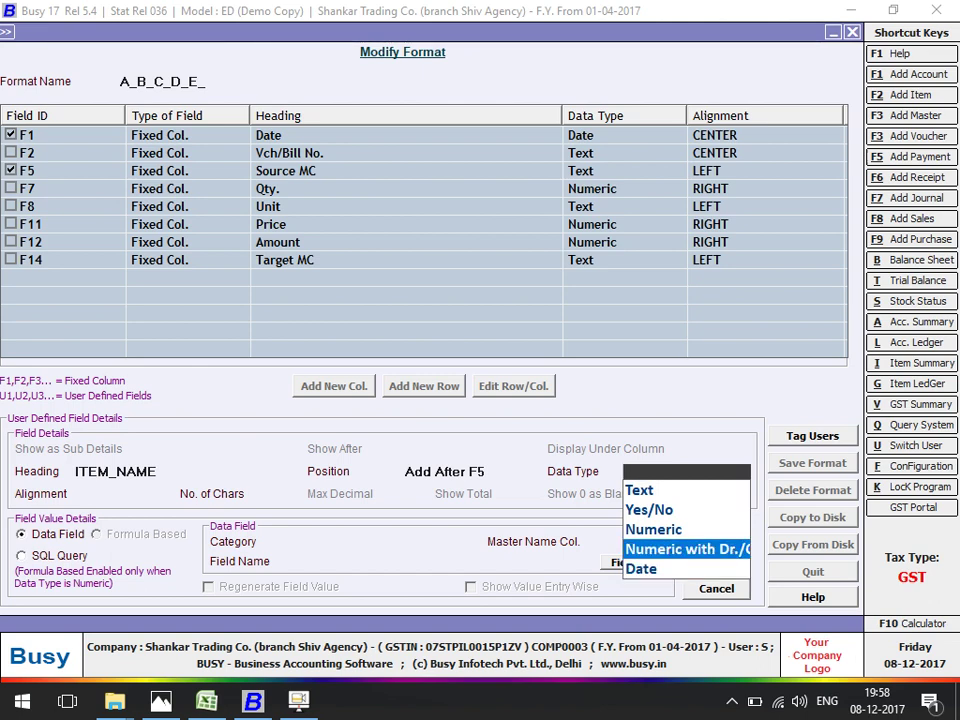
key("Up")
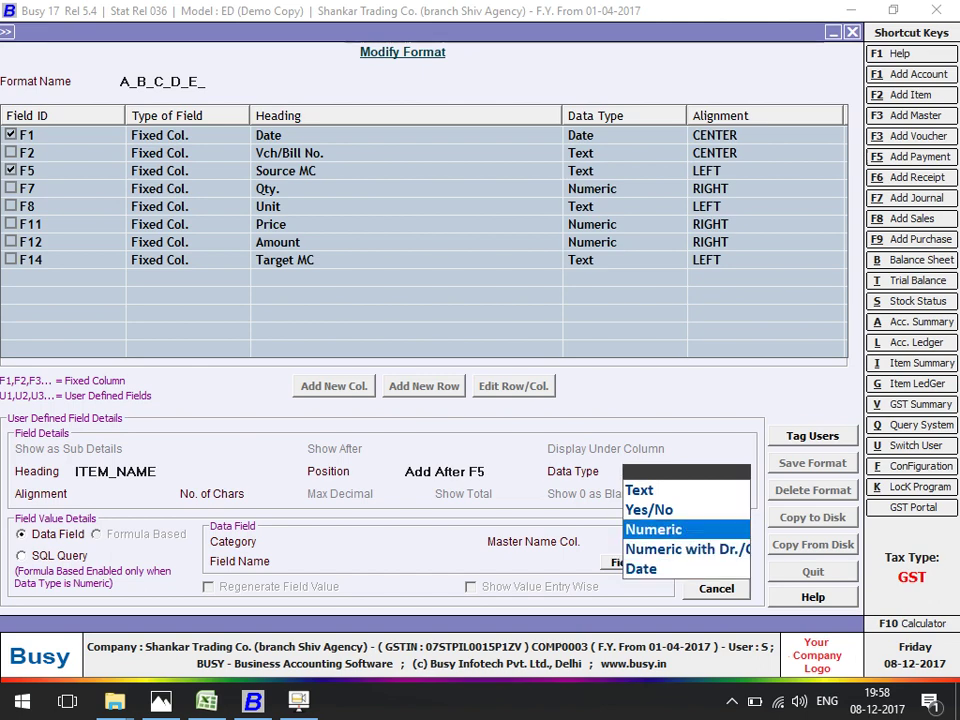
key("Up")
key("Down")
key("Up")
key("Up")
key("Return")
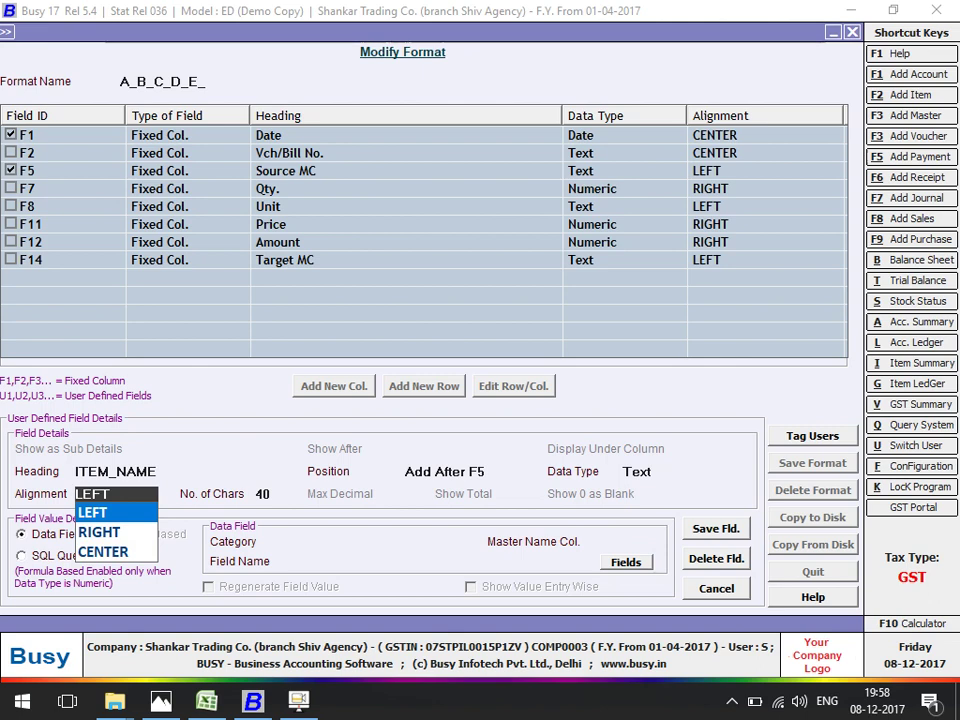
Set the ITEM_NAME column to LEFT alignment with 3 characters, keeping Data Field as its value source.
key("Return")
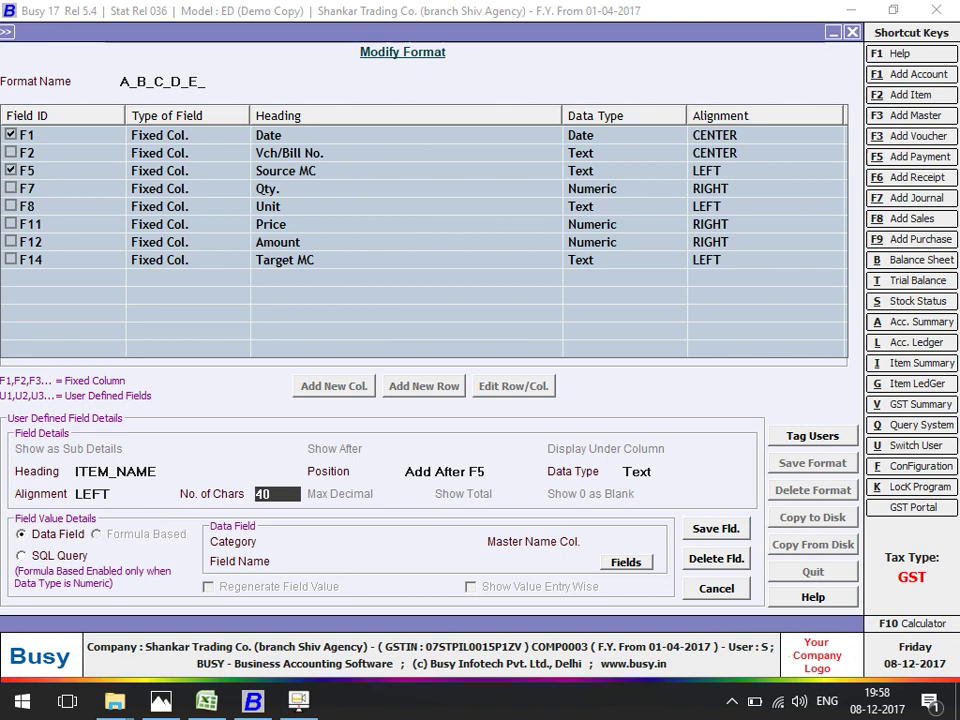
type("10")
key("BackSpace")
key("BackSpace")
key("Return")
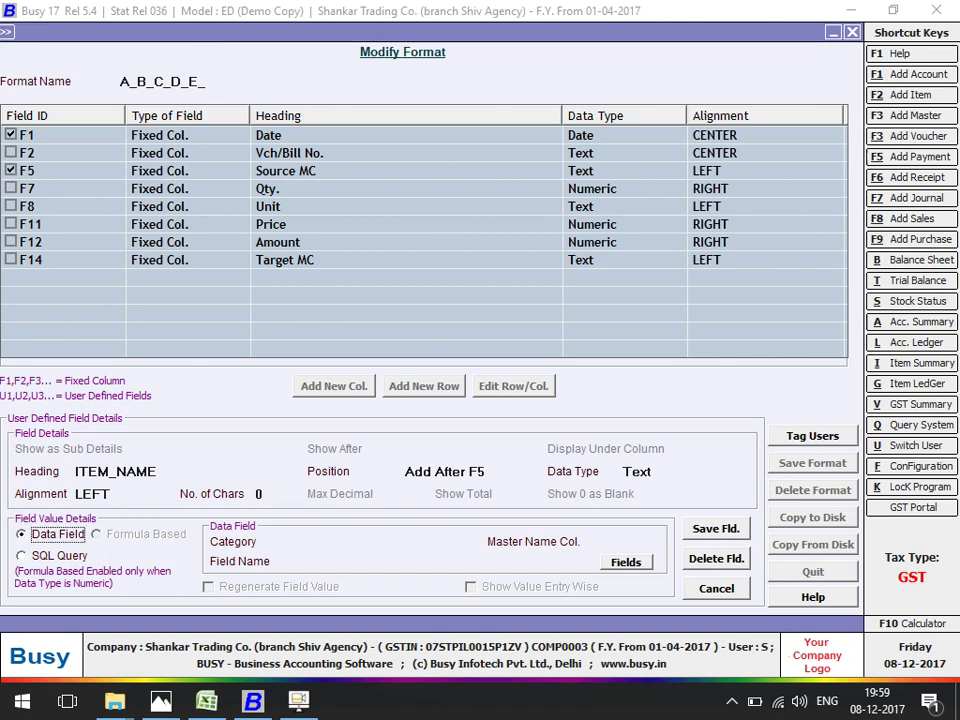
key("shift+Tab")
type("3")
key("Return")
key("Return")
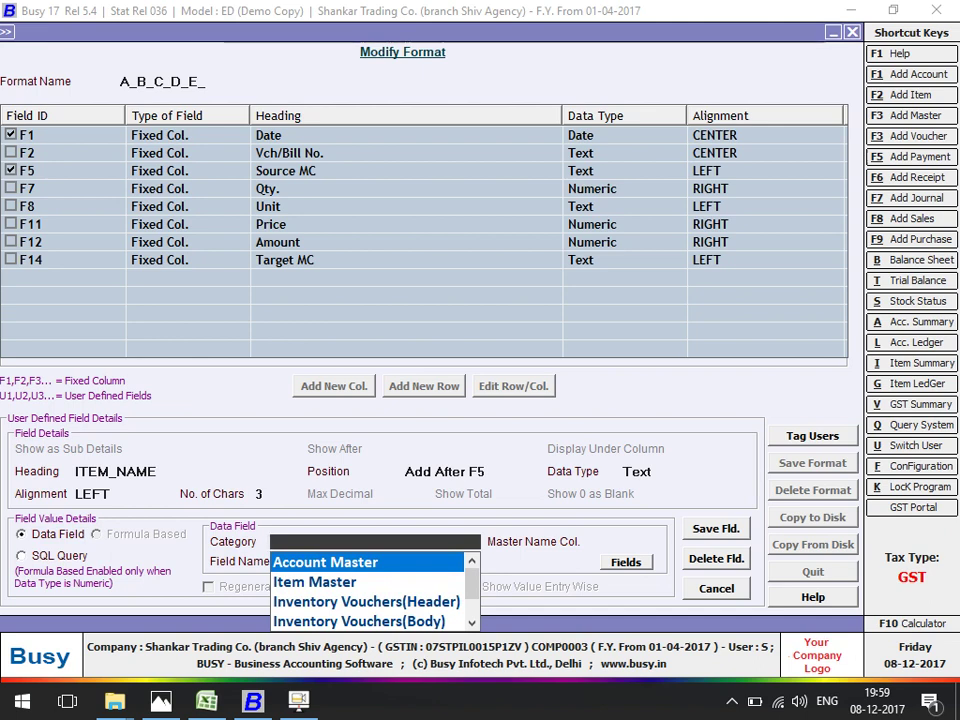
Go through the data field categories from Account Master to Inventory Vouchers(Body), and open a new sales voucher.
key("Down")
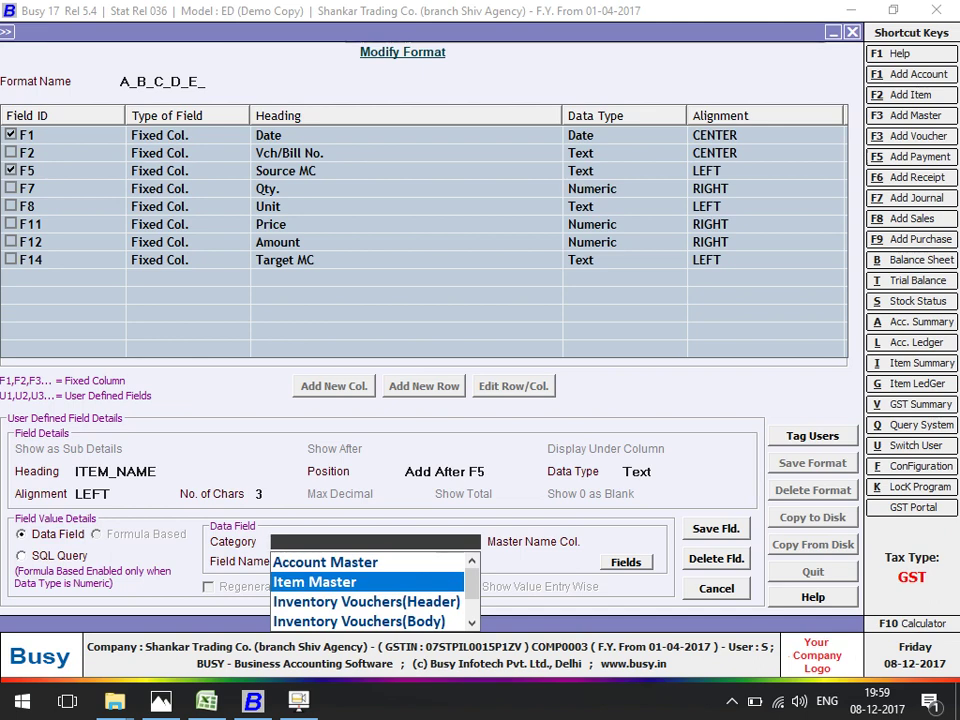
key("Down")
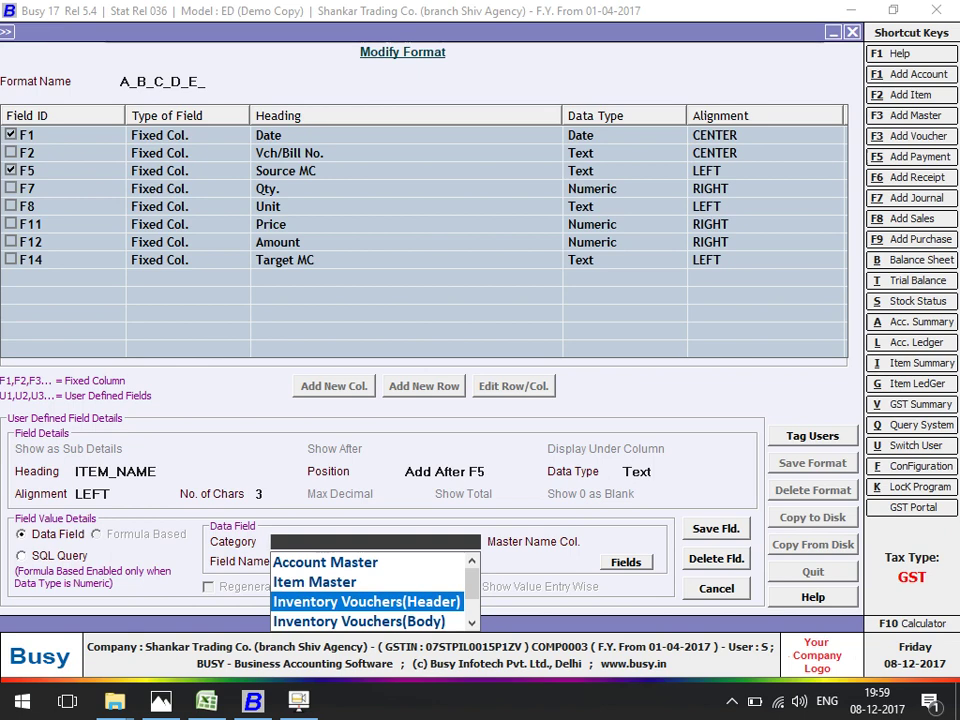
key("Down")
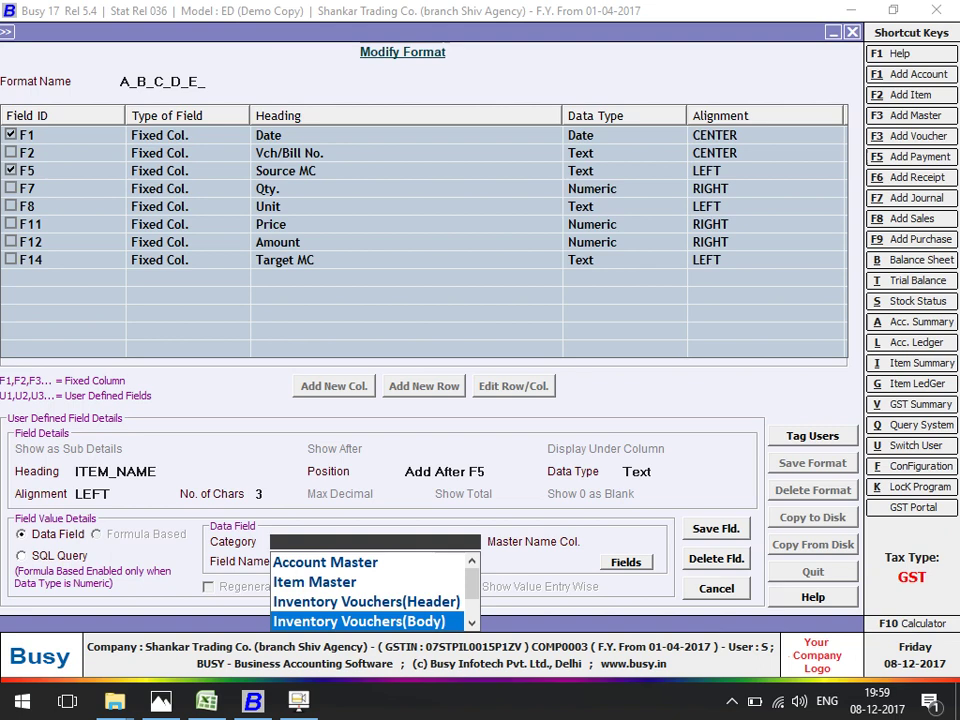
key("F8")
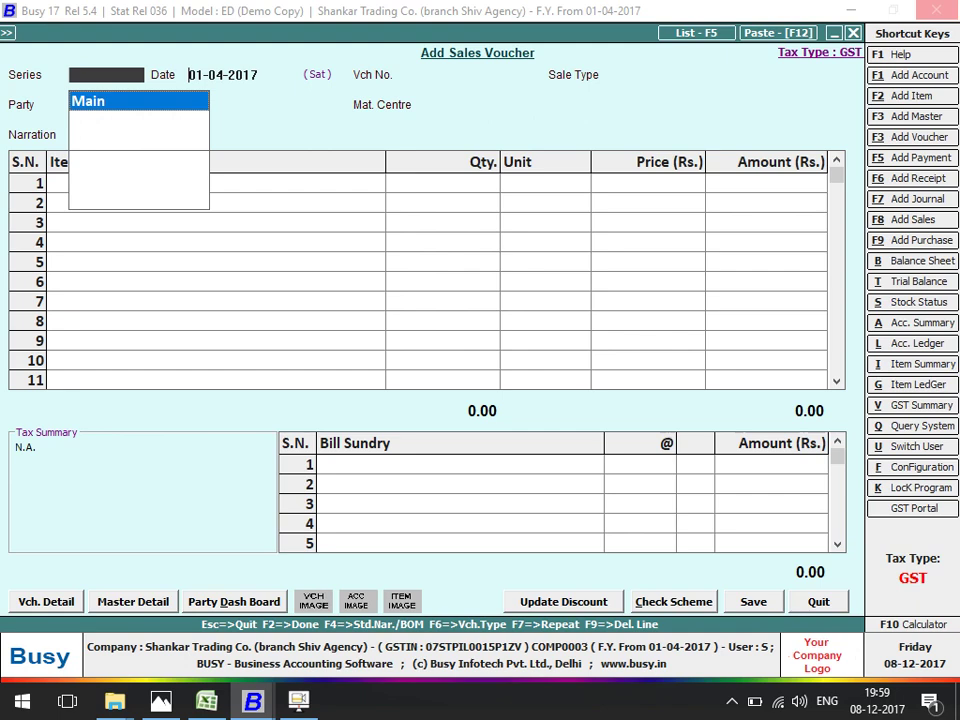
Switch to Excel and try to close Busy's Report Options window from there.
key("alt+Tab")
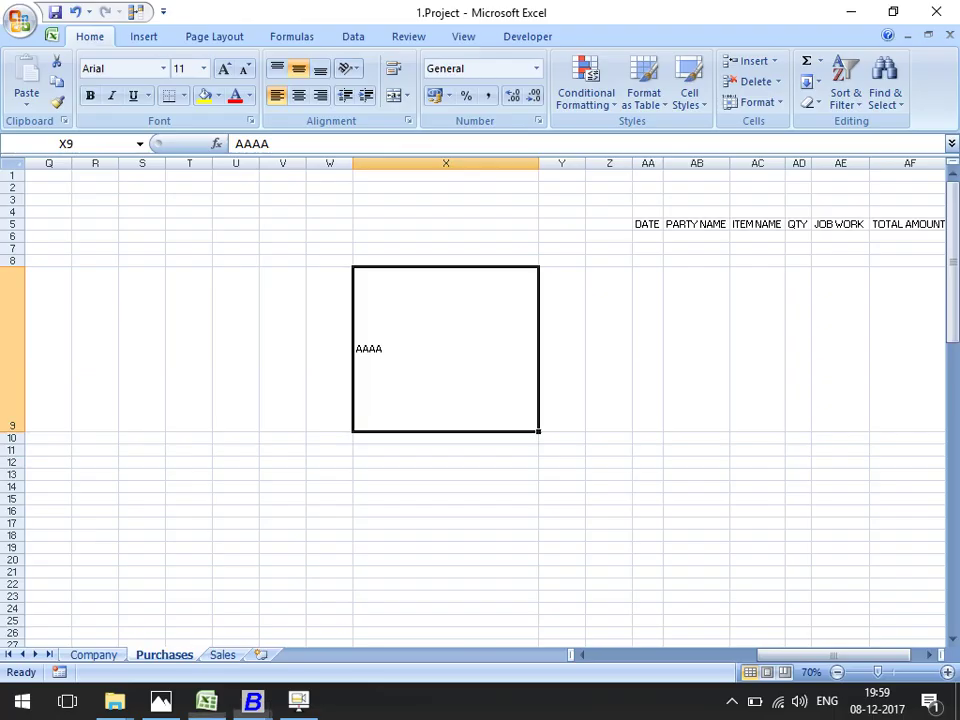
key("alt+Tab")
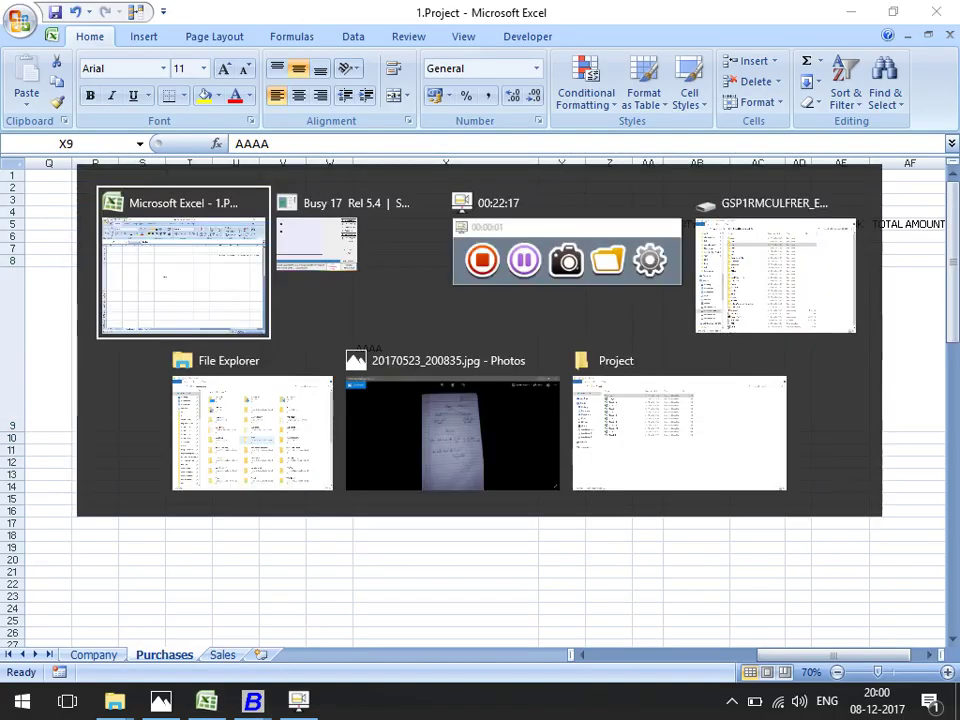
key("alt+Tab")
key("Tab")
key("Escape")
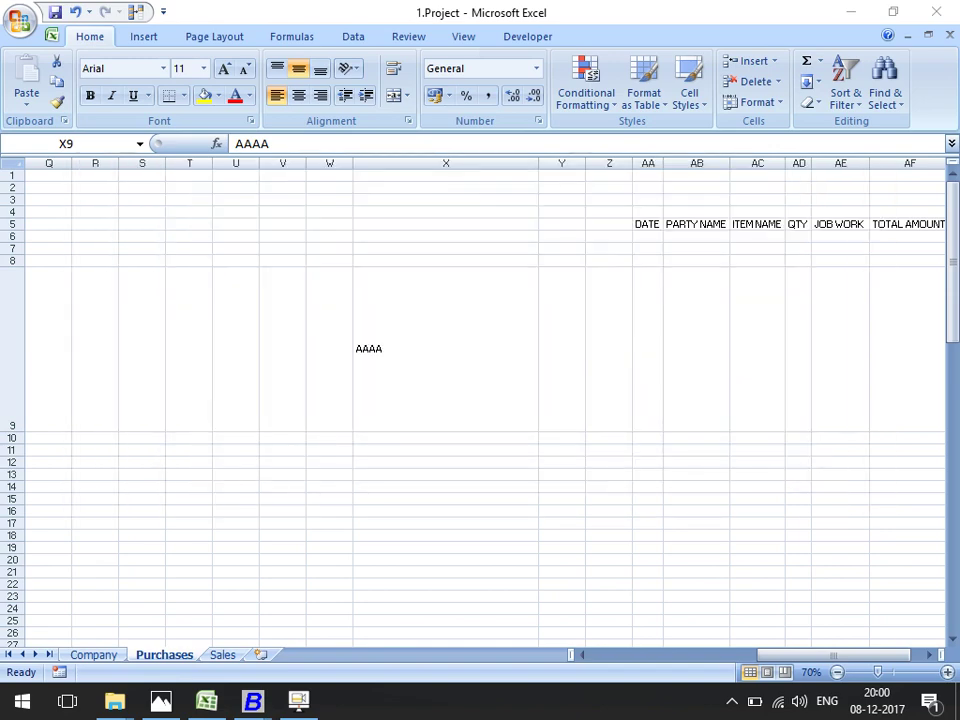
mouse_move(253, 700)
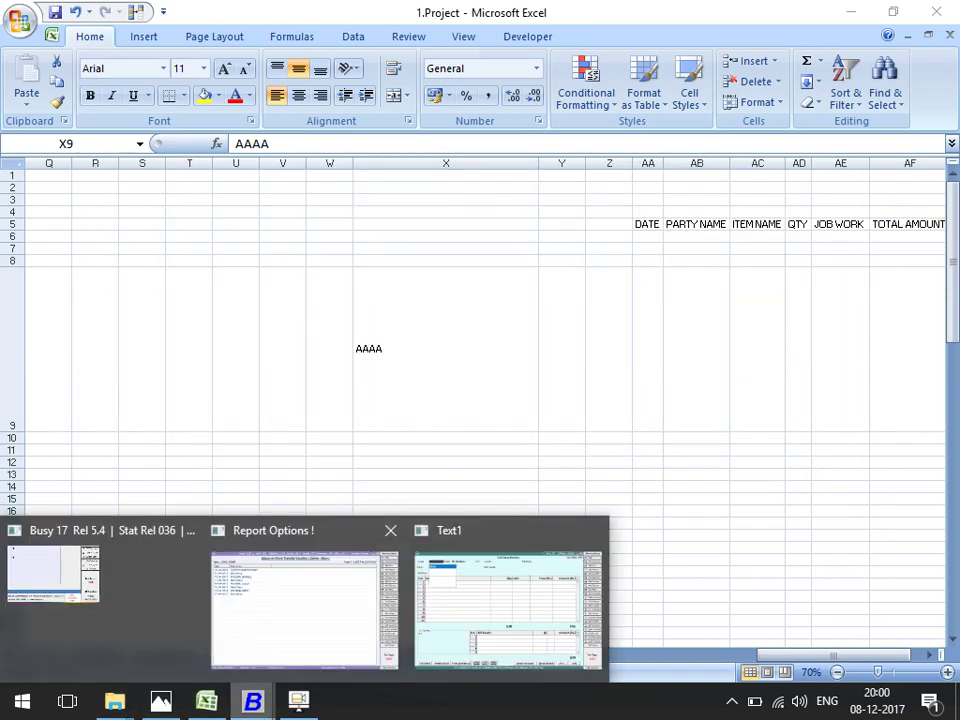
left_click(390, 530)
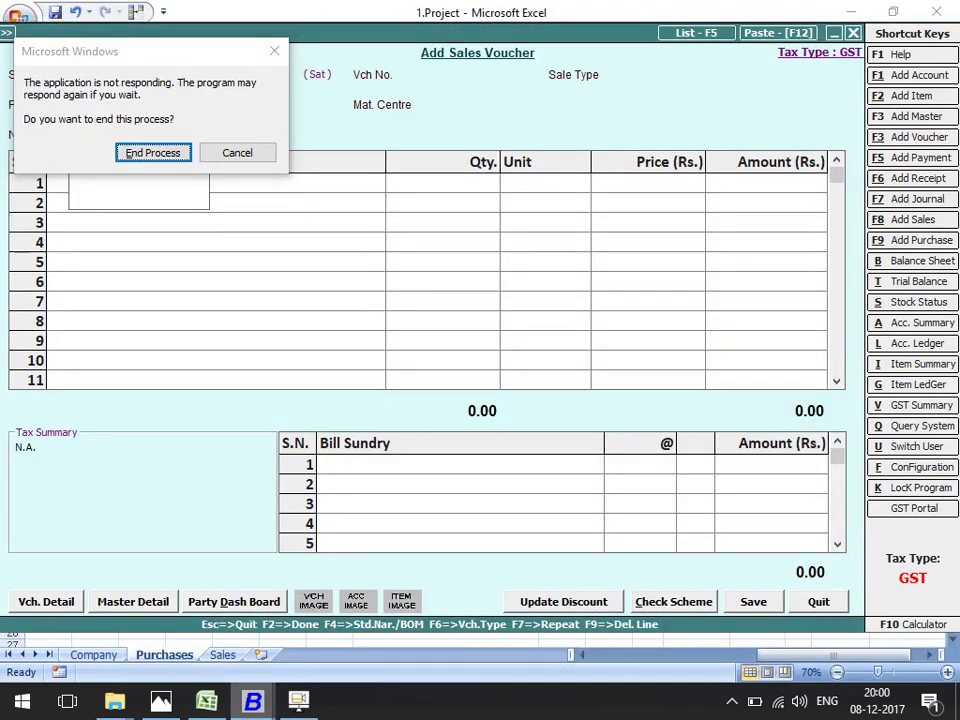
mouse_move(253, 700)
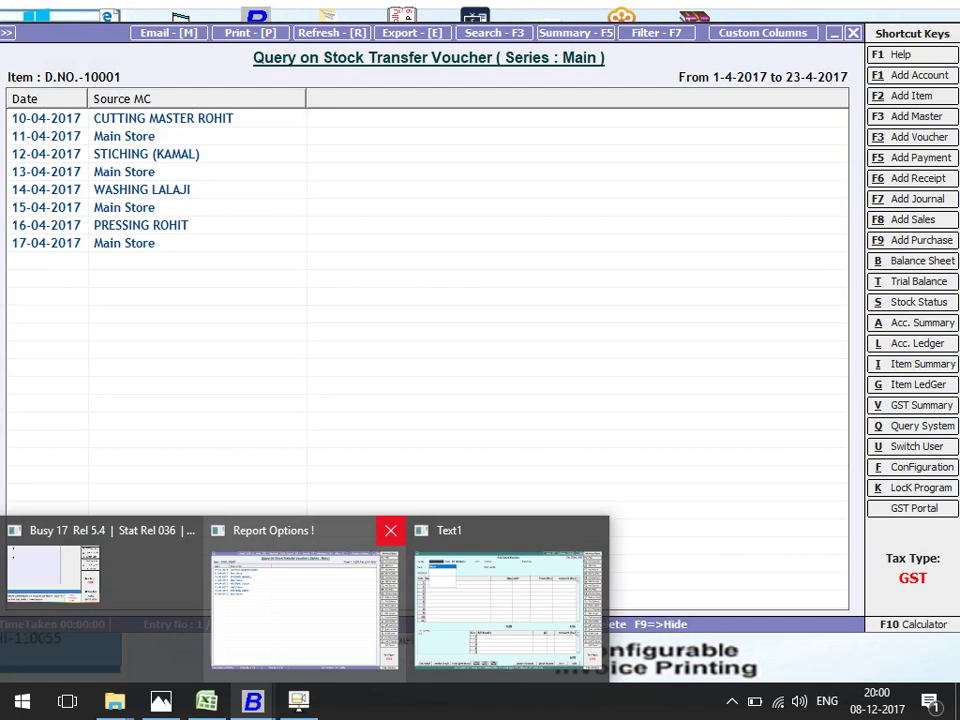
left_click(390, 530)
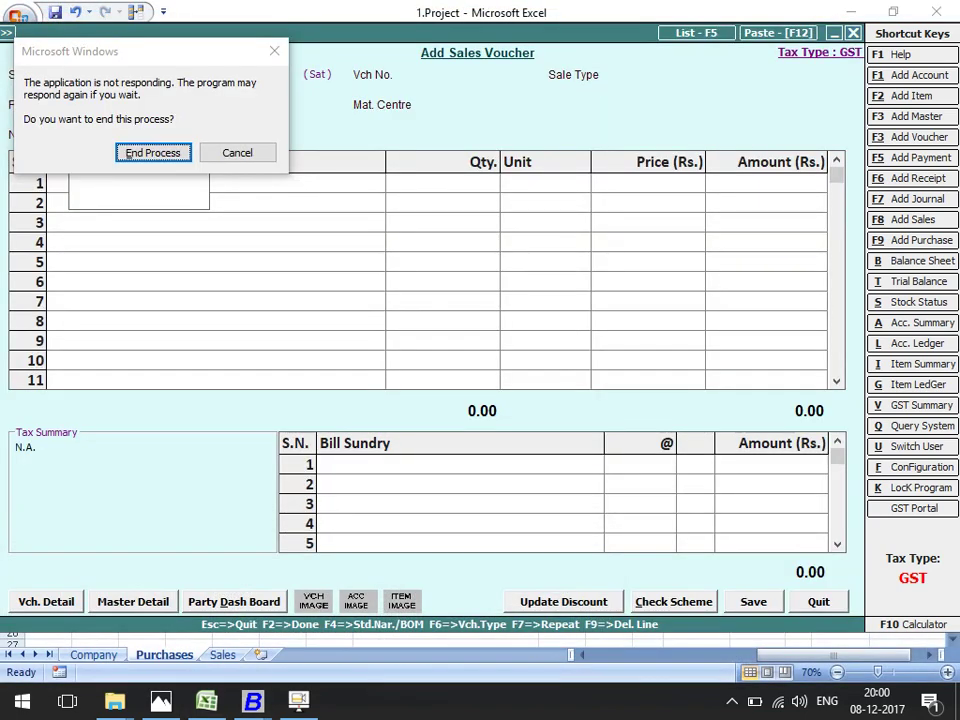
Try to return to Busy's stock transfer query by switching between the open windows.
key("alt+Tab")
key("alt+Tab")
key("alt+Tab")
key("alt+Tab")
key("alt+Tab")
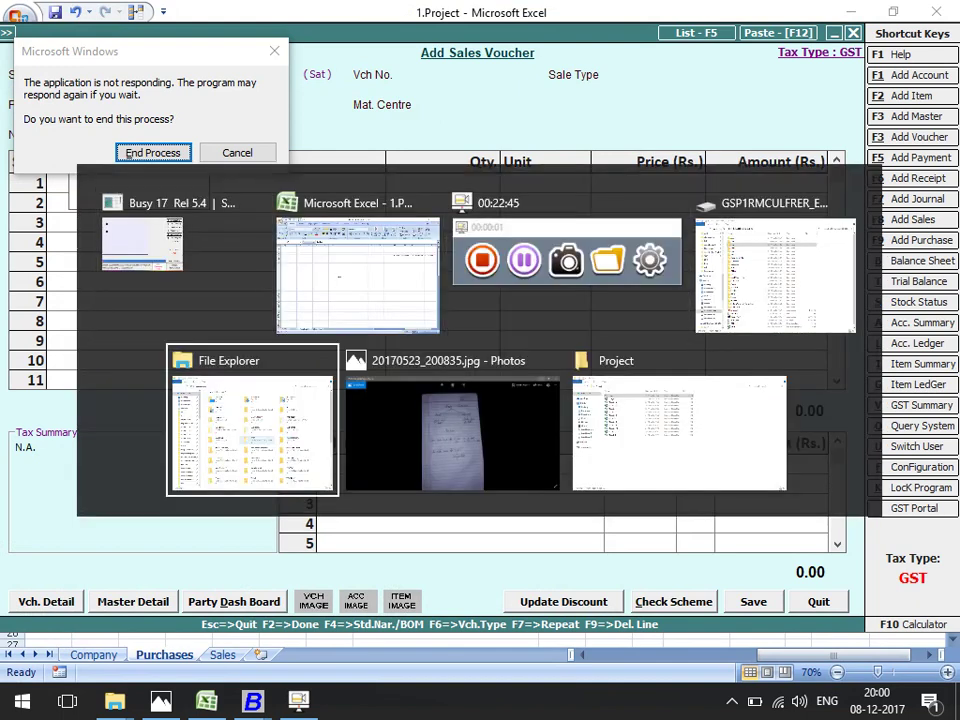
key("alt+Tab")
key("alt+Tab")
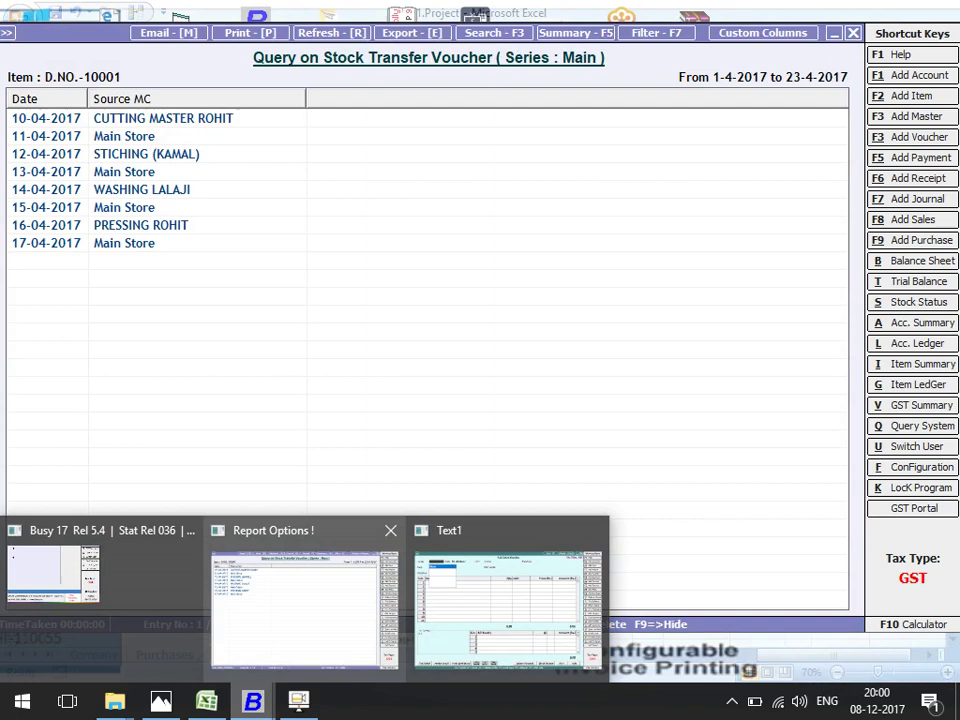
left_click(207, 700)
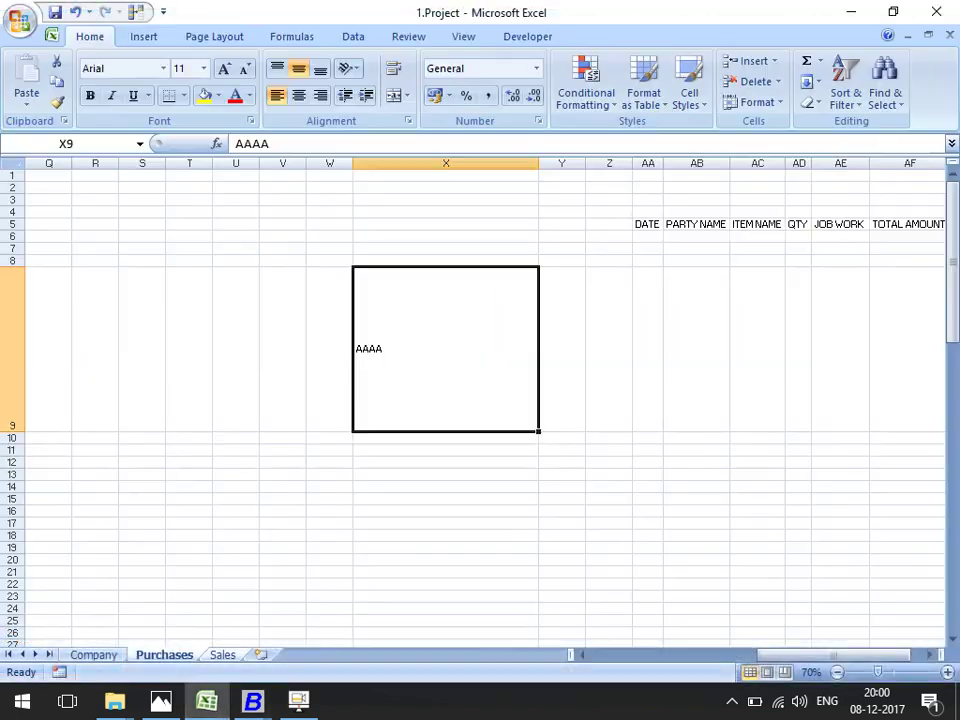
mouse_move(253, 700)
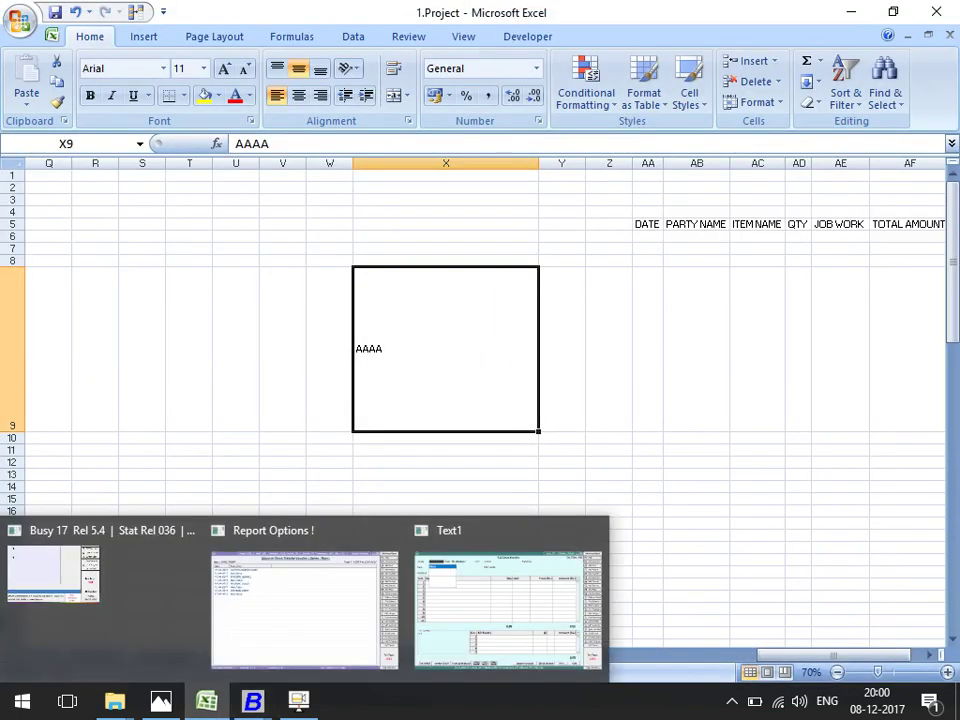
left_click(305, 610)
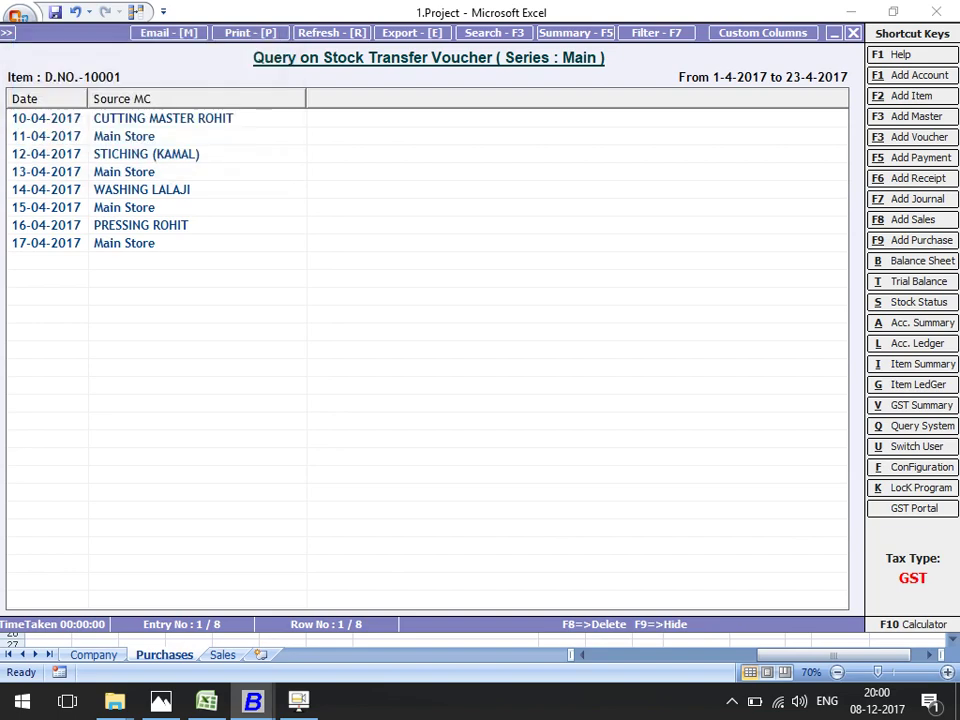
mouse_move(253, 700)
left_click(300, 665)
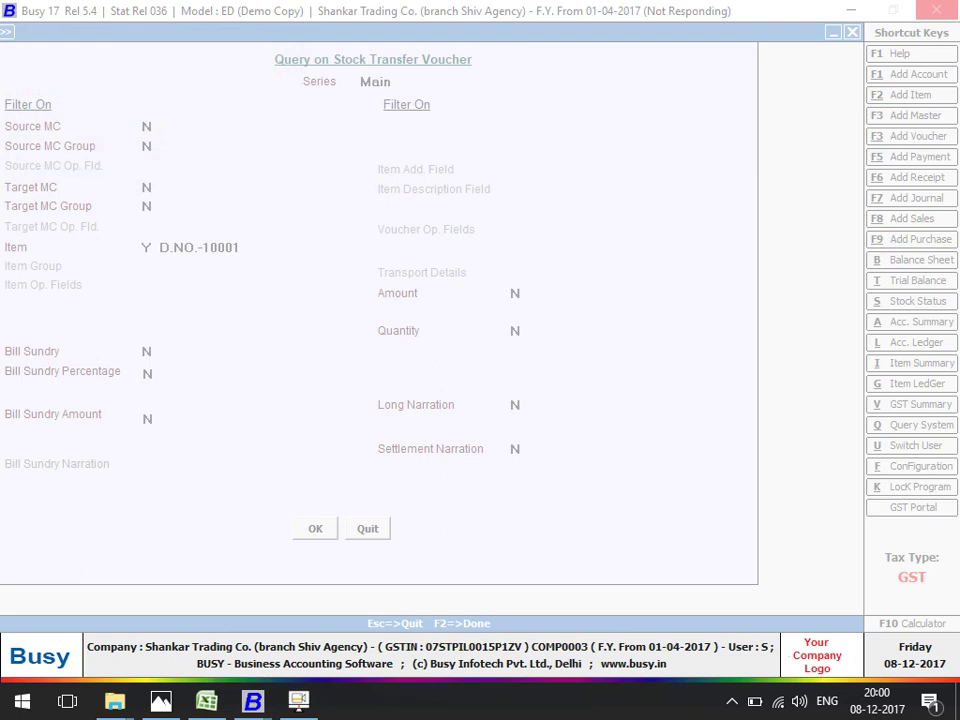
mouse_move(253, 700)
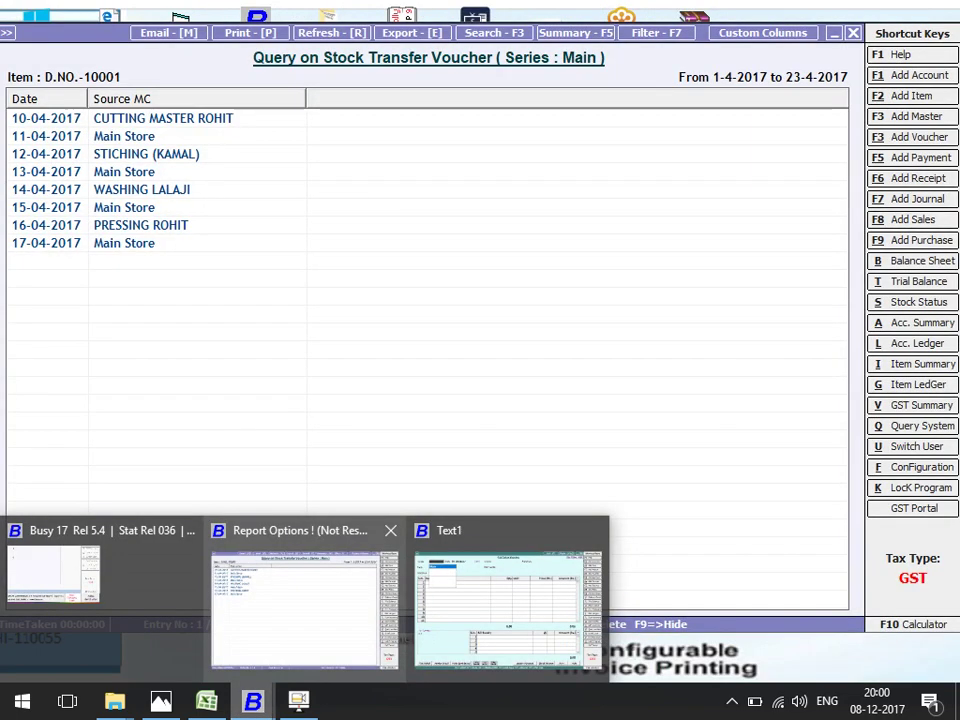
left_click(300, 610)
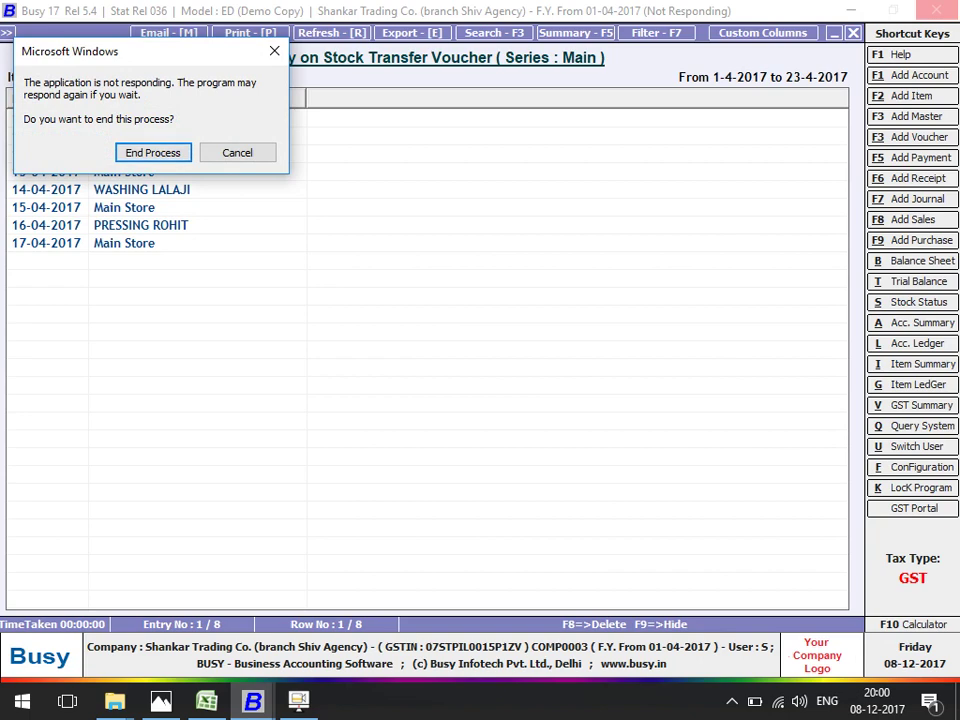
Open Task Manager, end the unresponsive Busy process, and close Task Manager.
right_click(410, 700)
left_click(481, 626)
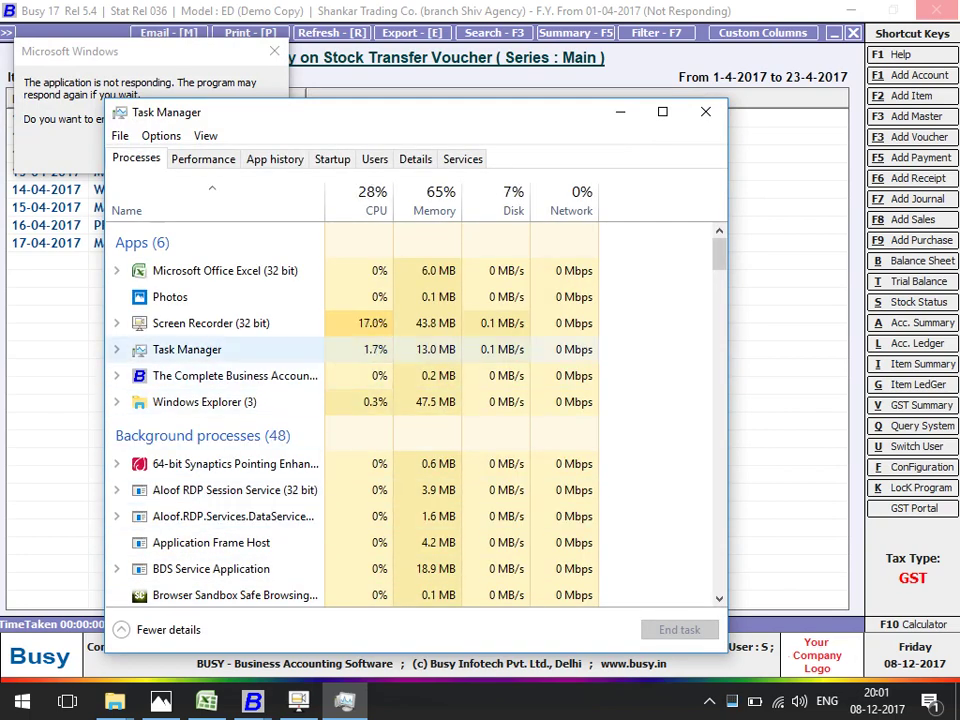
left_click(235, 375)
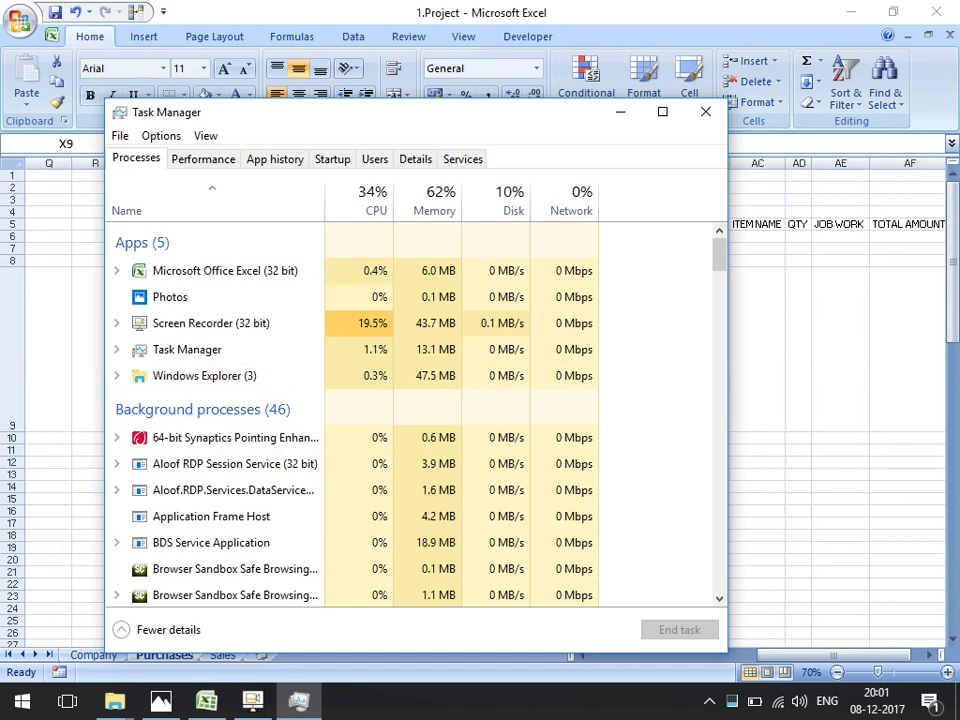
key("alt+F4")
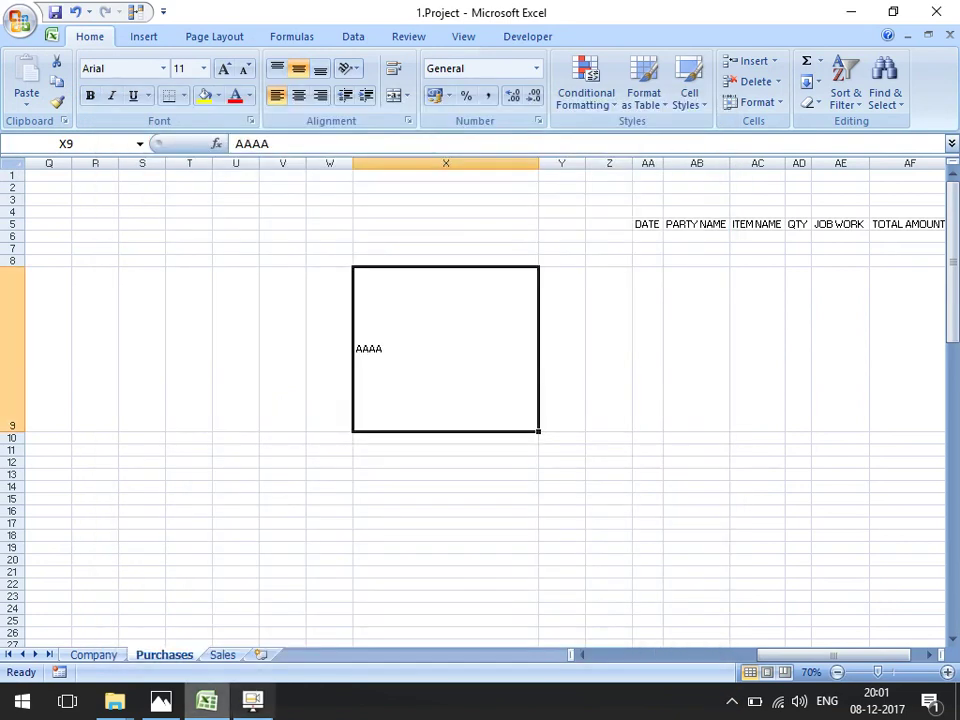
Relaunch Busy and accept starting in Demo Mode.
key("super")
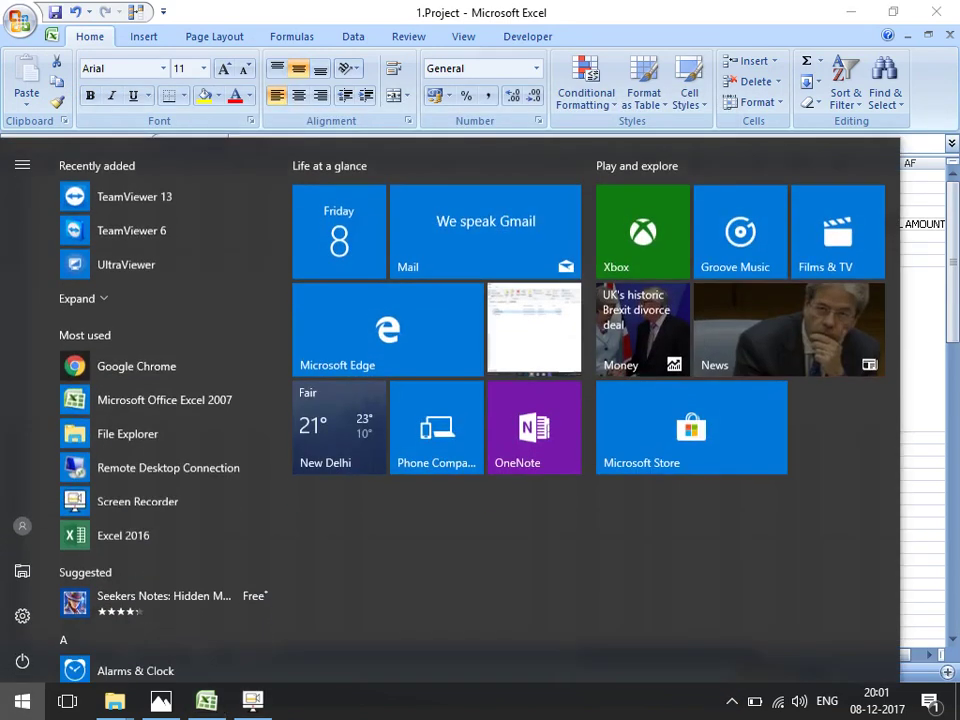
type("bu")
key("Escape")
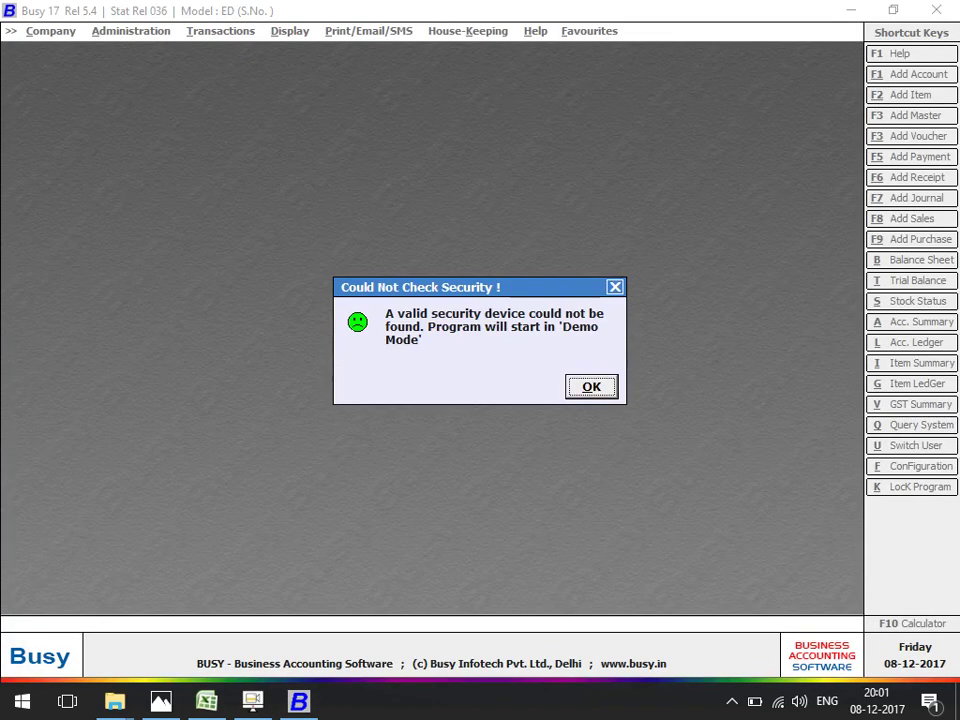
key("Return")
Open the company Shankar Trading Co. (branch Shiv Agency) and log in with the corrected user name and a blank password.
left_click(56, 145)
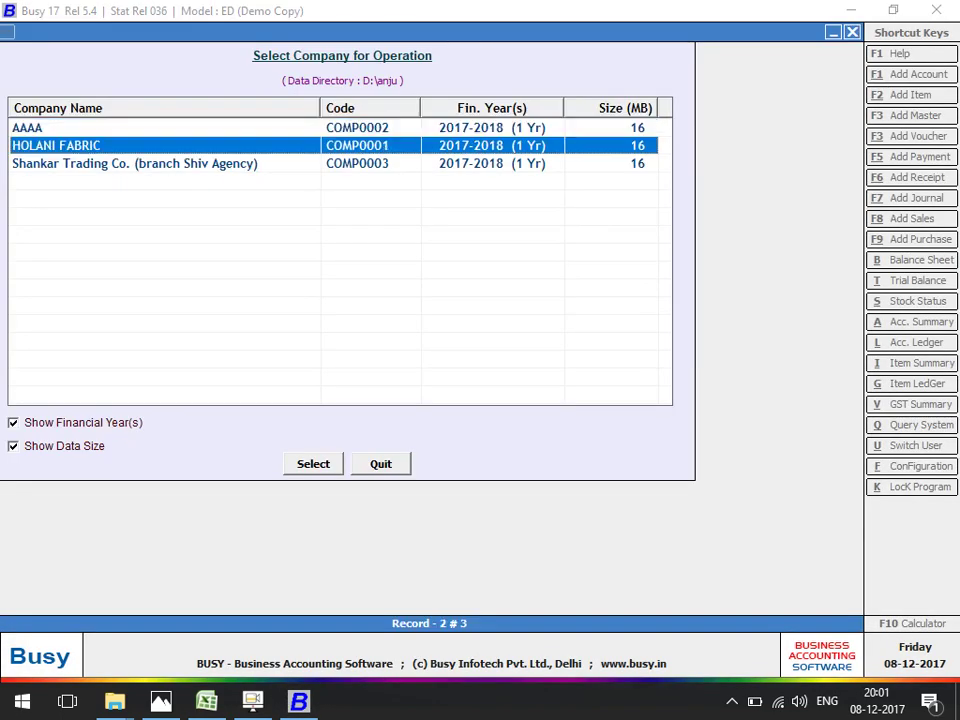
double_click(134, 163)
type("Sa")
key("Return")
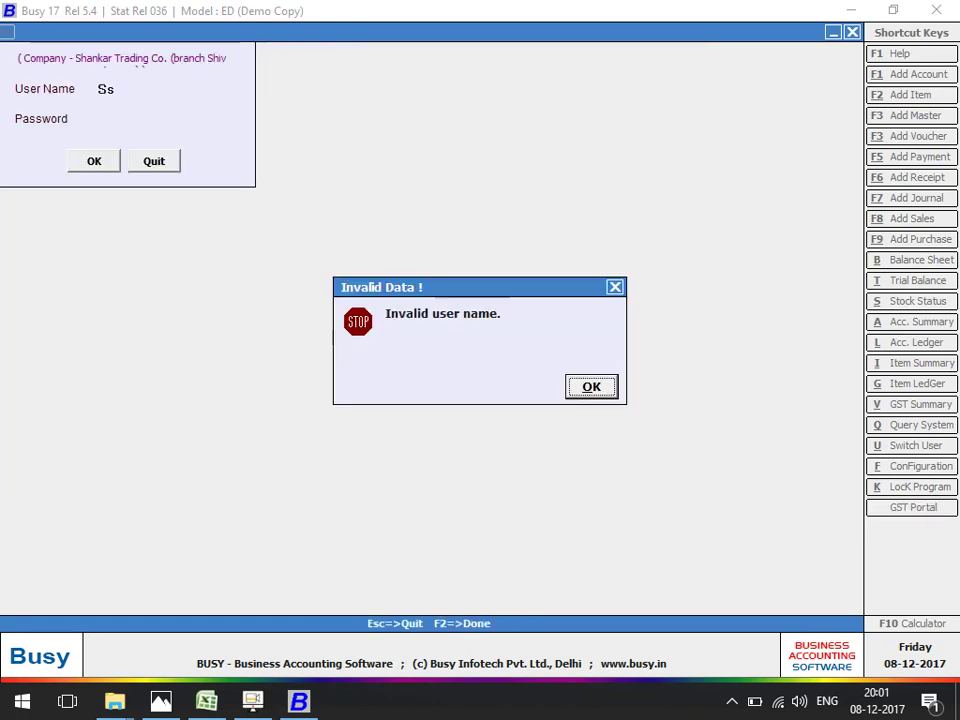
key("Return")
key("BackSpace")
key("Return")
key("Return")
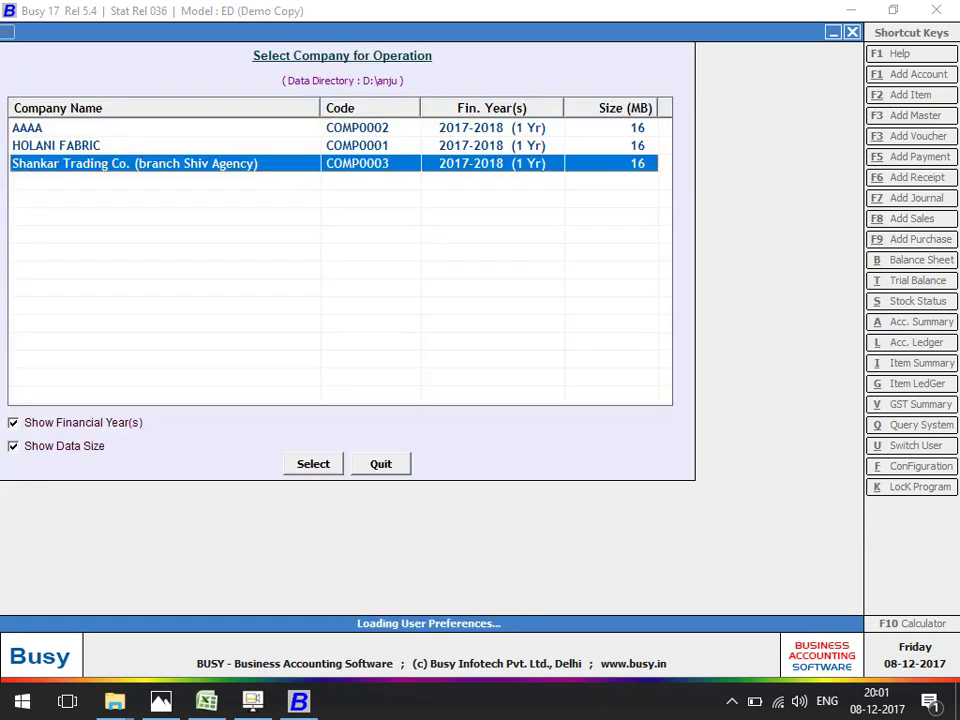
Open Query on Transactions for inventory vouchers and limit it to Stock Transfer vouchers.
key("Right")
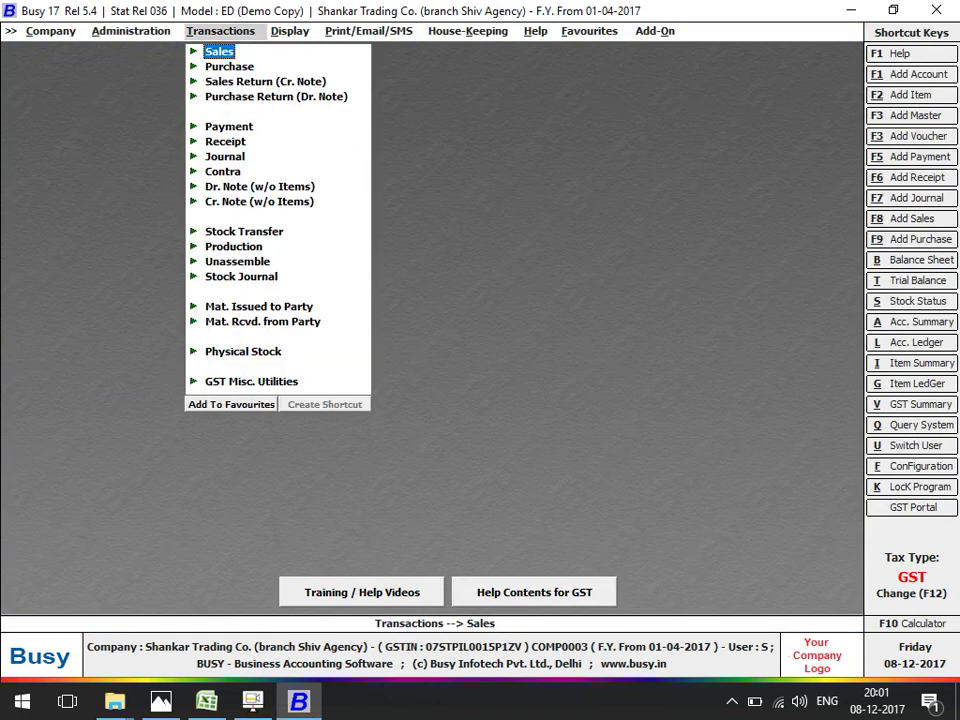
key("Right")
key("Down")
key("Up")
key("Up")
key("Return")
key("Down")
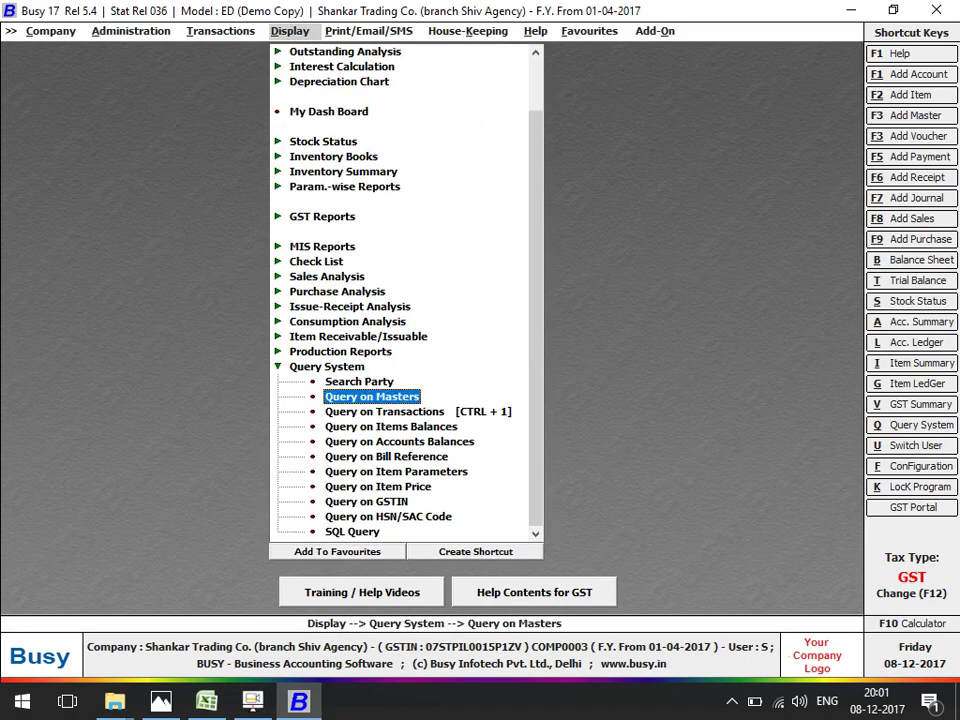
key("Down")
key("Return")
key("Right")
key("Return")
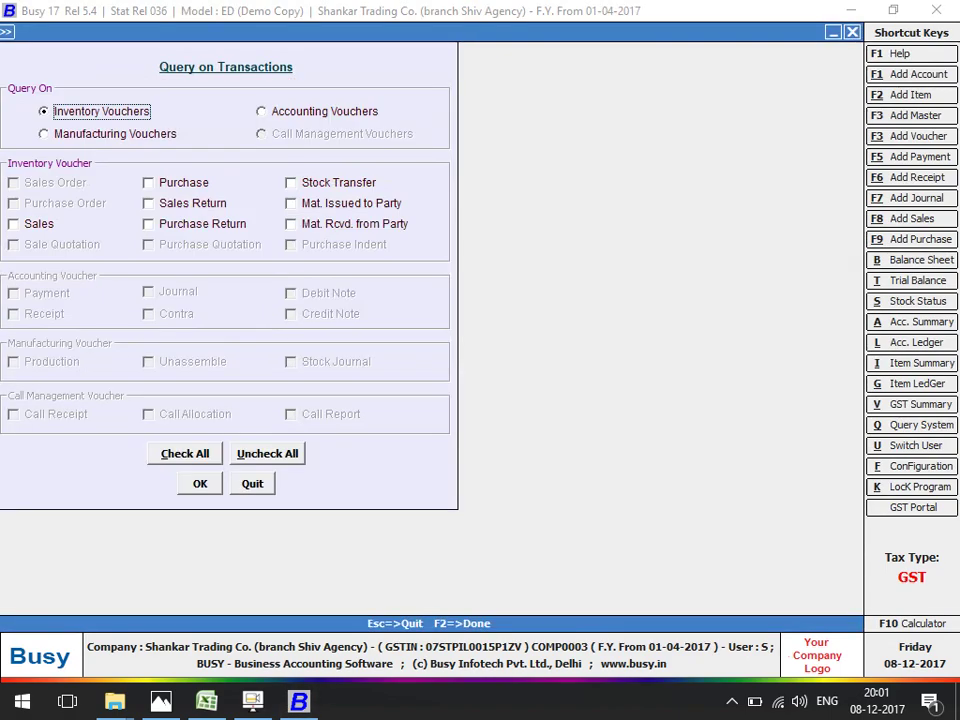
left_click(291, 182)
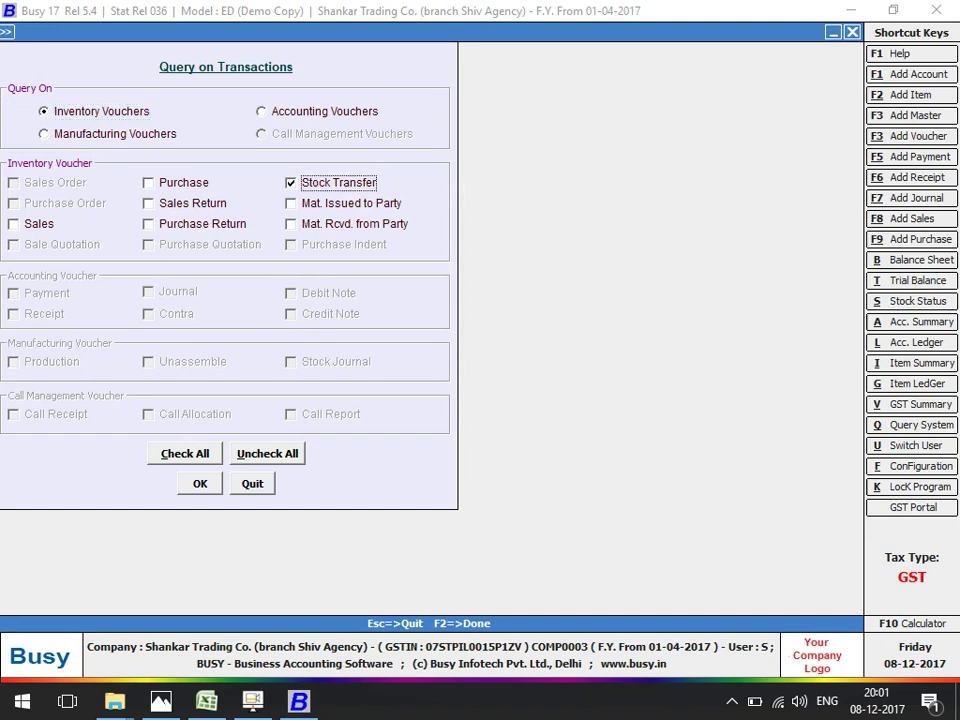
key("F2")
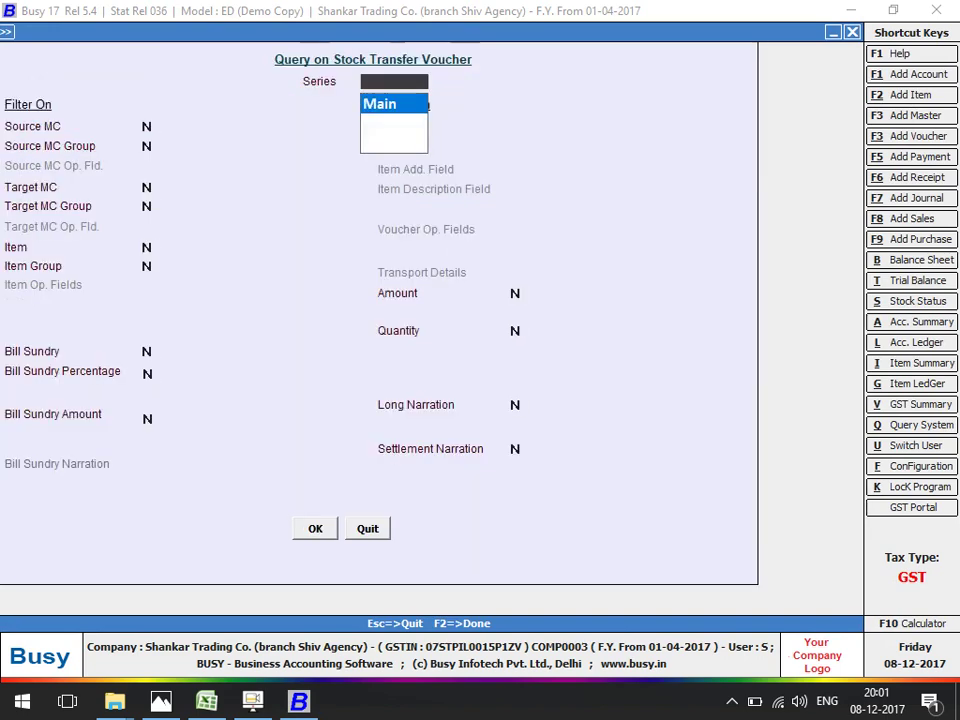
Keep series Main and filter the stock transfer query on item D.NO.-10001.
key("Return")
key("Return")
key("Return")
key("Return")
key("Return")
type("Y")
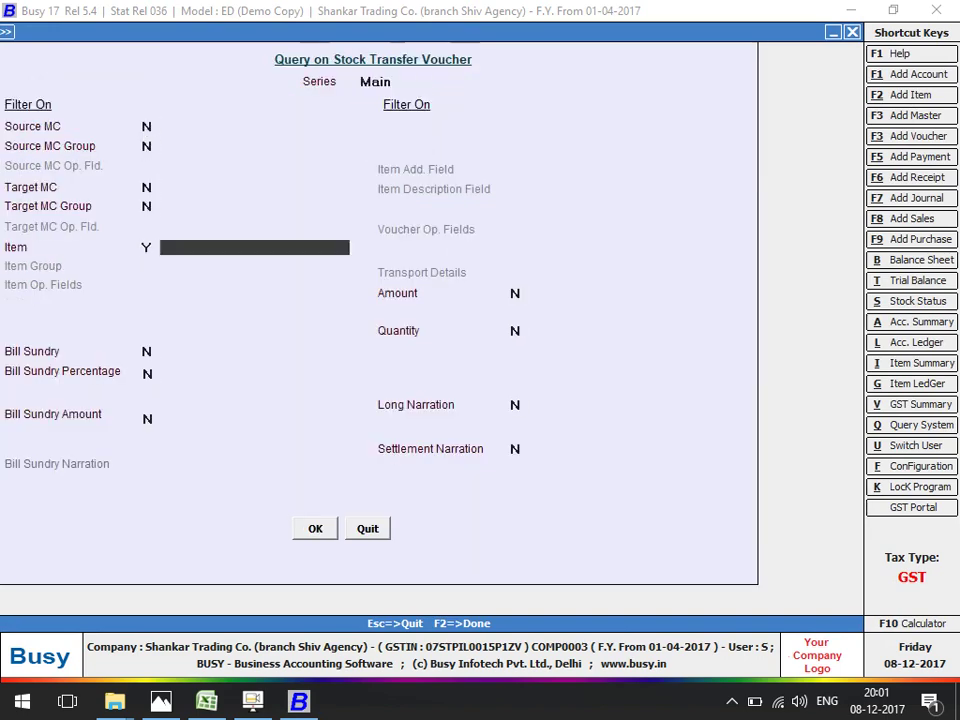
key("Down")
key("Down")
key("Down")
key("Down")
key("Down")
key("Down")
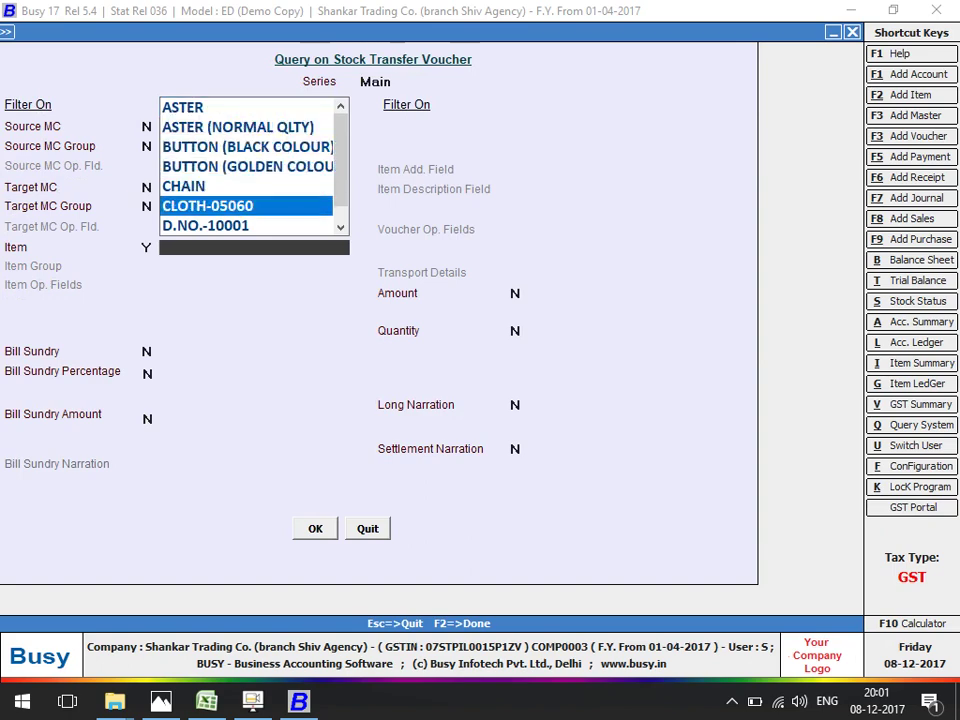
key("Return")
key("F2")
Run the stock transfer query with the A_B_C_D_E_ format and open that format for modification.
key("Down")
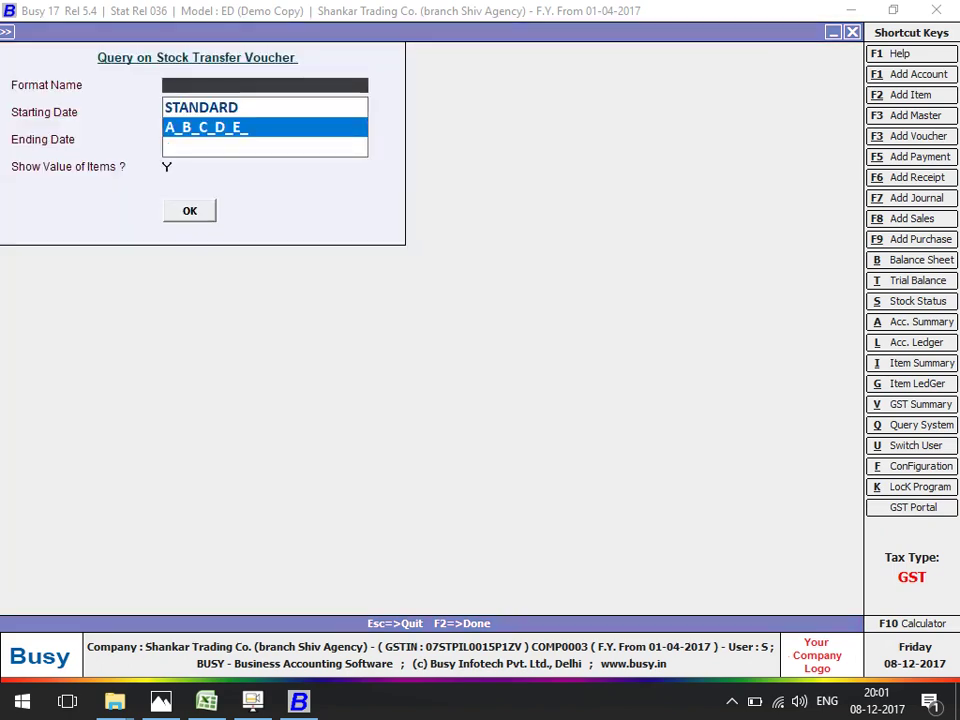
key("Return")
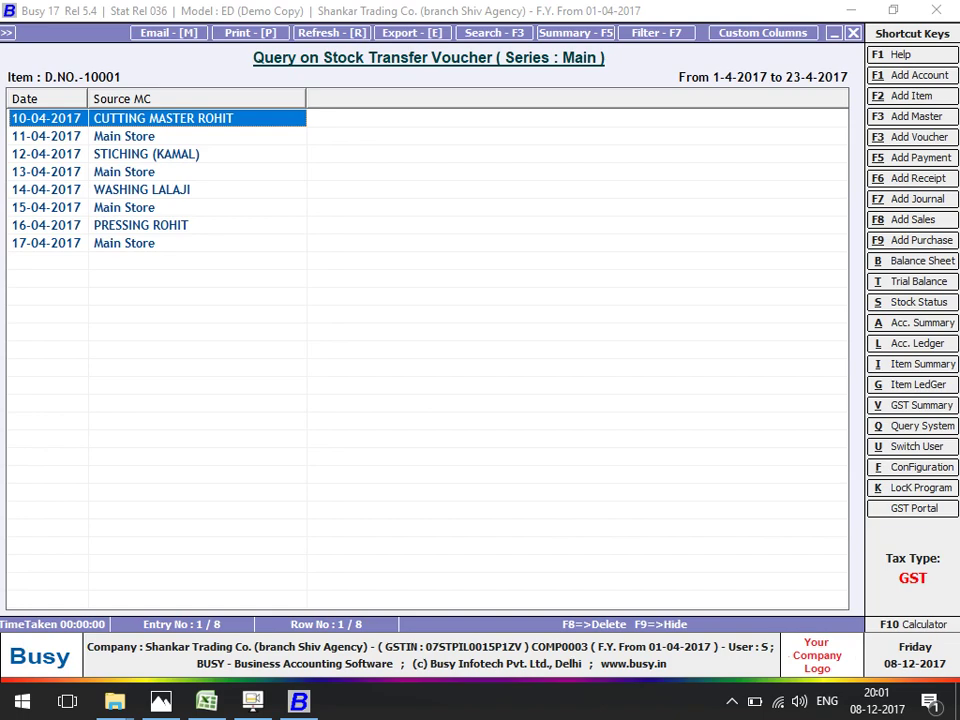
key("F12")
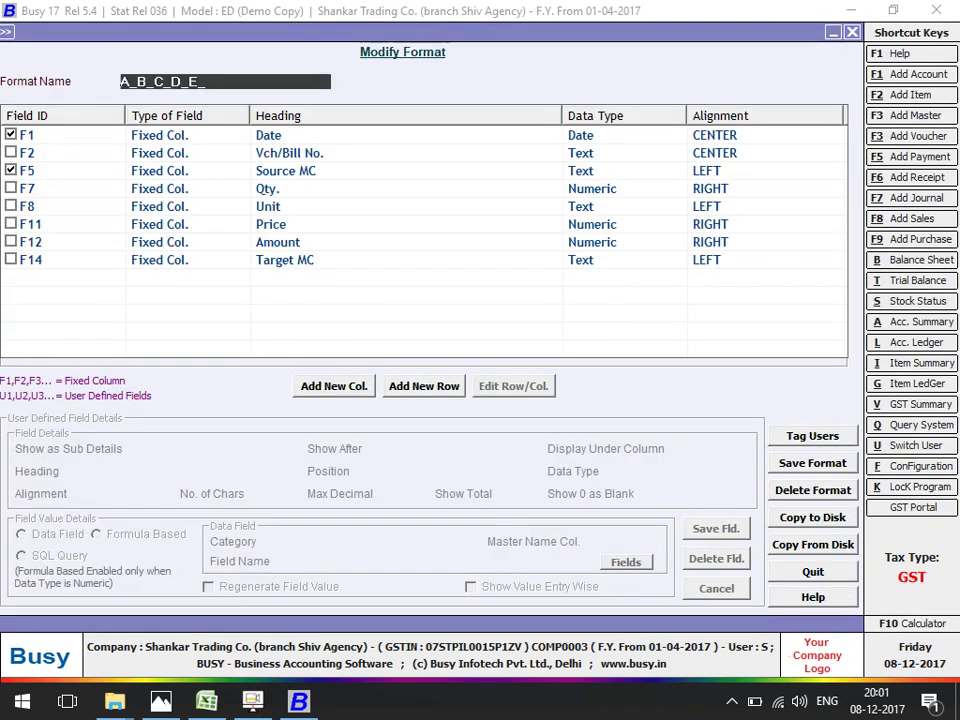
Add a new user-defined column to the format with the heading ITEM_NAME.
key("Return")
type("Item")
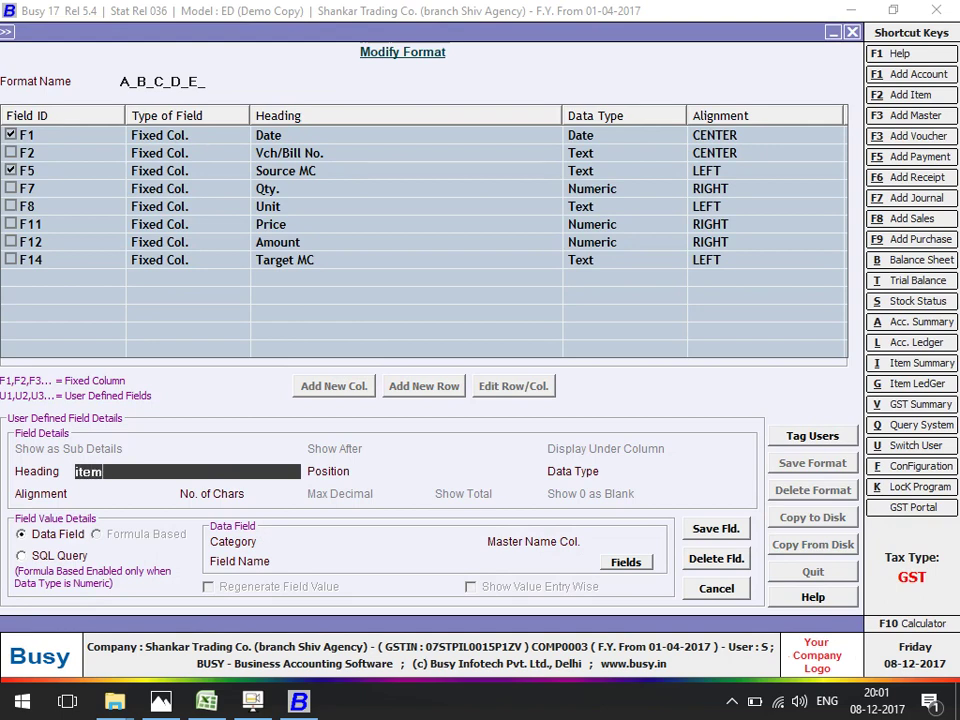
key("BackSpace")
key("BackSpace")
key("BackSpace")
type("TEM_NAME")
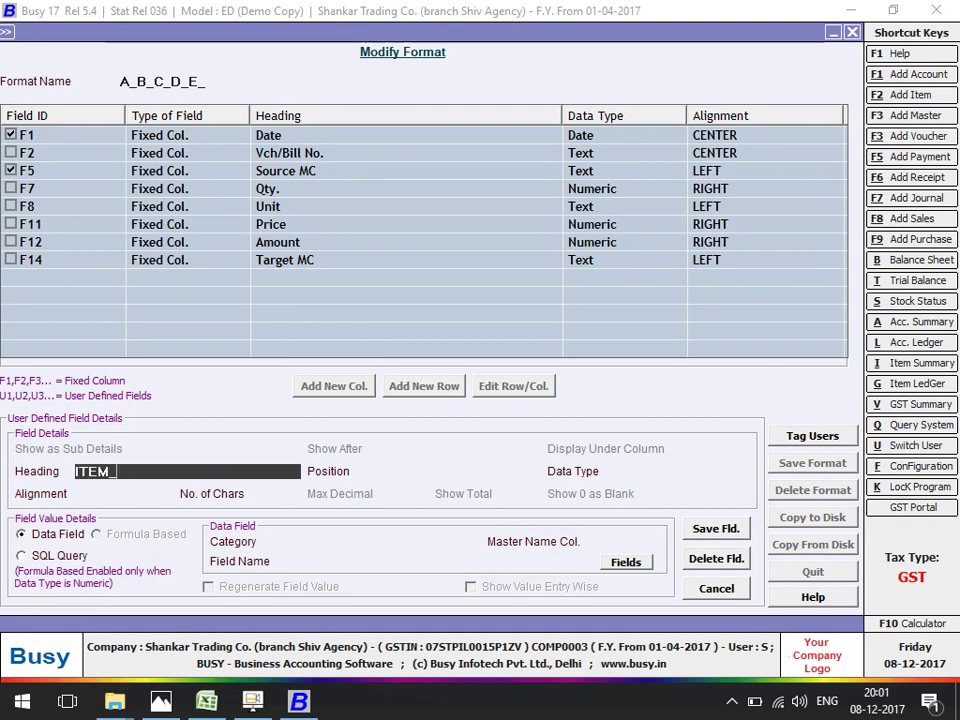
Position the ITEM_NAME column after F5 and set its data type to Text.
key("Return")
key("Down")
key("Down")
key("Down")
key("Down")
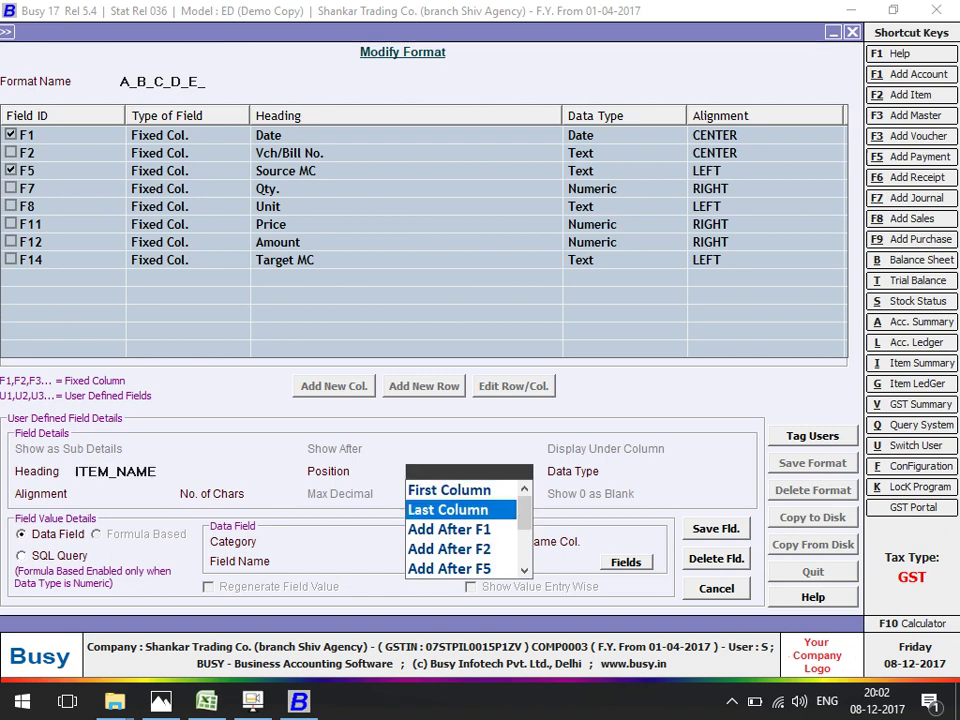
key("Return")
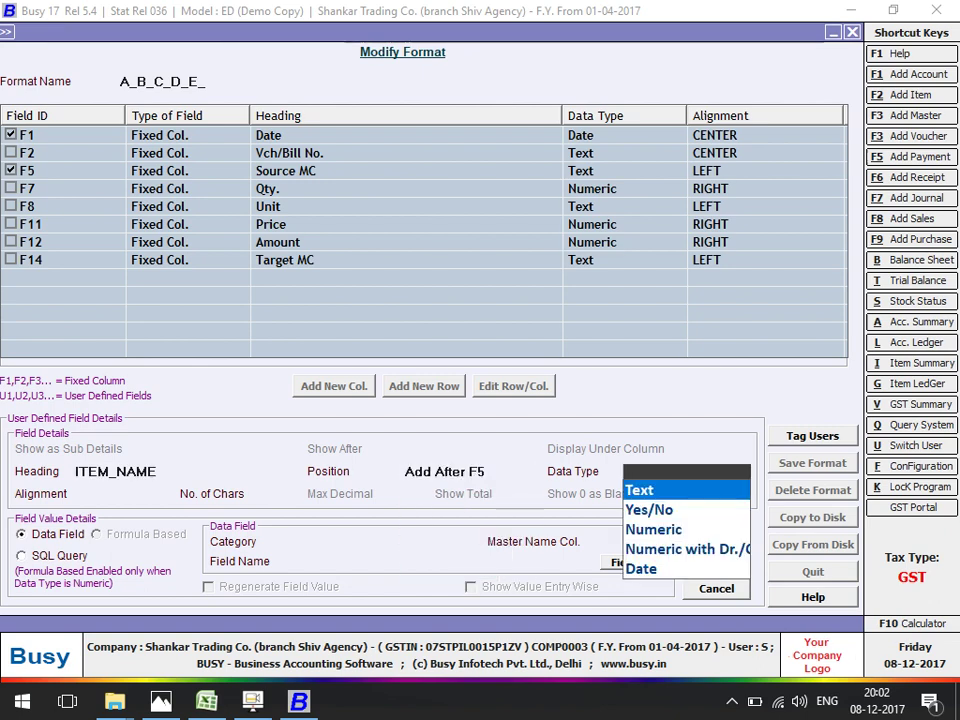
key("Return")
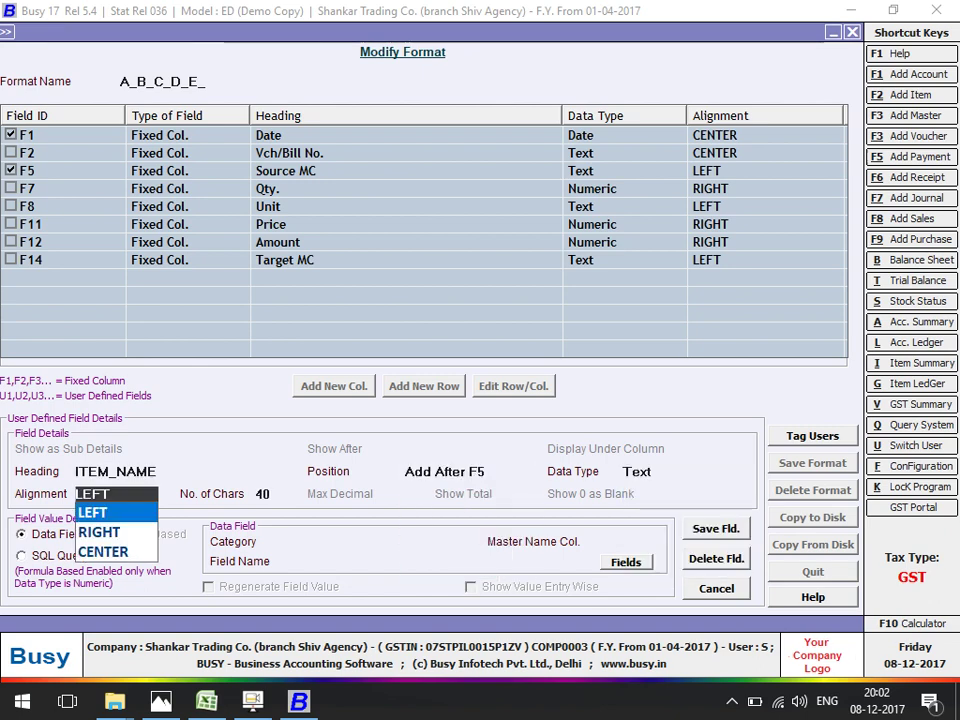
Align the ITEM_NAME column LEFT with 3 characters and take its value from a data field.
key("Return")
type("3")
key("Return")
key("Return")
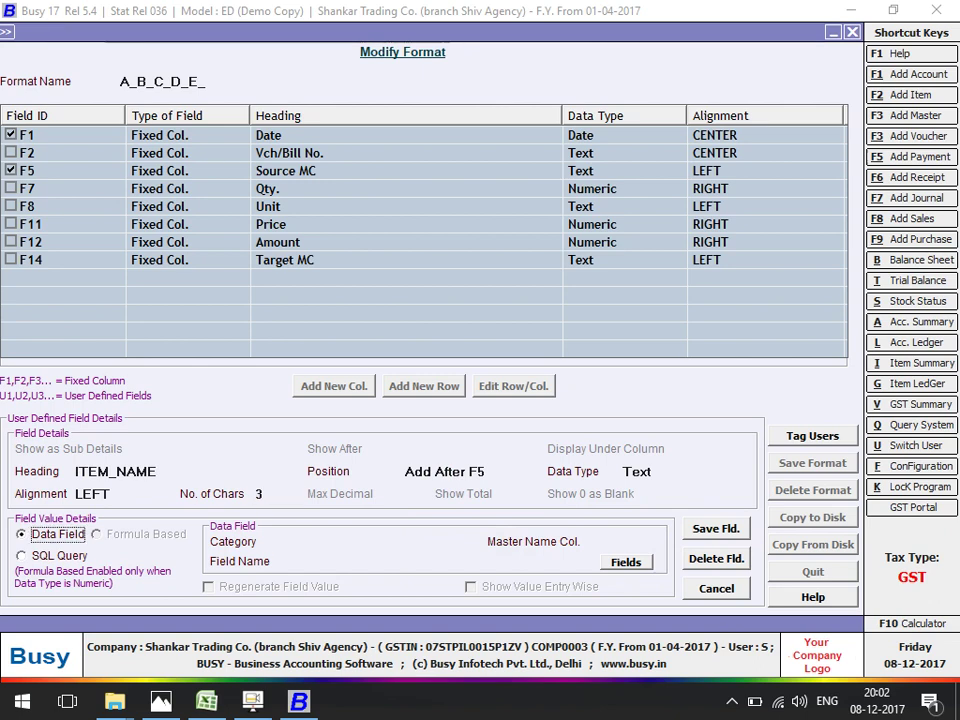
key("Return")
Open a blank sales voucher to view its layout and return to the column's category choice.
key("Down")
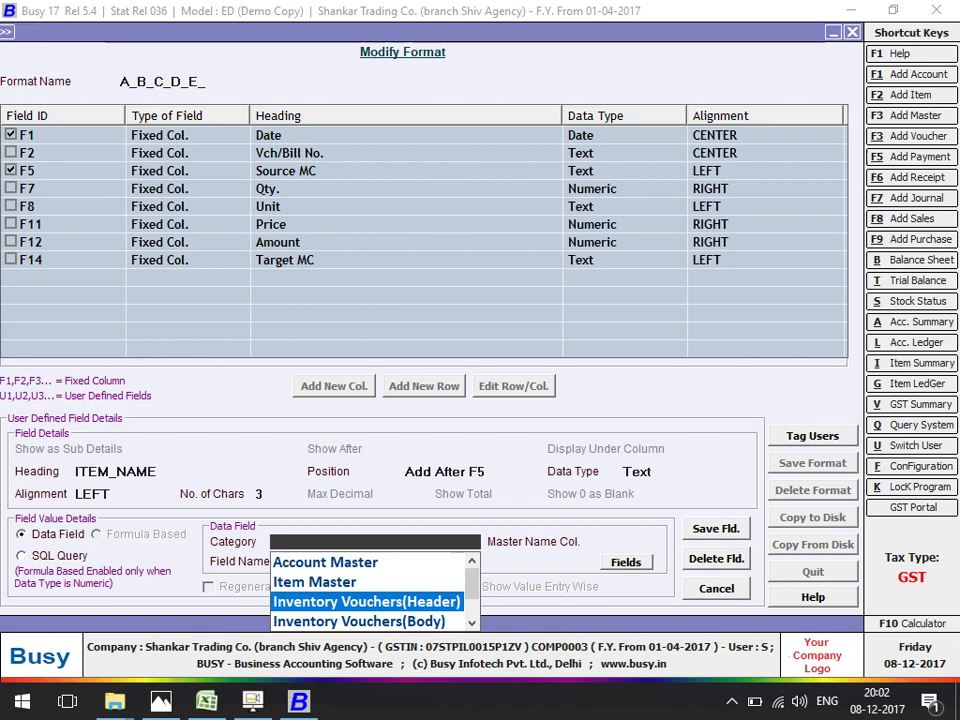
key("Down")
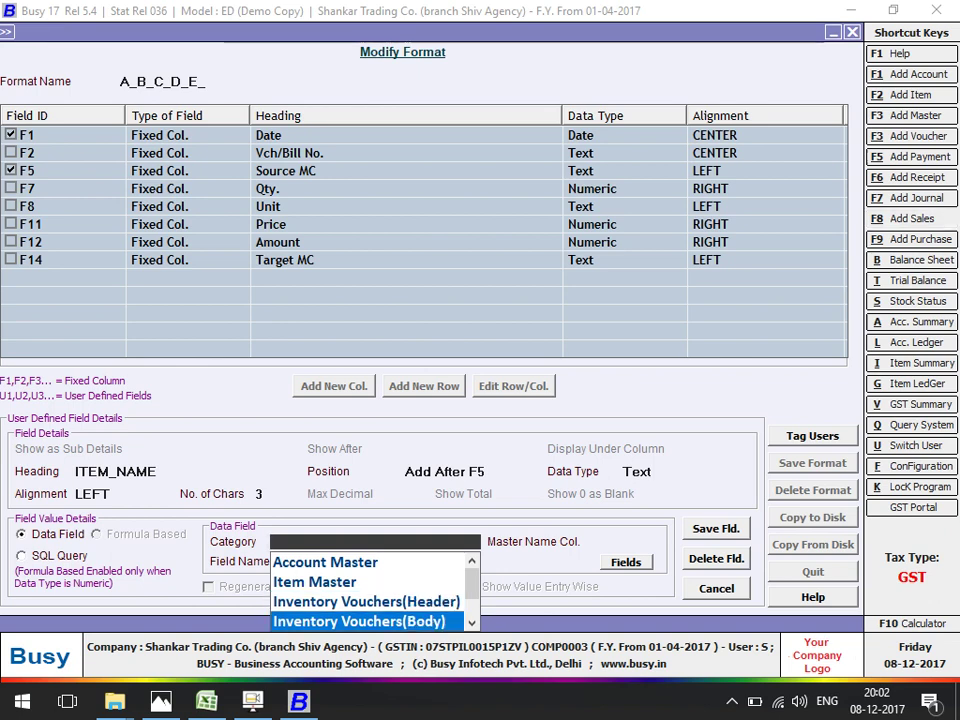
key("F8")
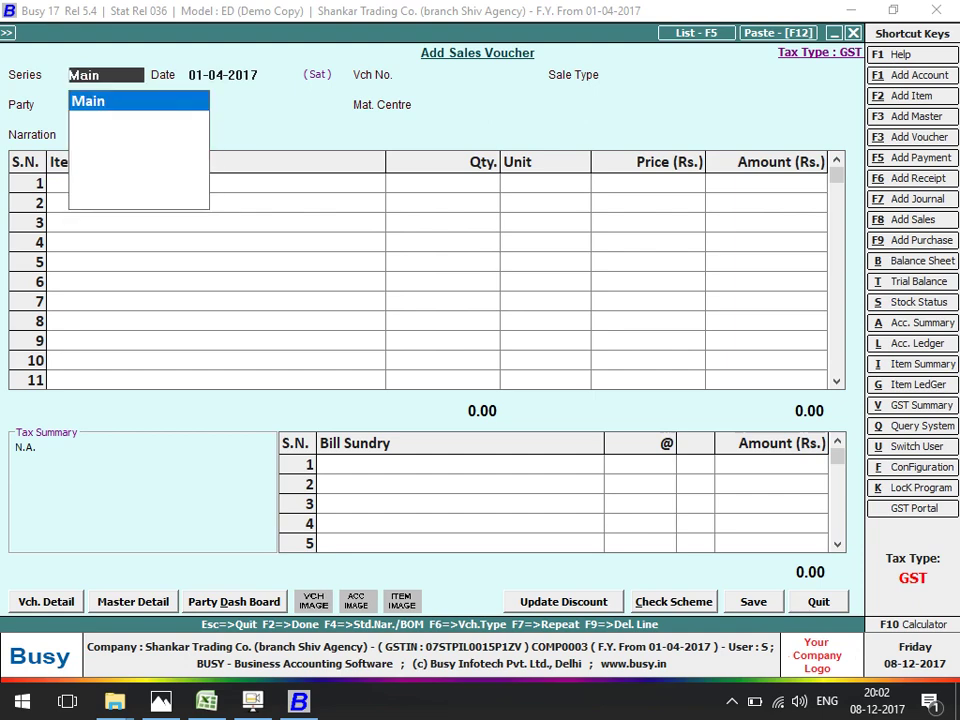
key("alt+f12")
key("Return")
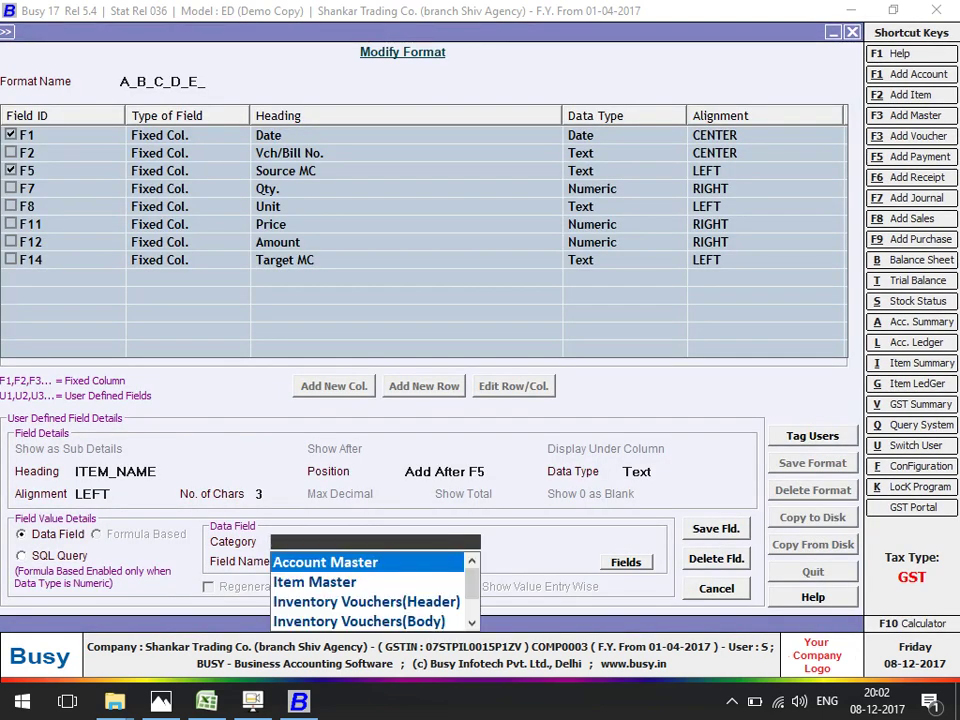
Set the ITEM_NAME column's data field category to Inventory Vouchers(Body).
key("Down")
key("Down")
key("Down")
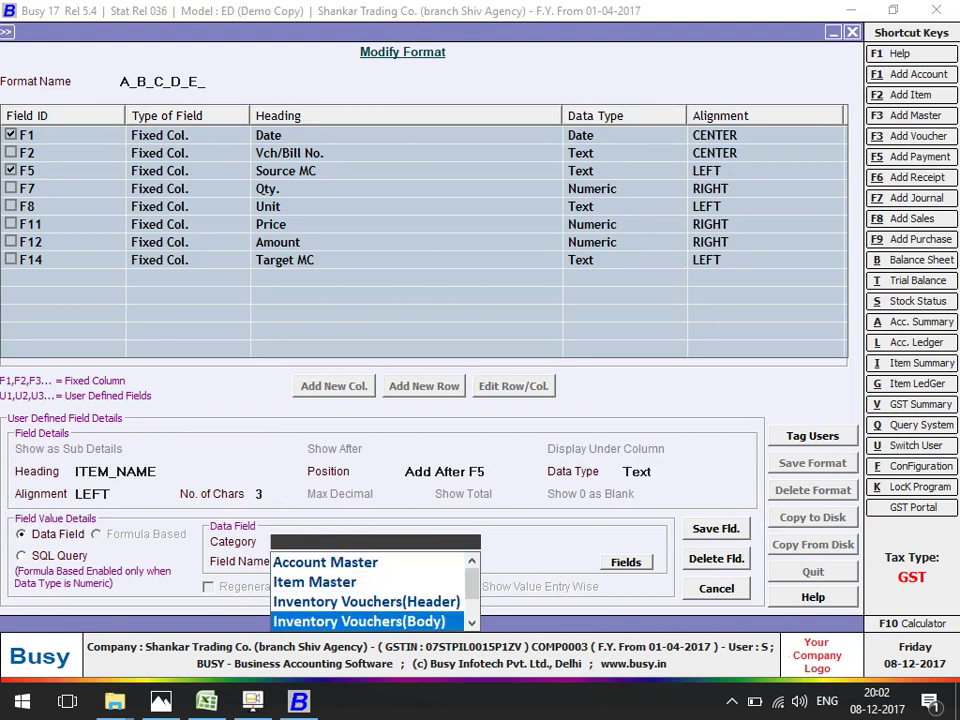
key("Return")
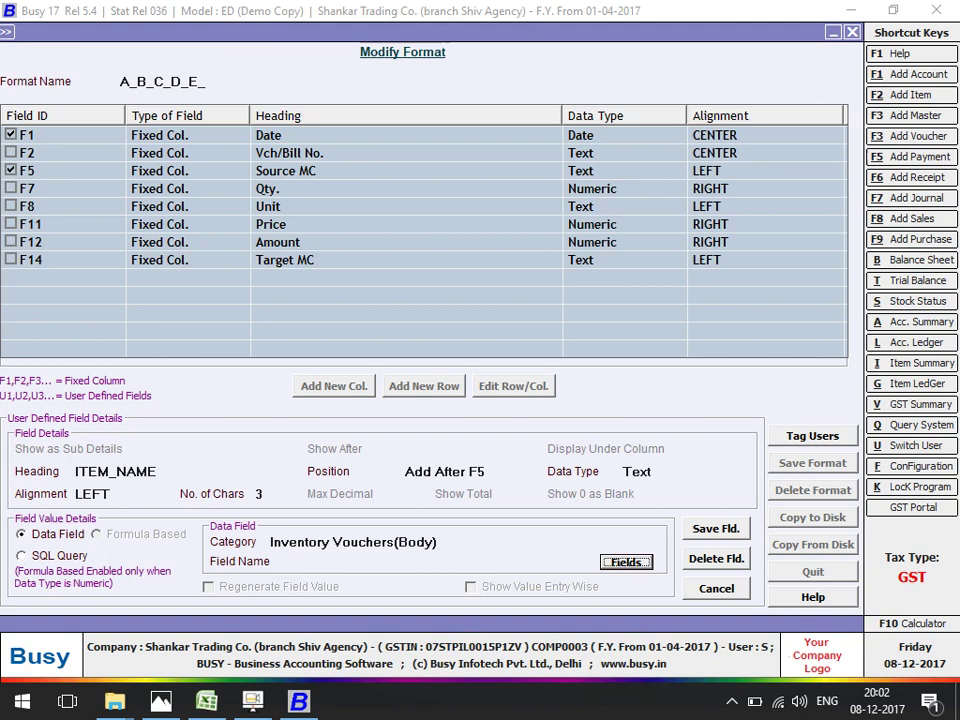
Open the blank sales voucher again to view its body section, and return to the format definition.
key("F8")
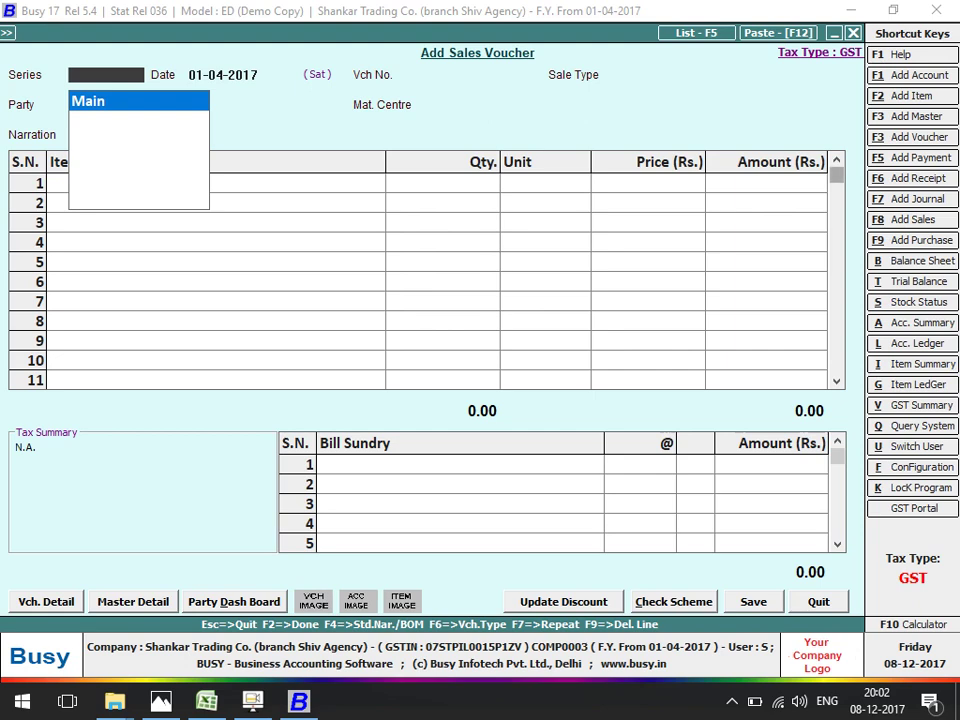
scroll(427, 281, "down", 10)
key("Escape")
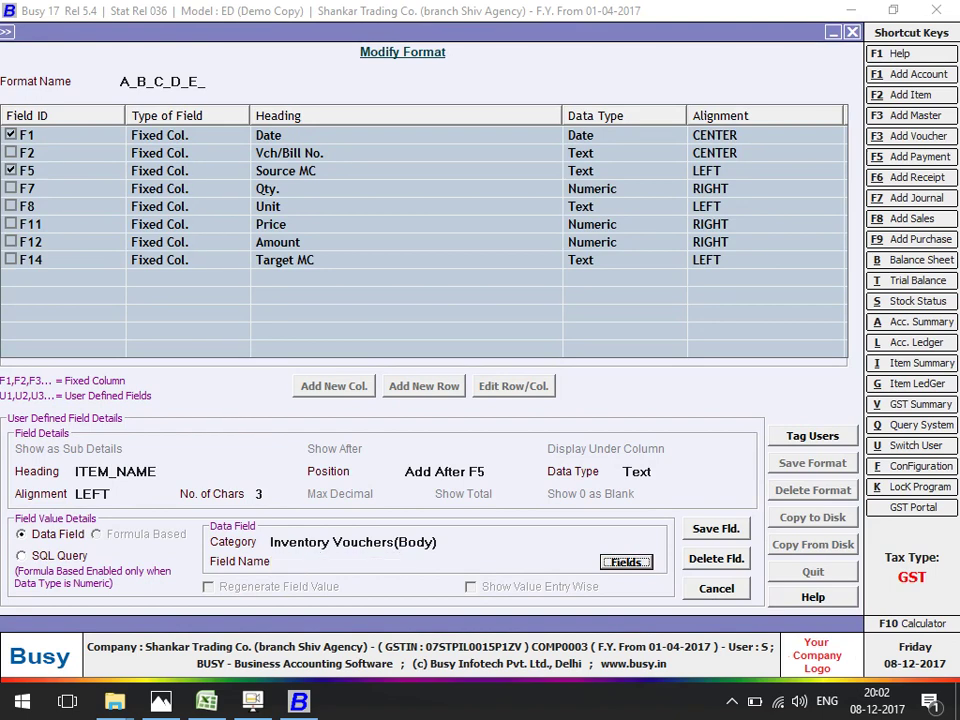
Assign the ITEM_NAME field from the ITEM group as the column's field name.
key("Return")
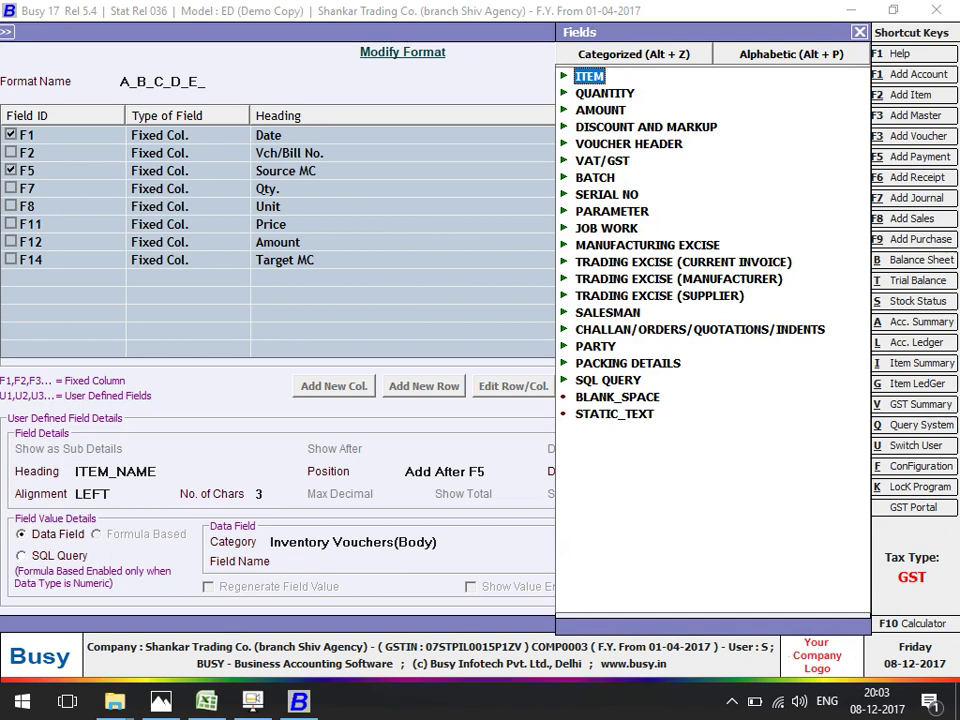
key("Down")
key("Down")
key("Down")
key("Down")
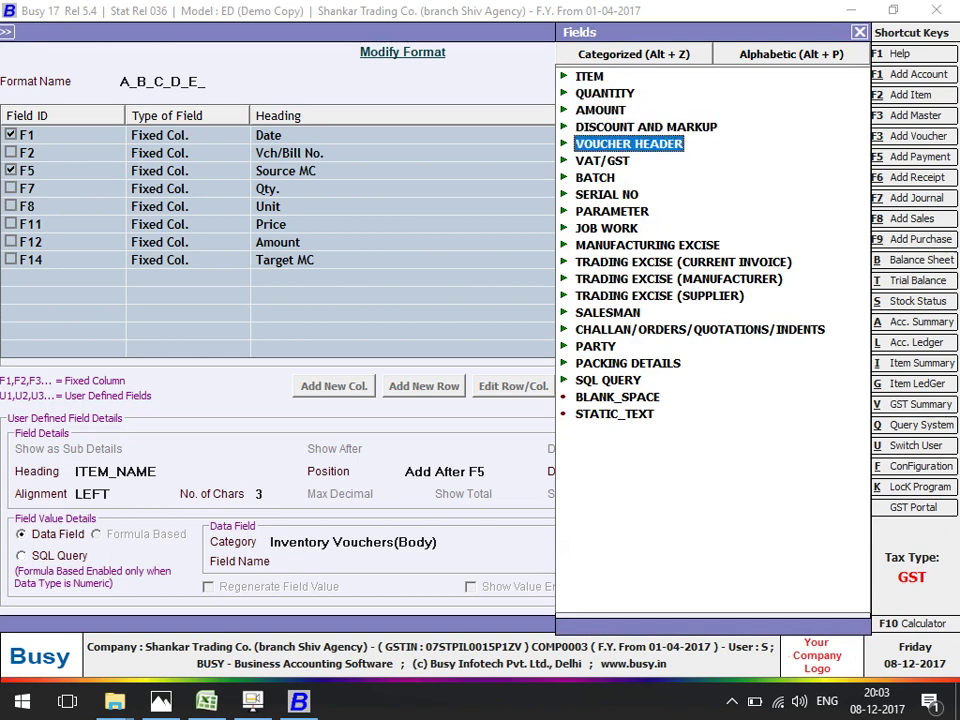
key("Down")
key("Up")
key("Up")
key("Up")
key("Up")
key("Up")
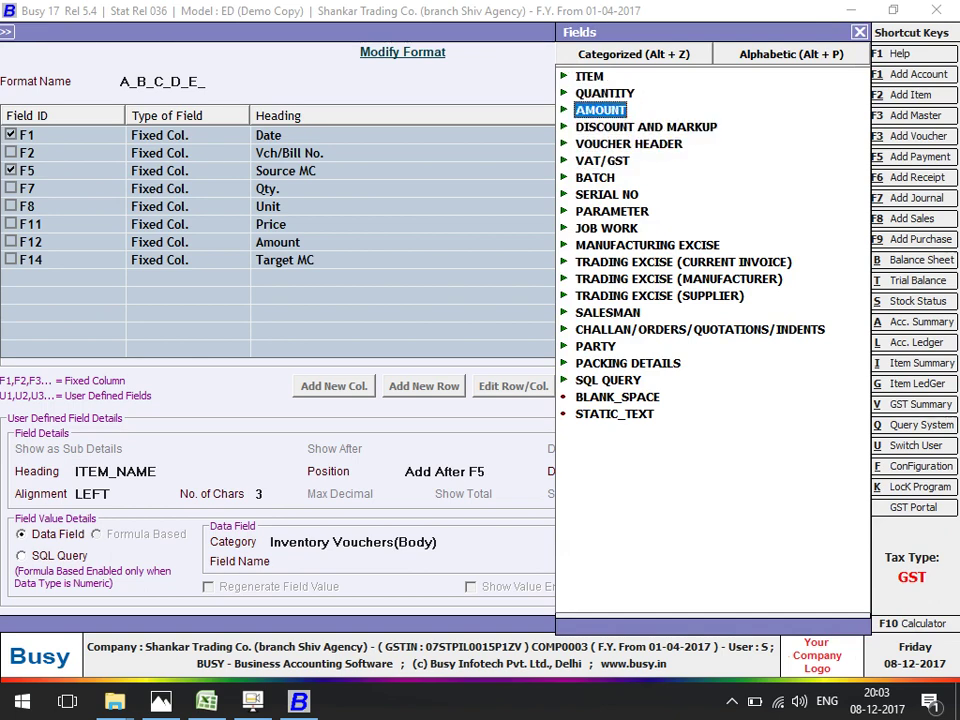
key("Return")
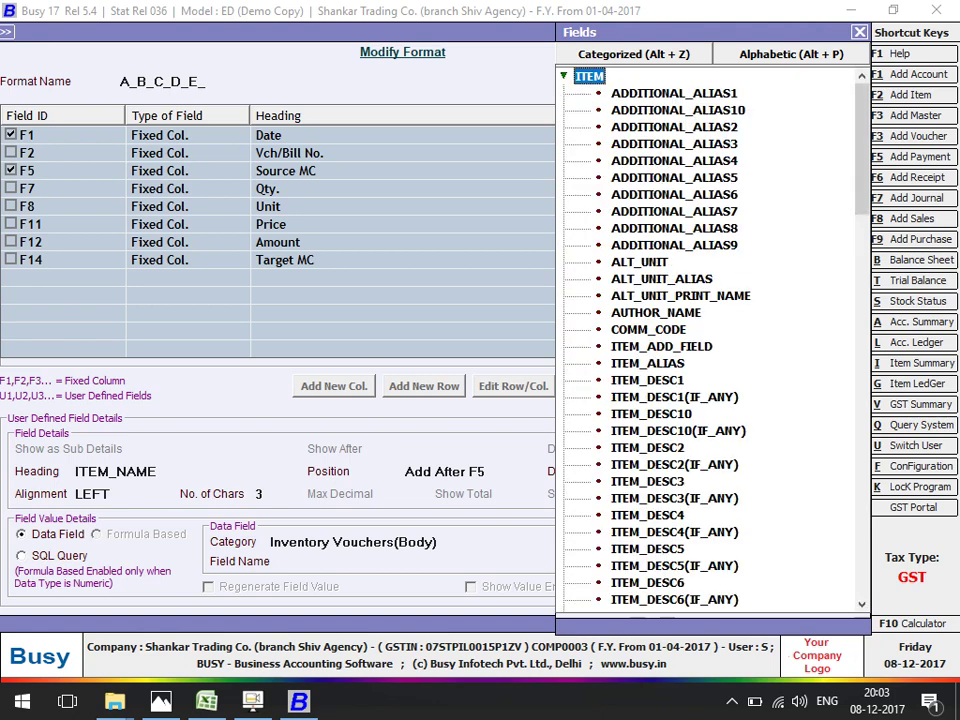
key("Down")
key("Down")
key("Down")
key("Down")
key("Down")
key("Down")
key("Down")
key("Down")
key("Down")
key("Down")
key("Down")
key("Down")
key("Down")
key("Down")
key("Down")
key("Down")
key("Down")
key("Down")
key("Down")
key("Down")
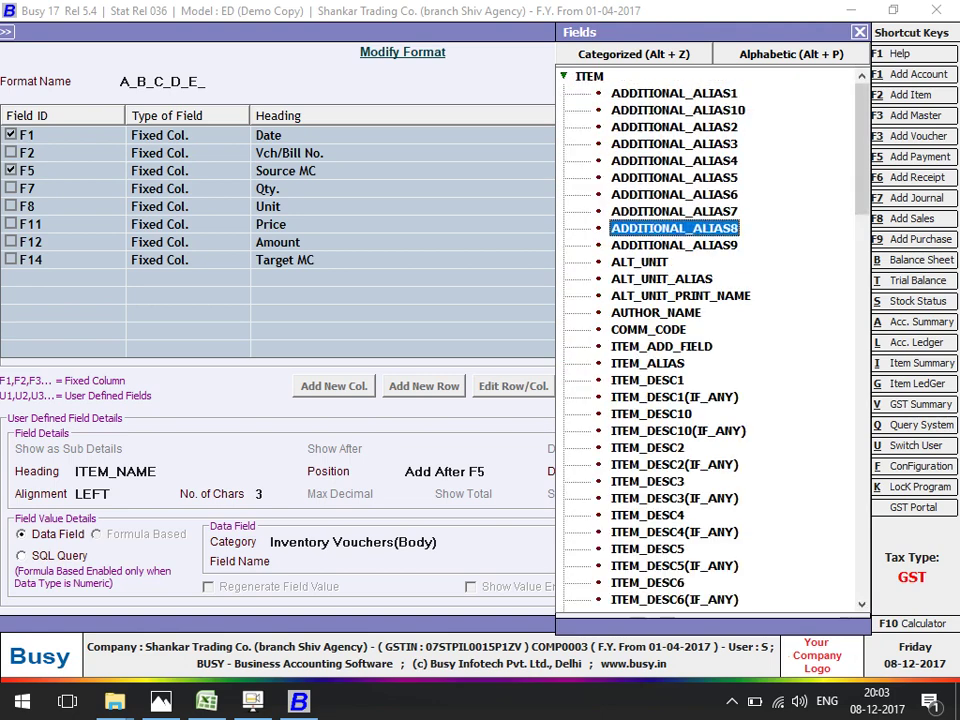
key("Down")
key("Down")
key("Down")
key("Down")
key("Down")
key("Down")
key("Down")
key("Down")
key("Down")
key("Down")
key("Down")
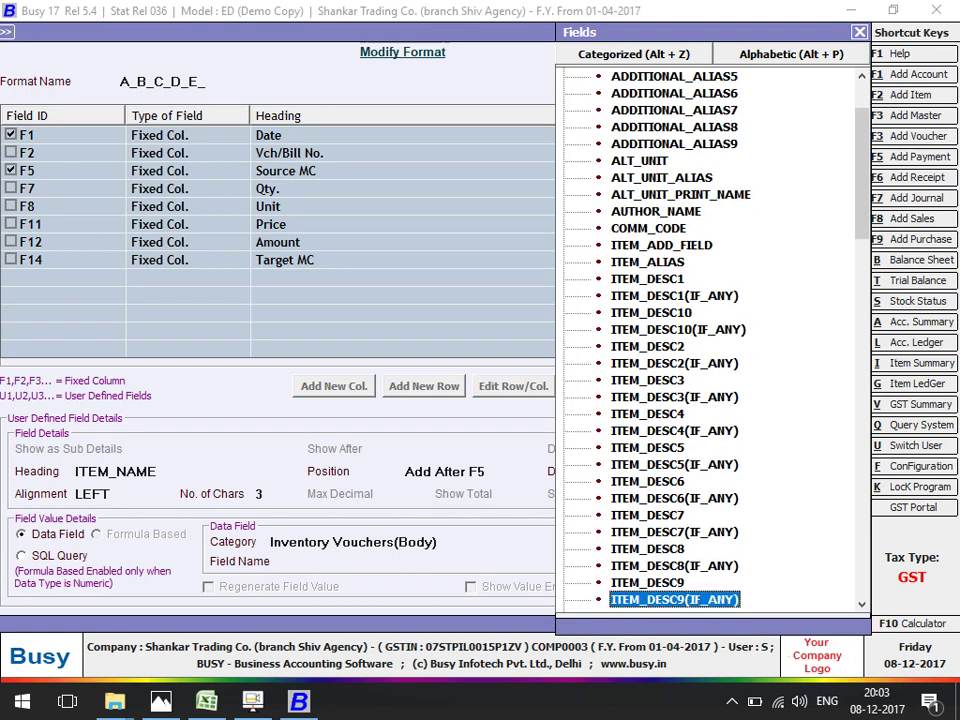
key("Down")
key("Down")
key("Down")
key("Down")
key("Down")
key("Down")
key("Down")
key("Down")
key("Down")
key("Down")
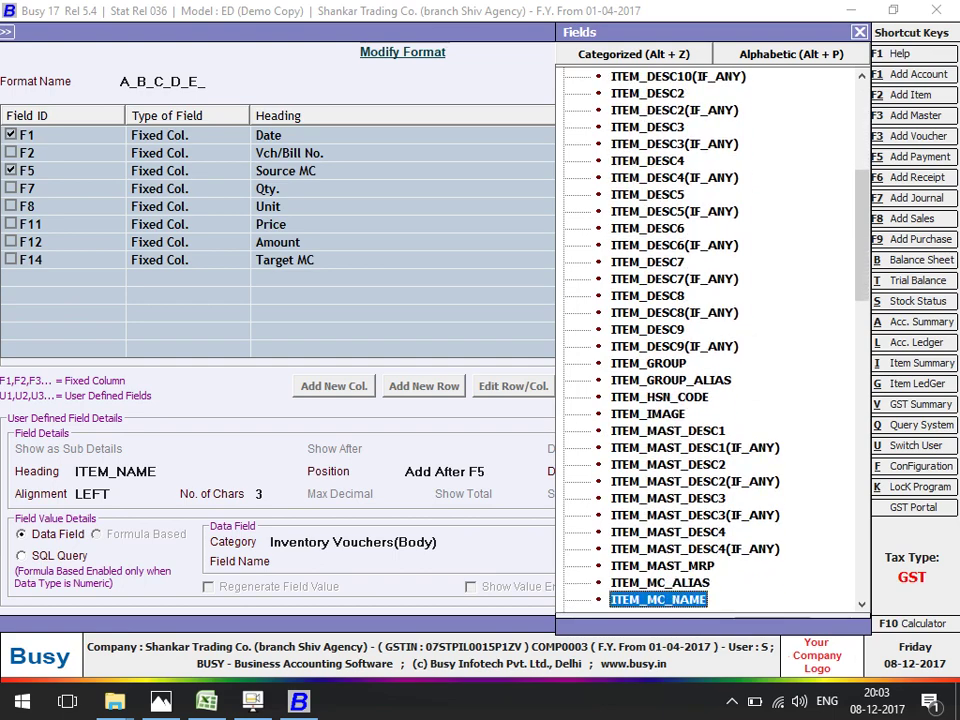
key("Down")
key("Up")
key("Up")
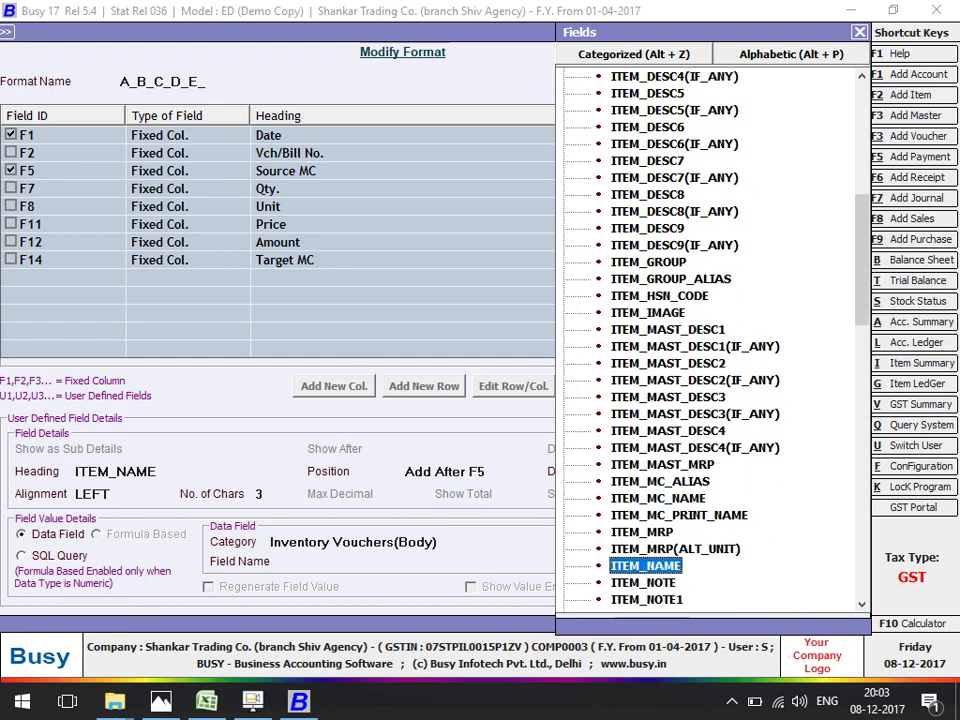
key("Return")
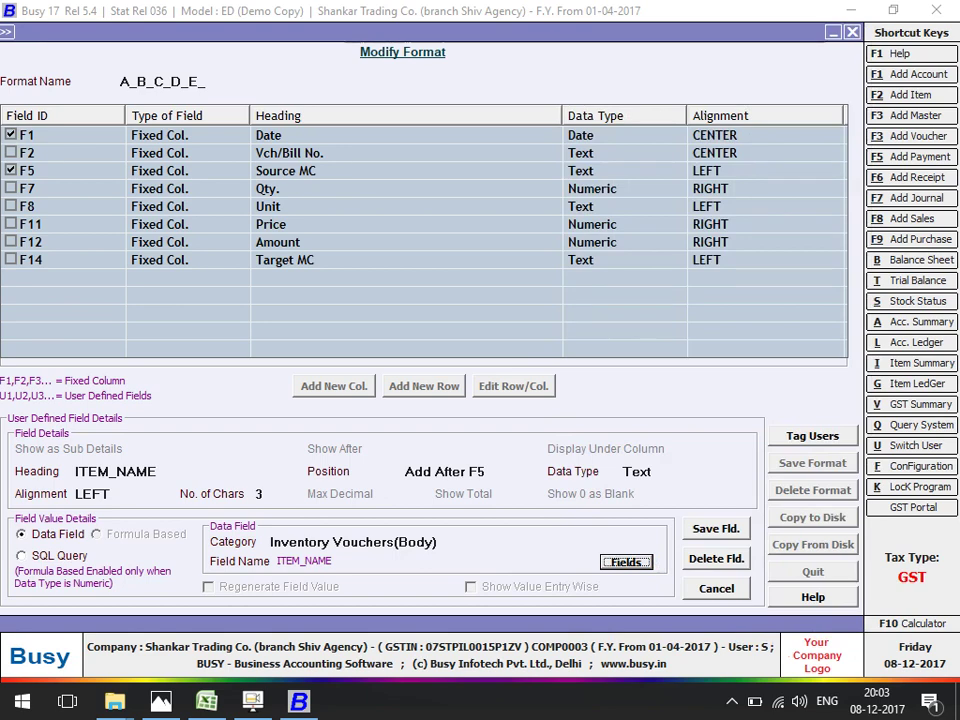
Save the ITEM_NAME column details and the A_B_C_D_E_ format, and close the format definition.
key("F2")
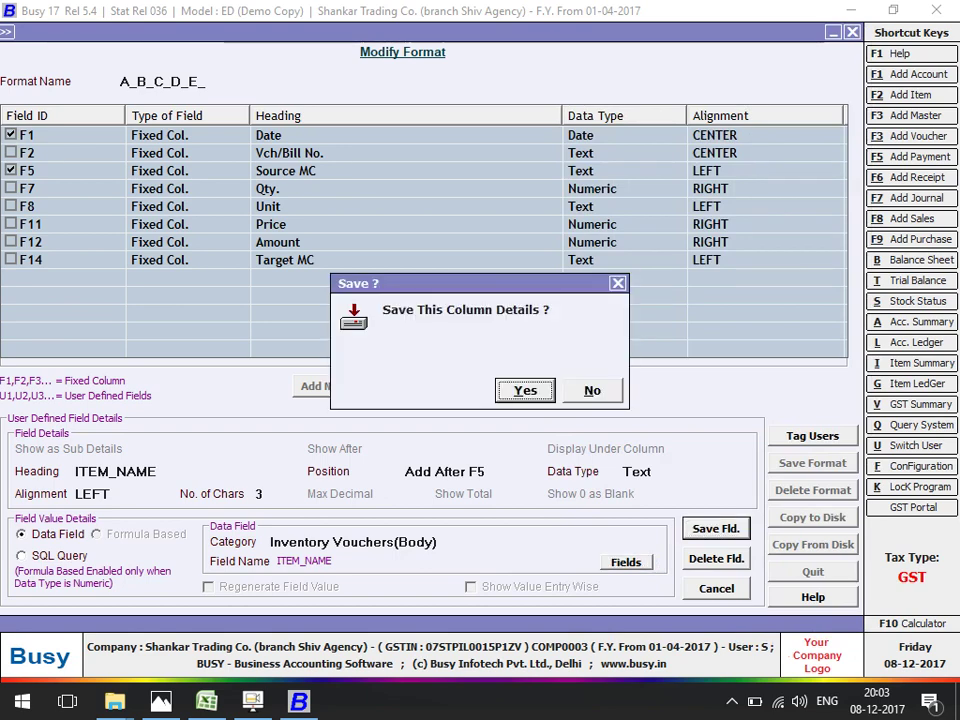
key("Return")
key("F2")
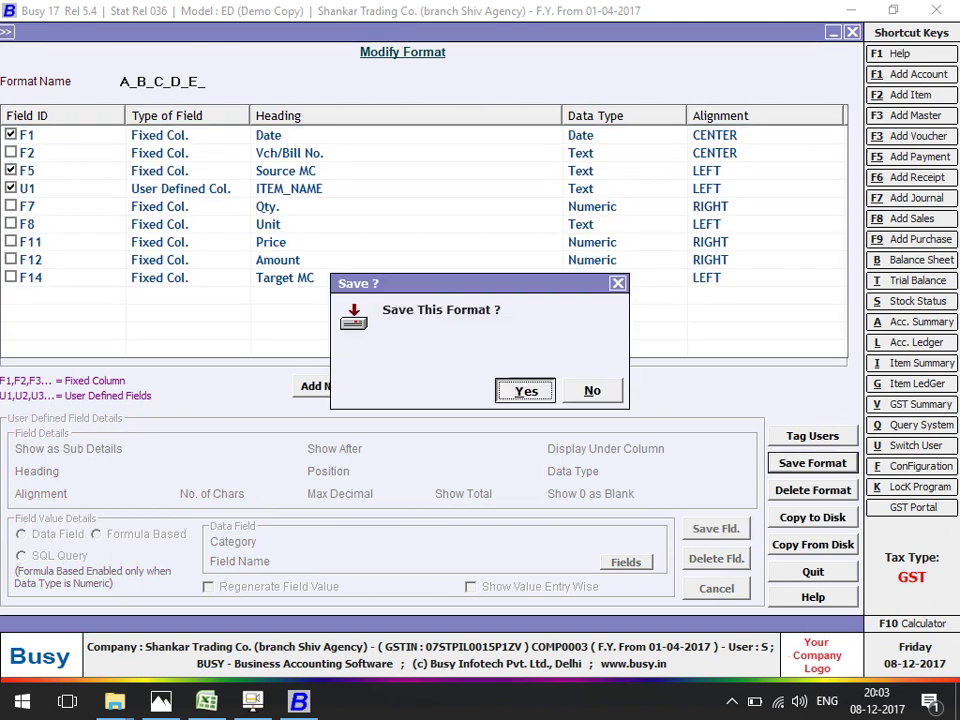
key("Return")
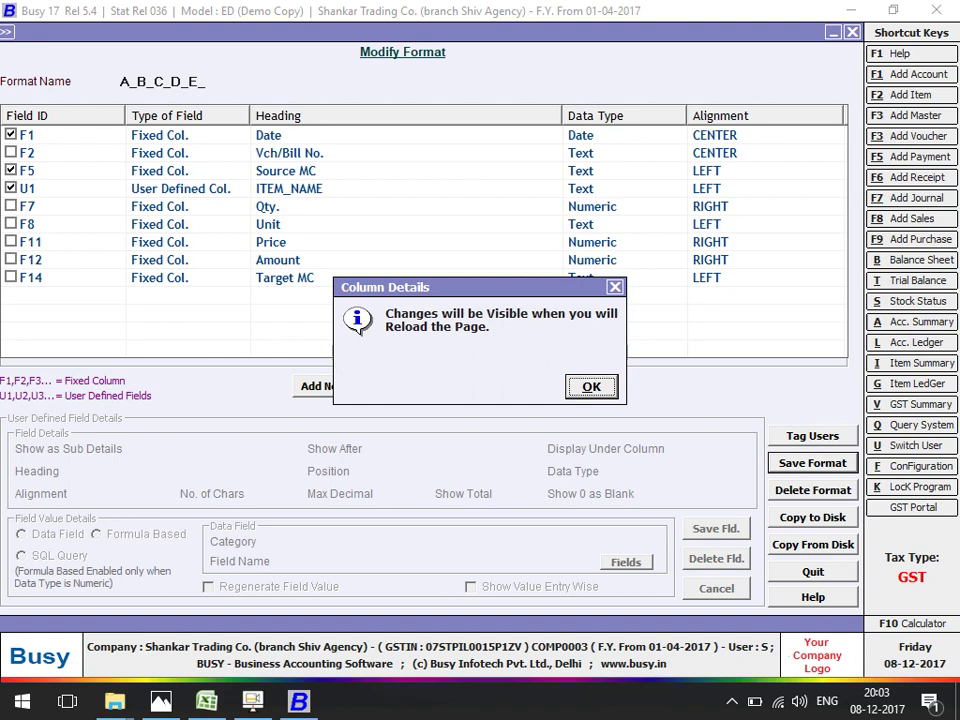
key("Return")
key("Escape")
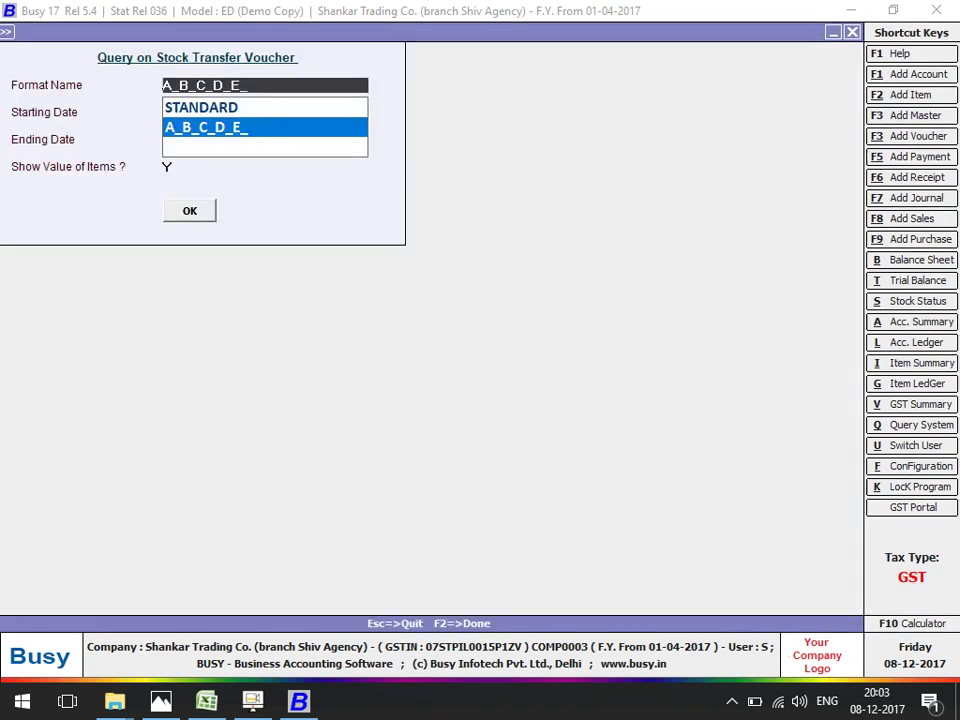
Run the stock transfer voucher query in the A_B_C_D_E_ format for 1-4-2017 to 23-4-2017.
key("Return")
key("Return")
key("Return")
key("Return")
key("Return")
key("F2")
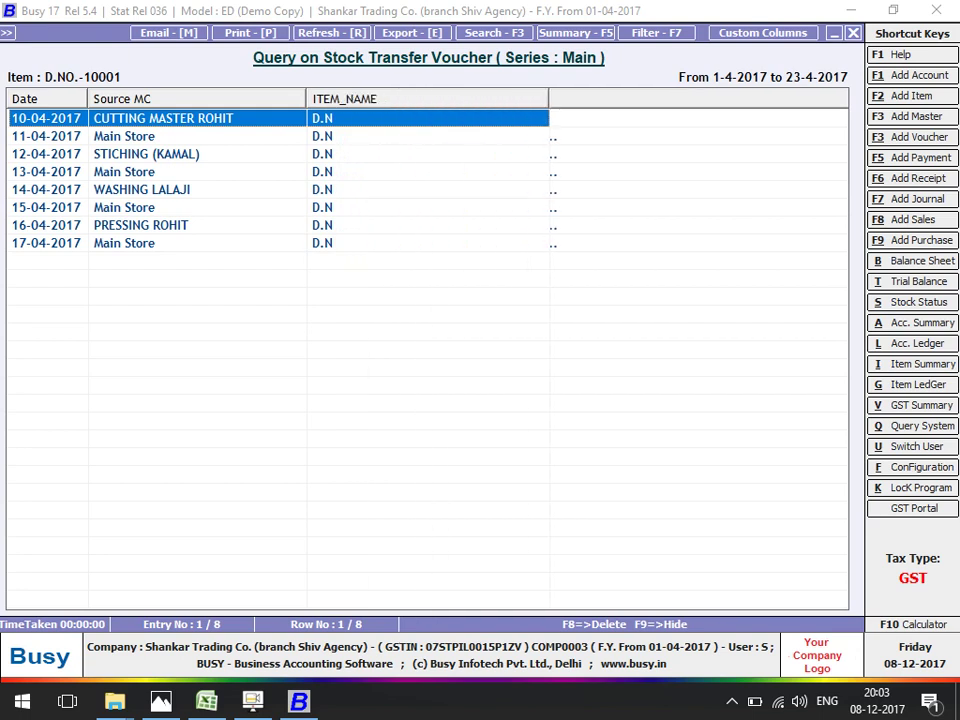
Set the ITEM_NAME column's number of characters to 6, save it and rerun the stock transfer query.
key("alt+c")
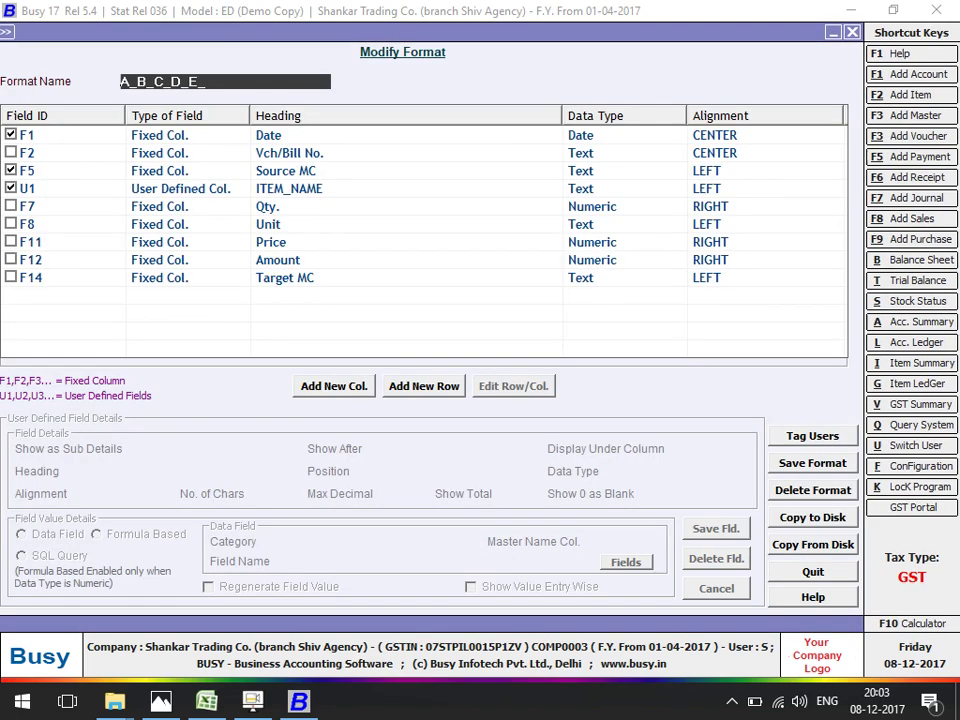
left_click(180, 188)
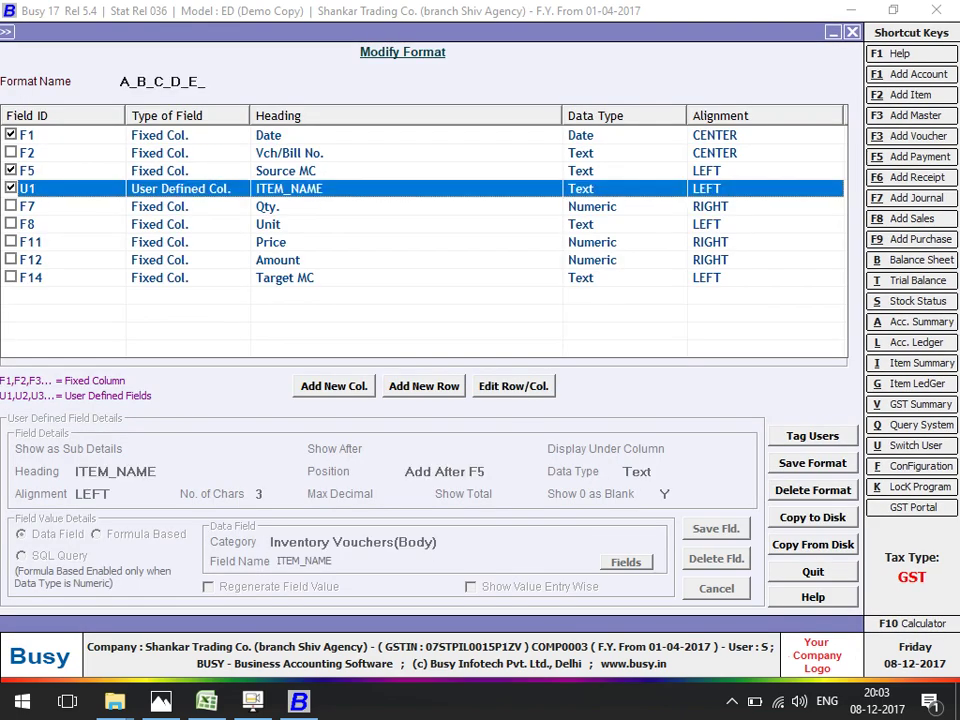
key("Return")
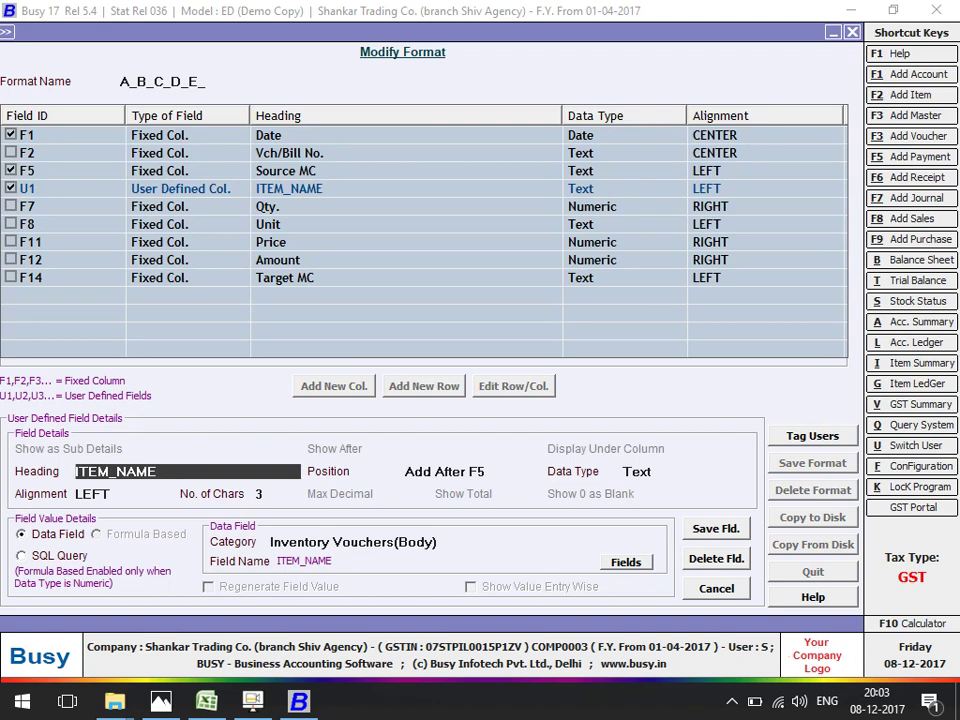
key("Return")
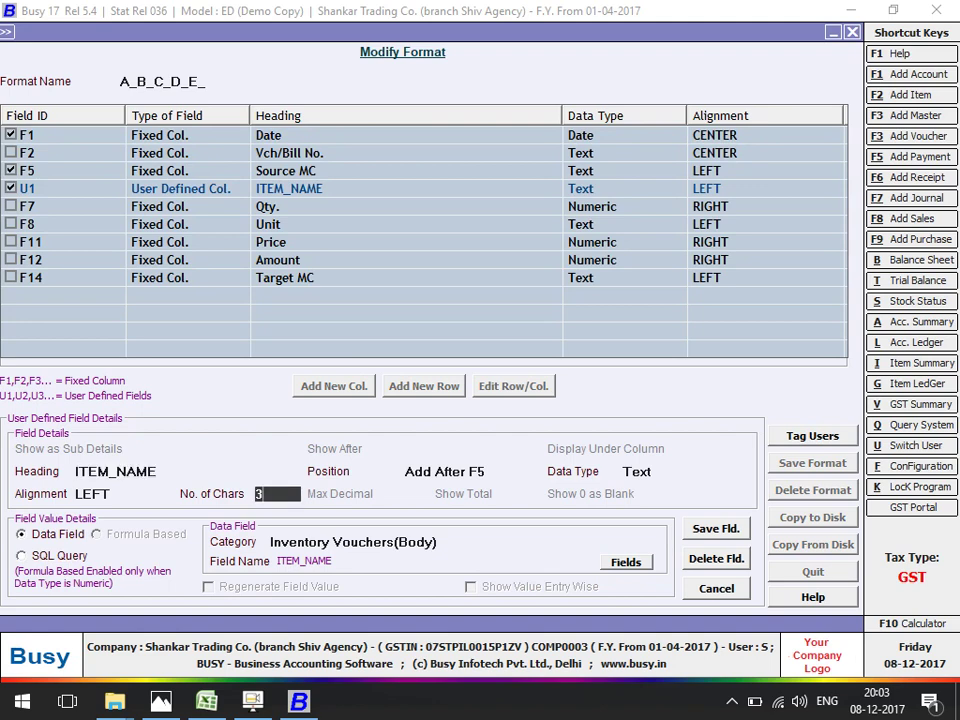
type("6")
key("F2")
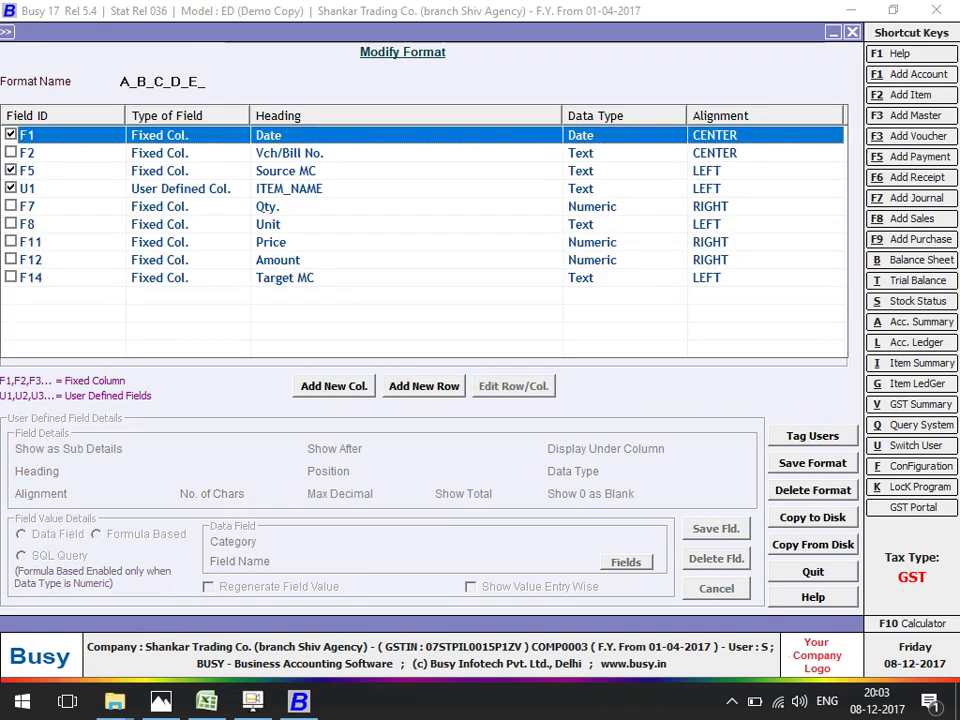
key("Escape")
key("Return")
key("Return")
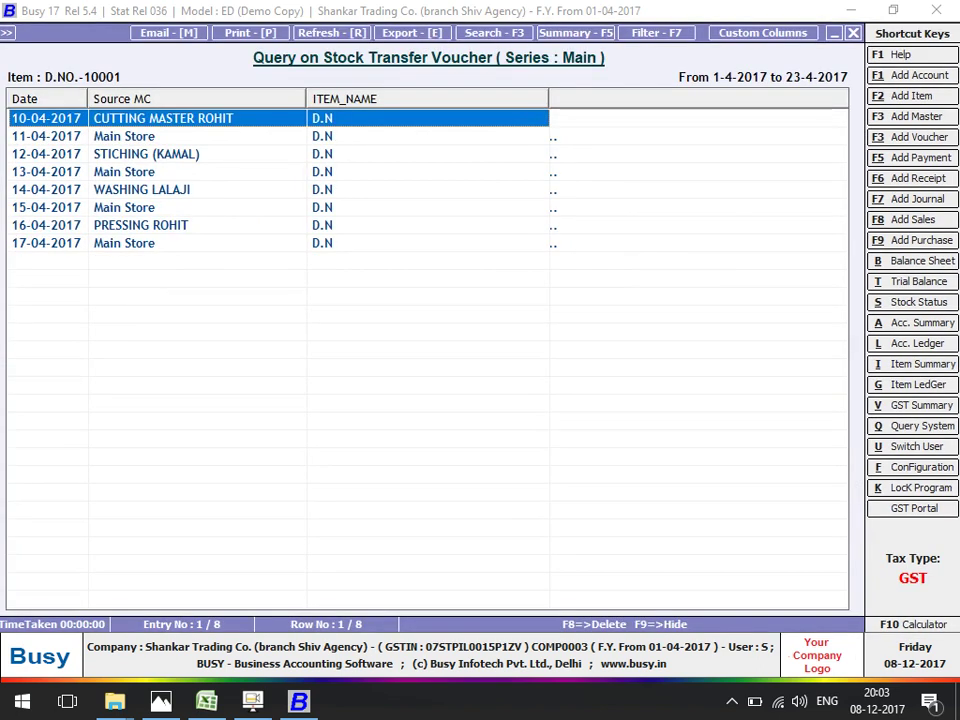
key("Escape")
key("F2")
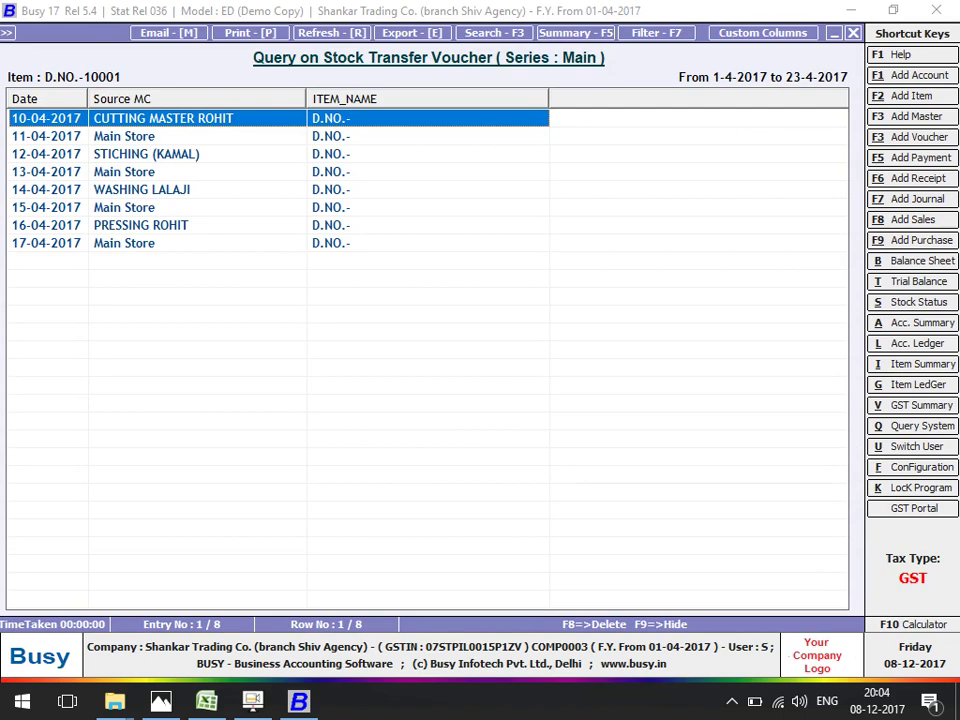
Set the ITEM_NAME column's number of characters to 10 and save the column with its format.
key("alt+c")
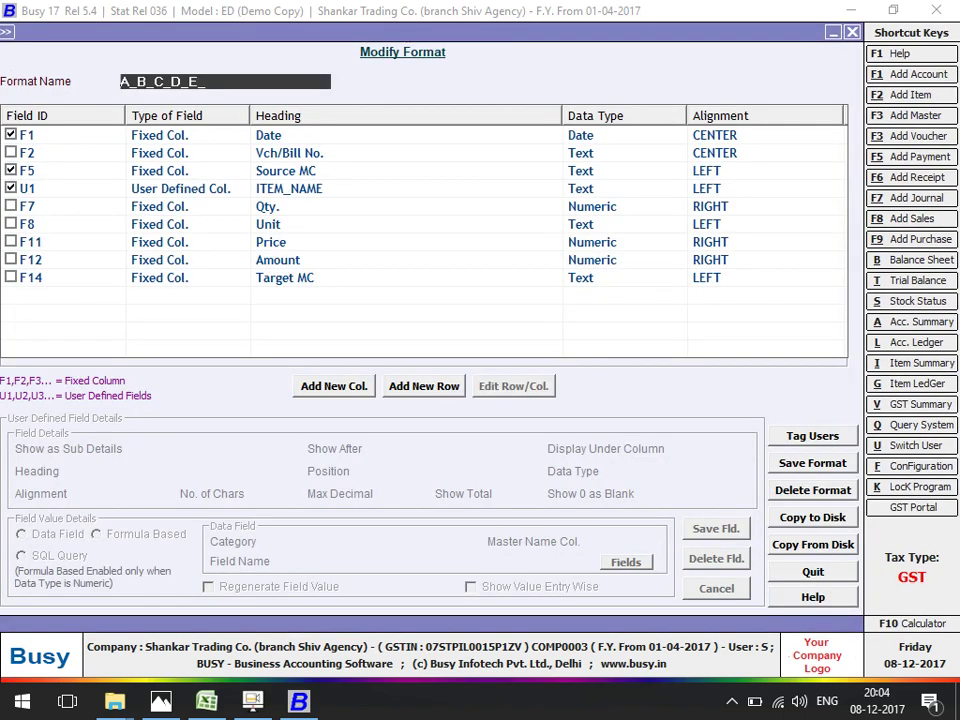
double_click(289, 188)
key("Return")
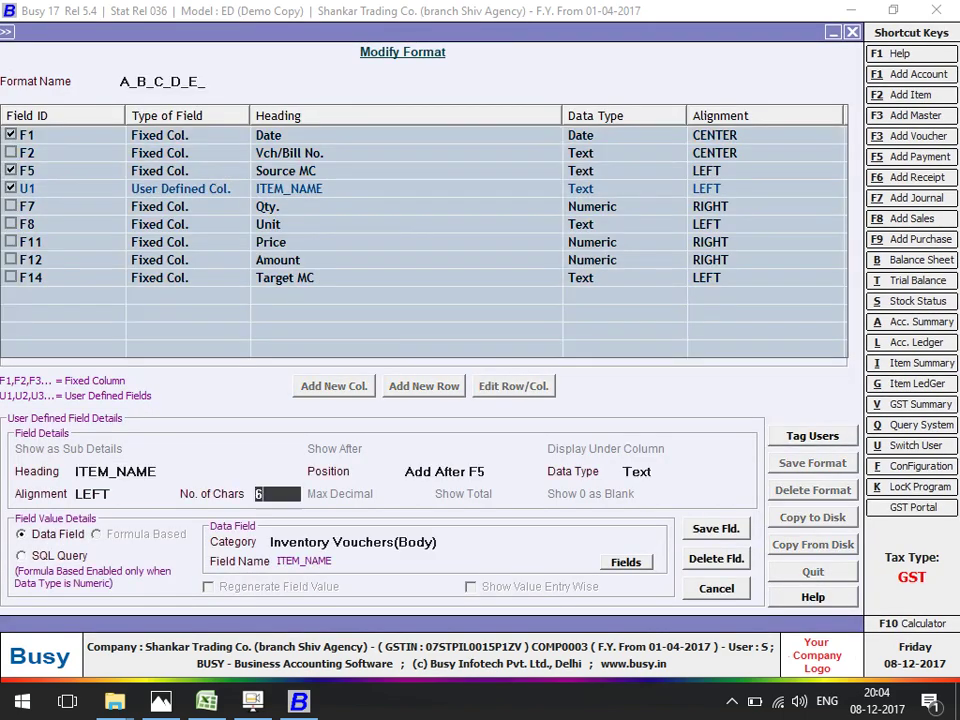
type("10")
key("Return")
key("F2")
key("Return")
key("F2")
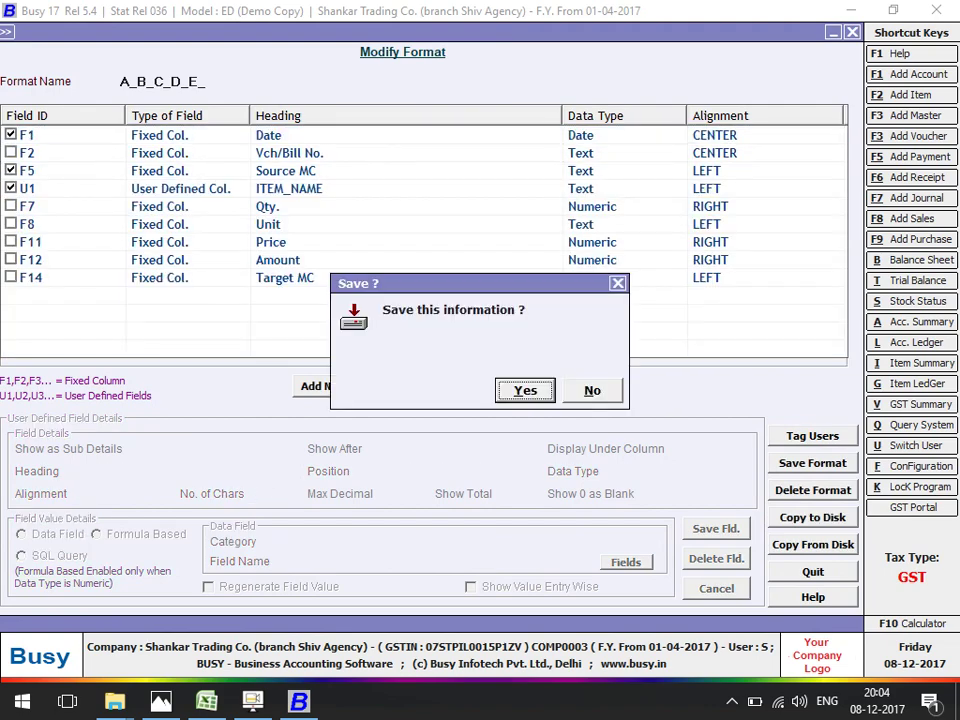
key("Return")
key("Return")
key("Escape")
Rerun the stock transfer query in the A_B_C_D_E_ format and narrow the ITEM_NAME column close to its text.
key("Return")
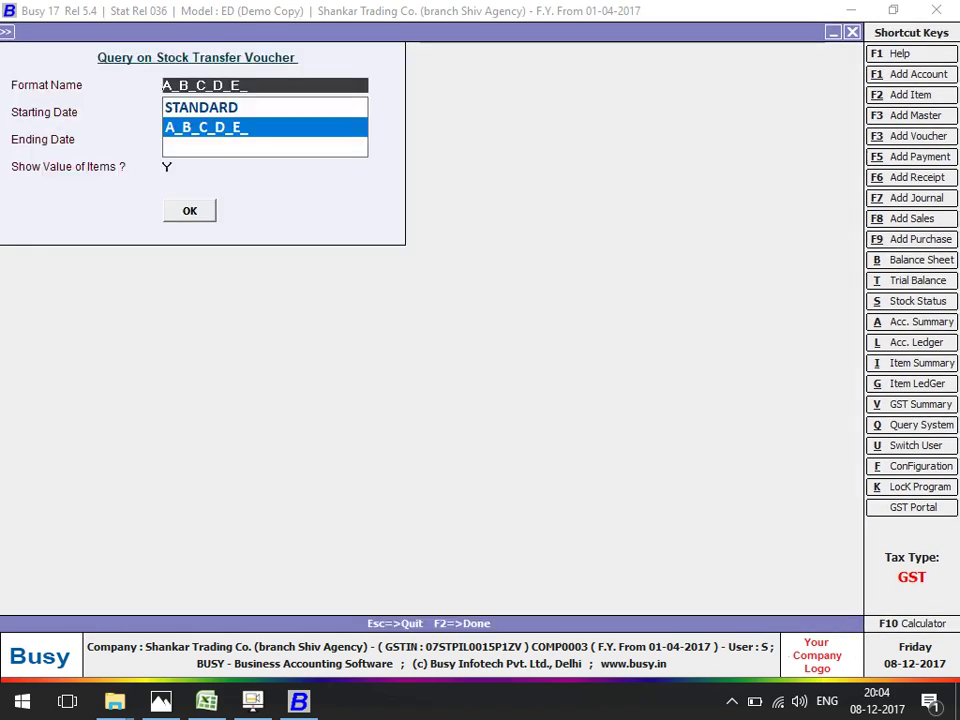
key("F2")
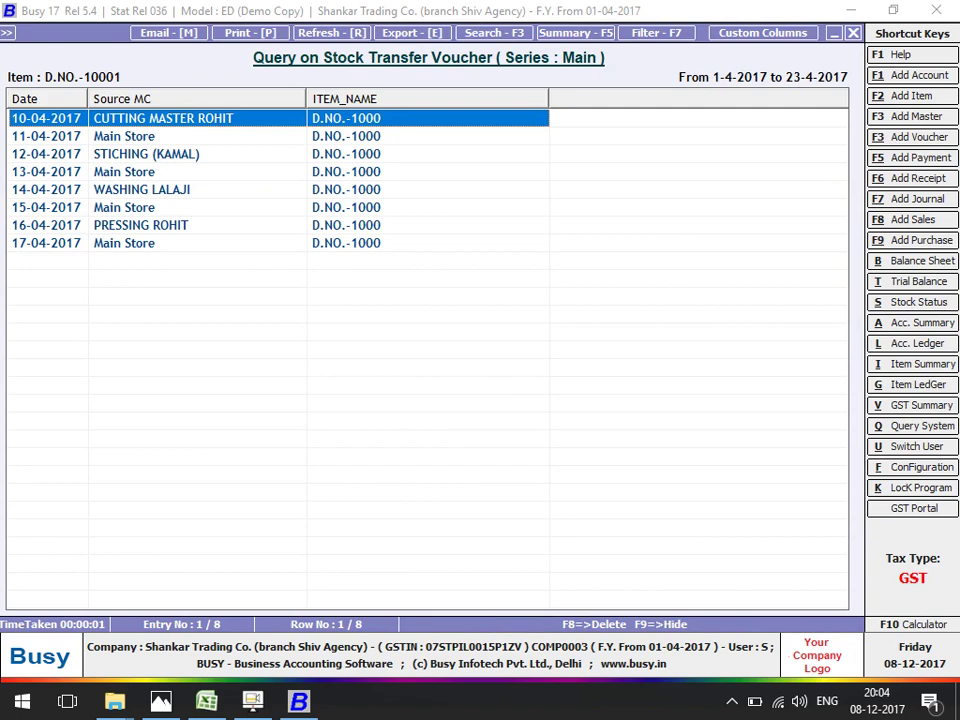
left_click_drag(548, 98, 409, 98)
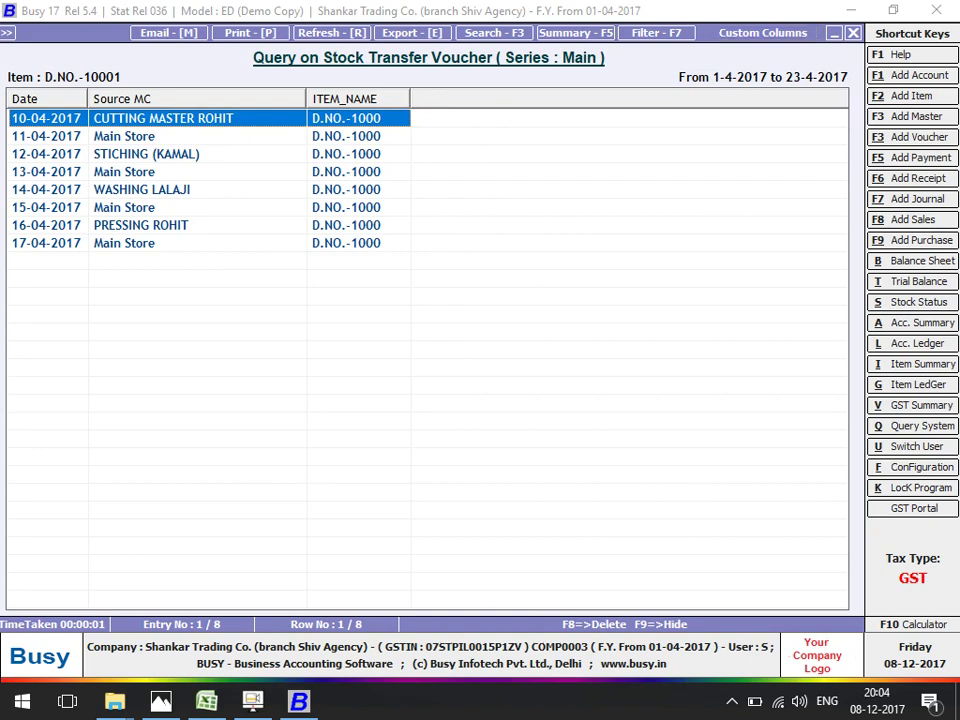
Tick the Qty. column F7 in the report's custom columns and check the required headings in Excel's Purchases sheet.
left_click(762, 33)
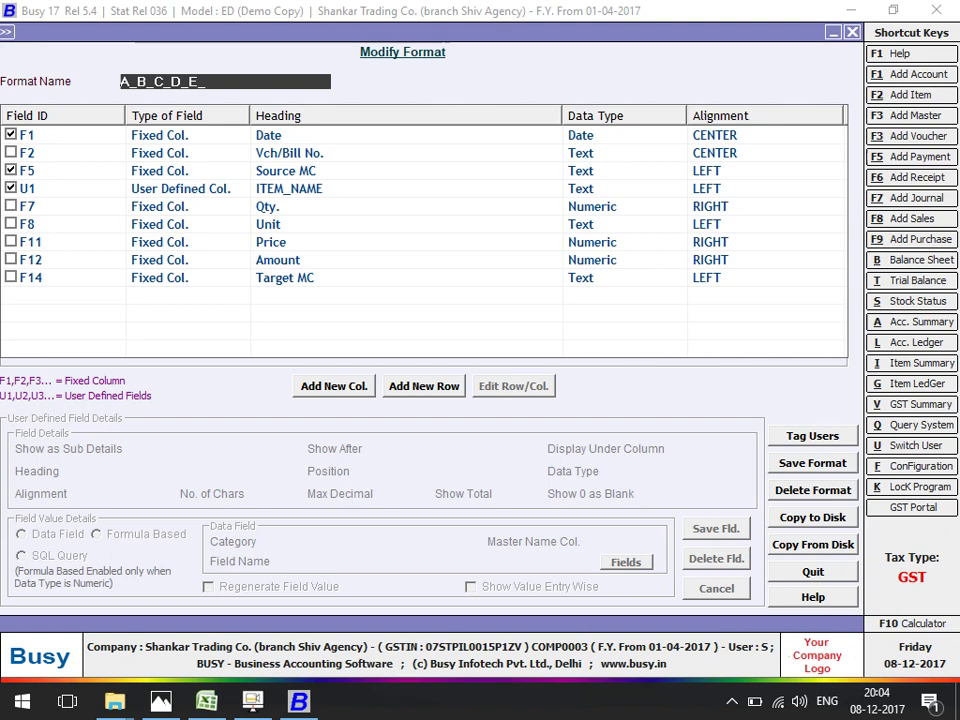
left_click(300, 206)
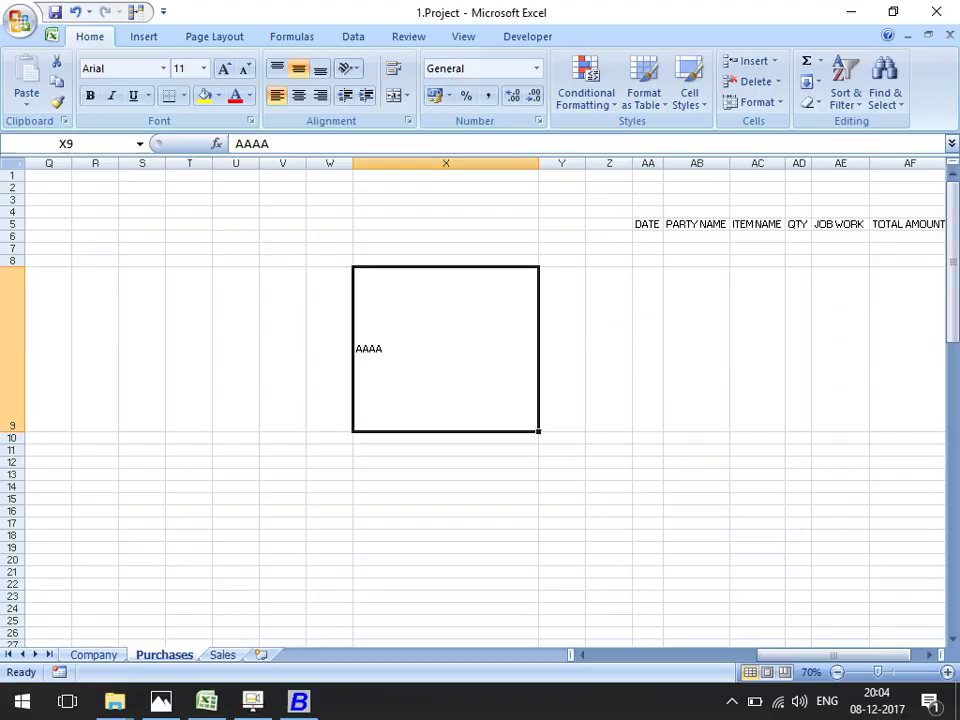
key("alt+Tab")
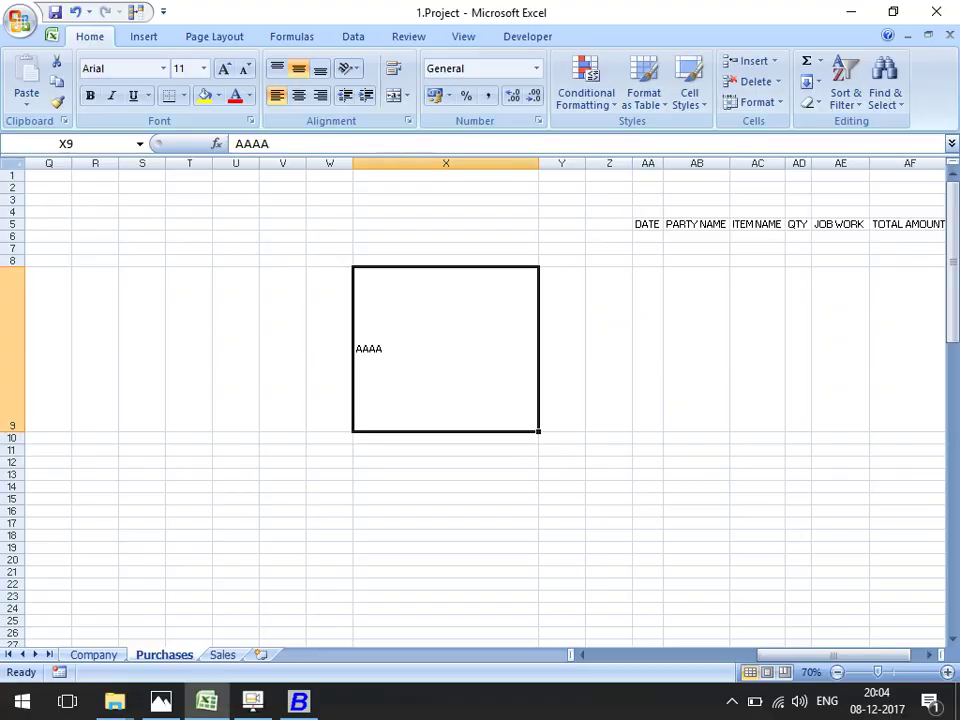
key("alt+Tab")
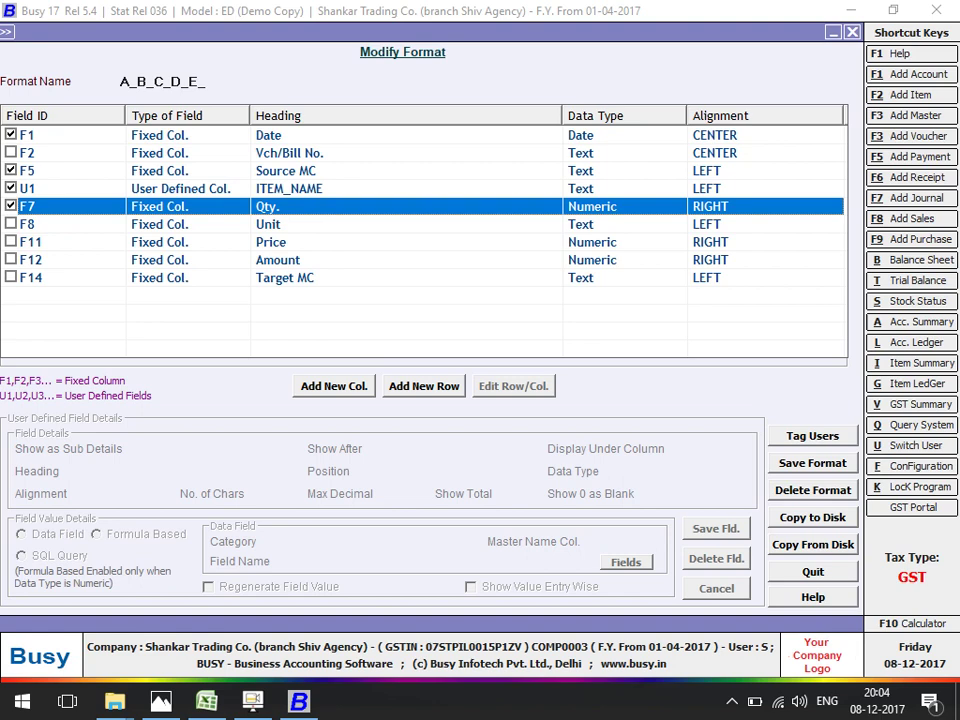
double_click(180, 188)
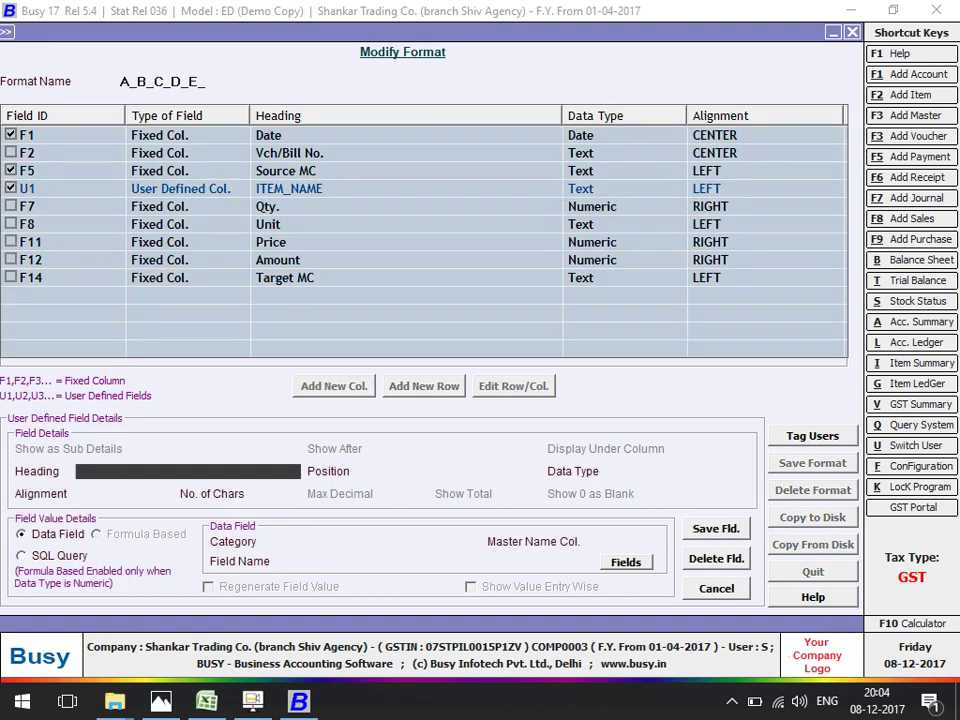
type("N")
key("BackSpace")
type("JOB WORK")
key("Return")
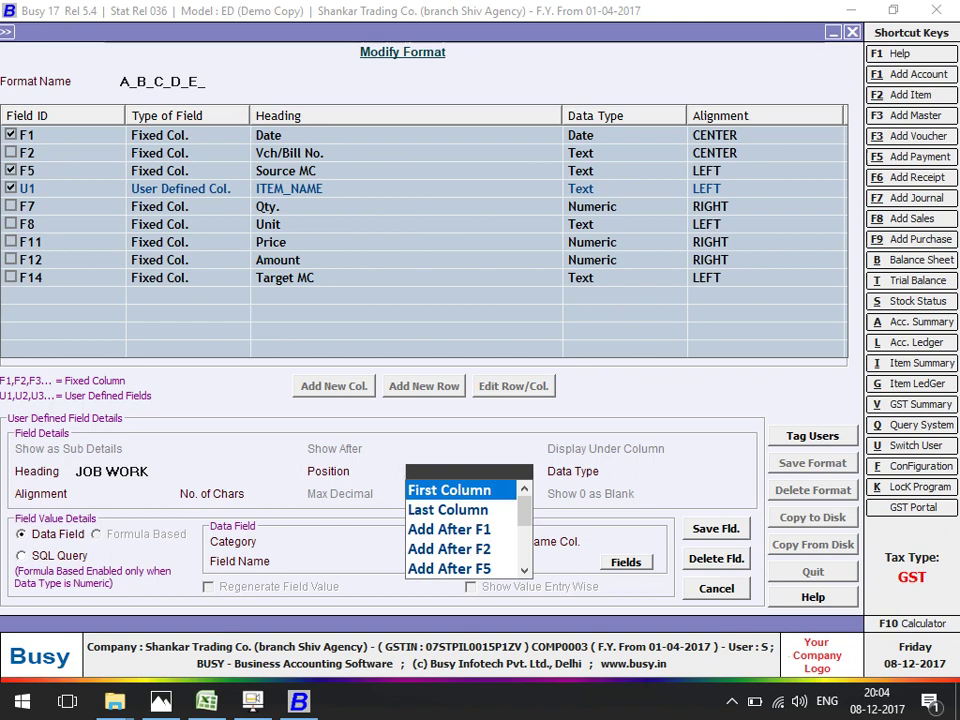
key("Escape")
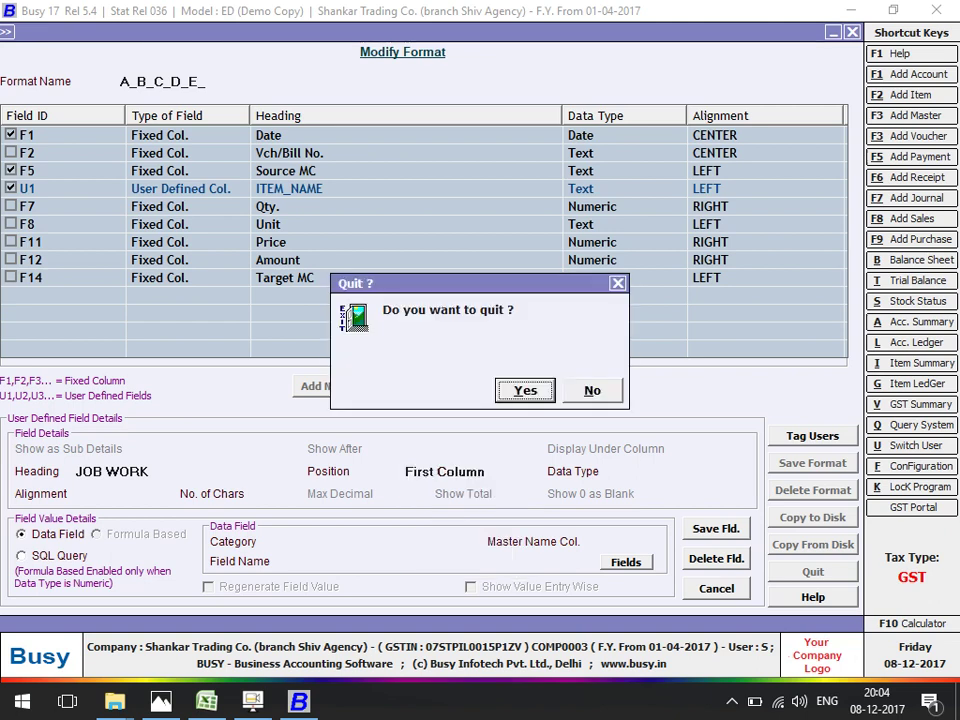
key("Return")
Include the fixed Qty. column F7 in the format, close the format definition and refresh the query report.
left_click(10, 206)
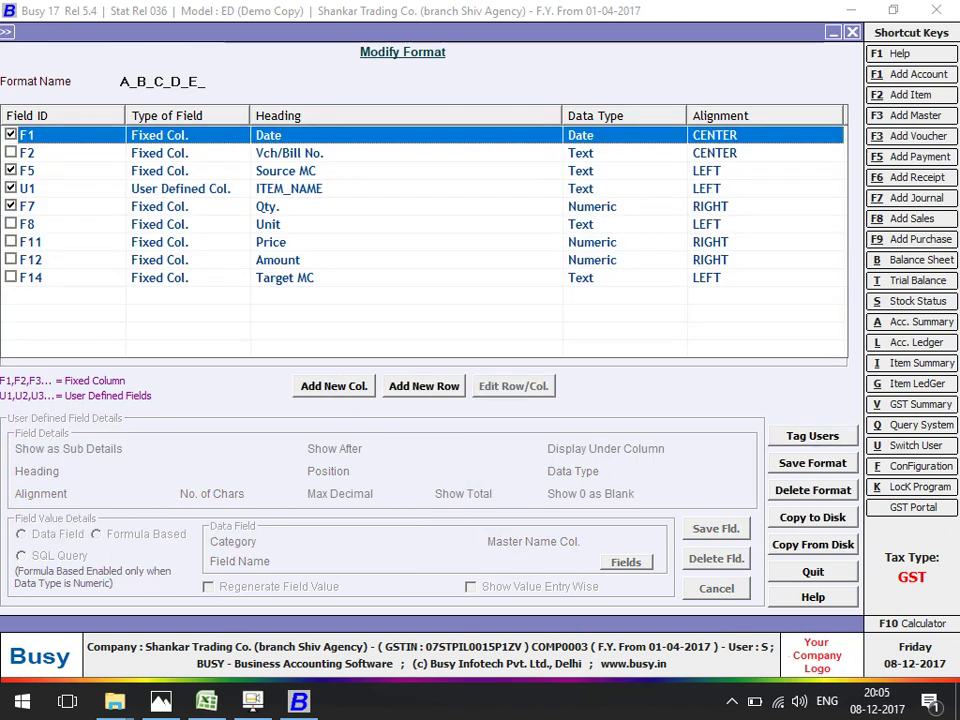
key("Escape")
key("Return")
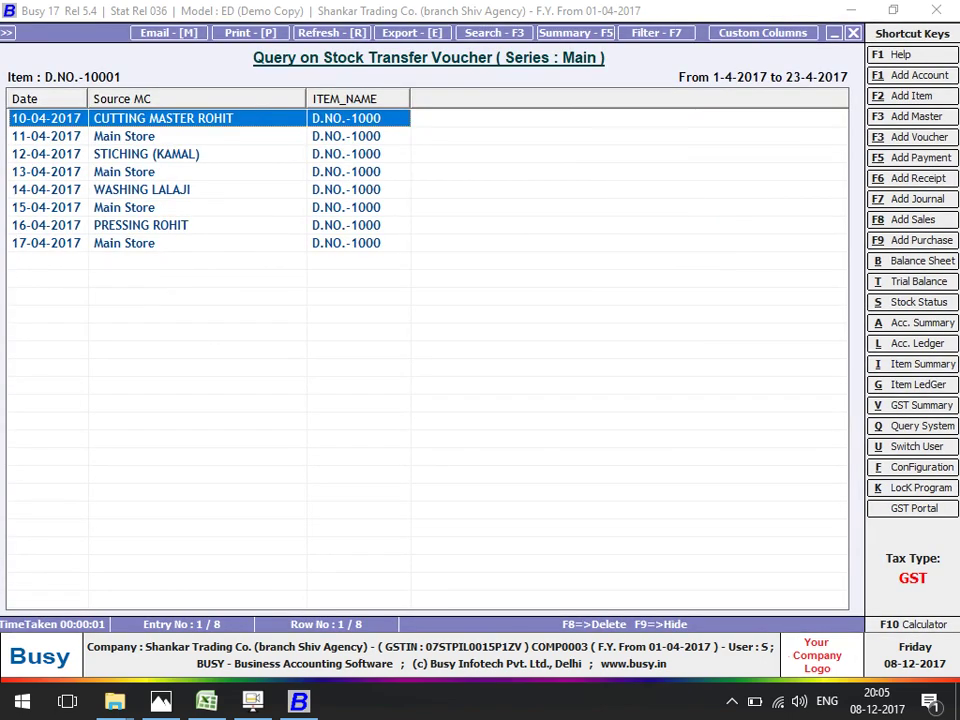
key("r")
key("F2")
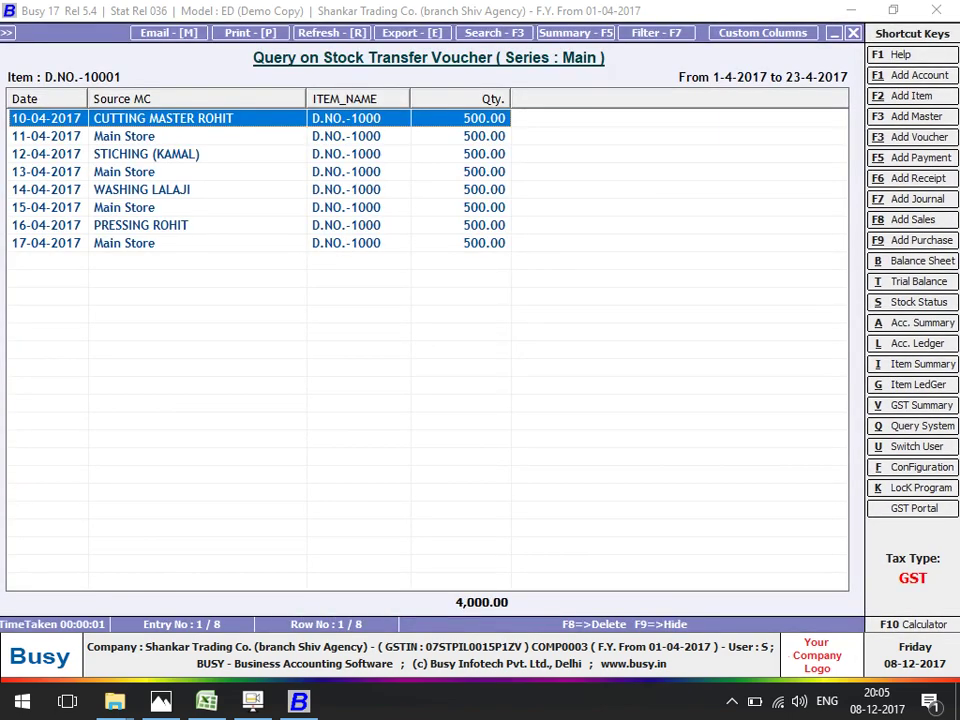
Reopen the A_B_C_D_E_ format and start a new user-defined column with the heading JOB WORK.
key("c")
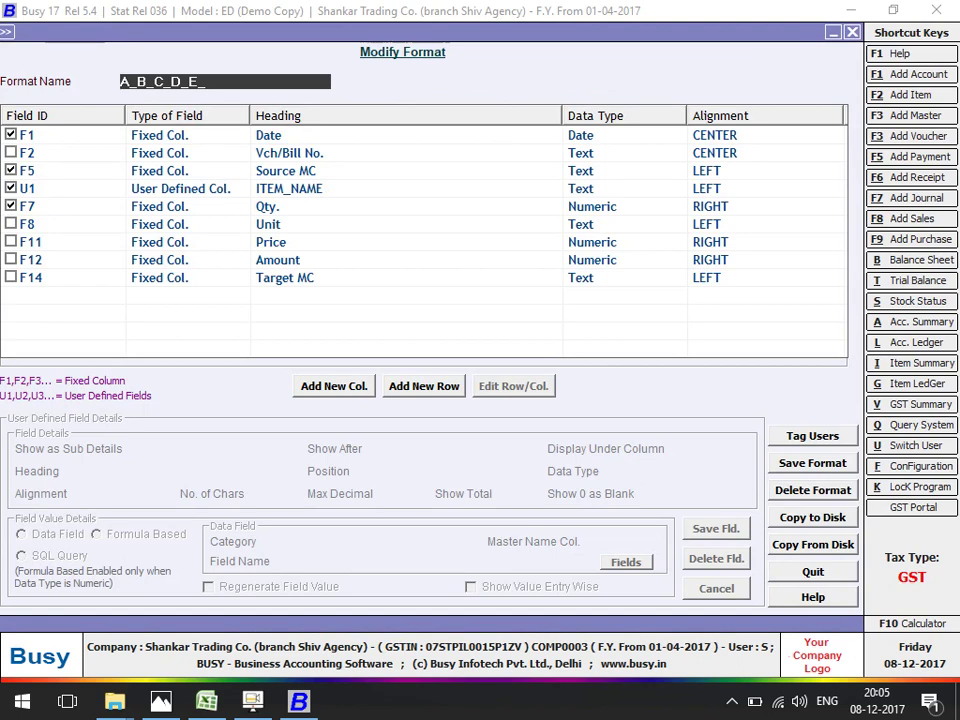
key("Return")
key("Return")
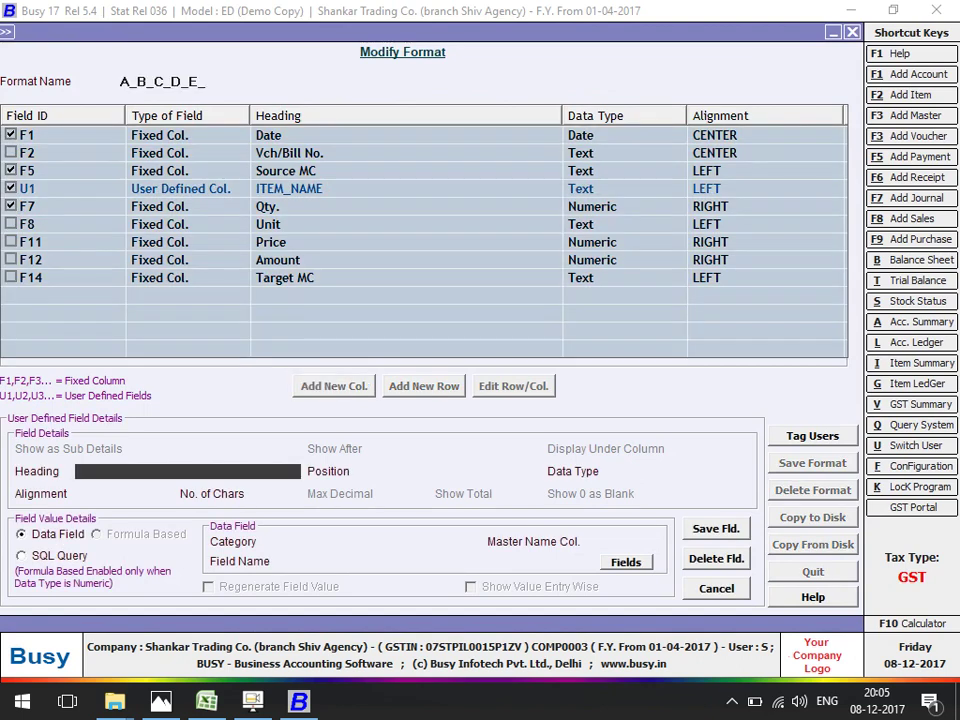
type("JOB WORK")
key("Return")
Set the JOB WORK column's position to Add After F7.
key("Down")
key("Down")
key("Down")
key("Down")
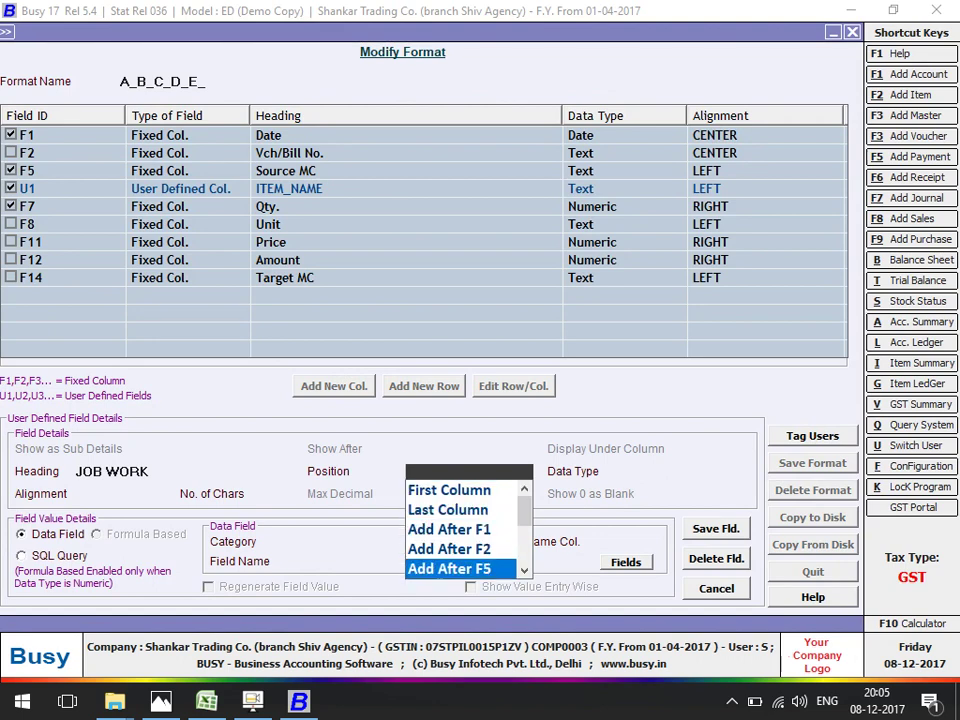
key("Down")
key("Down")
key("Up")
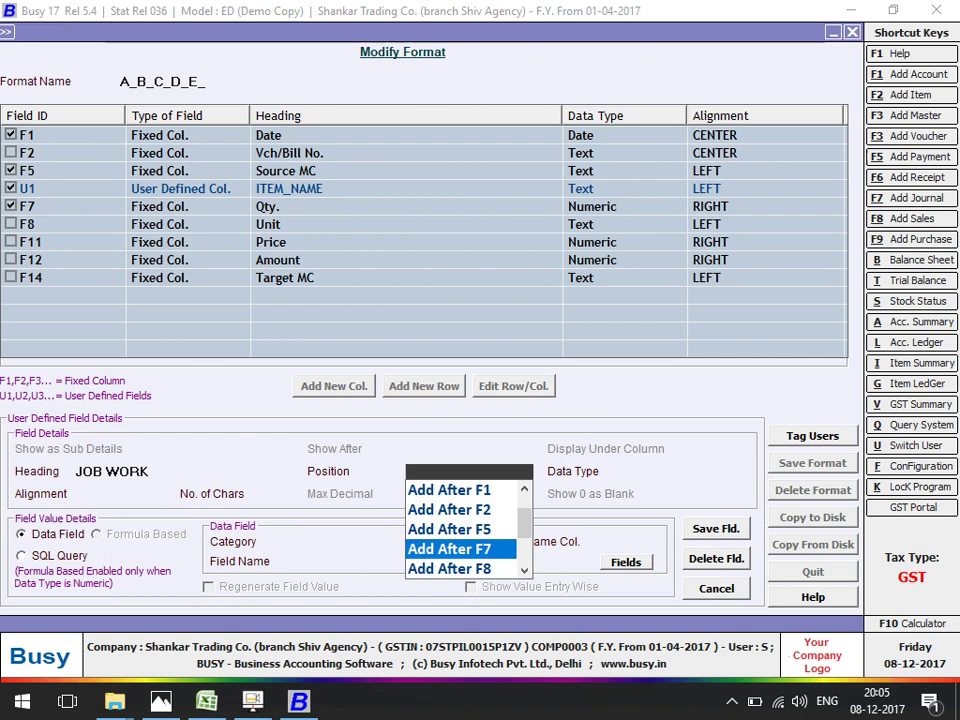
key("Up")
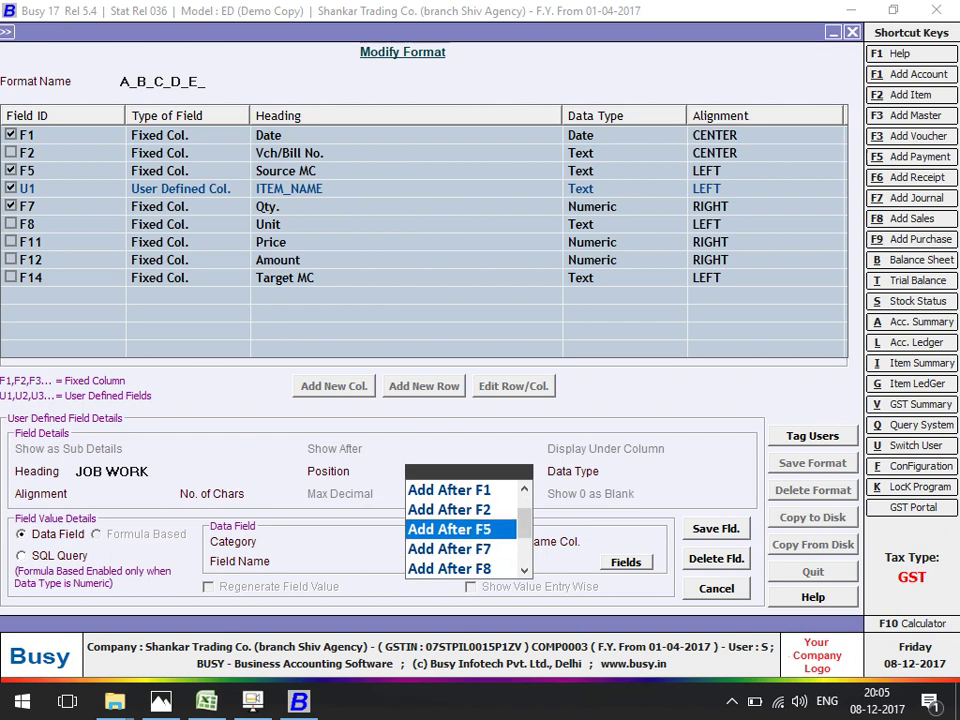
key("Return")
key("Escape")
key("Down")
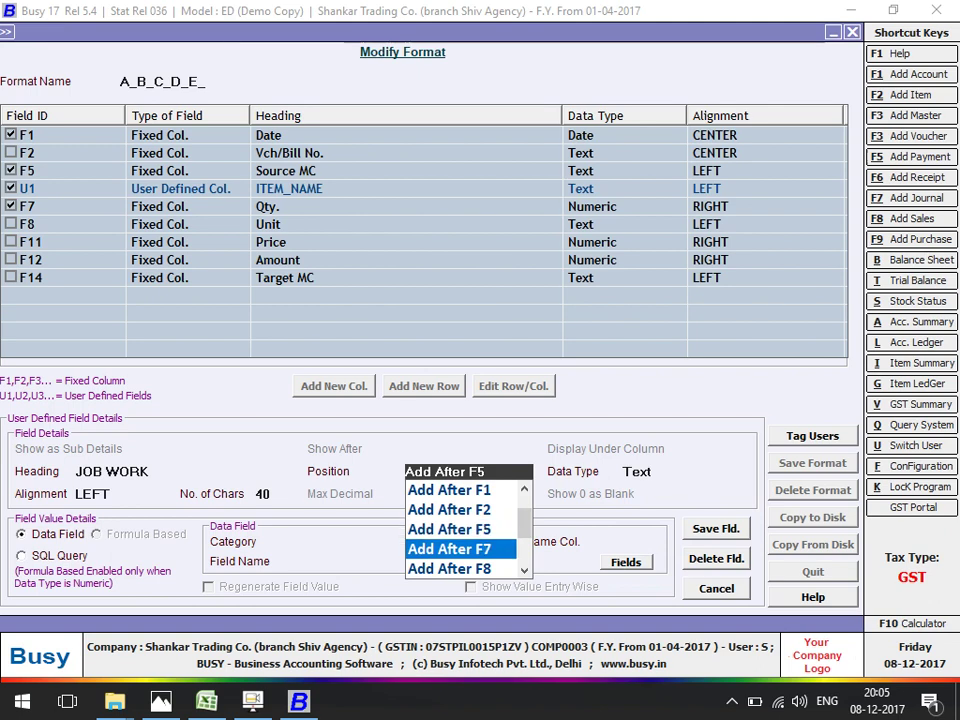
key("Return")
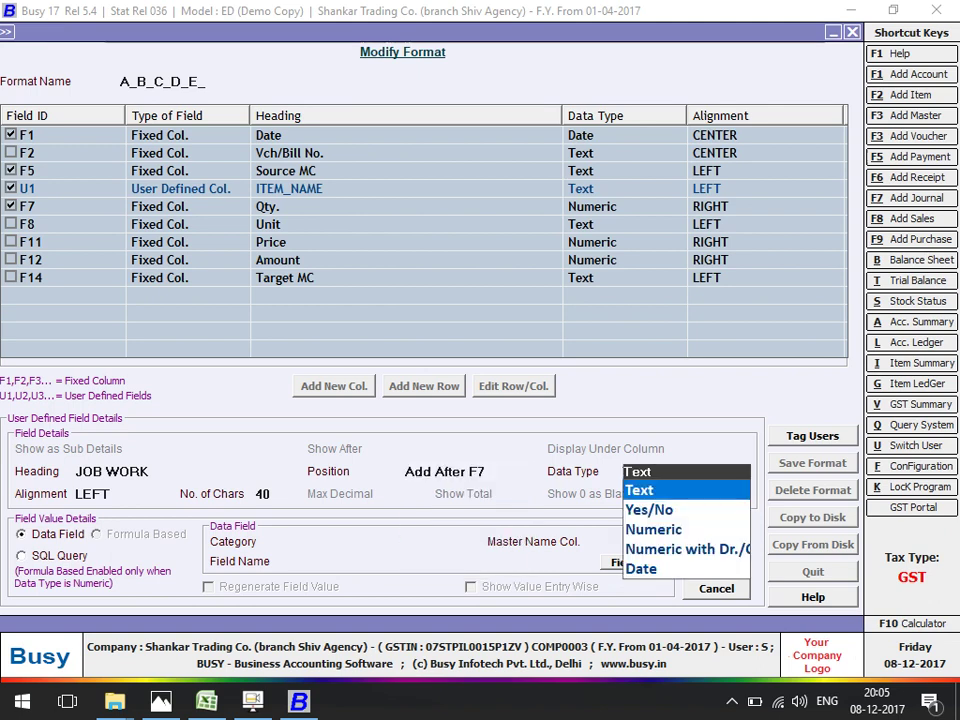
Set the JOB WORK column's data type to Text and highlight the Inventory Vouchers(Header) category.
key("Return")
key("Return")
key("Return")
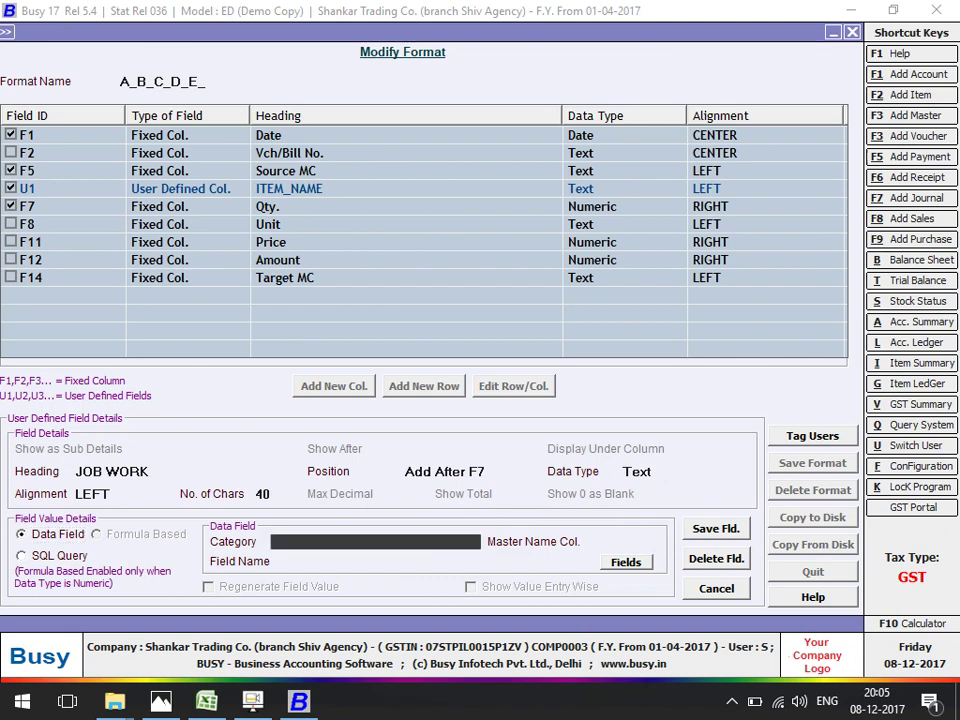
key("Down")
key("Down")
key("Down")
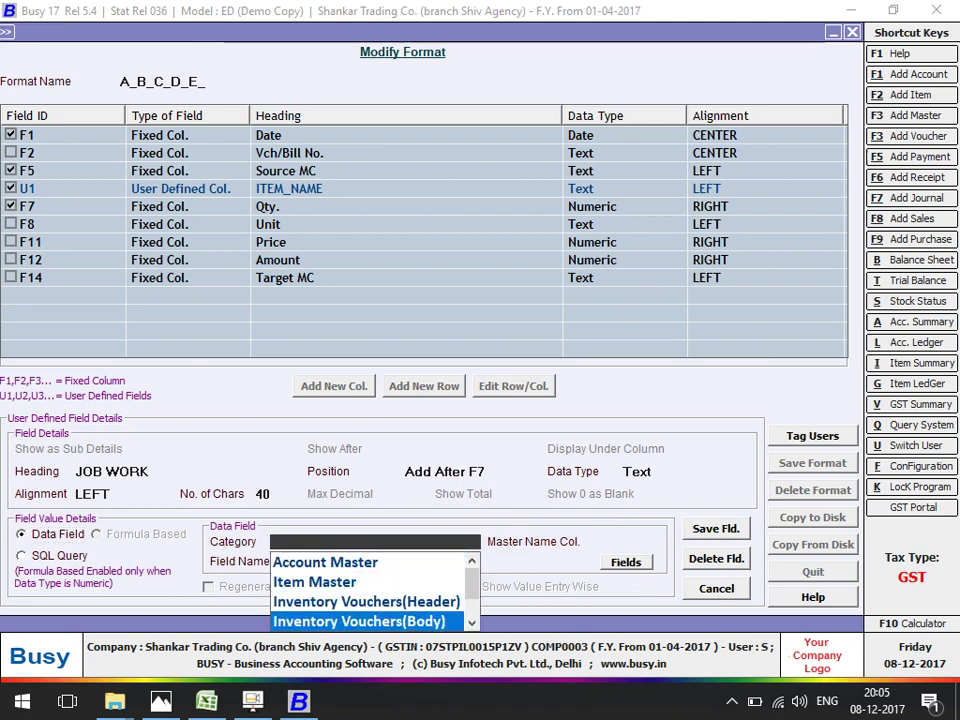
key("Up")
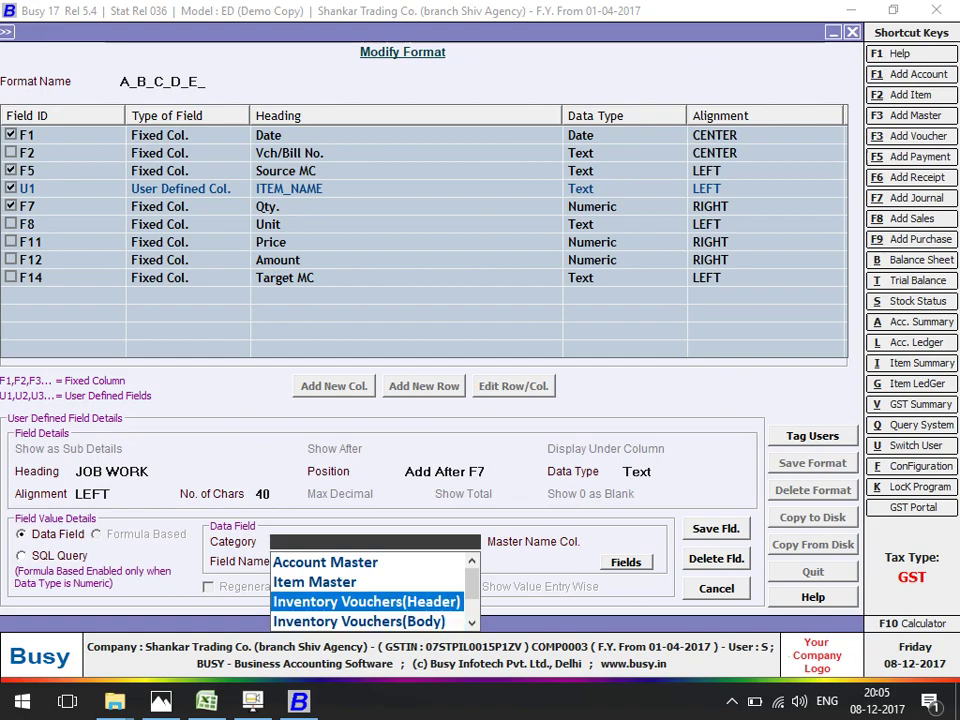
Switch to Excel's Purchases sheet, review the headings around JOB WORK in row 5, and return to Busy.
key("alt+Tab")
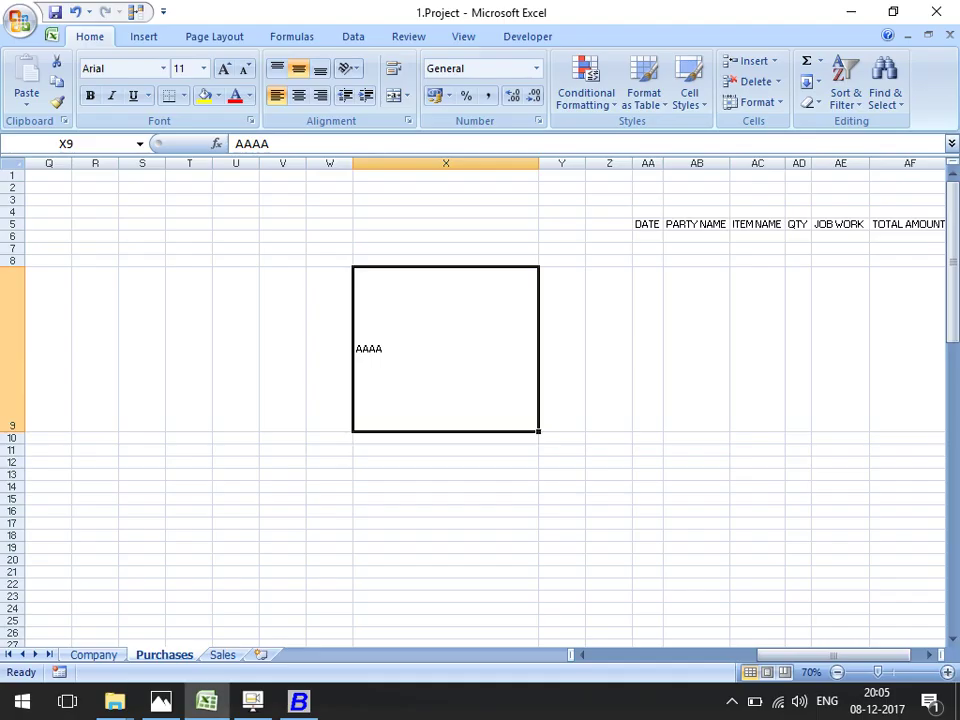
left_click(840, 224)
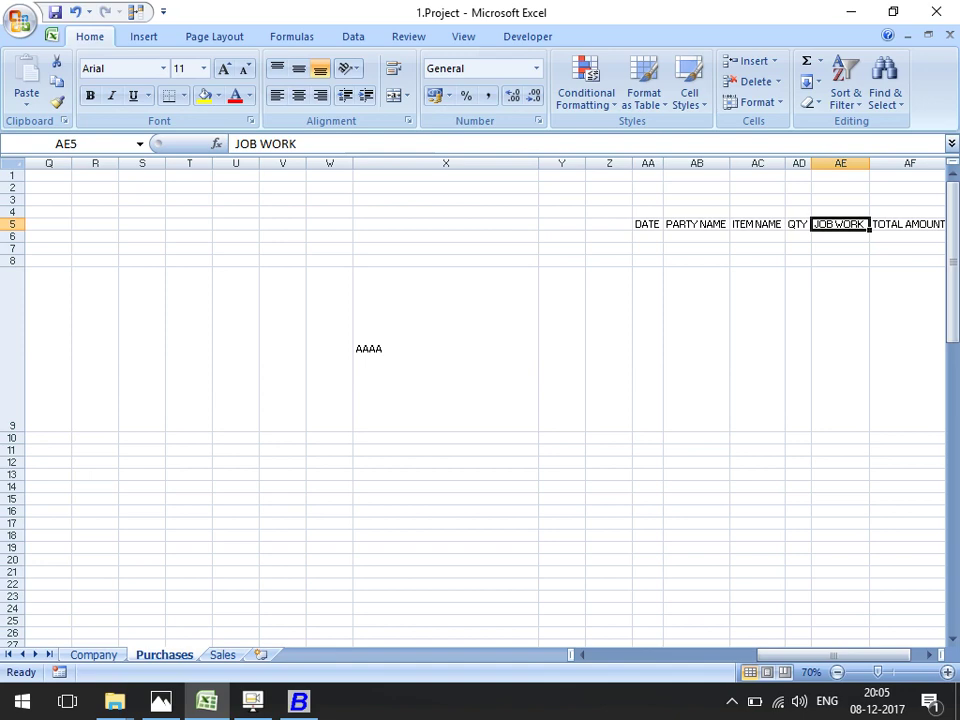
key("Right")
key("Right")
key("Right")
key("Left")
key("Left")
key("Left")
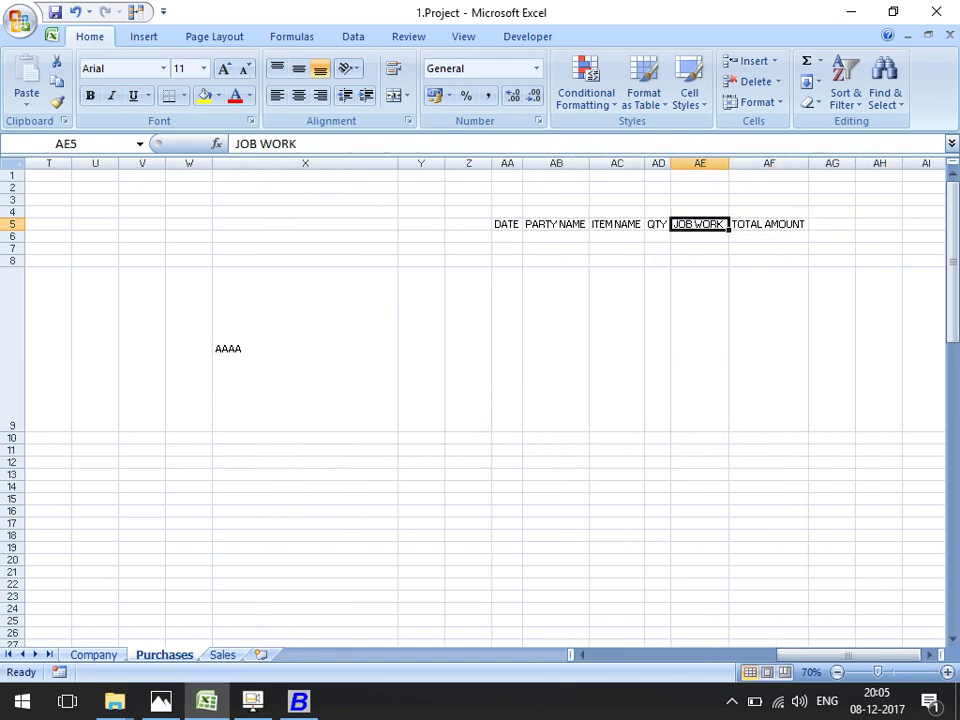
key("alt+Tab")
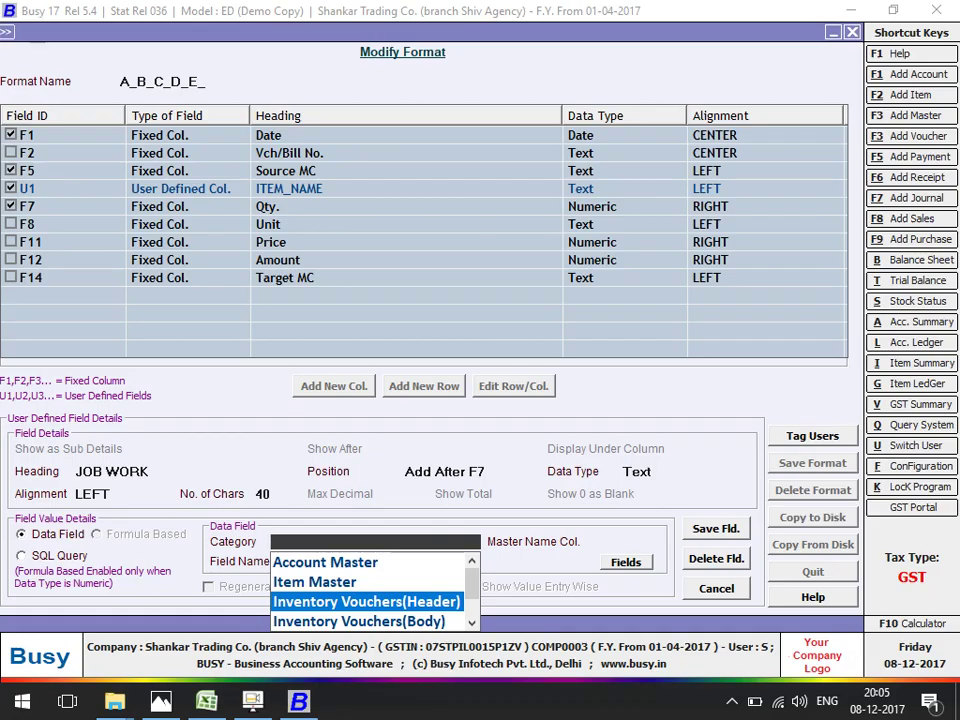
key("F8")
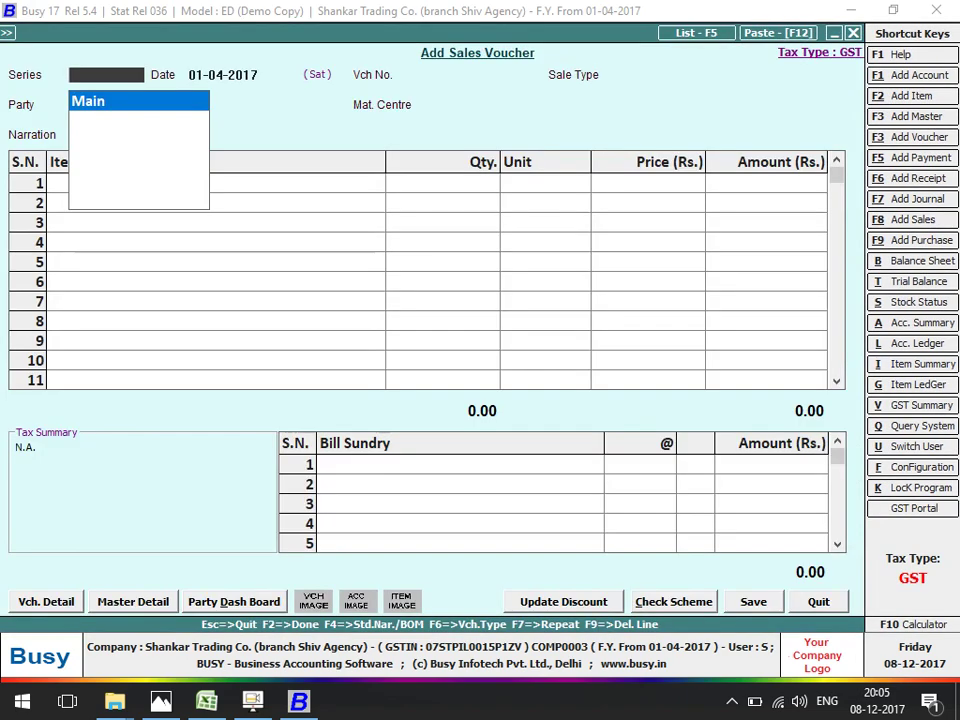
key("alt+Tab")
key("alt+Tab")
key("alt+Tab")
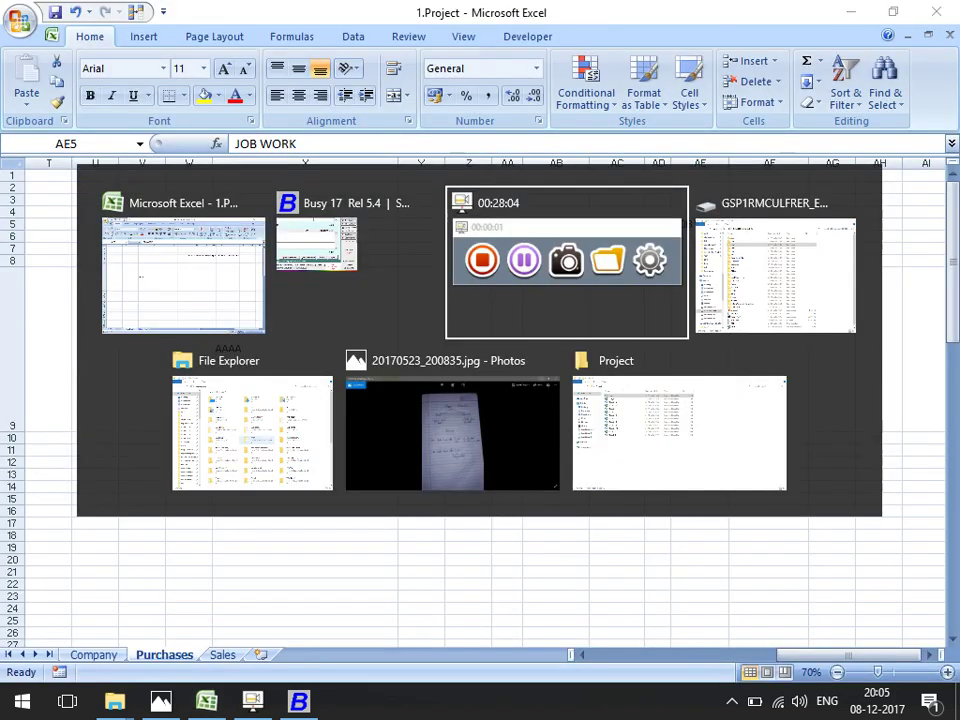
key("alt+Tab")
key("alt+Tab")
key("alt+Tab")
key("alt+Tab")
key("alt+Tab")
key("alt+Tab")
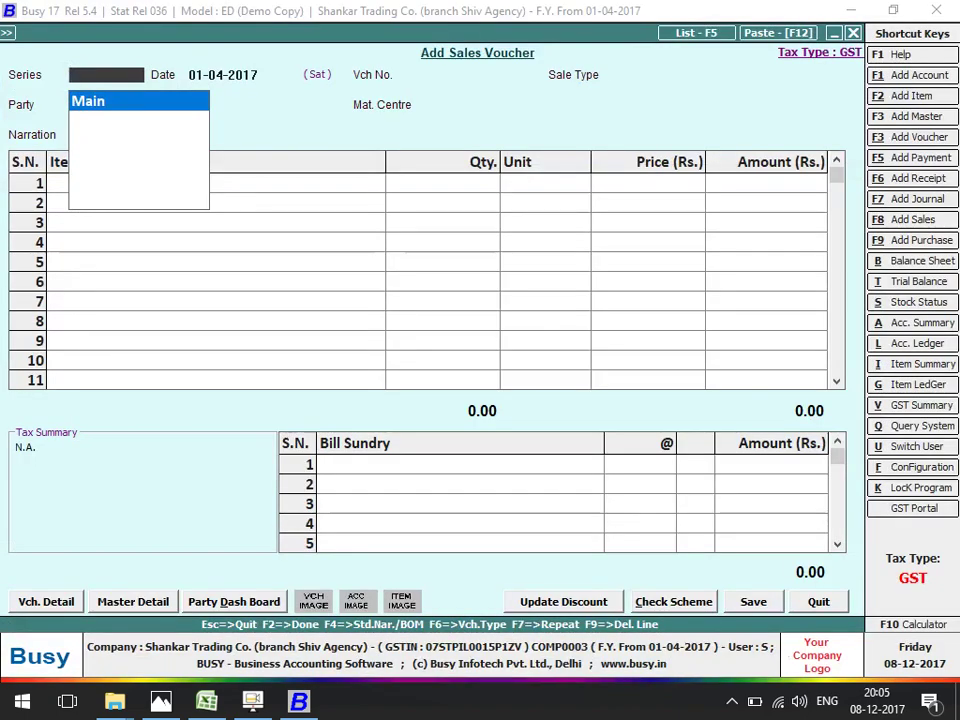
key("Escape")
key("y")
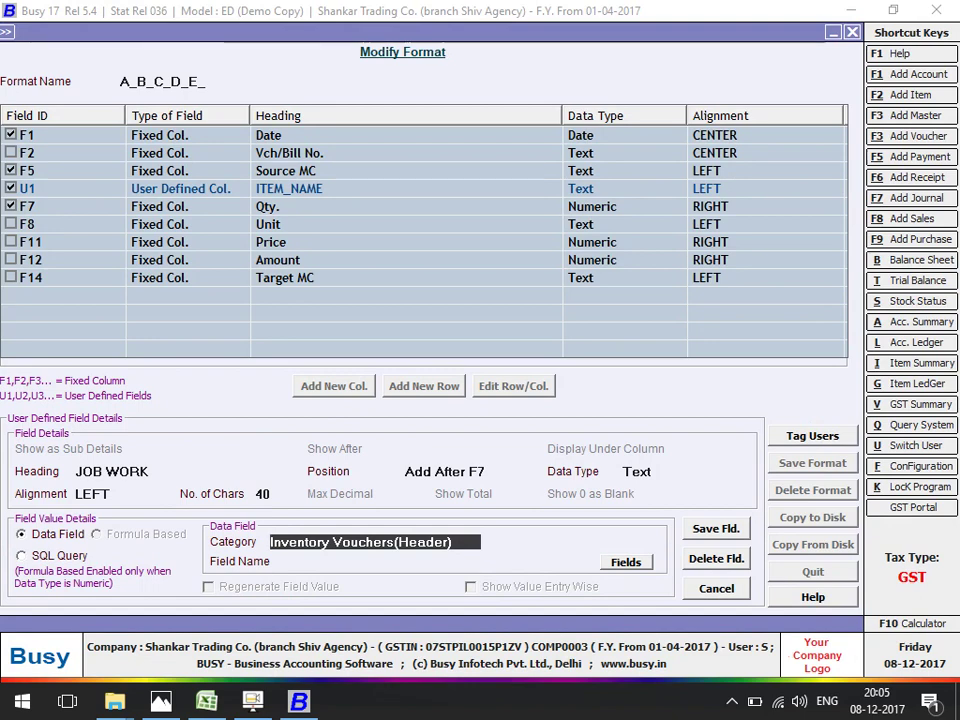
Change the JOB WORK column's data type to Numeric, keeping 16 characters, 2 decimals, Show Total Y and Show 0 as Blank Y.
key("Return")
key("Escape")
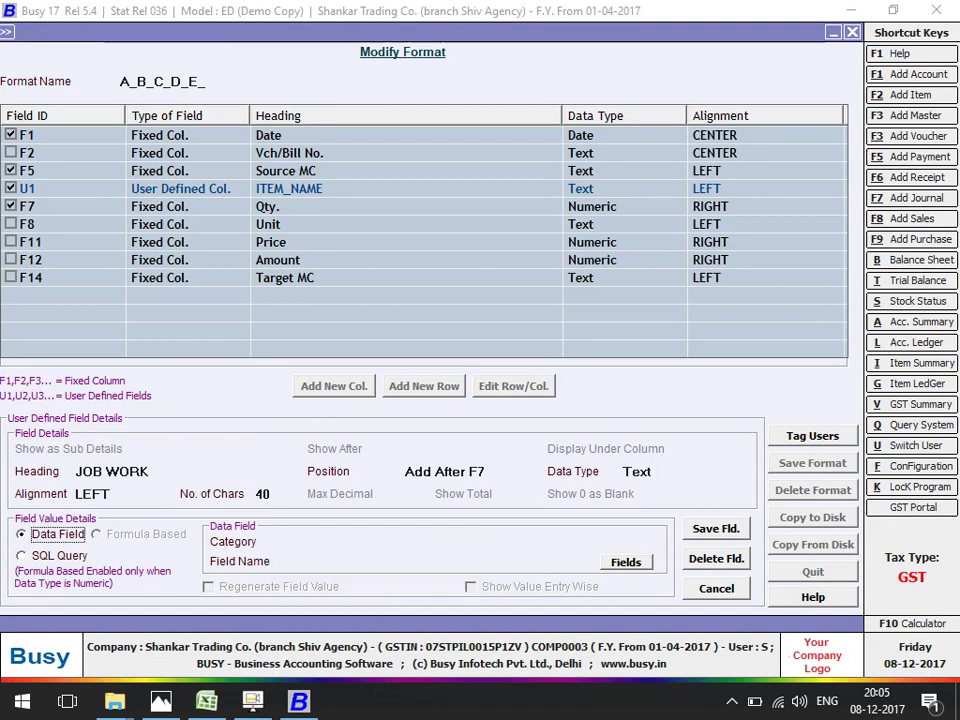
key("Escape")
key("Return")
key("Down")
key("Down")
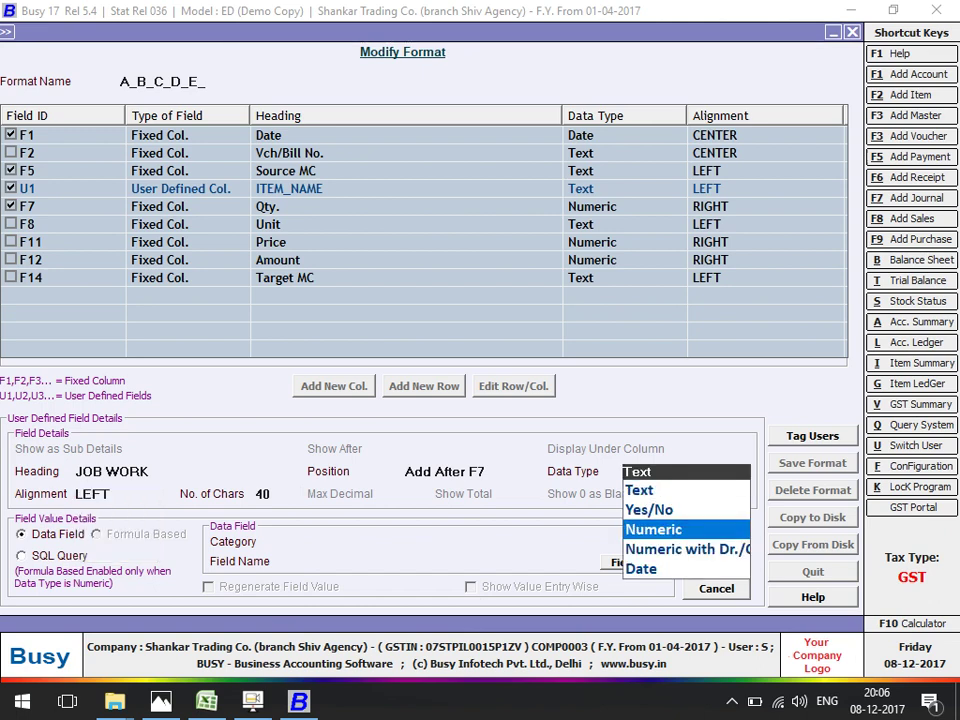
key("Return")
key("Return")
key("Return")
key("Return")
key("Return")
key("Return")
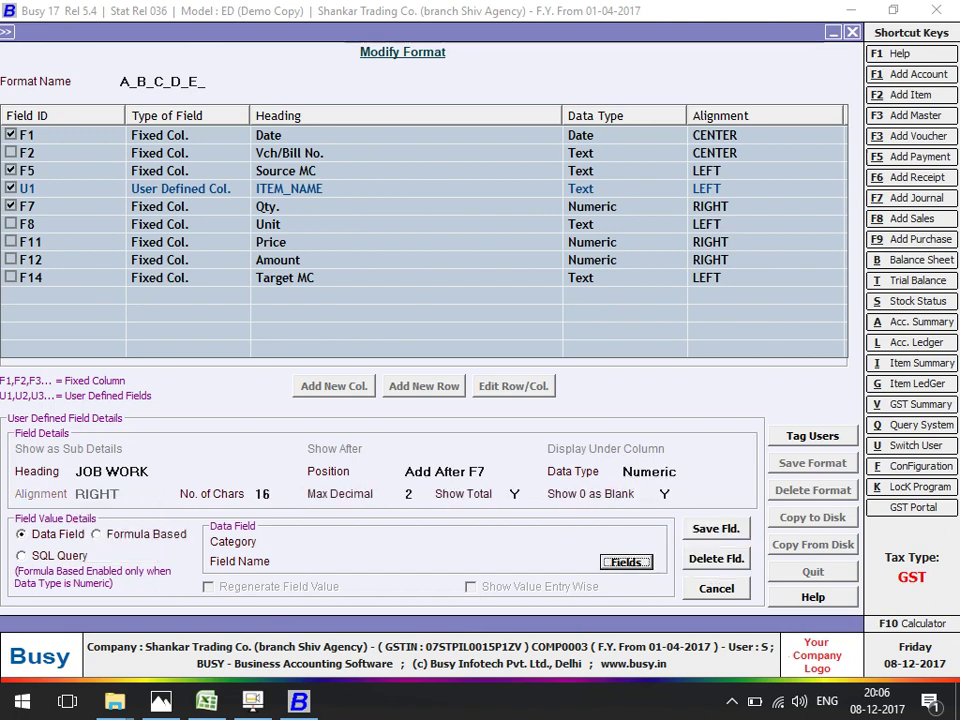
Set the JOB WORK column's data field category to Inventory Vouchers(Header).
key("Return")
key("Down")
key("Down")
key("Down")
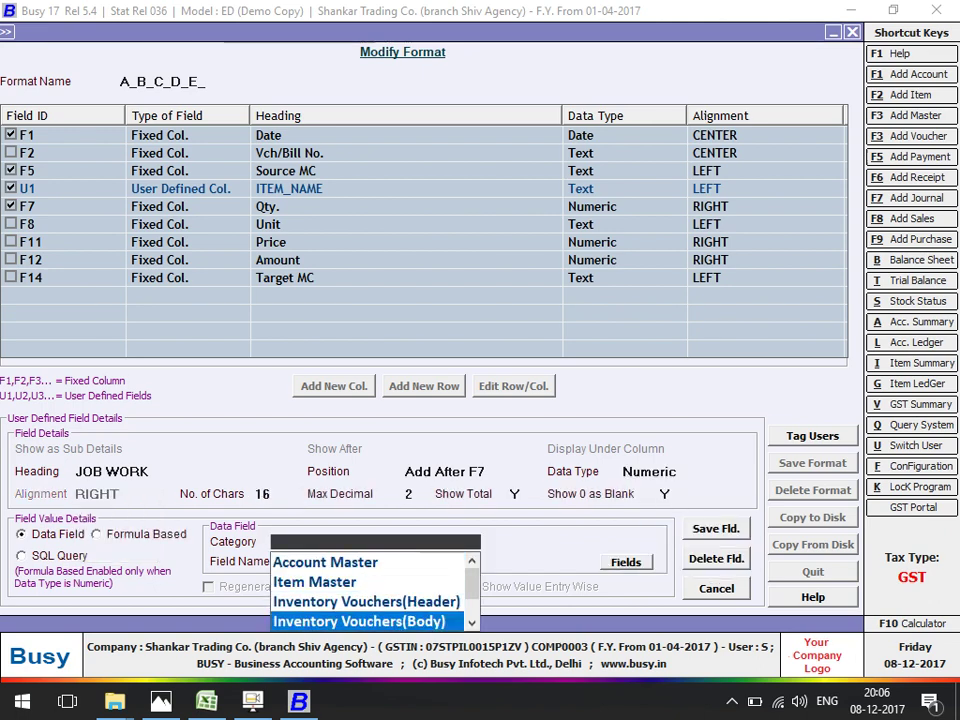
key("Return")
key("shift+Tab")
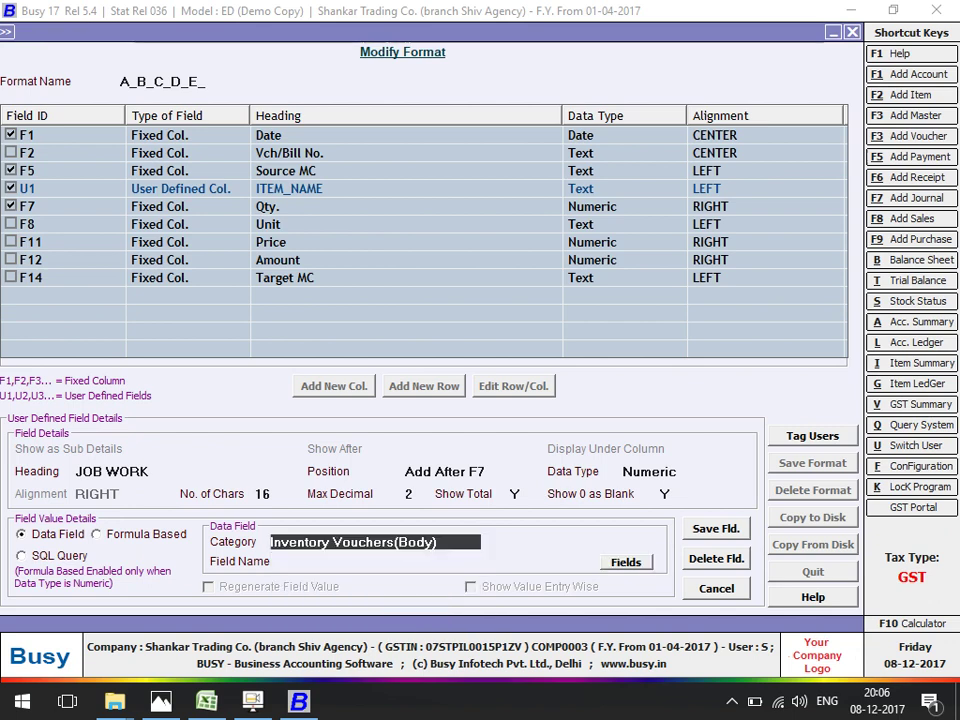
key("Up")
key("Return")
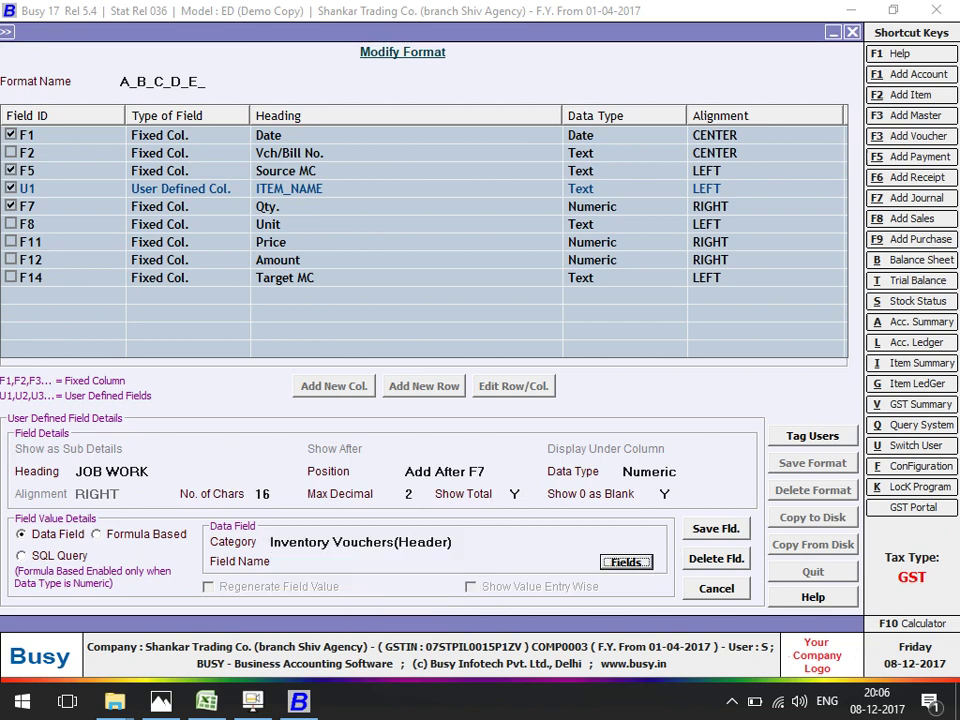
Open the list of available data fields and go to the BILL SUNDRY group.
key("Return")
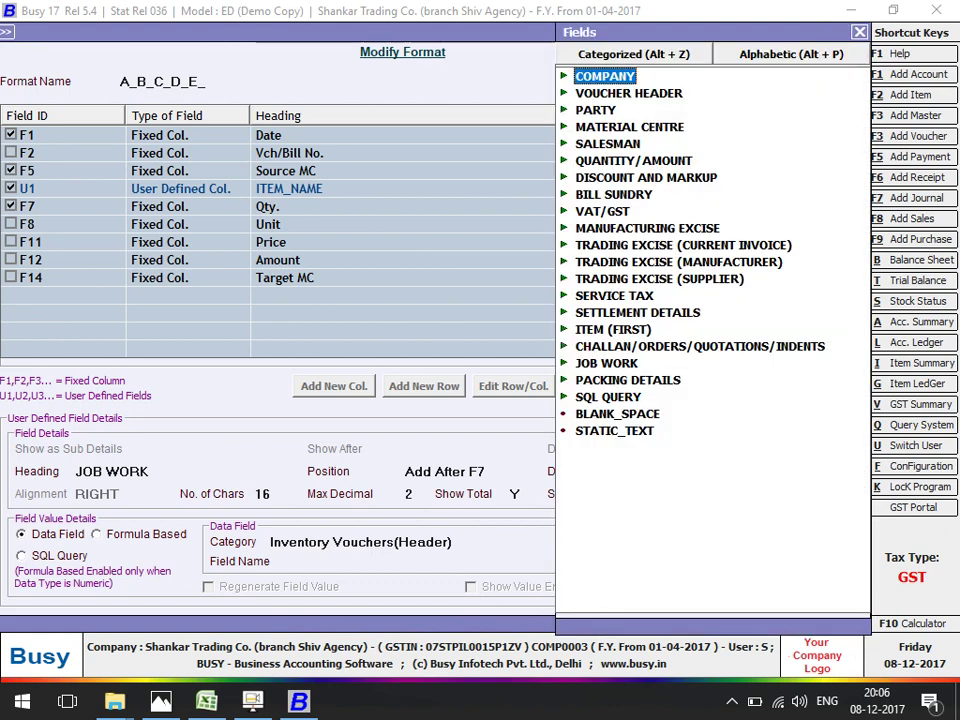
key("Down")
key("Down")
key("Down")
key("Down")
key("Down")
key("Down")
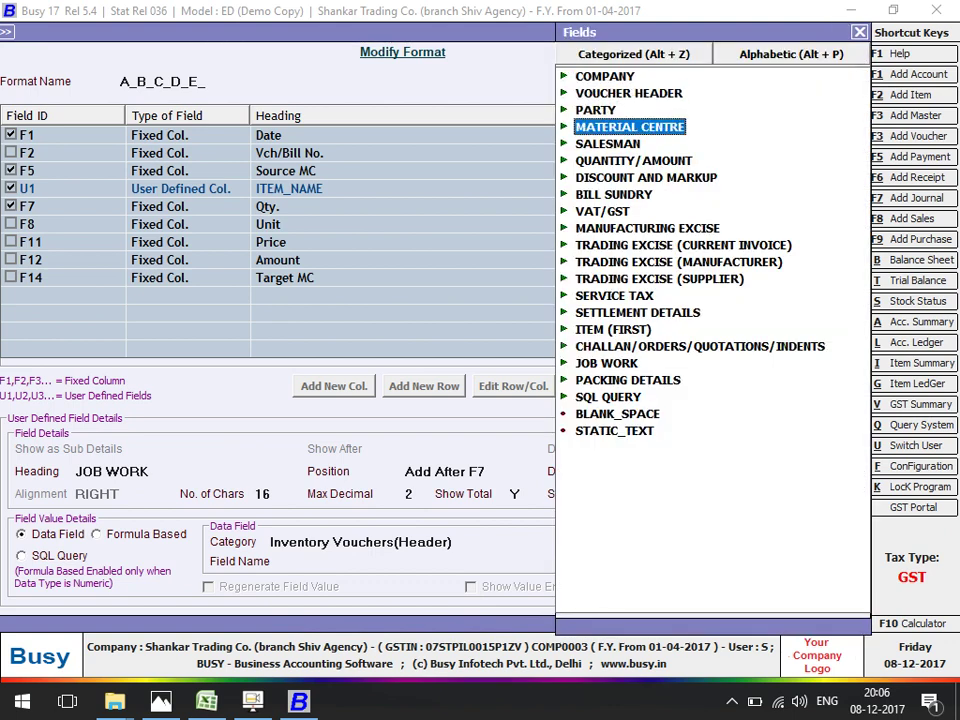
key("Down")
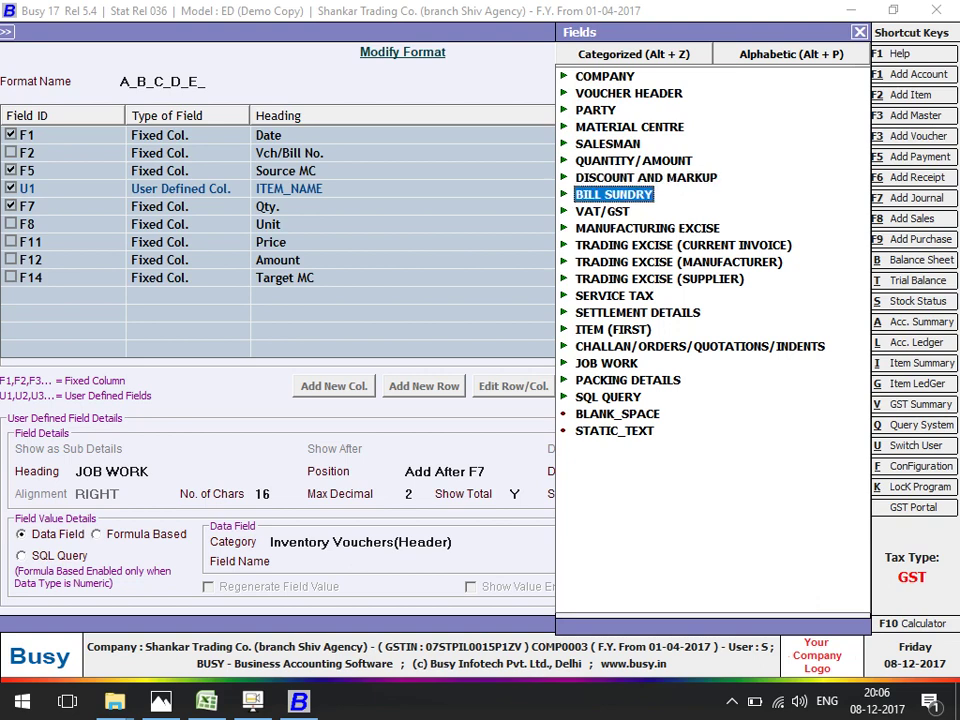
Open the Modify Stock Transfer Voucher form from the transactions.
key("ctrl+alt+t")
key("Down")
key("Down")
key("Down")
key("Down")
key("Down")
key("Down")
key("Down")
key("Down")
key("Down")
key("Down")
key("Down")
key("Down")
key("Down")
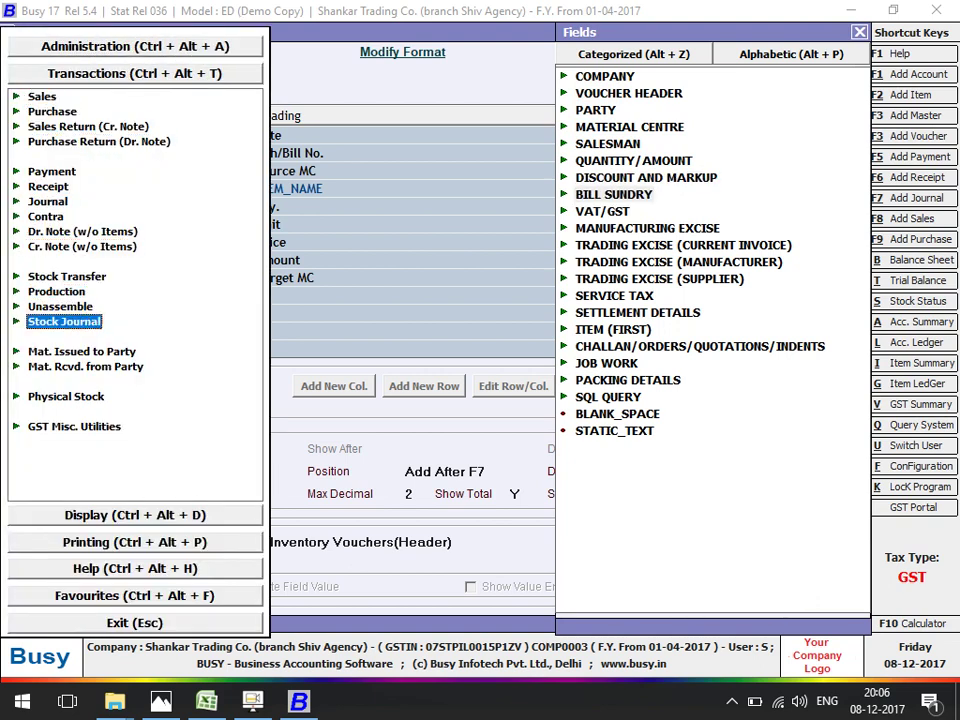
key("Up")
key("Up")
key("Up")
key("Return")
key("Down")
key("Return")
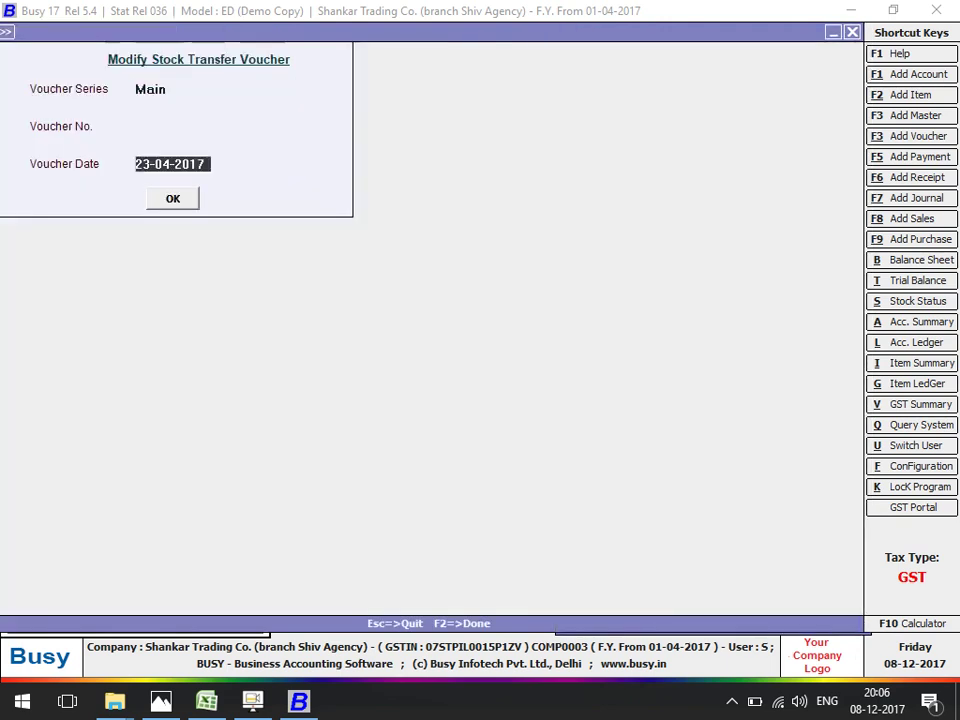
Open the Main series stock transfer voucher dated 23-04-2017 and check its bill sundry rows.
key("Return")
key("Return")
key("Return")
key("Return")
key("Return")
key("Return")
key("Return")
key("Return")
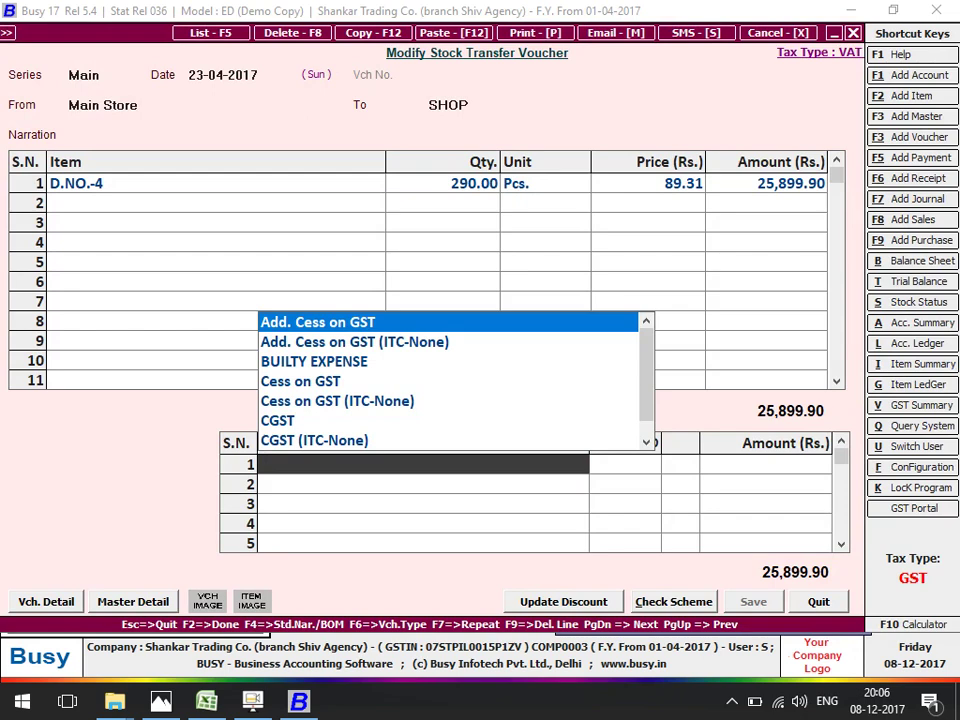
key("Escape")
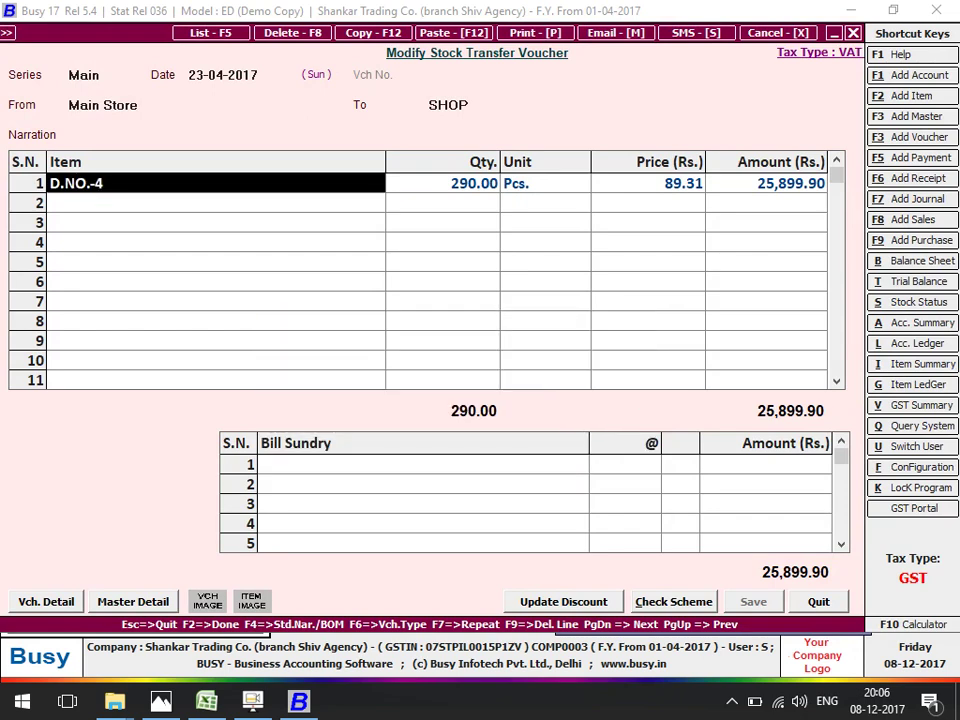
List the Main series stock transfer vouchers and open the 10-04-2017 voucher for item D.NO.-10001.
key("F5")
key("Return")
key("Return")
key("Return")
key("Return")
key("Return")
key("Return")
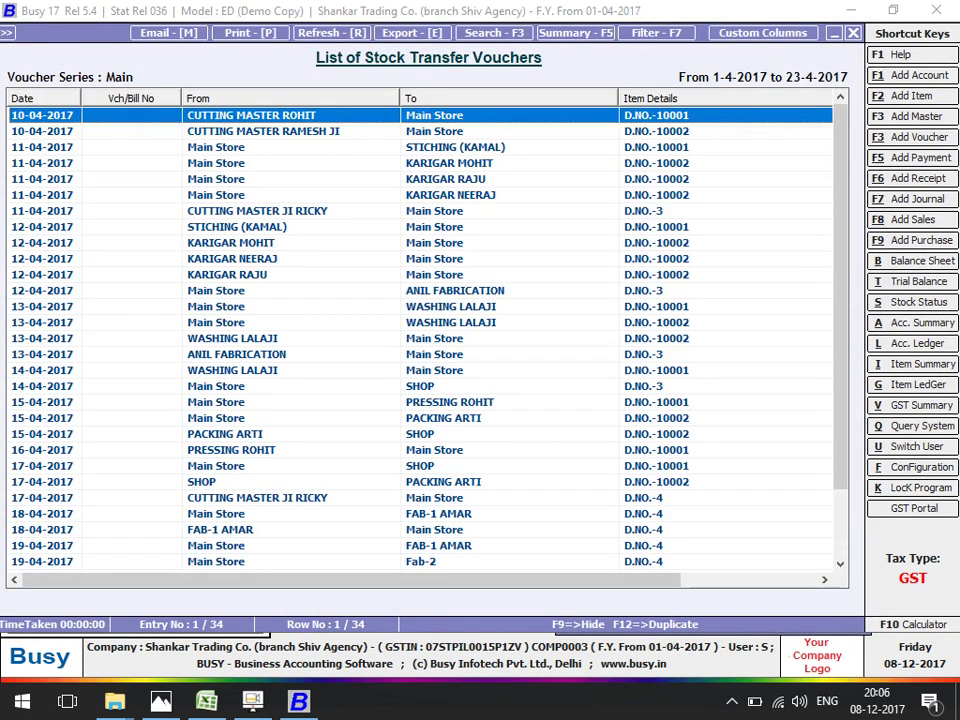
key("Return")
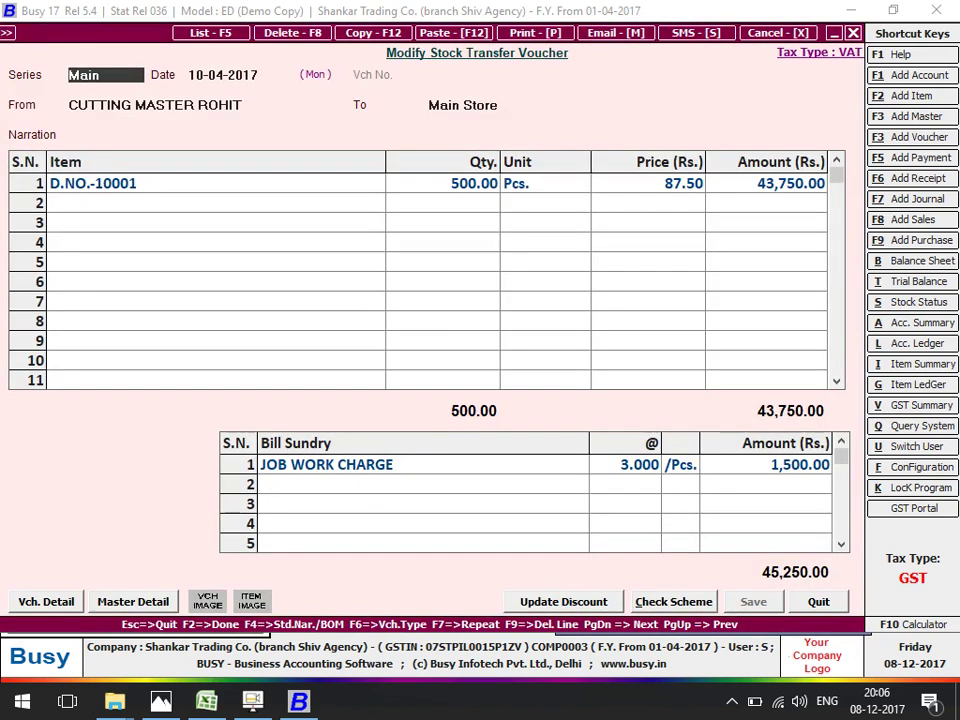
Examine the JOB WORK CHARGE bill sundry row in the 10-04-2017 voucher, including its rate and amount.
key("Return")
key("Return")
key("Return")
key("Return")
key("Return")
key("Return")
key("Return")
key("Return")
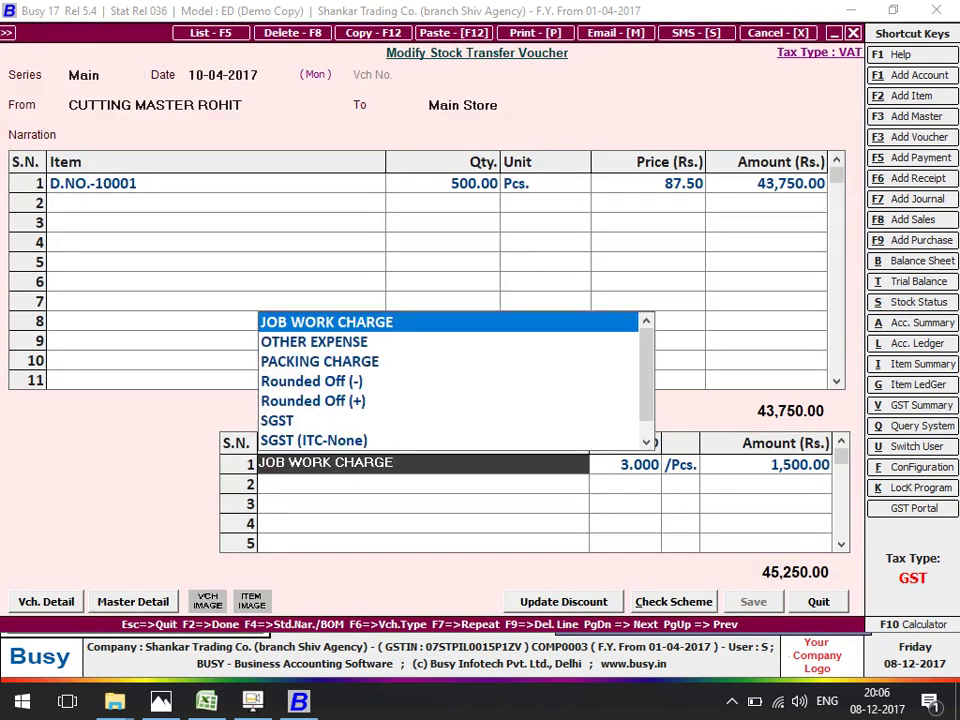
key("Return")
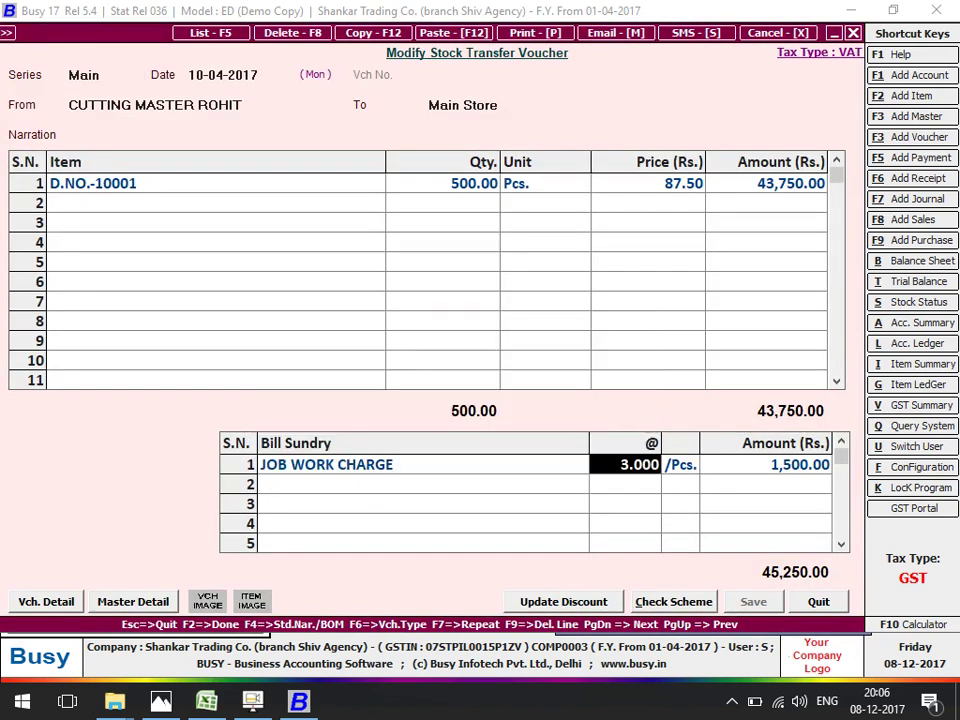
left_click(326, 464)
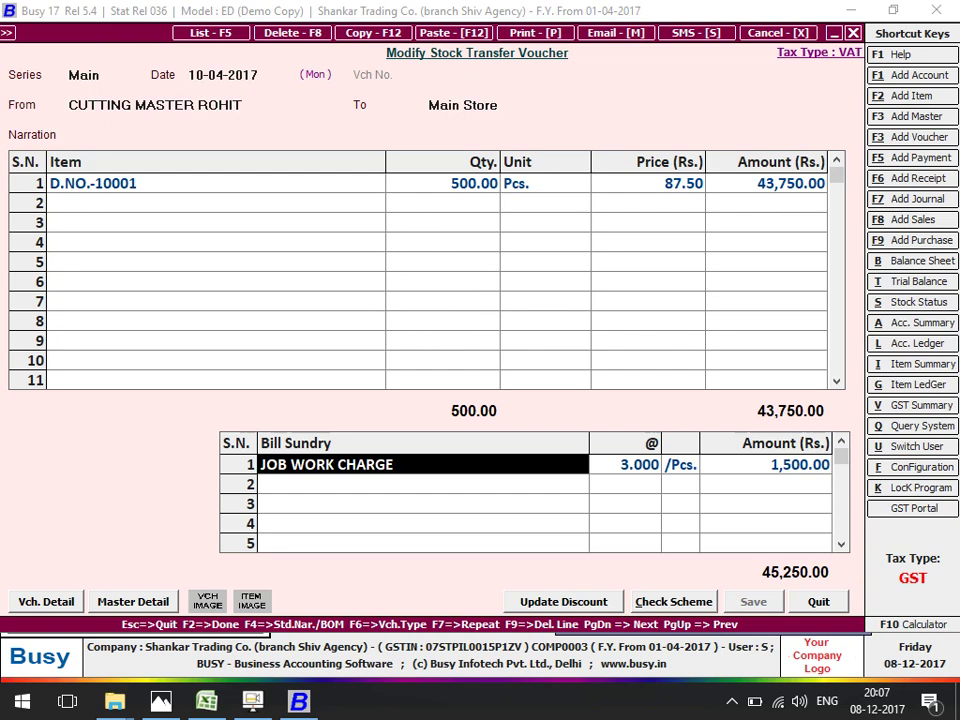
key("alt+Tab")
key("Right")
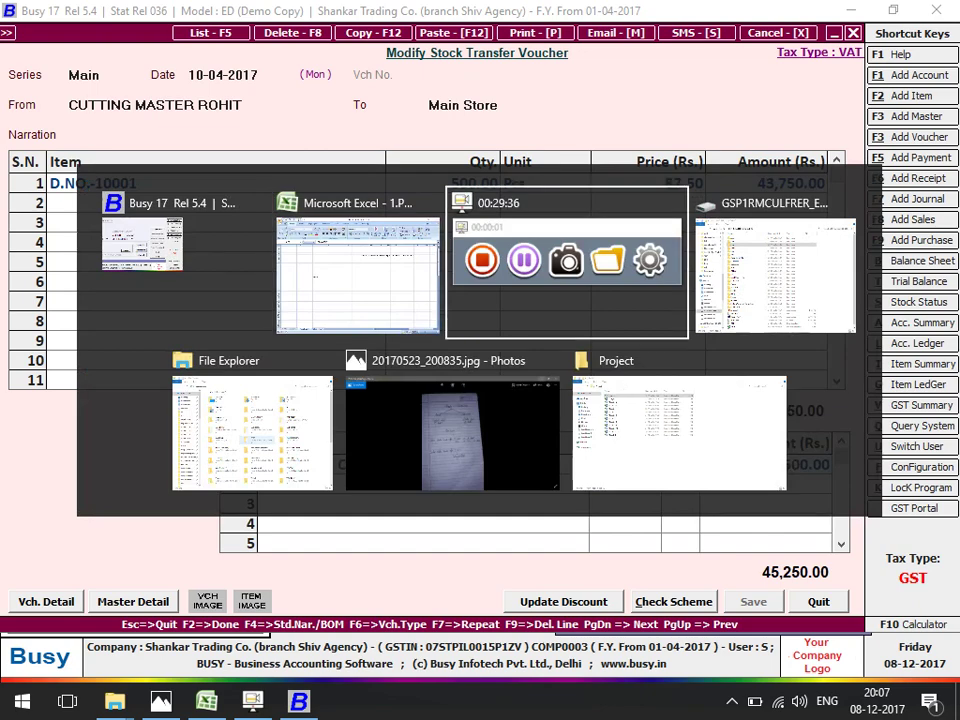
key("Down")
key("Up")
key("Left")
key("Right")
key("Right")
key("Down")
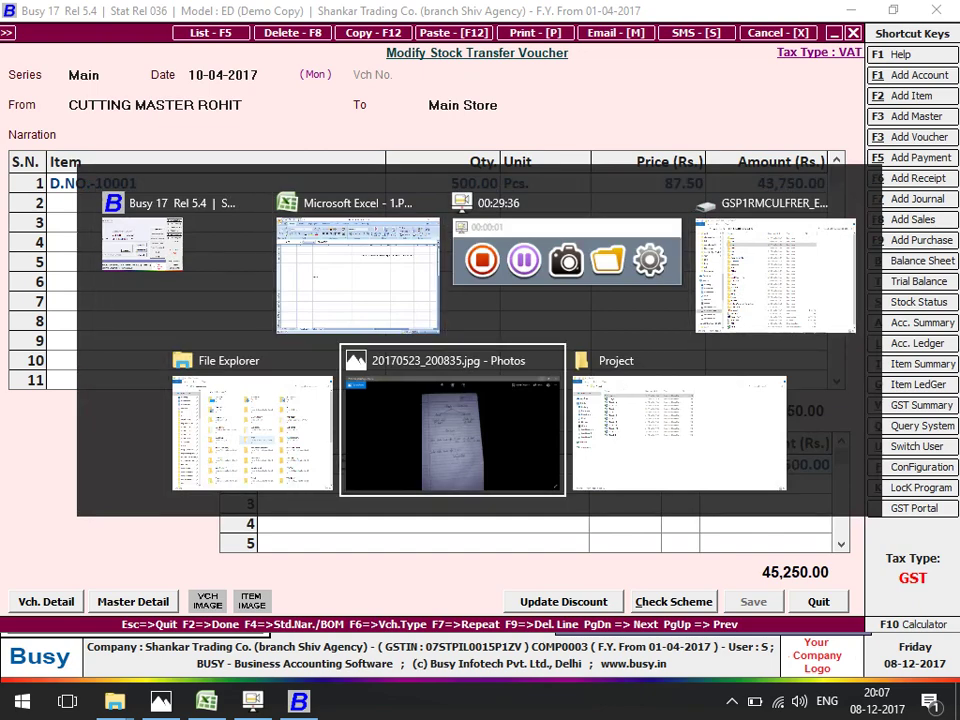
key("Right")
key("Right")
Close the stock transfer vouchers and their list without saving and return to the JOB WORK column's field list.
key("Escape")
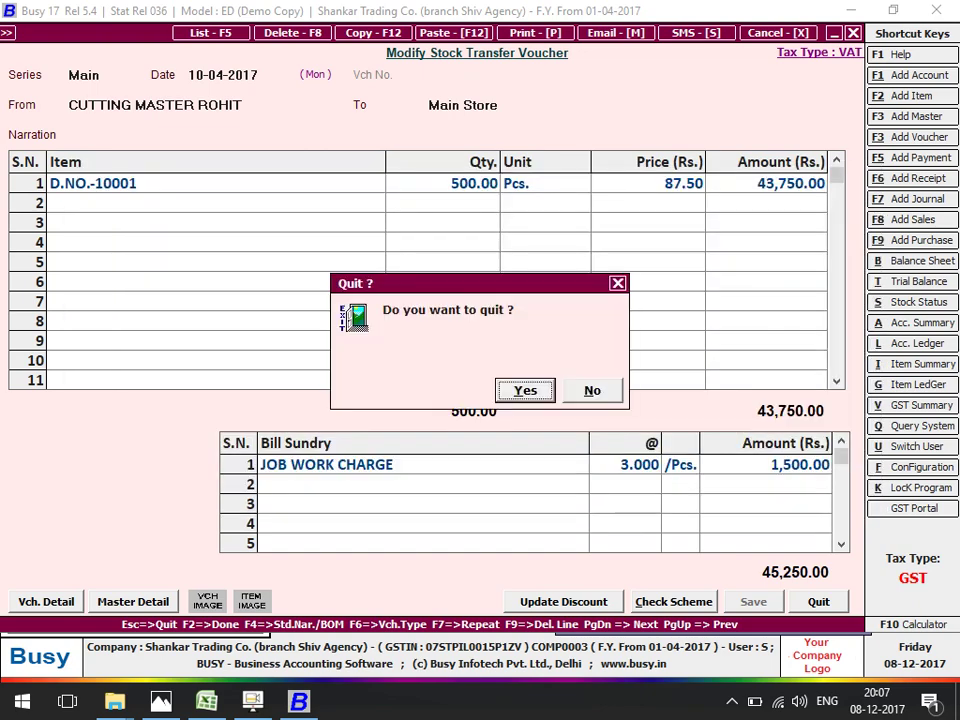
key("Return")
key("Escape")
key("Escape")
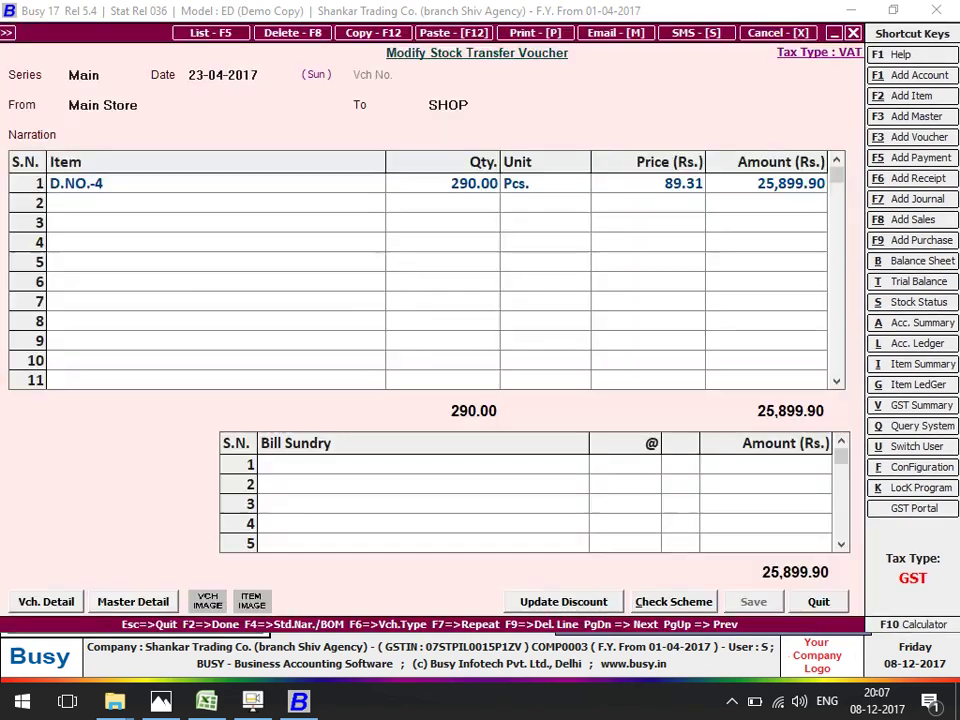
key("Escape")
key("Return")
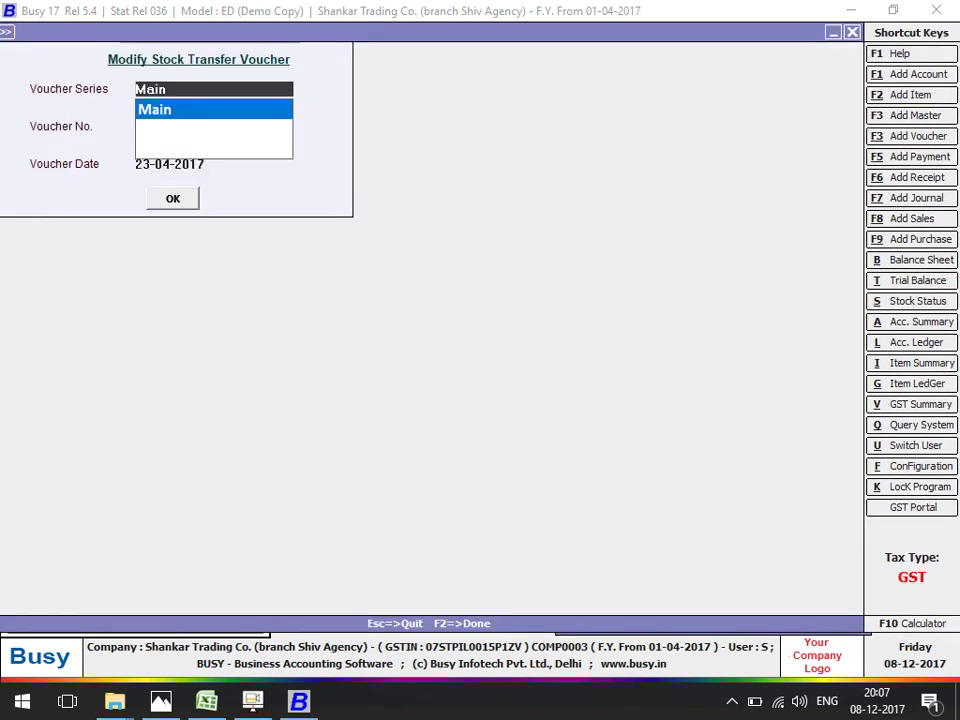
key("Escape")
key("Escape")
key("Escape")
key("Escape")
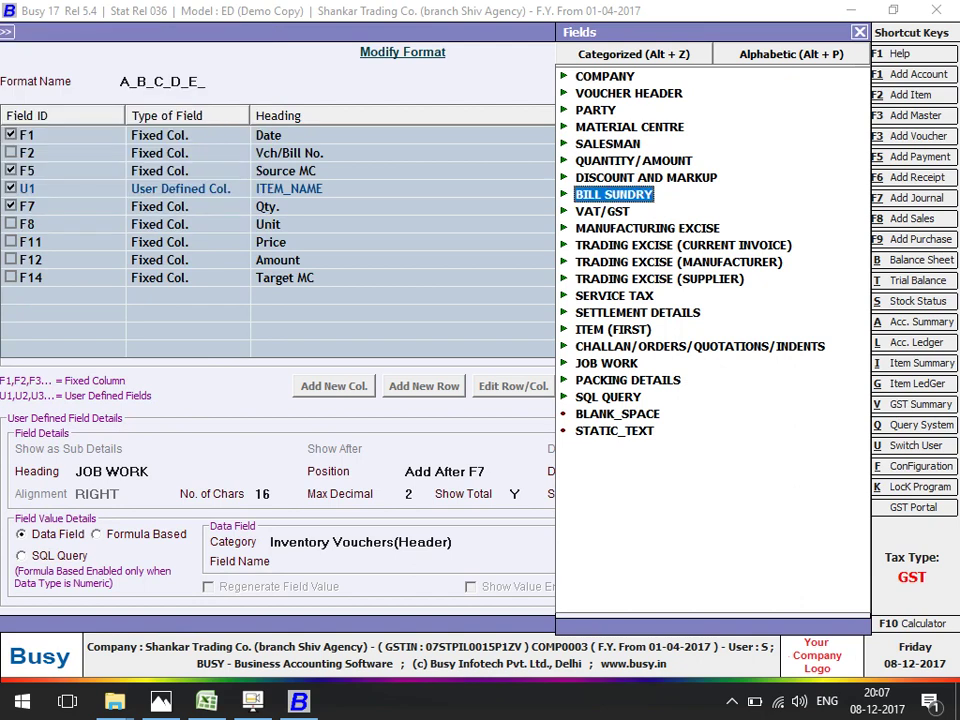
Expand the BILL SUNDRY field category and locate the BS1_AMOUNT field.
key("Right")
key("Down")
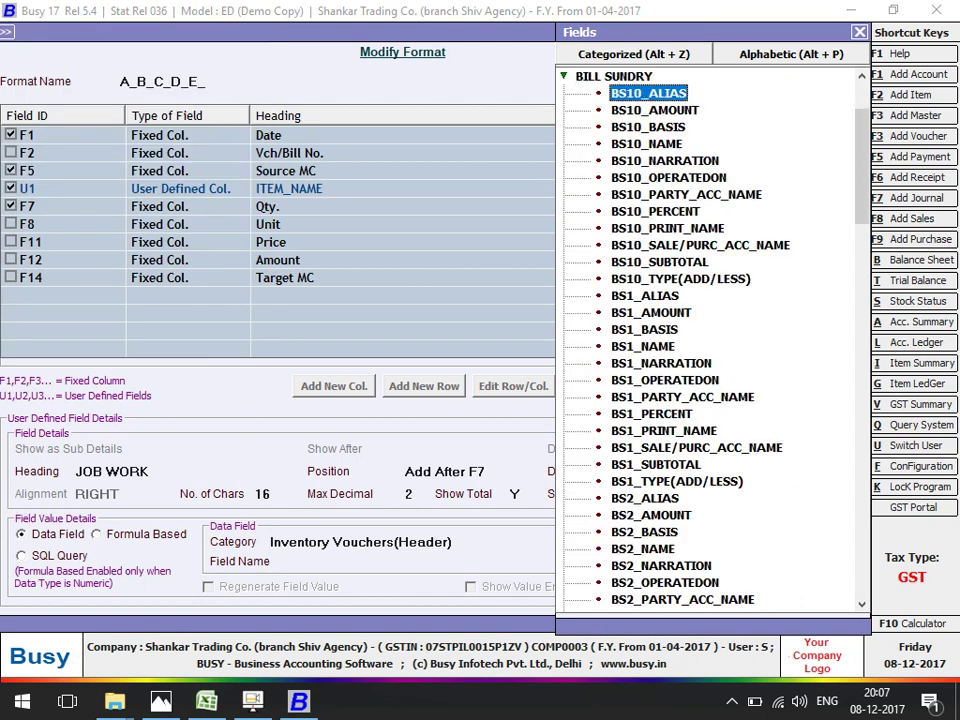
key("Down")
key("Down")
key("Down")
key("Down")
key("Down")
key("Down")
key("Down")
key("Down")
key("Down")
key("Down")
key("Down")
key("Down")
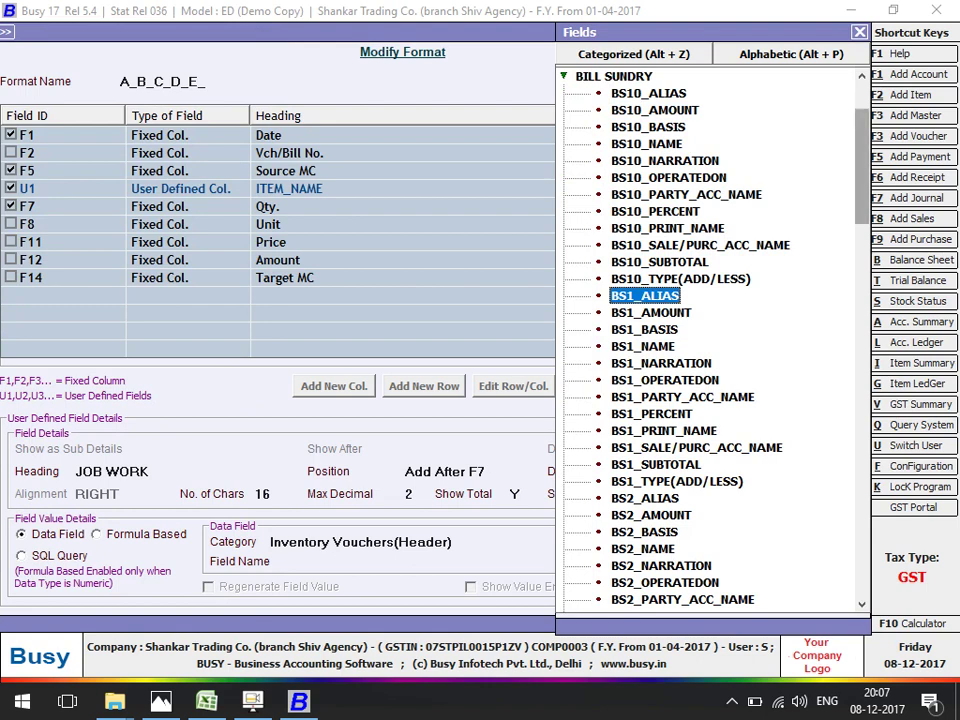
scroll(710, 340, "down", 3)
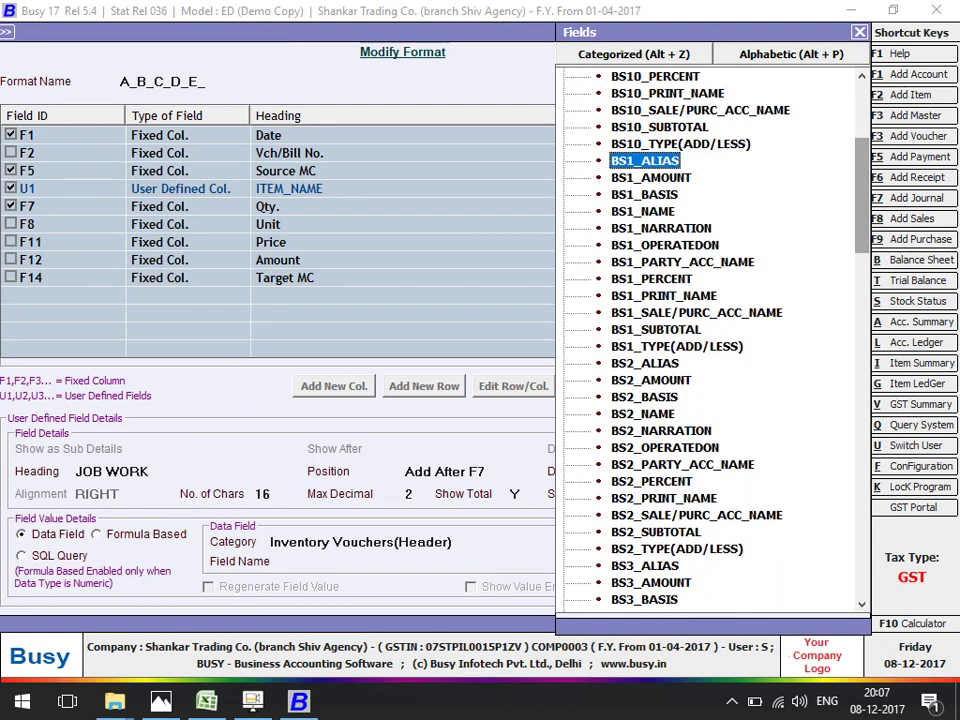
left_click(650, 177)
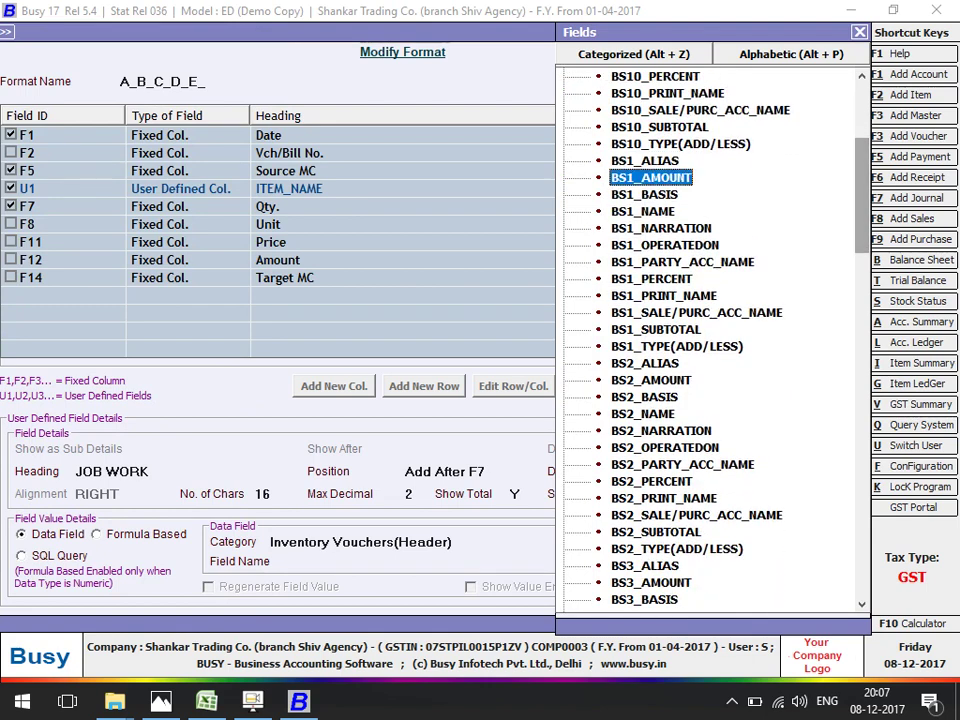
Look through the remaining BS1 bill sundry fields down to BS1_TYPE(ADD/LESS).
key("Down")
key("Down")
key("Down")
key("Down")
key("Down")
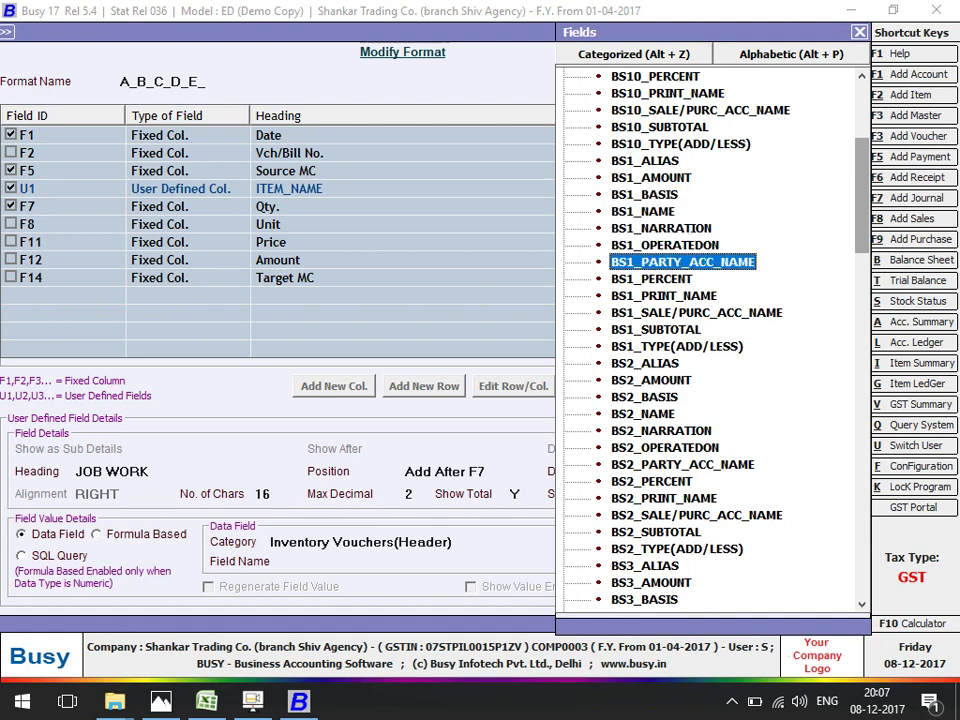
key("Down")
key("Down")
key("Down")
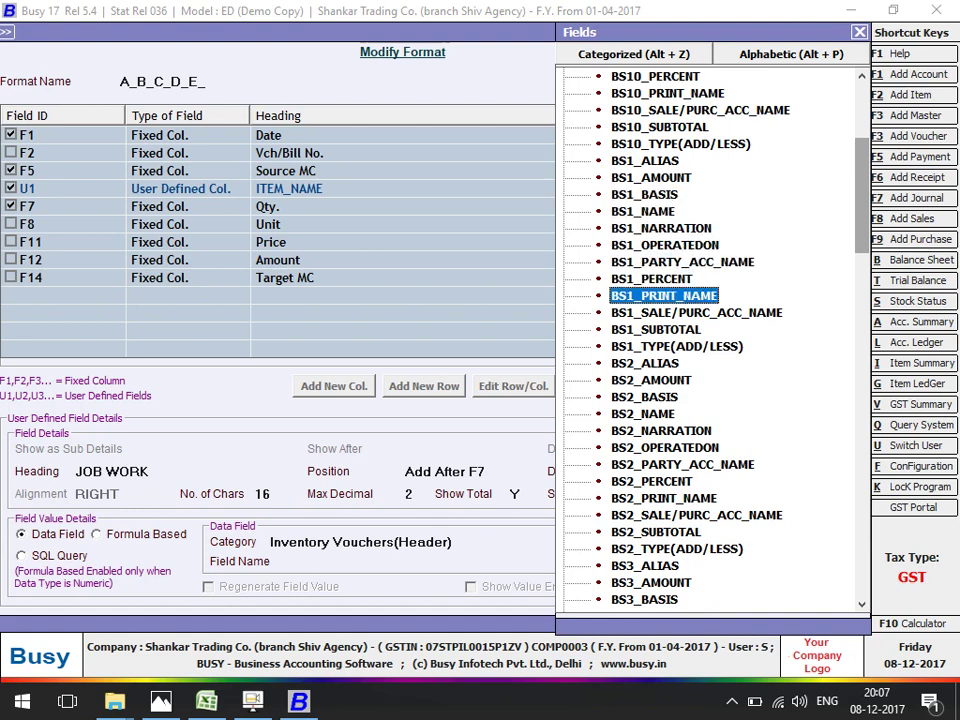
key("Down")
key("Down")
key("Down")
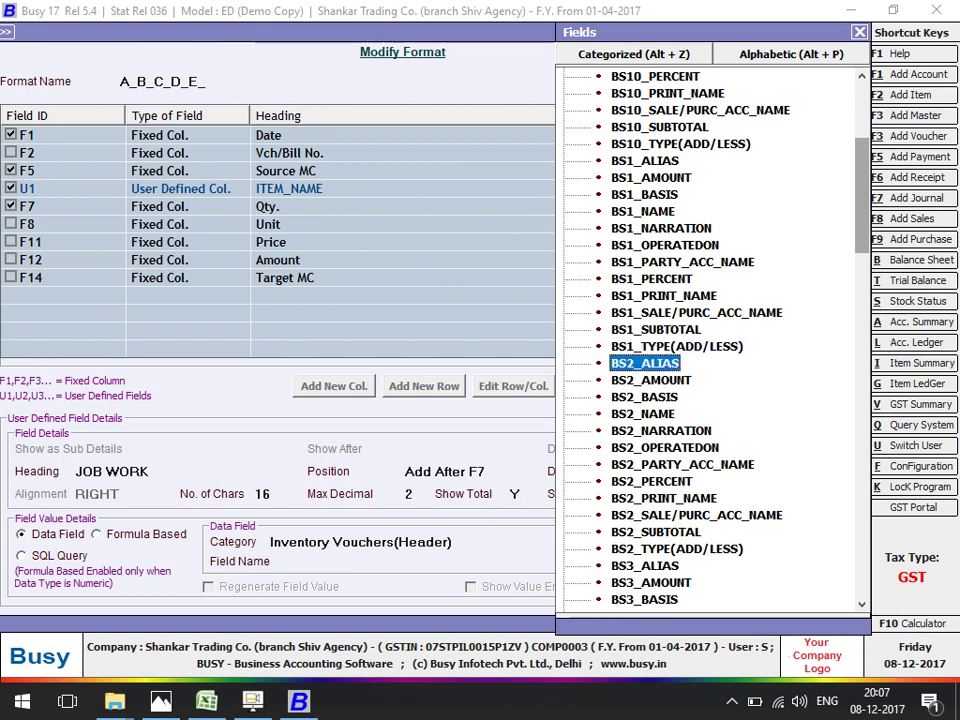
key("Up")
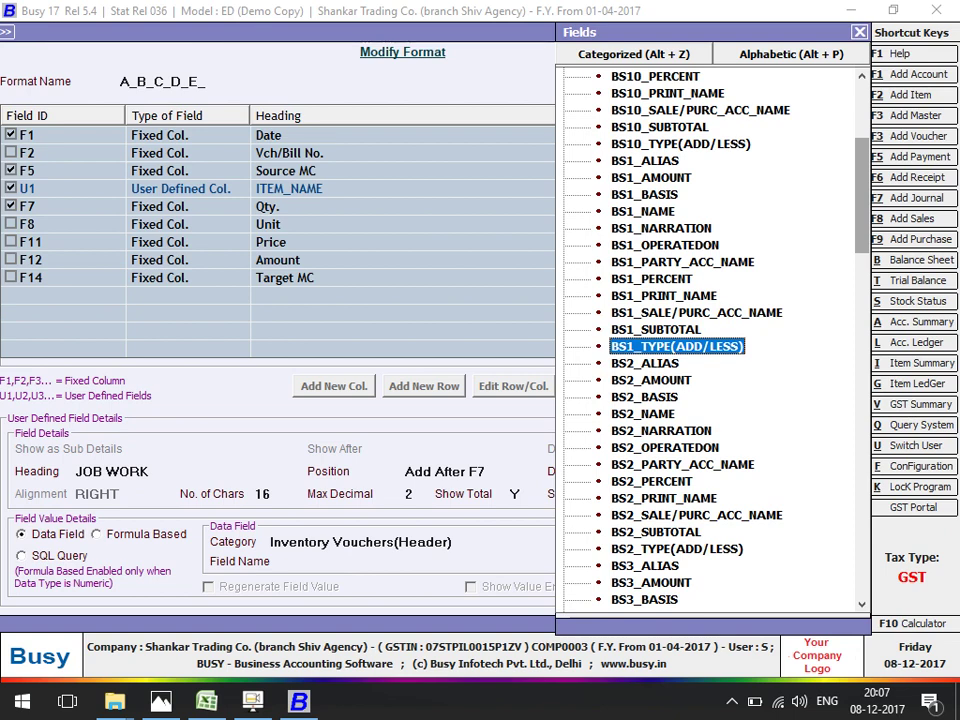
Open the list of bill sundry masters available for modification.
key("ctrl+alt+a")
key("Return")
key("Down")
key("Down")
key("Down")
key("Down")
key("Down")
key("Down")
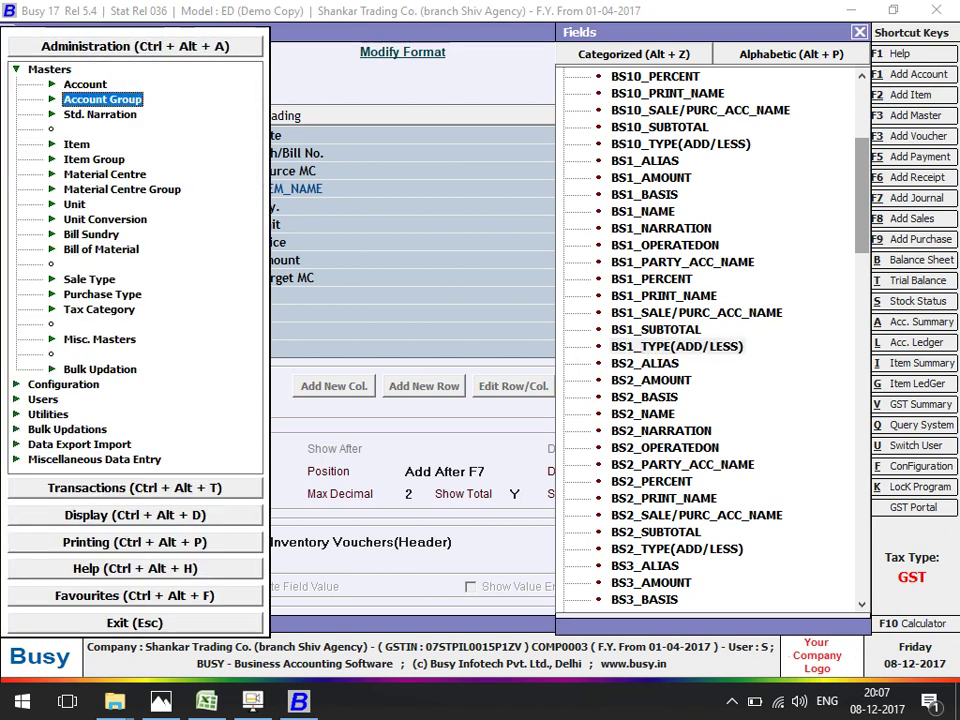
key("Down")
key("Down")
key("Down")
key("Down")
key("Down")
key("Down")
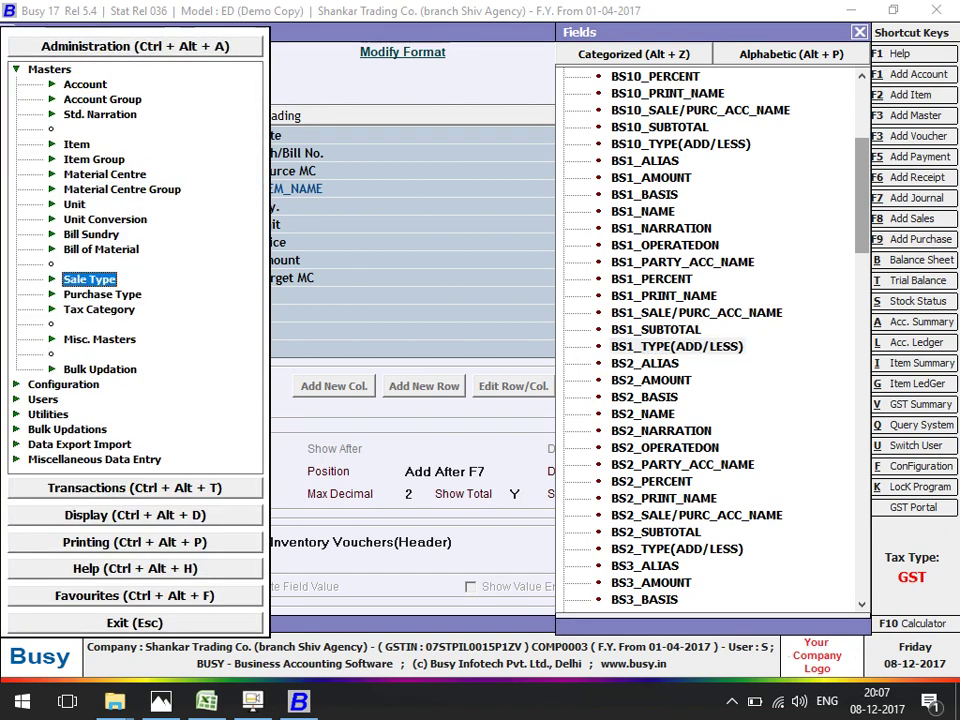
key("Up")
key("Up")
key("Up")
key("Return")
key("Down")
key("Return")
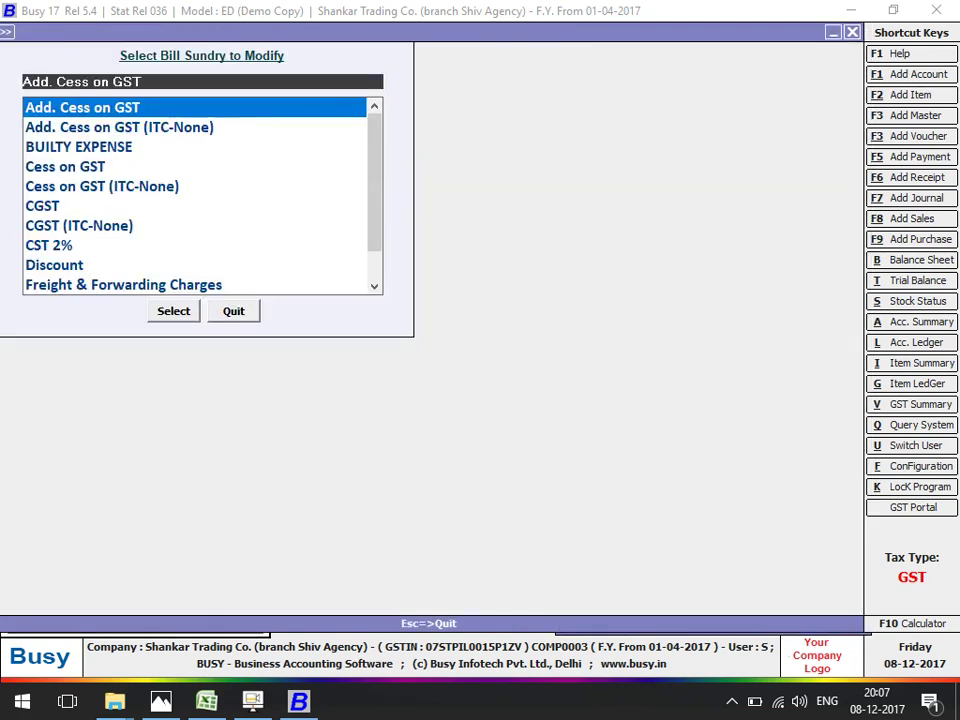
Open the JOB WORK bill sundry master, review its settings and return to the column's field list.
key("Return")
key("Escape")
type("jo")
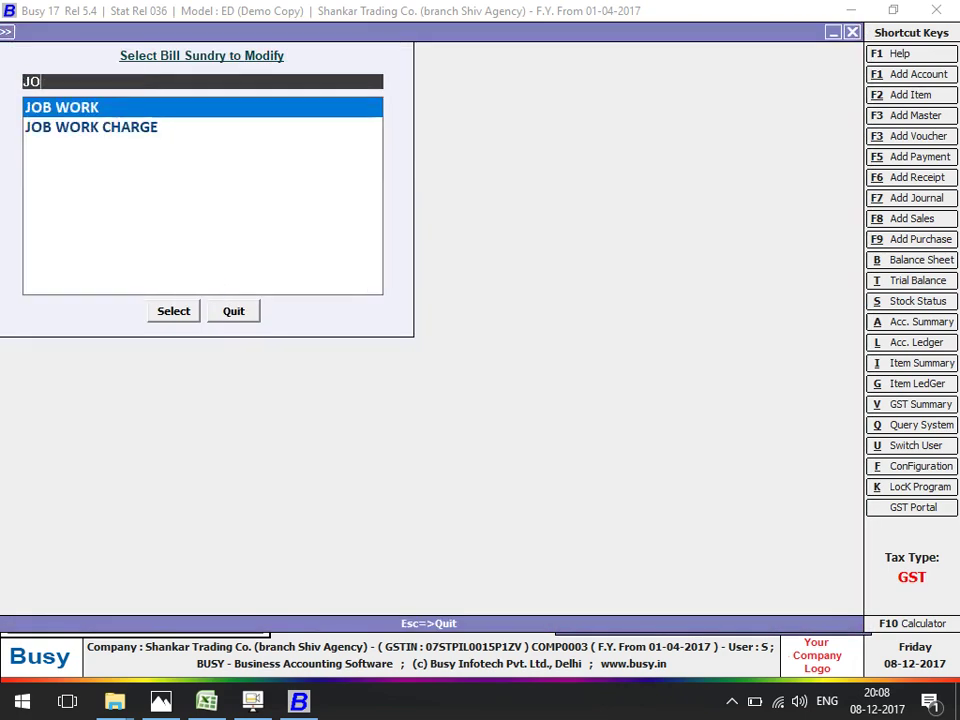
key("Return")
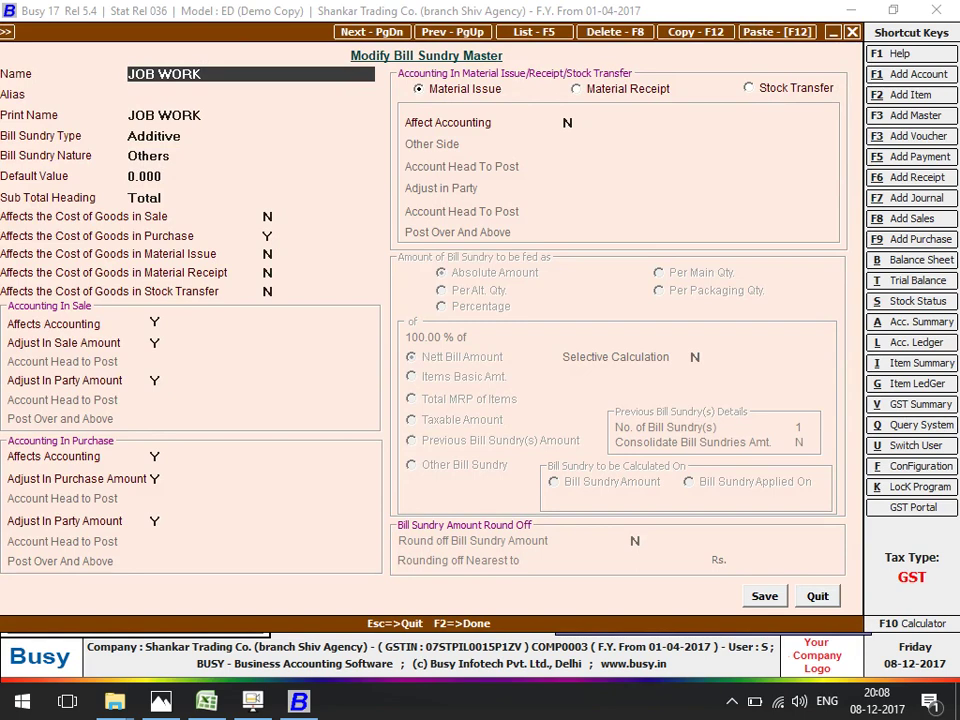
key("Return")
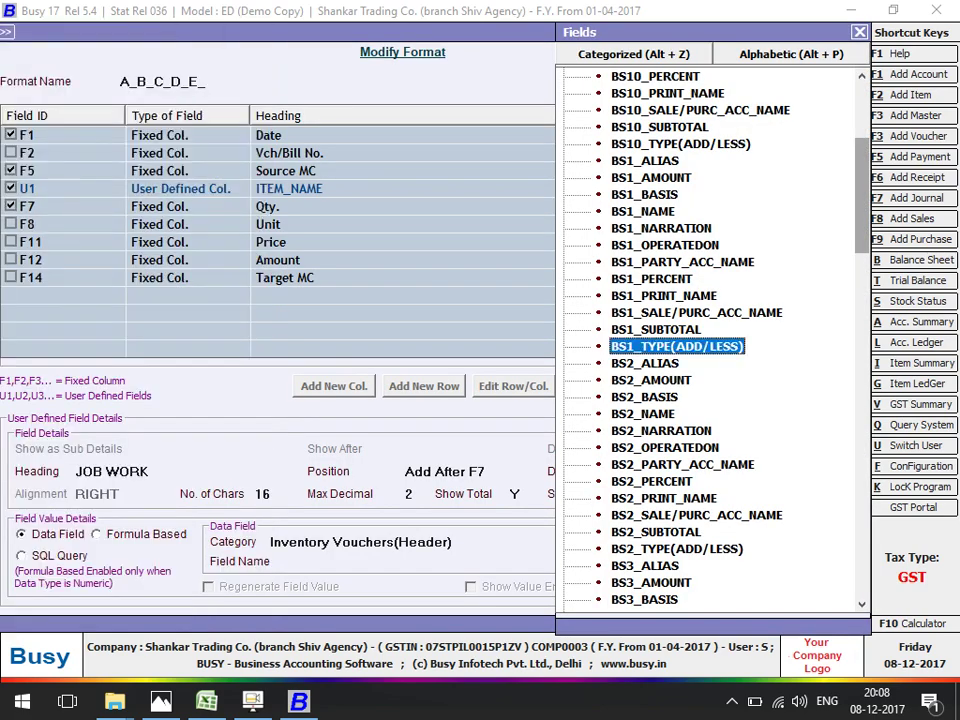
Assign BS1_PERCENT as the JOB WORK column's data field and save the column details.
key("Up")
key("Up")
key("Up")
key("Up")
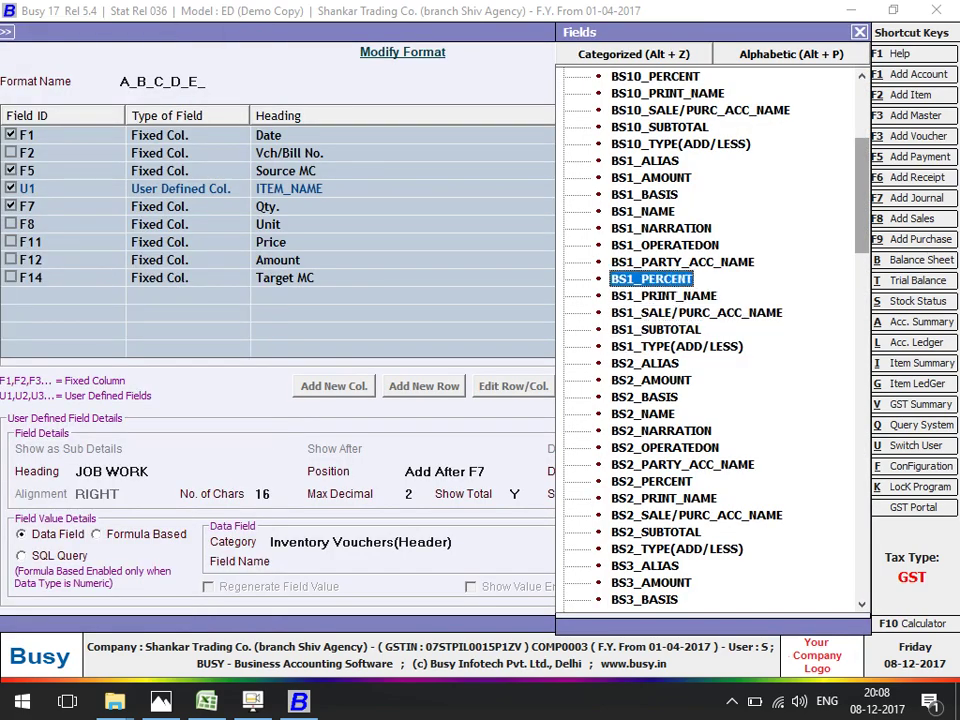
key("Return")
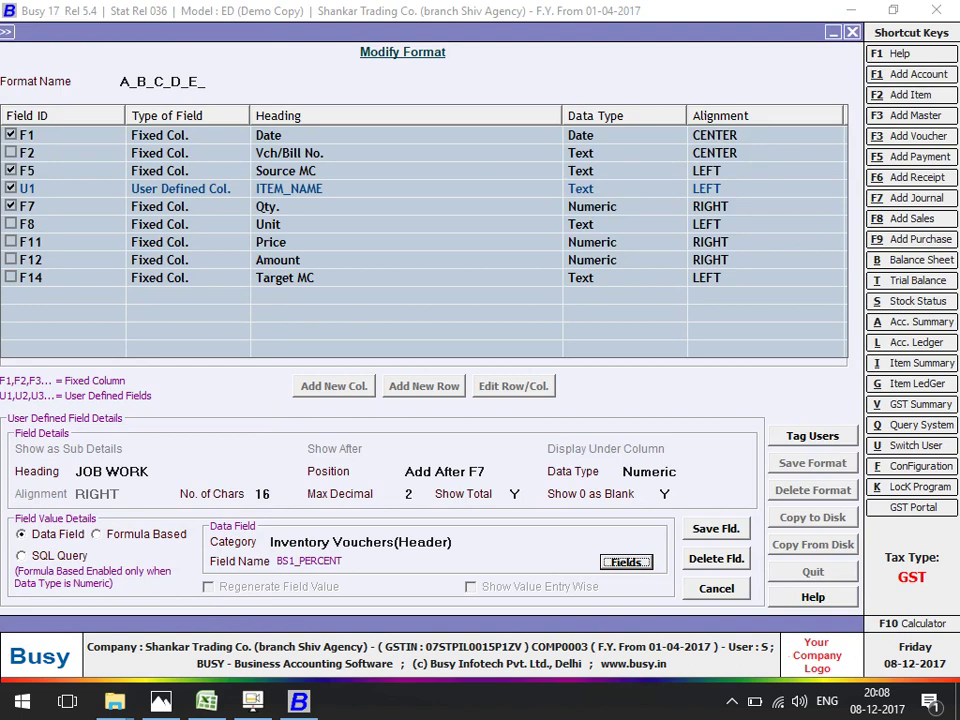
key("Tab")
key("Return")
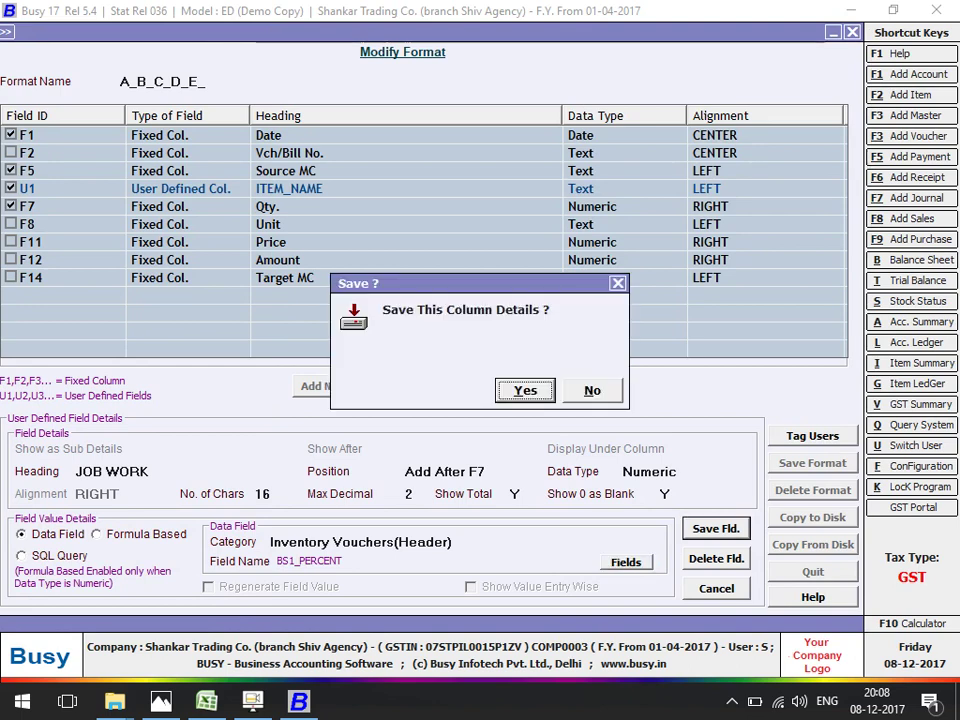
key("Return")
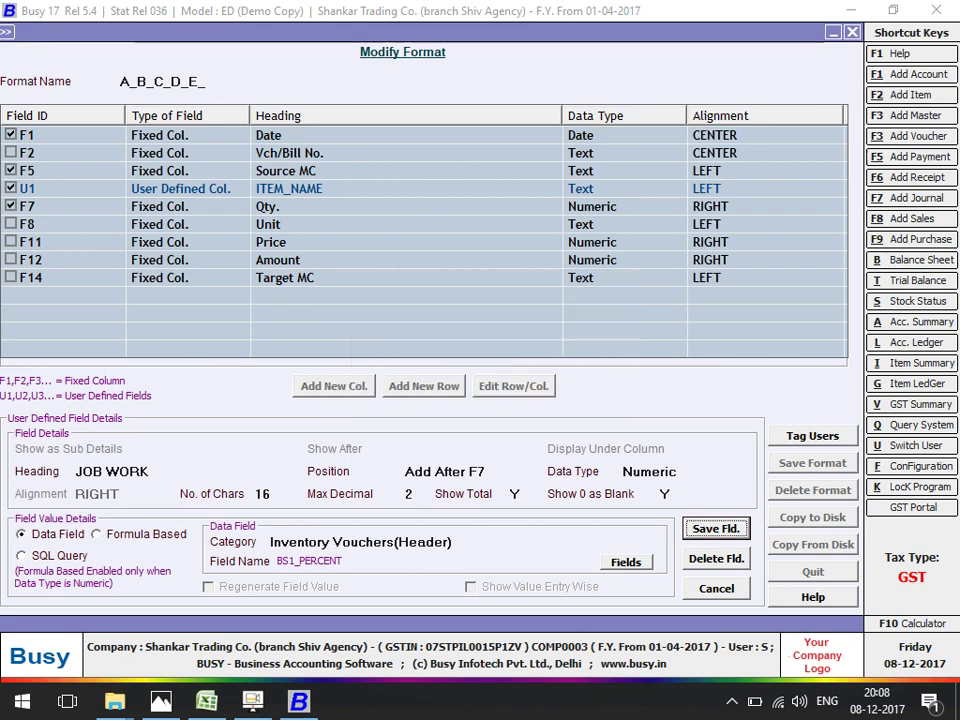
Save the A_B_C_D_E_ format and reload the stock transfer query for item D.NO.-10001.
key("F2")
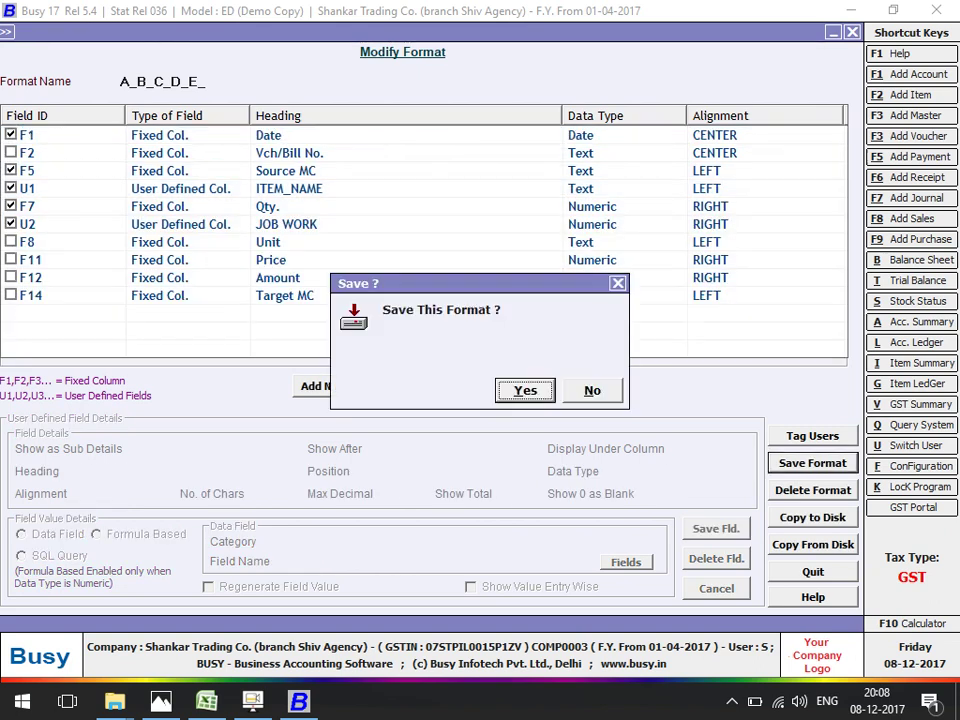
key("Return")
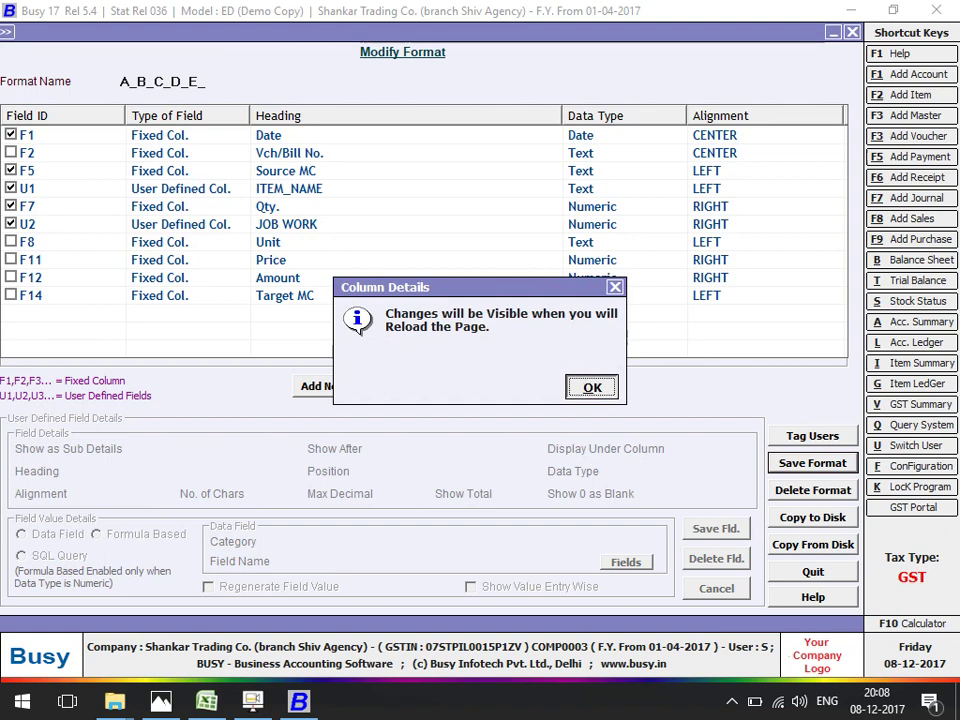
key("Return")
key("Escape")
key("F2")
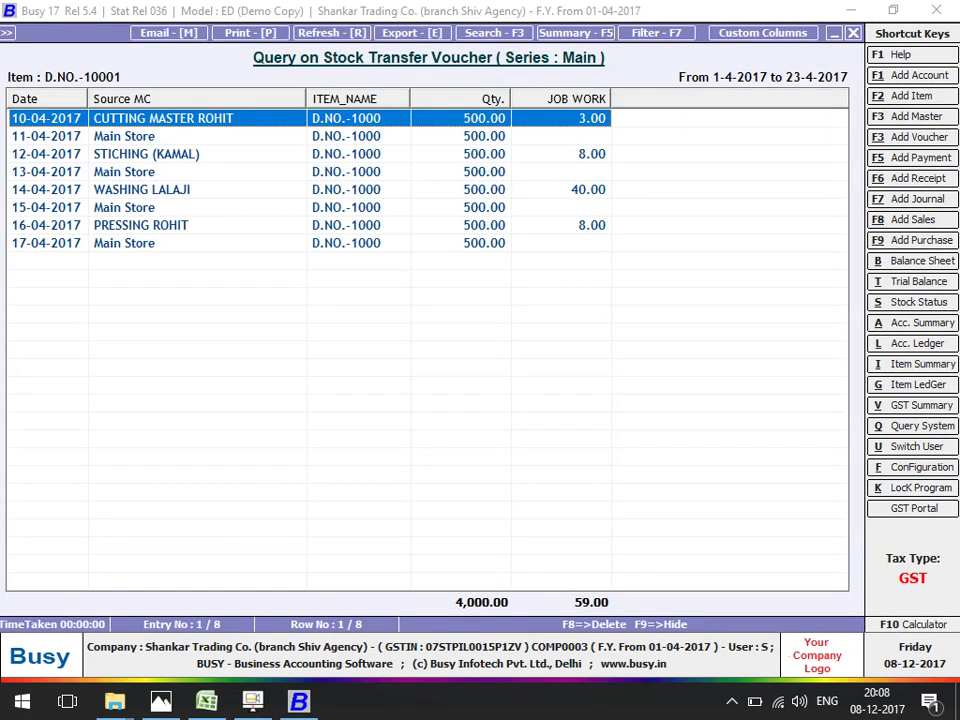
Review the JOB WORK values across the dated rows of the stock transfer query.
key("Down")
key("Down")
key("Down")
key("Down")
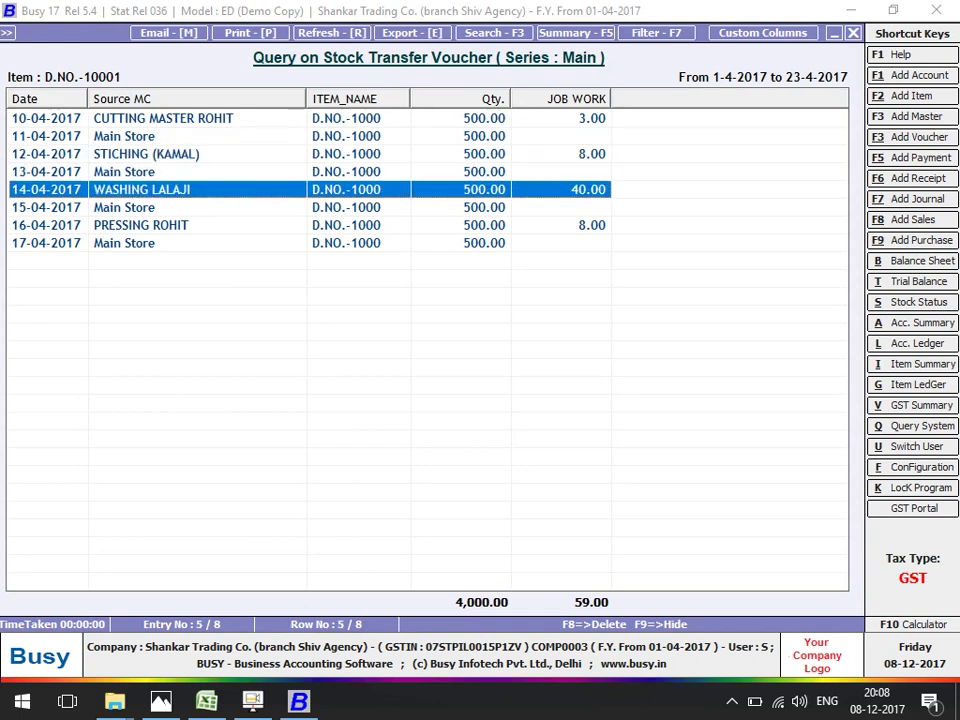
key("Down")
key("Down")
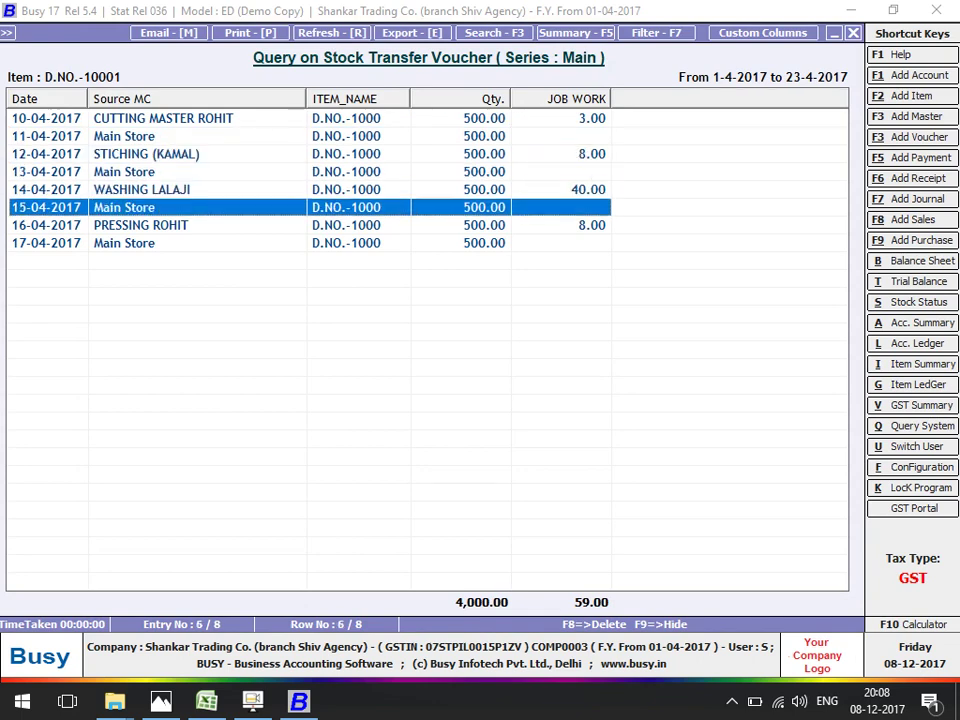
key("Up")
key("Up")
key("Up")
key("Up")
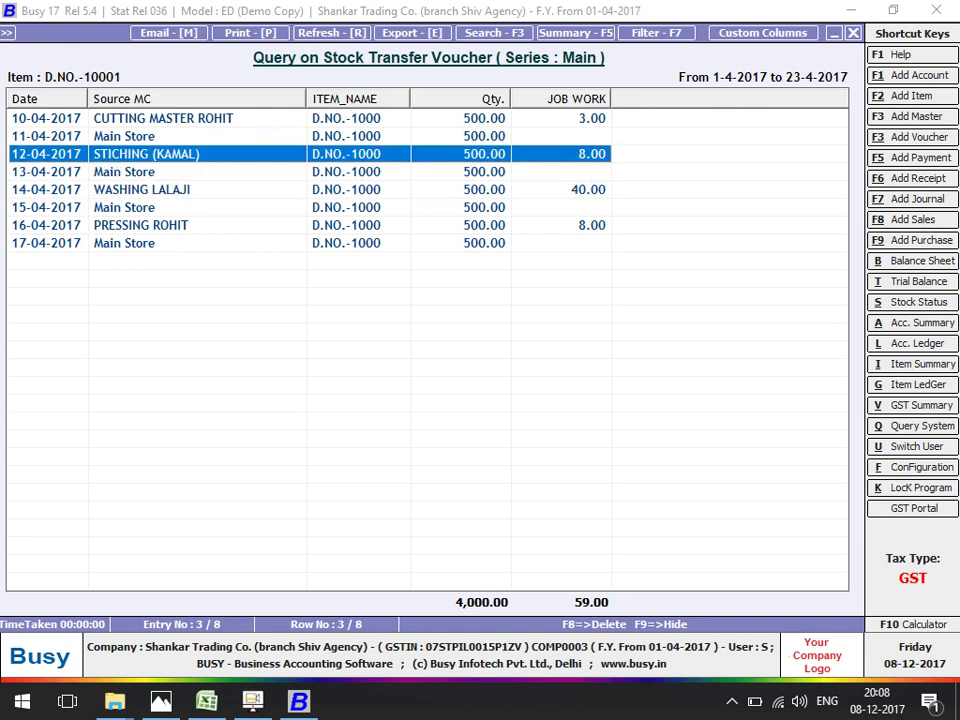
Open the 10-04-2017 voucher from the query, check its JOB WORK CHARGE rate and amount, and close it.
key("Up")
key("Up")
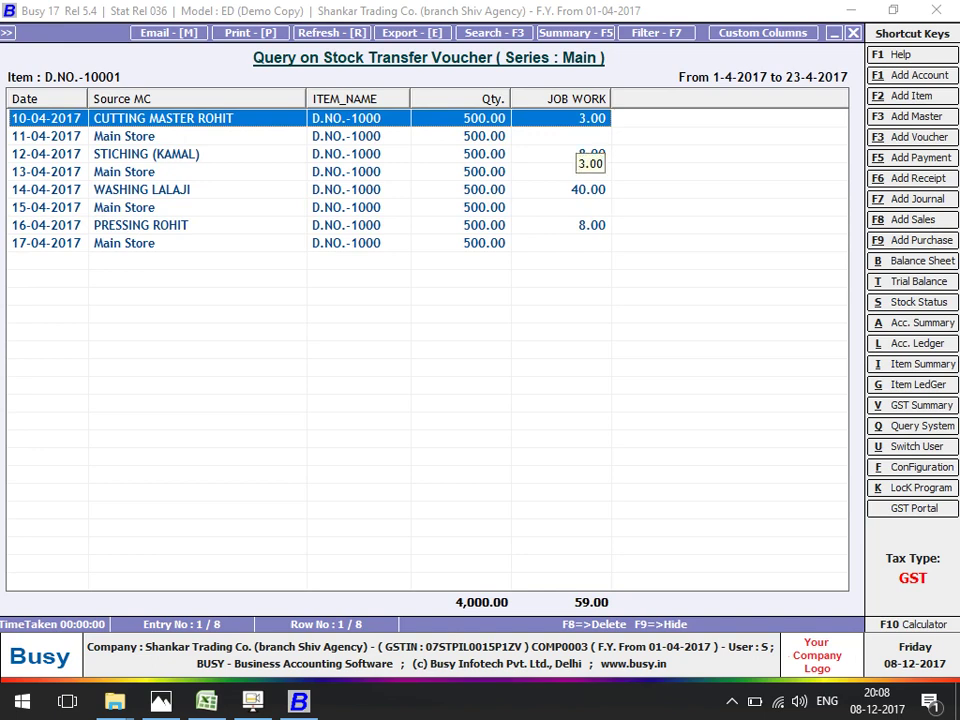
key("Return")
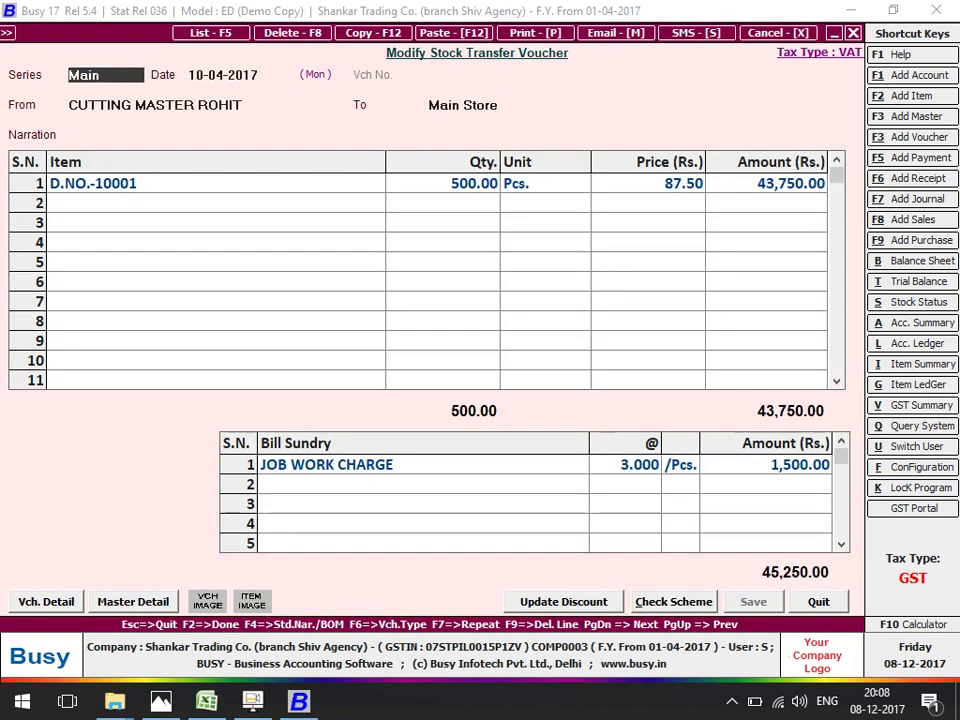
key("Escape")
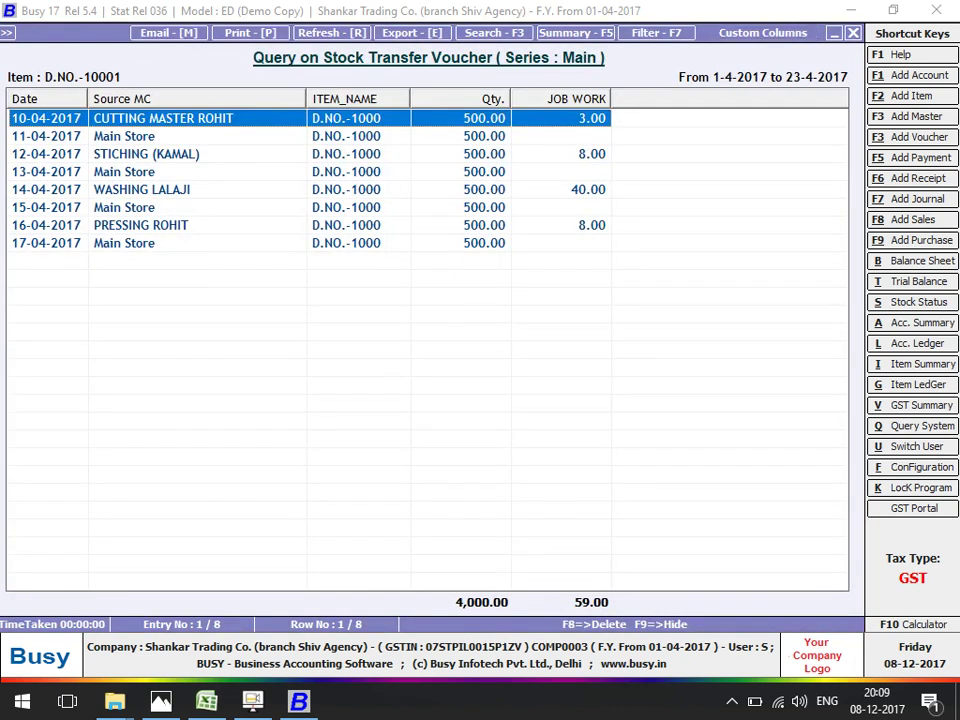
Start a new user-defined column in the A_B_C_D_E_ format with the heading TOTAL_AMOUNT FOR JOB WORK.
key("alt+c")
key("Return")
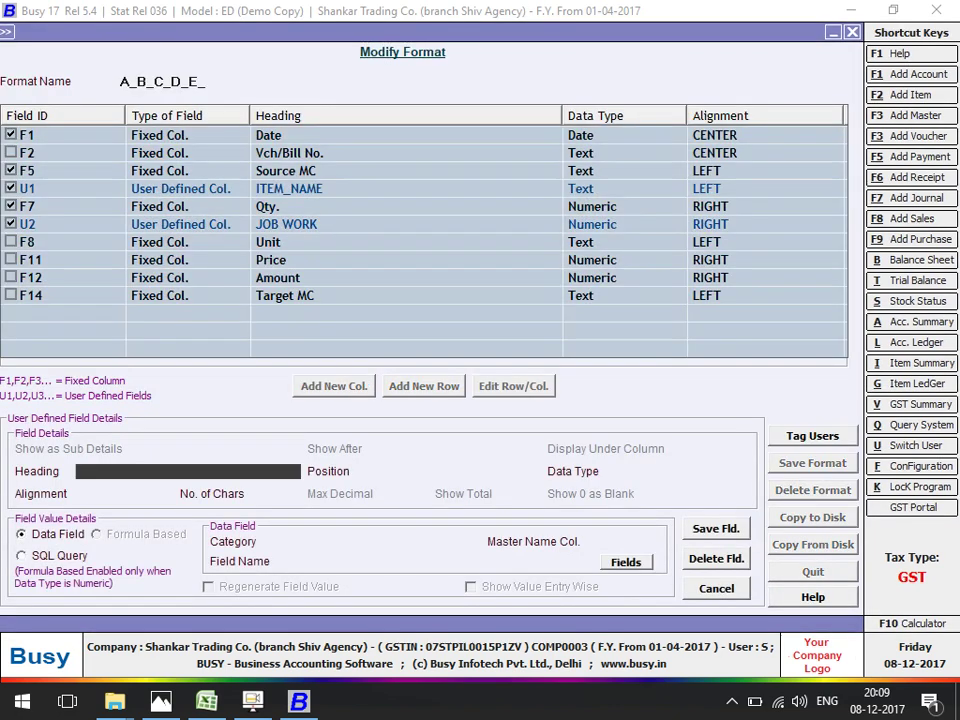
type("TOTAL_AMOU")
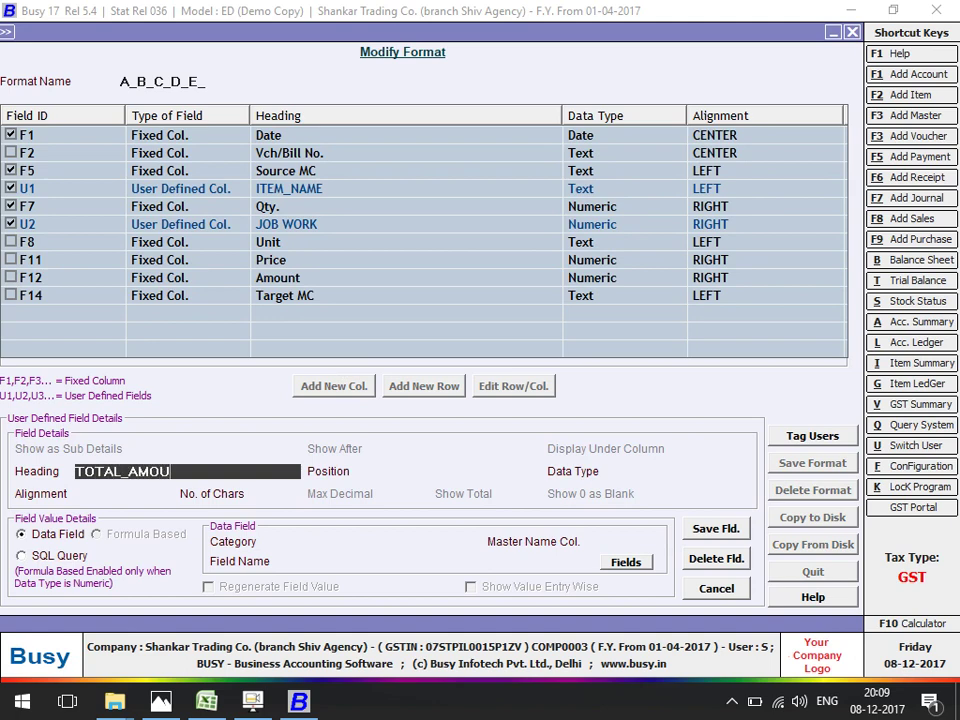
type("NT FOR")
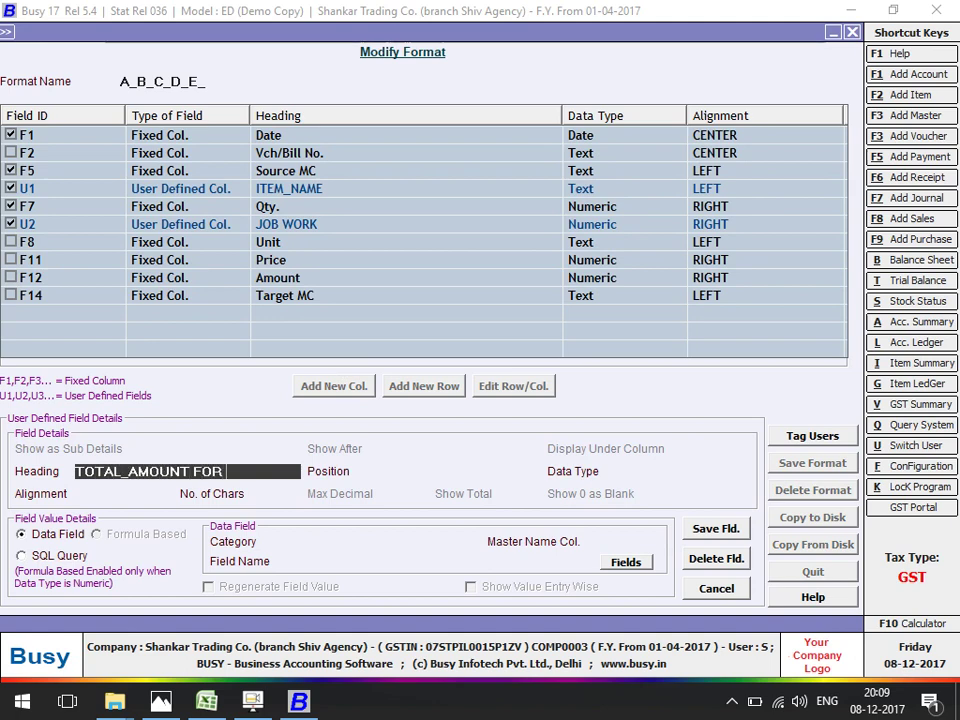
type(" JOB WORK")
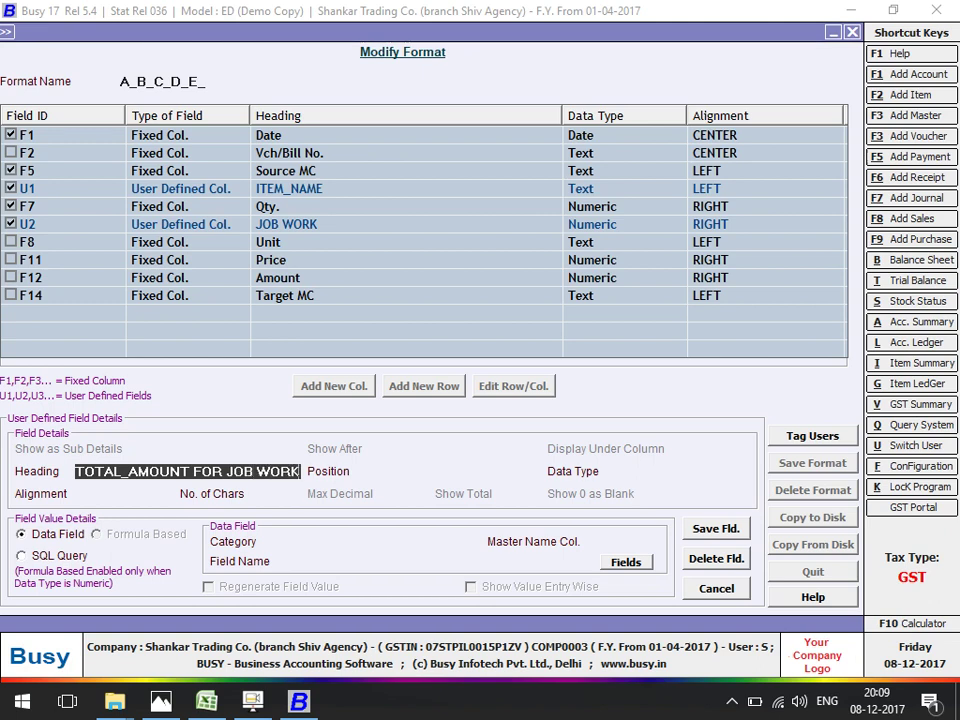
key("Return")
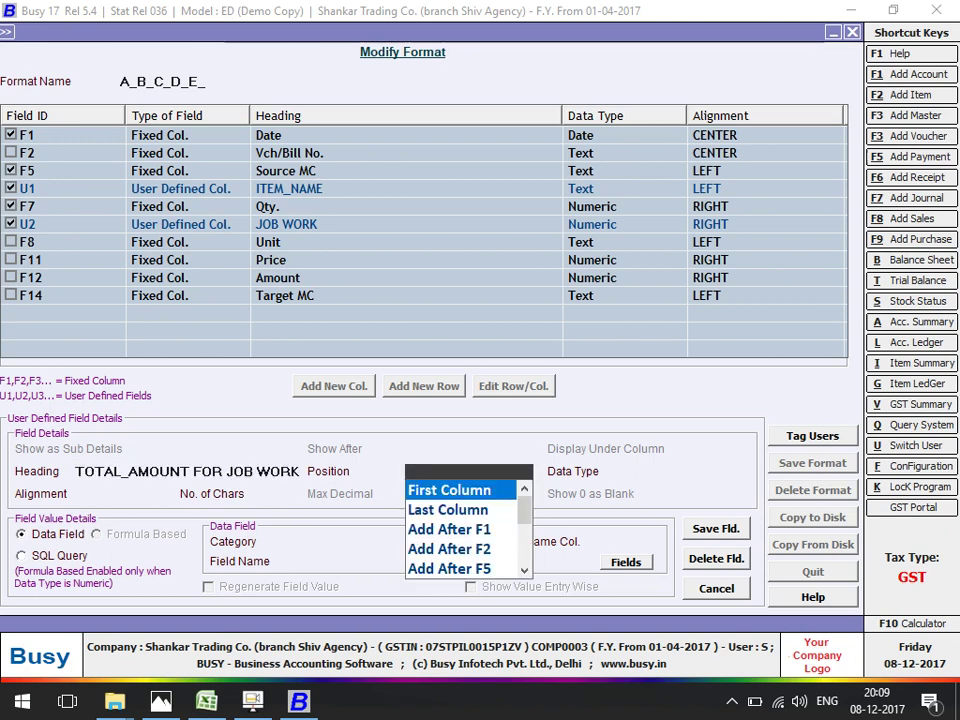
Position the TOTAL_AMOUNT FOR JOB WORK column after the JOB WORK column, U2.
key("Down")
key("Down")
key("Down")
key("Down")
key("Down")
key("Down")
key("Down")
key("Down")
key("Down")
key("Down")
key("Down")
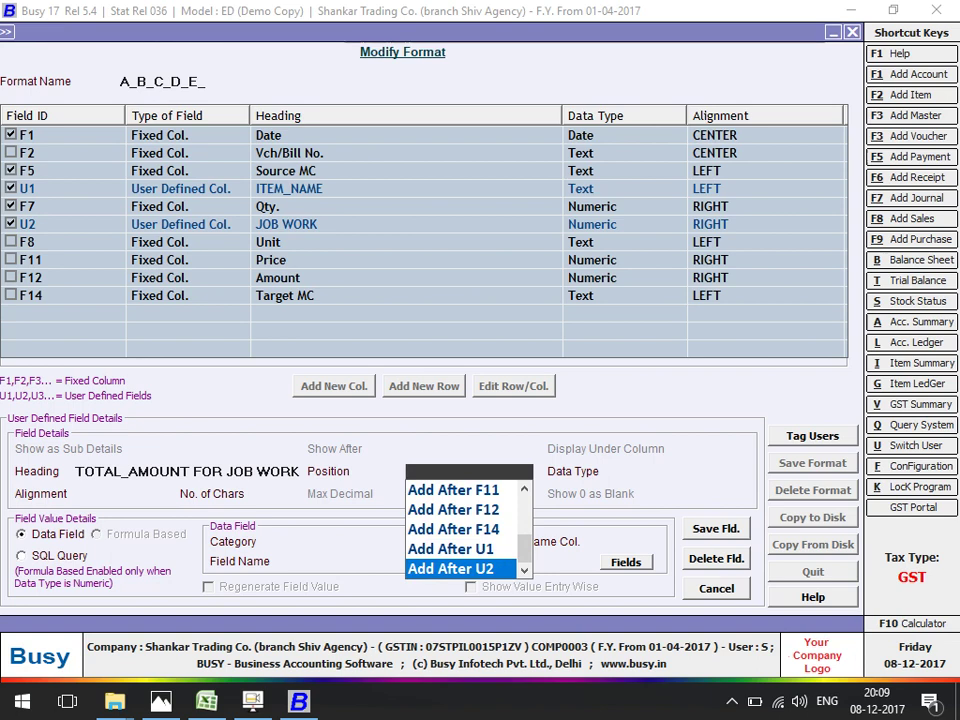
key("Return")
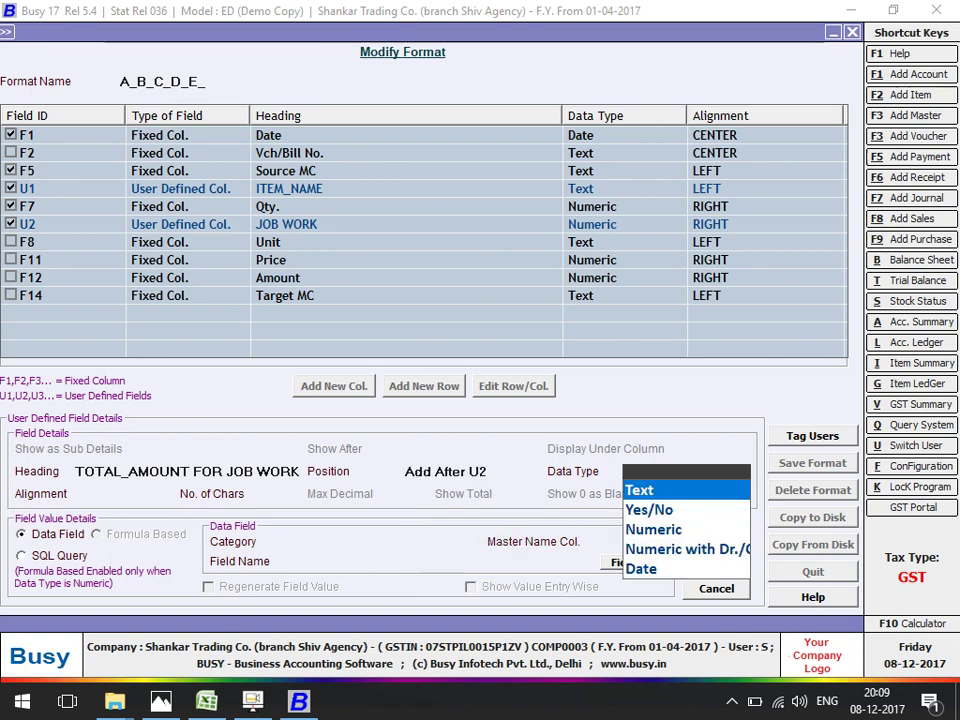
Make the TOTAL_AMOUNT FOR JOB WORK column Numeric with 16 characters and 2 decimals, and set its value to Formula Based.
key("Down")
key("Down")
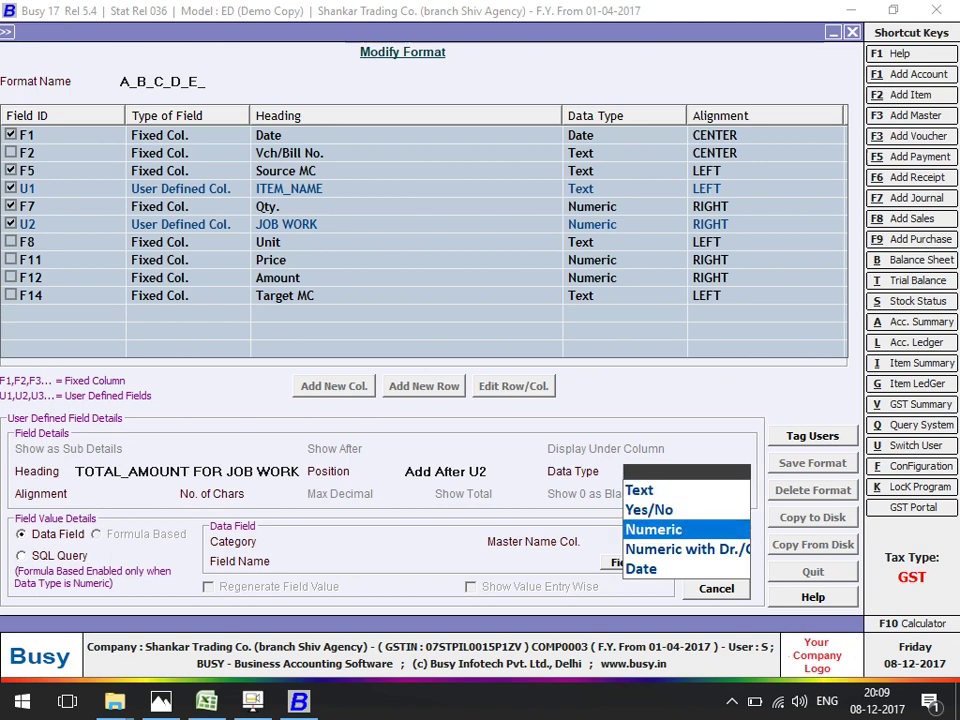
key("Return")
key("Return")
key("Return")
key("Return")
key("Return")
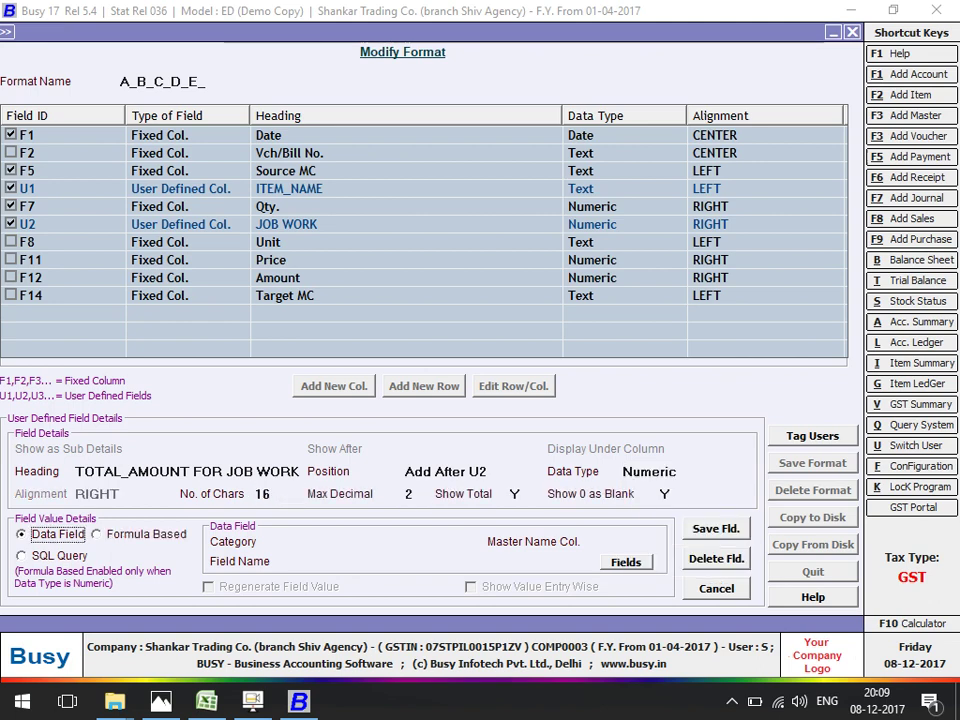
key("Return")
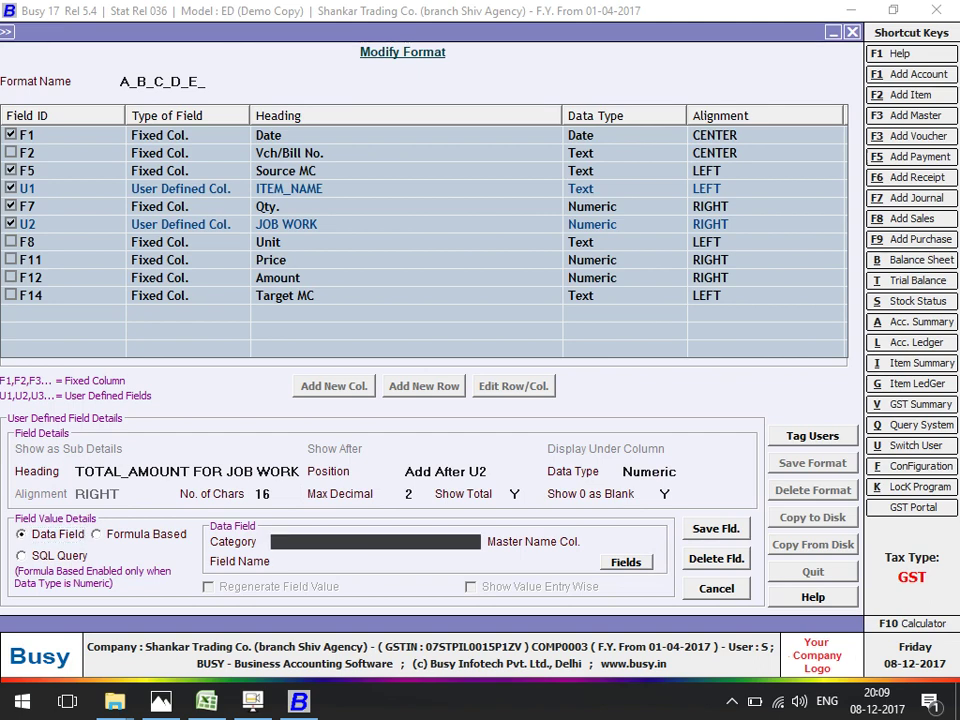
key("Escape")
key("Return")
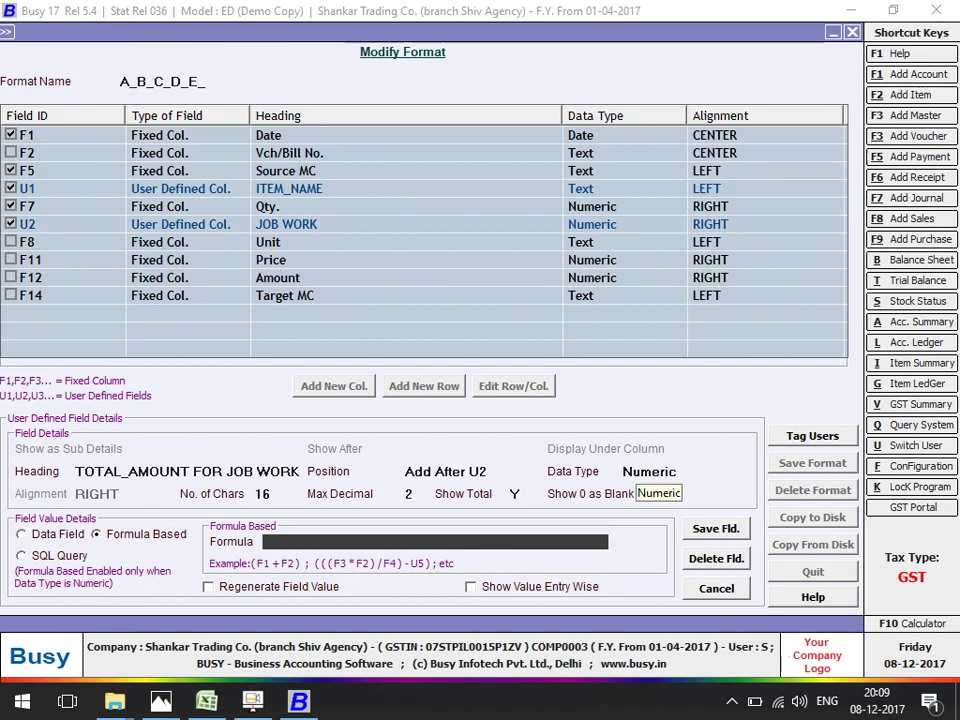
Switch to the Purchases sheet in Excel and enter 2 in cell X18 and 3 in cell Y18.
key("alt+Tab")
key("Down")
key("Down")
key("Down")
key("Down")
key("Down")
key("Down")
key("Down")
key("Down")
key("Down")
key("Down")
key("Down")
key("Down")
key("Down")
key("Down")
key("Down")
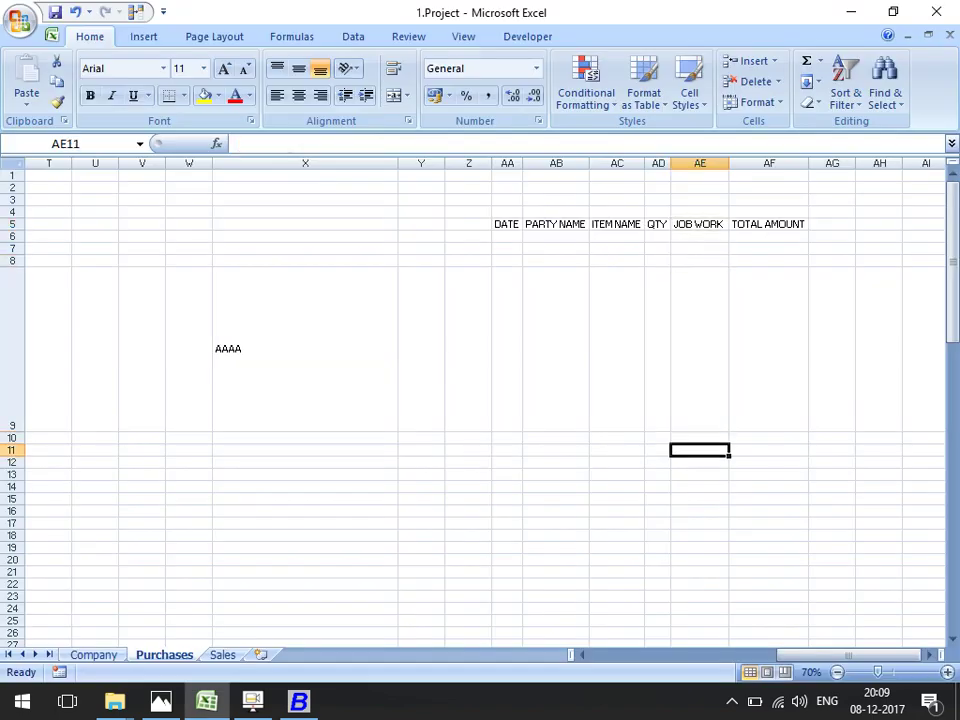
key("Left")
key("Left")
key("Left")
key("Left")
key("Left")
key("Left")
key("Left")
key("Left")
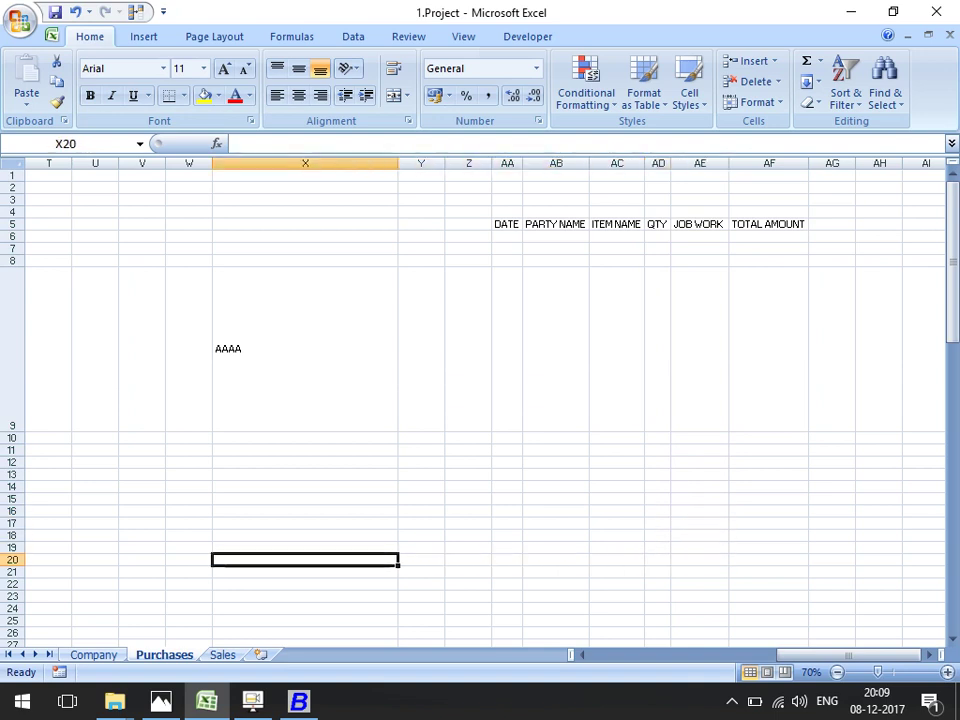
key("Up")
key("Right")
key("Up")
type("2")
key("Return")
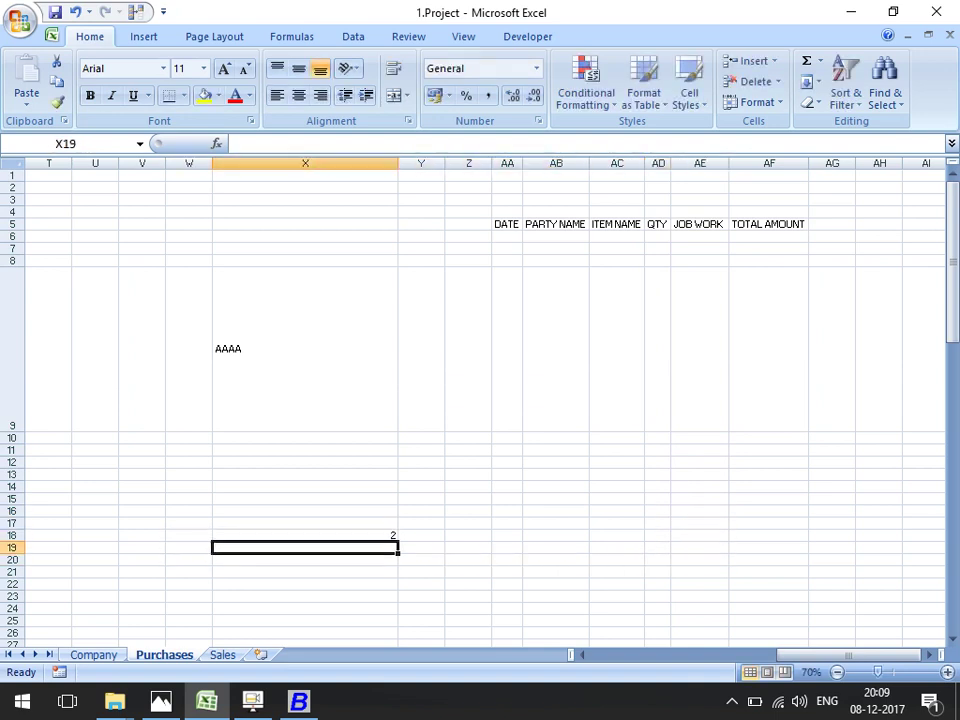
key("Up")
key("Right")
type("3")
key("Return")
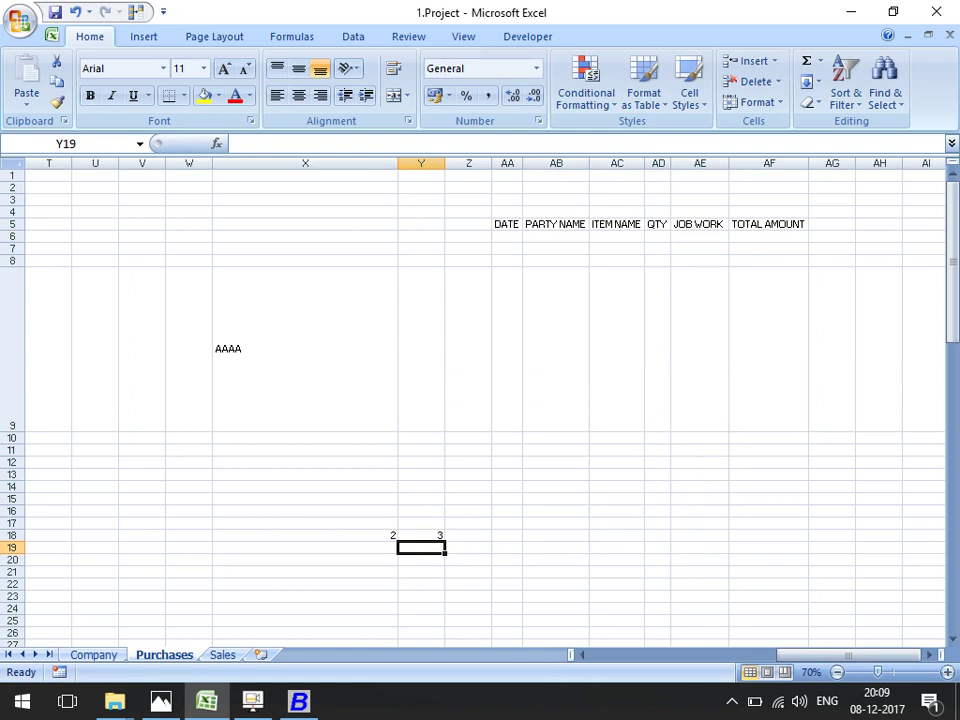
Enter the addition formula =X18+Y18 in cell Z18 and inspect its cell references.
left_click(468, 535)
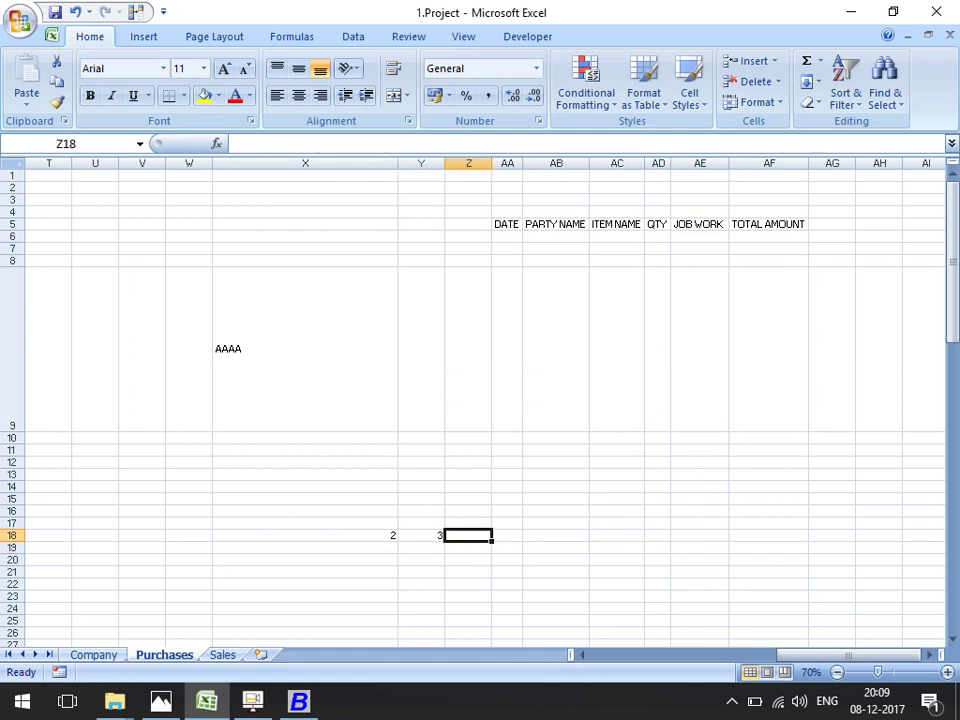
type("=")
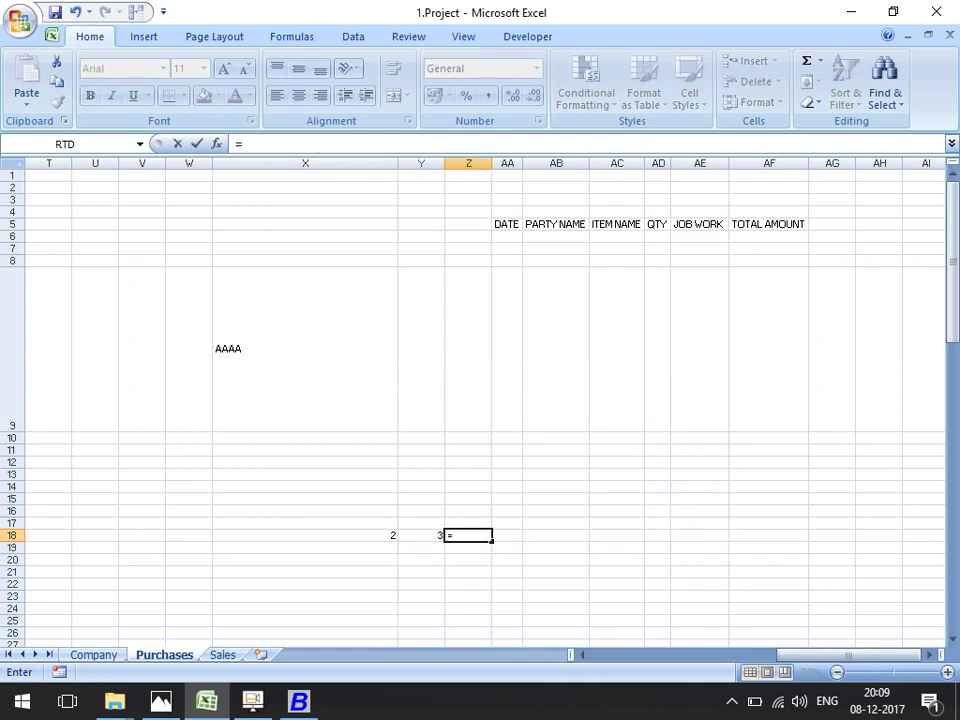
key("Left")
key("Left")
type("+")
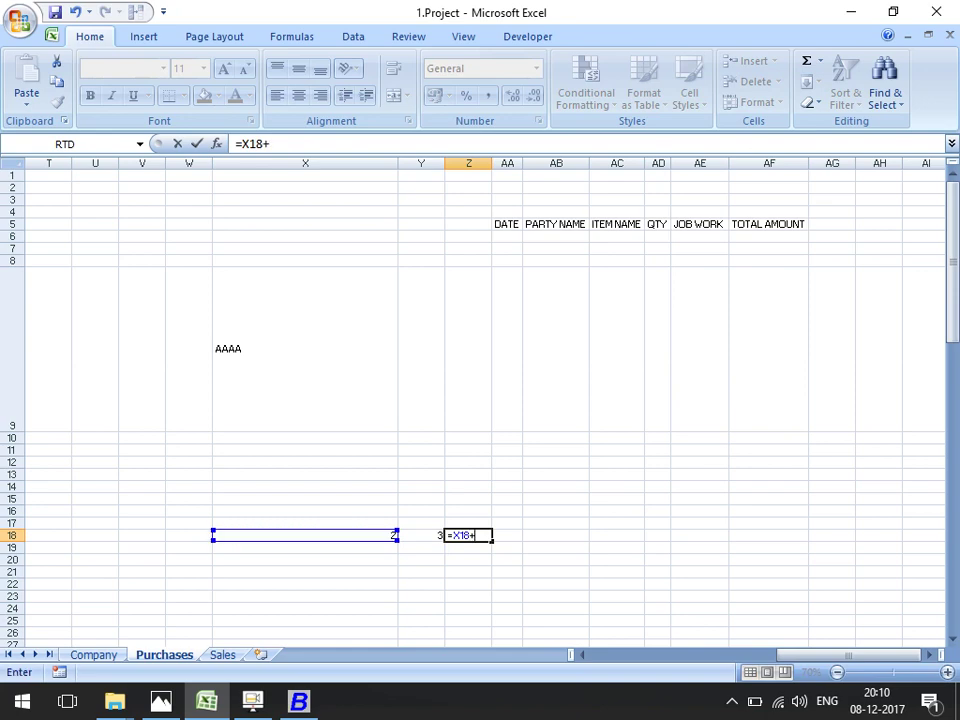
key("Left")
key("Return")
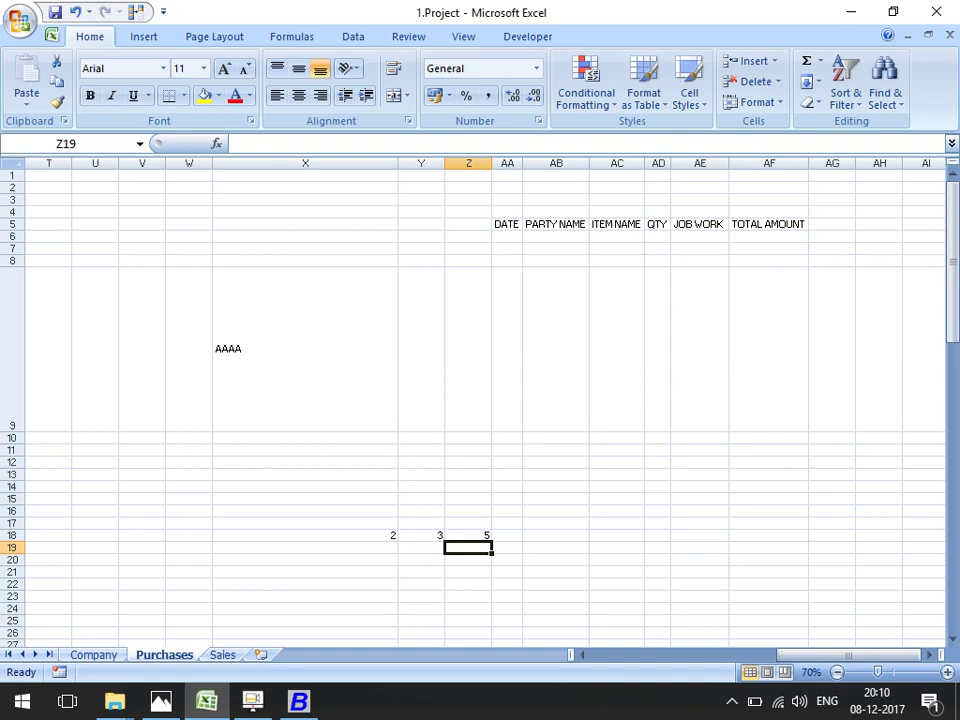
left_click(468, 535)
key("F2")
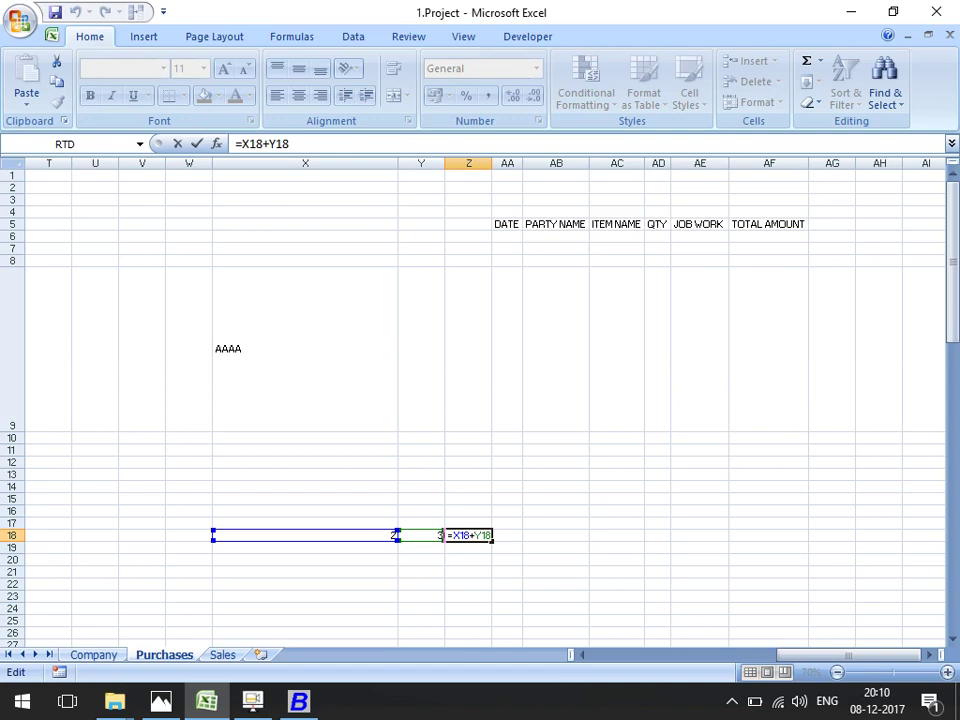
key("Escape")
Enter 2 in cell X19 and 3 in cell Y19 as values for a second formula example.
key("Down")
key("Left")
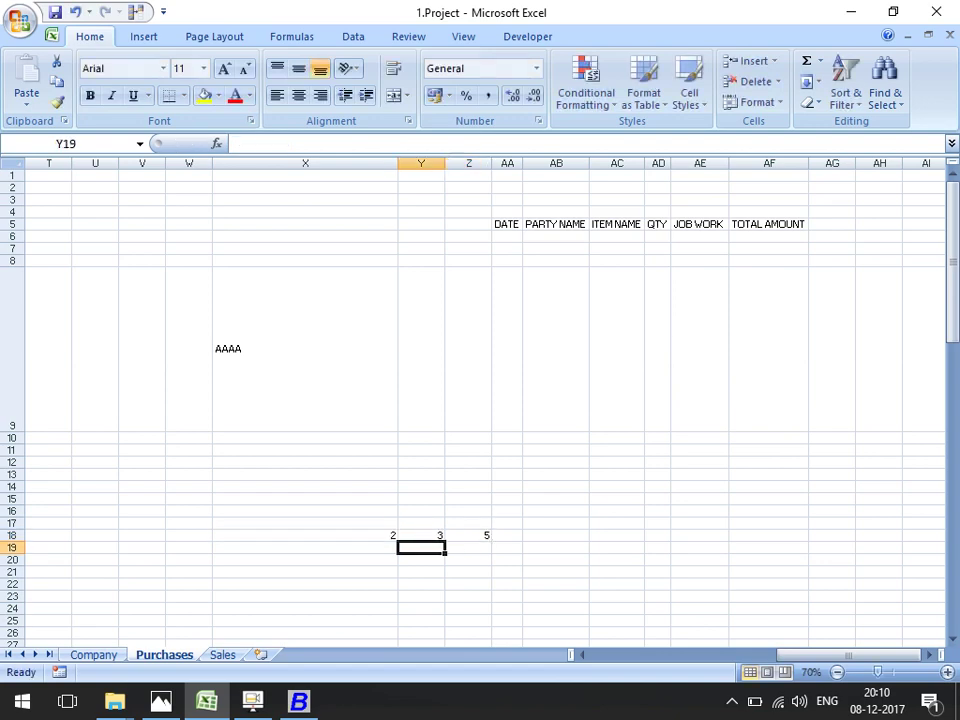
key("Left")
type("2")
key("Return")
key("Up")
key("Right")
type("3")
key("Return")
Enter the multiplication formula =X19*Y19 in cell Z19 and inspect its cell references.
key("Up")
key("Right")
type("=")
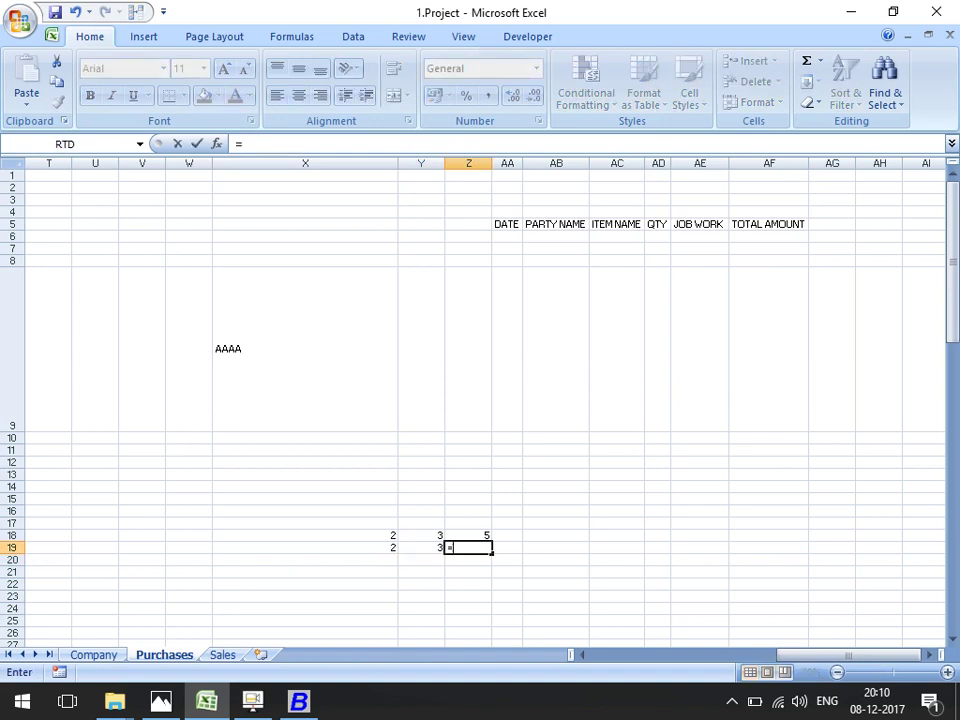
key("Left")
key("Left")
key("Left")
key("Right")
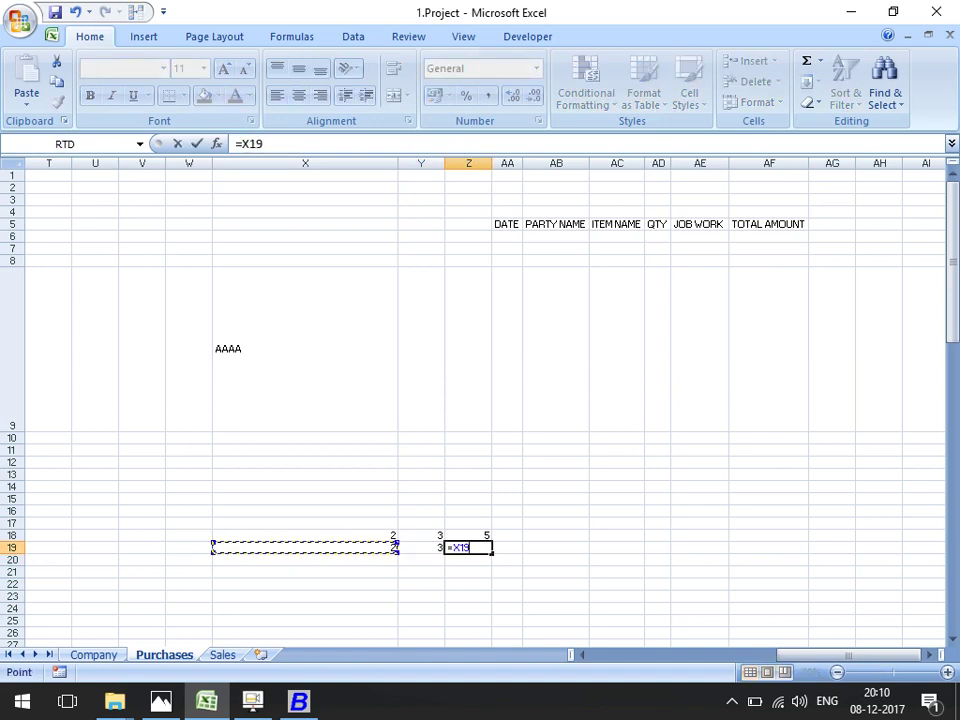
type("*3")
key("BackSpace")
key("Left")
key("Return")
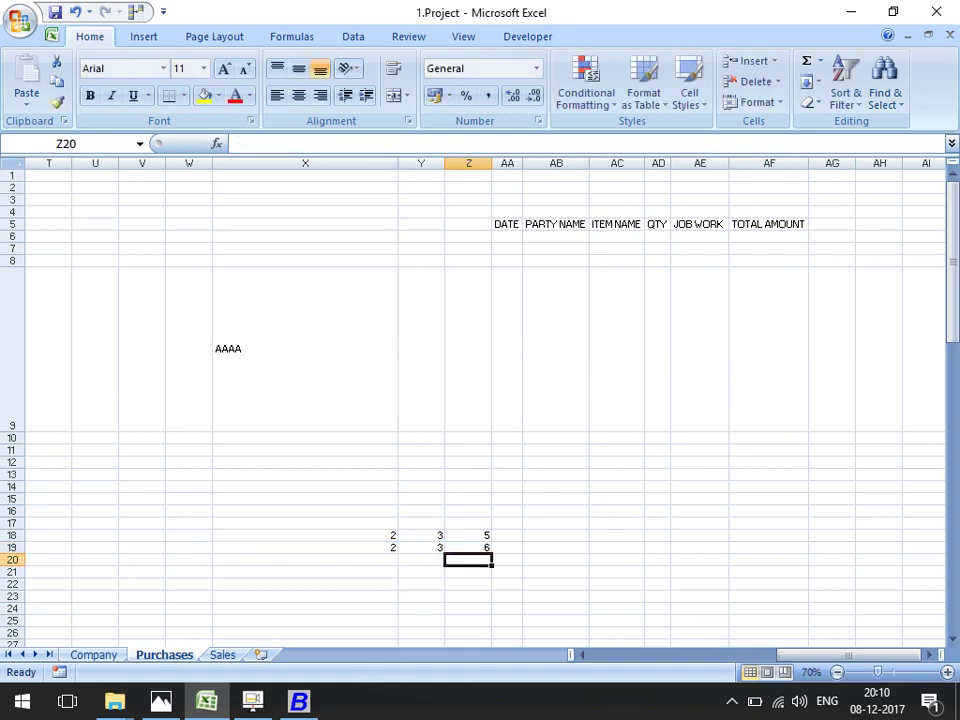
key("Up")
key("F2")
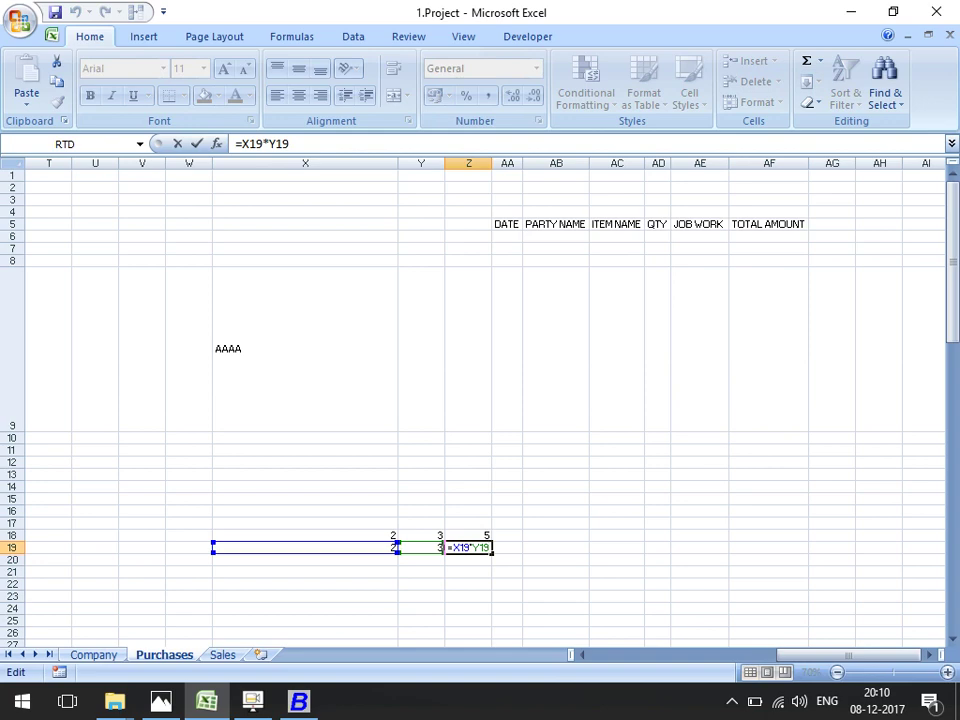
key("Escape")
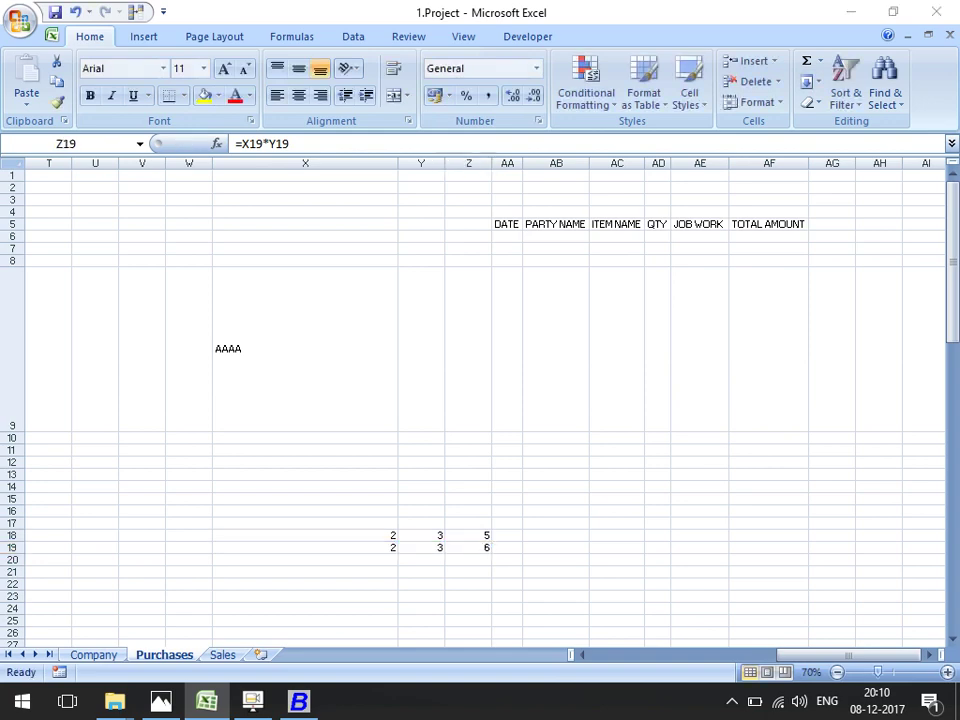
Switch back to Busy, discard the unfinished TOTAL_AMOUNT FOR JOB WORK column, and return to the stock transfer query.
key("alt+Tab")
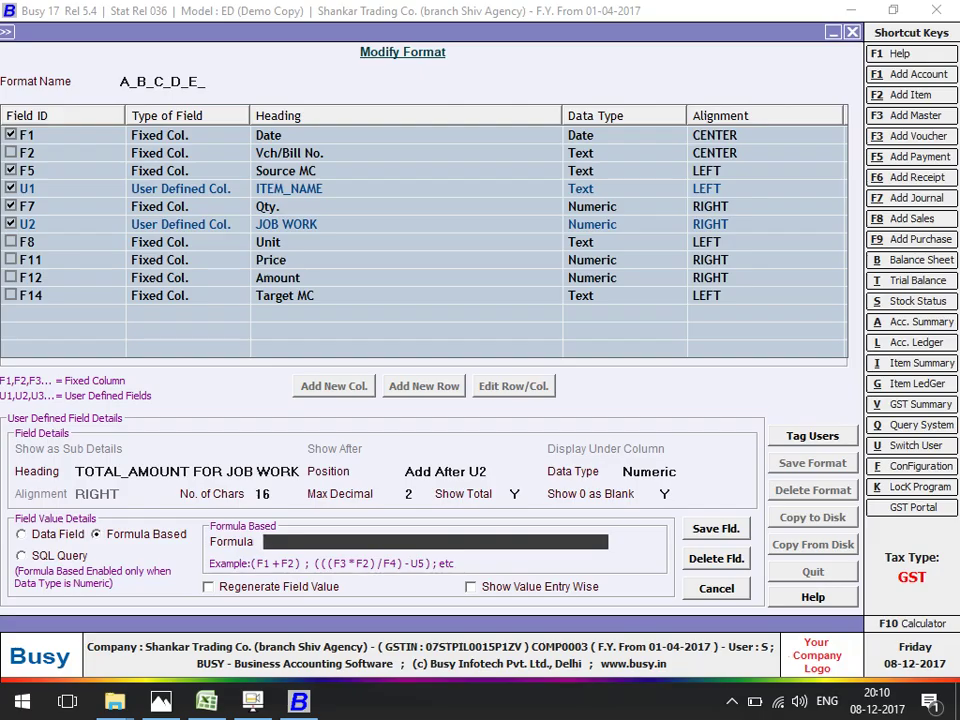
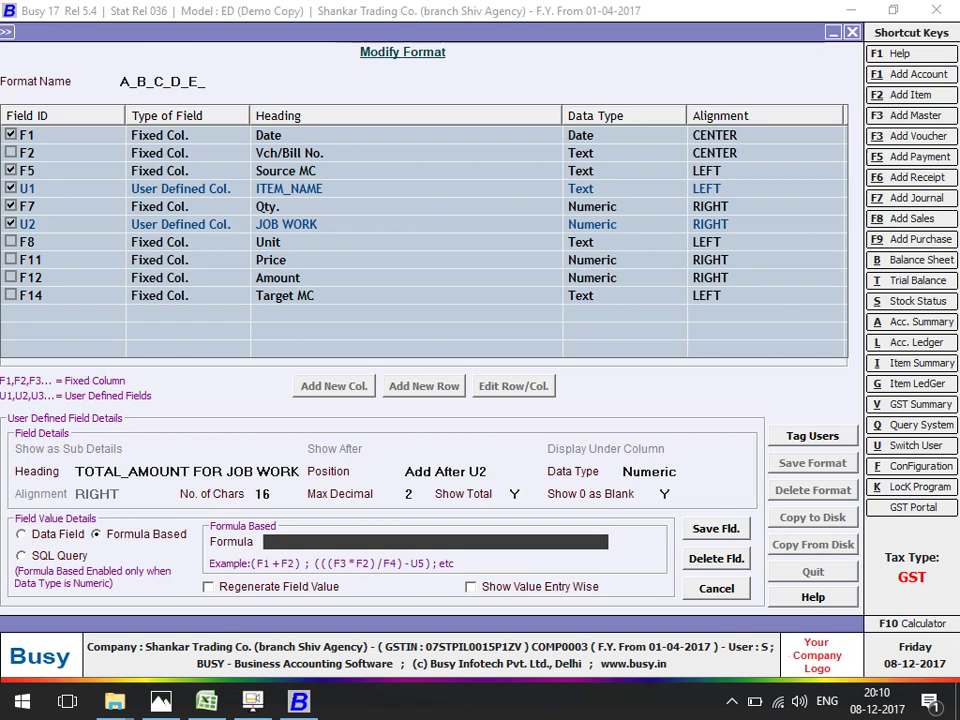
key("Escape")
key("Return")
key("Escape")
key("Return")
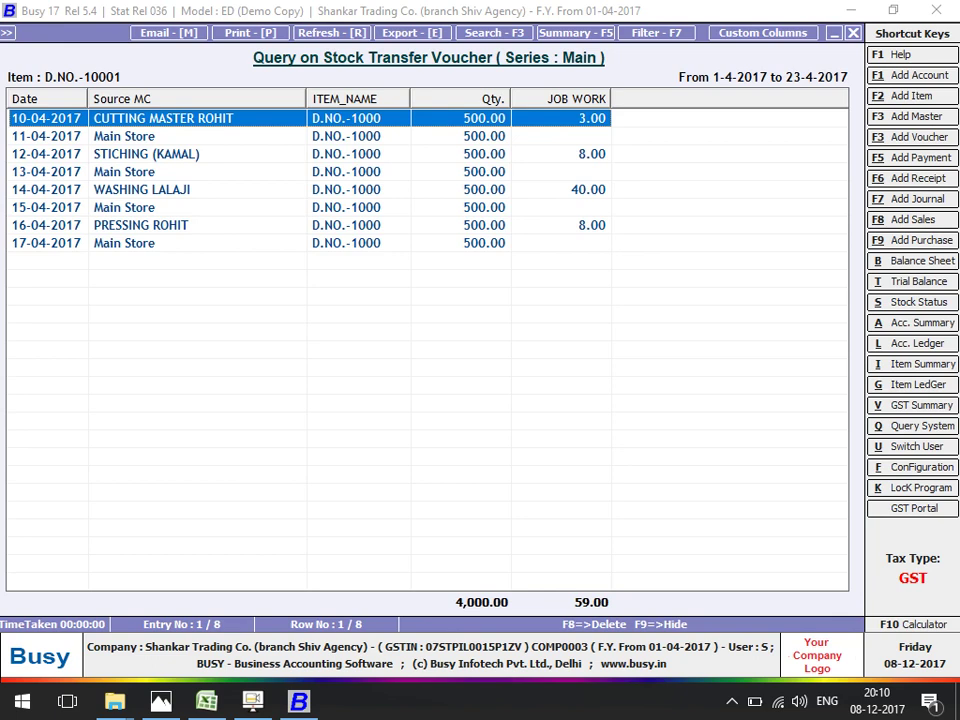
Open the 10-04-2017 voucher from the query, check its JOB WORK CHARGE amount again, and close it.
key("Return")
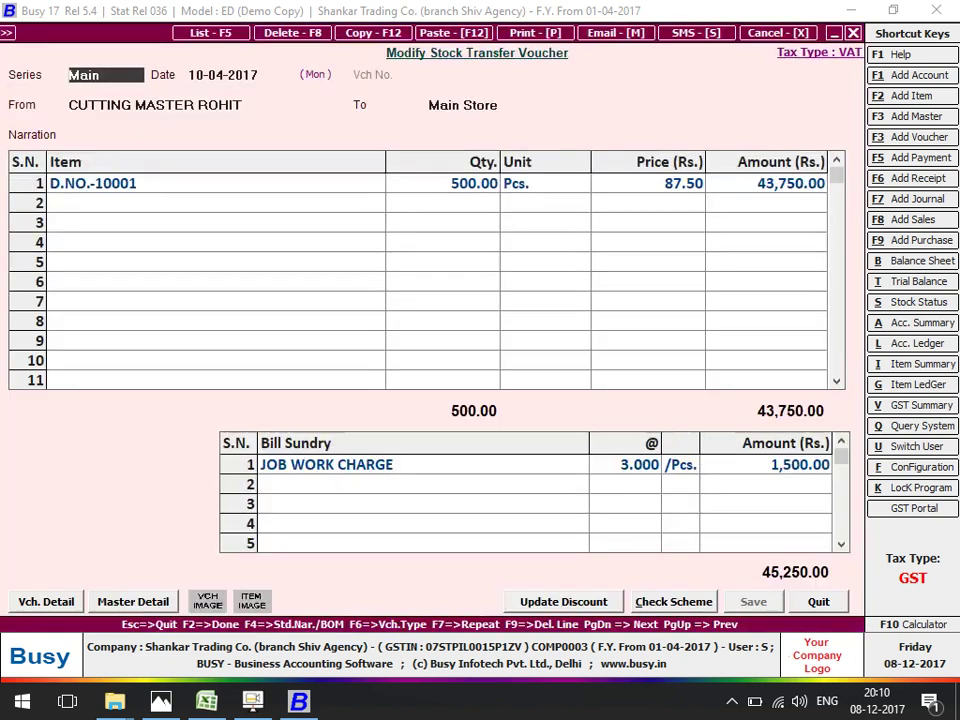
key("Escape")
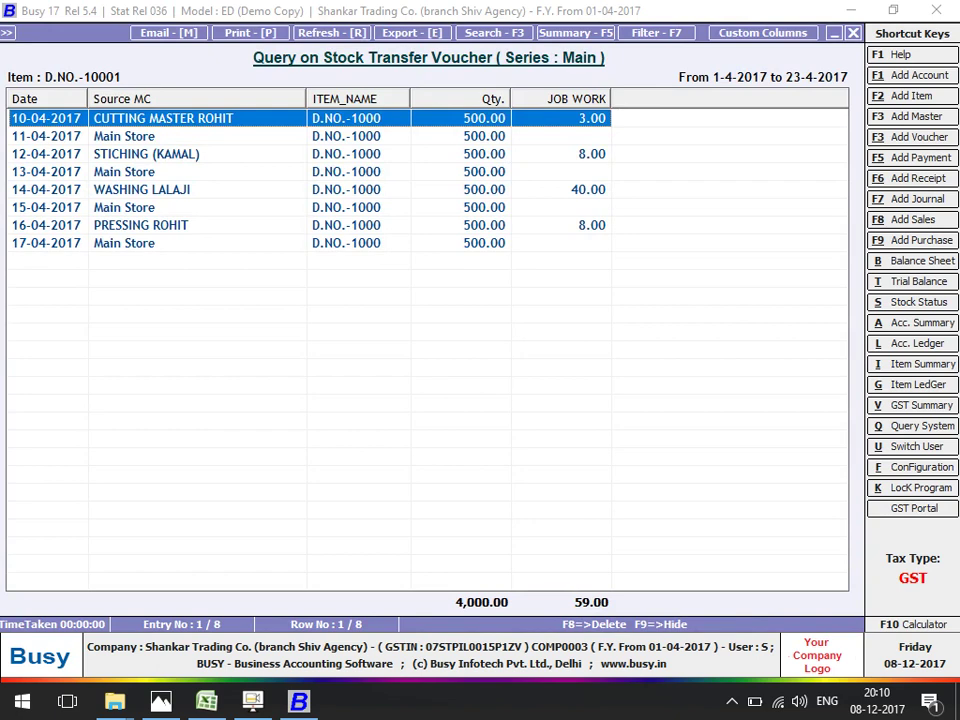
key("Return")
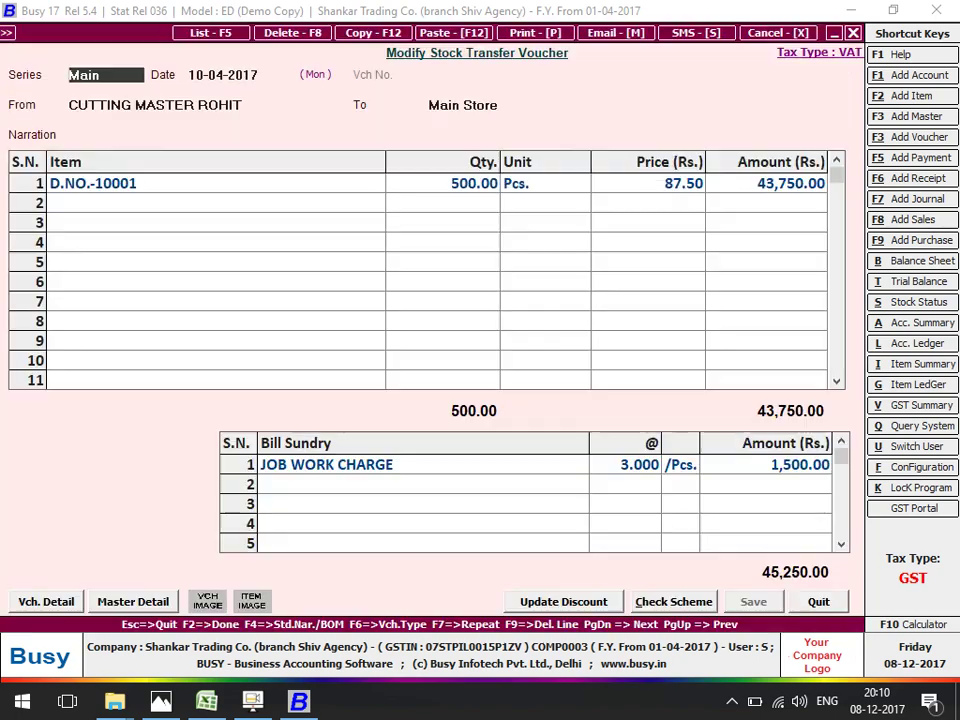
key("Escape")
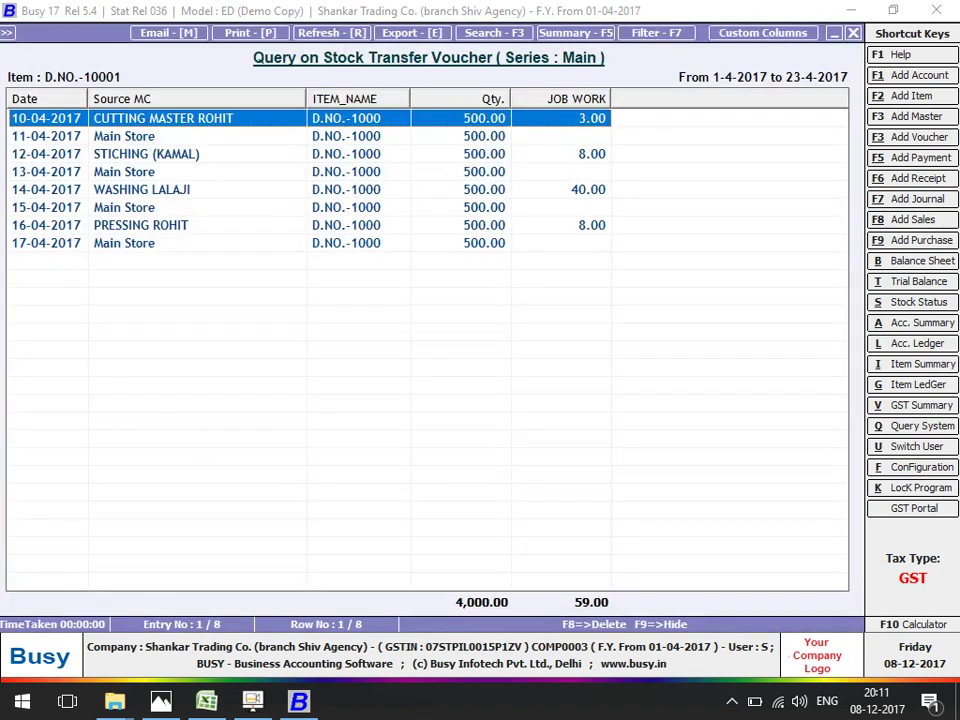
Reopen the A_B_C_D_E_ format and start a new user-defined column with the heading JOB WORK AMOUNT.
key("alt+c")
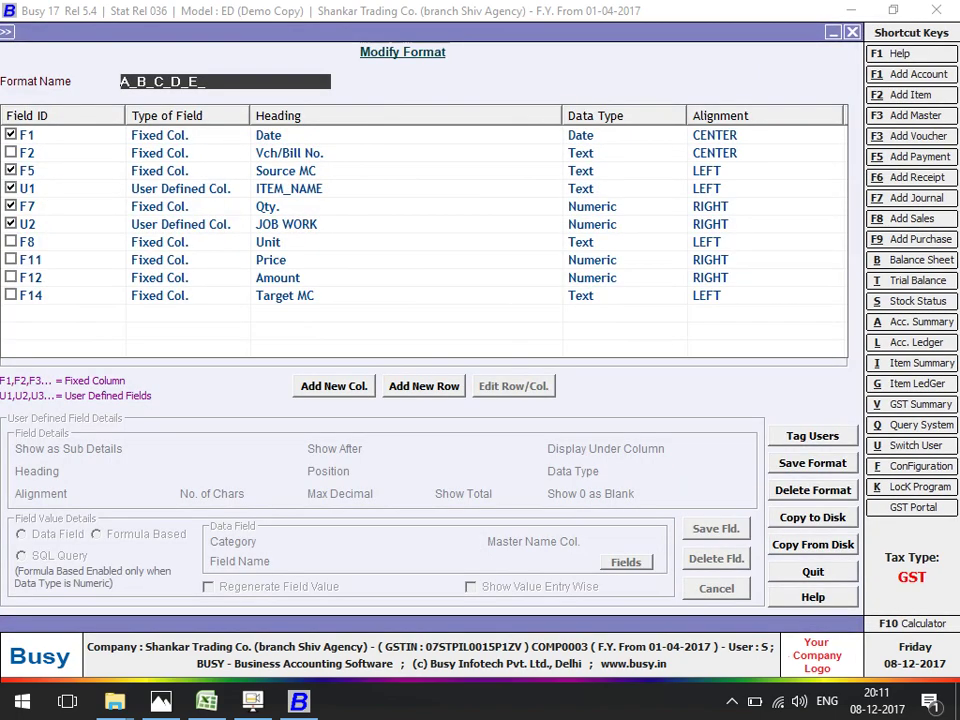
type("JOB WO")
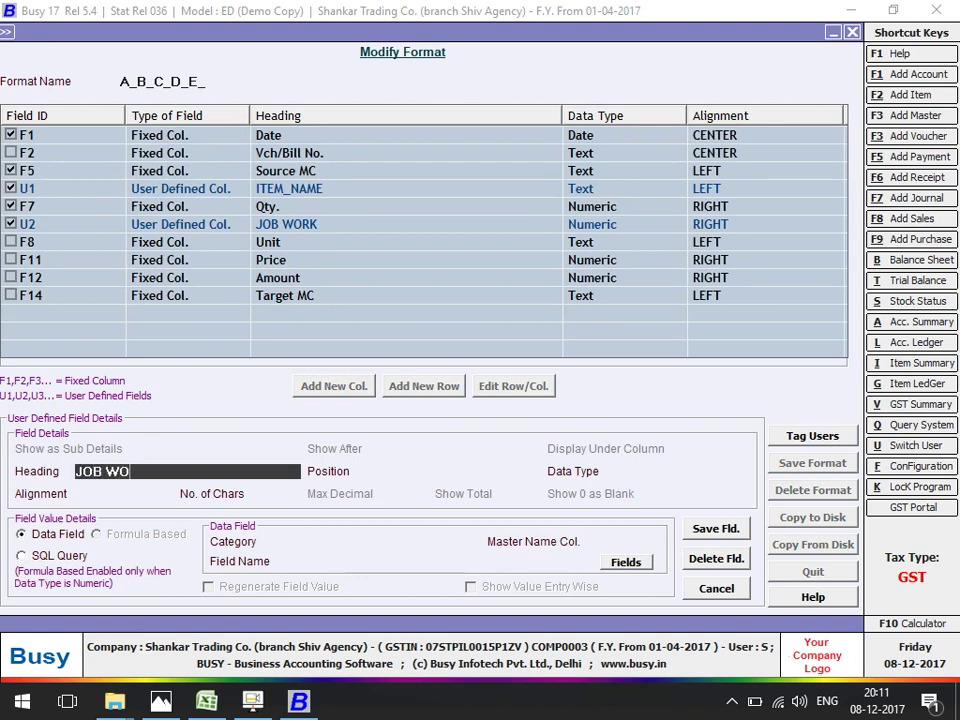
type("RK AMOUNT")
key("Return")
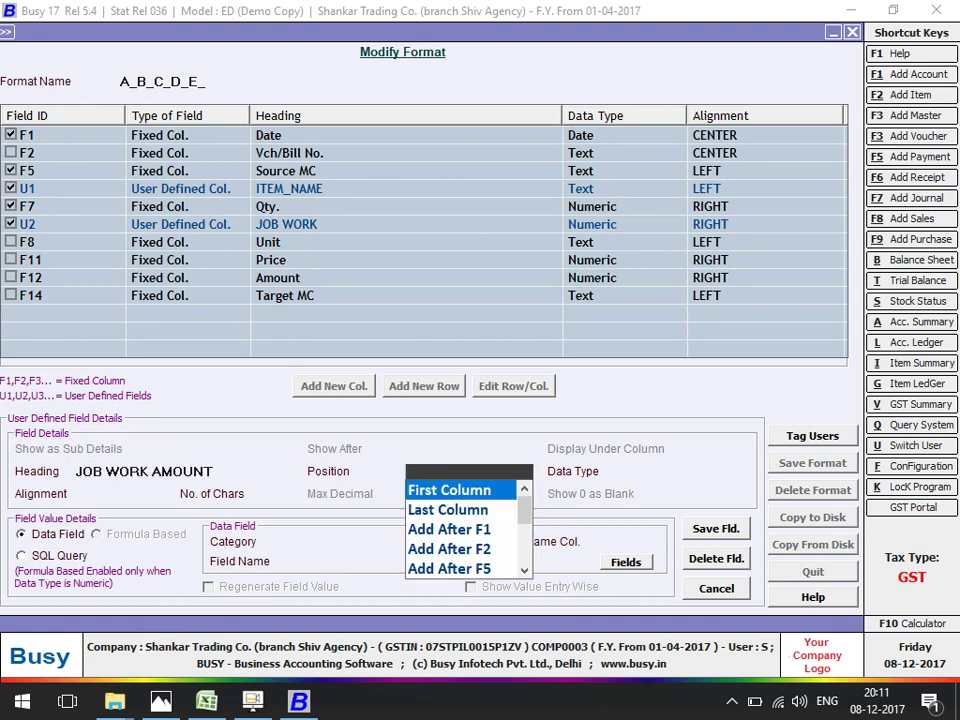
Position the JOB WORK AMOUNT column after the JOB WORK column, U2.
key("Down")
key("Down")
key("Down")
key("Down")
key("Down")
key("Down")
key("Down")
key("Down")
key("Down")
key("Down")
key("Return")
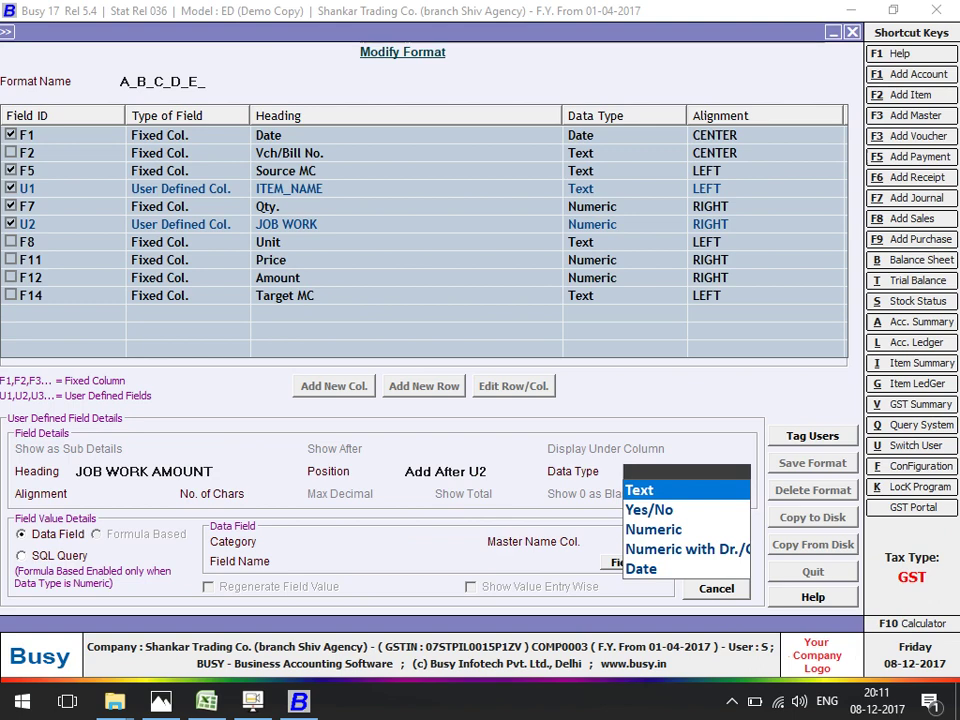
Make the JOB WORK AMOUNT column Numeric with 16 characters, 2 decimals, and both Show Total and Show 0 as Blank set to Y.
key("Down")
key("Down")
key("Return")
key("Return")
key("Return")
key("Return")
key("Return")
key("Return")
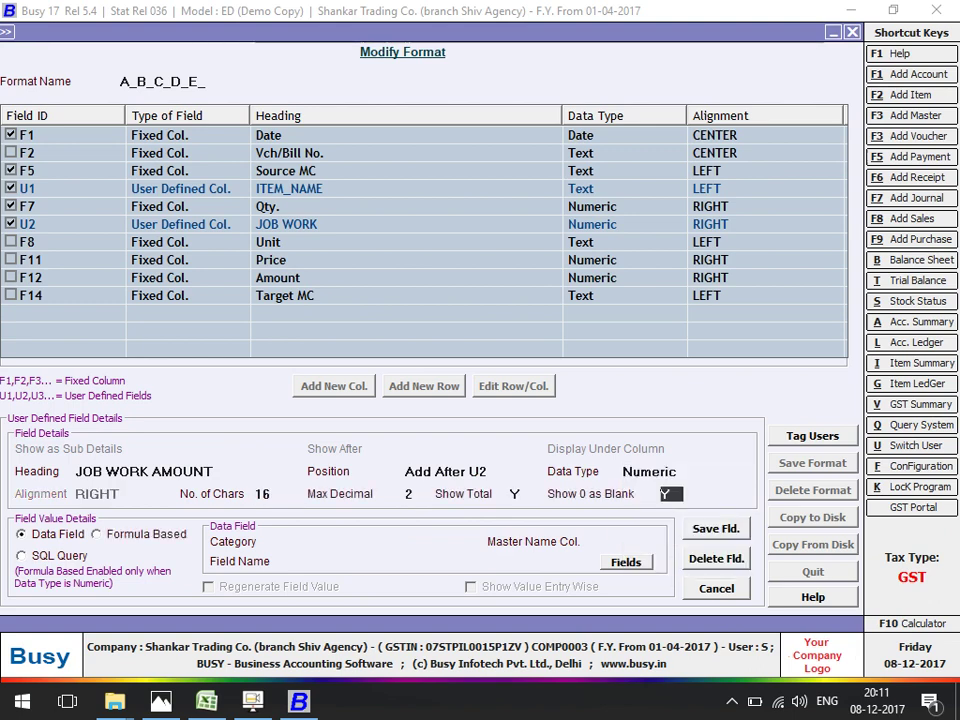
Base the JOB WORK AMOUNT column on a data field from the Inventory Vouchers(Body) category.
key("Return")
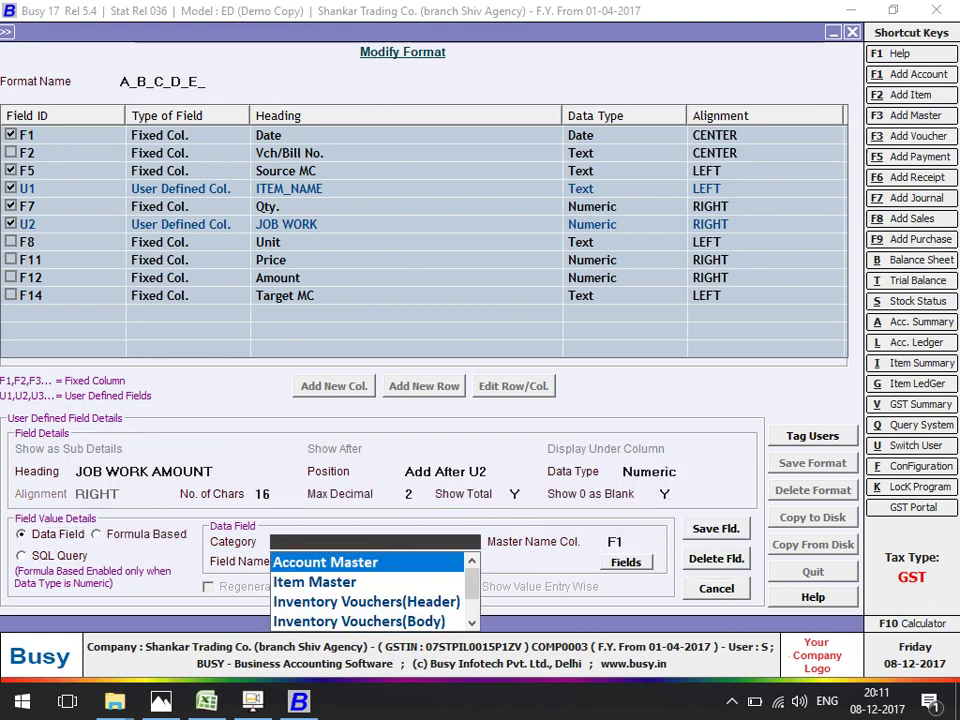
key("Down")
key("Down")
key("Down")
key("Return")
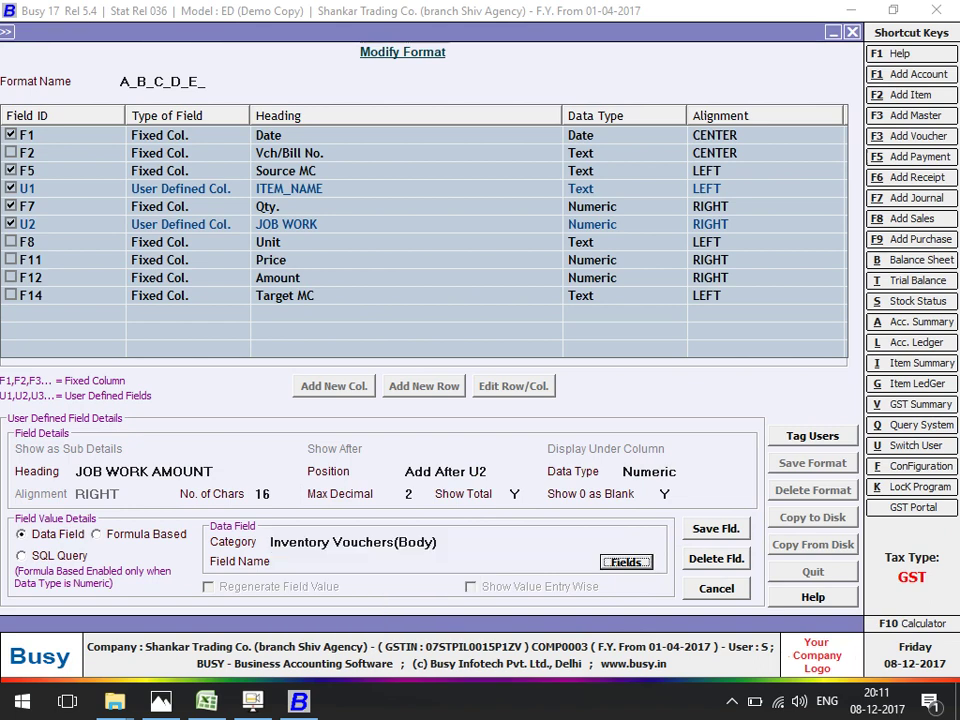
Look through the Inventory Vouchers(Body) field groups for a field suited to the JOB WORK AMOUNT column.
key("Return")
key("Down")
key("Down")
key("Down")
key("Down")
key("Down")
key("Down")
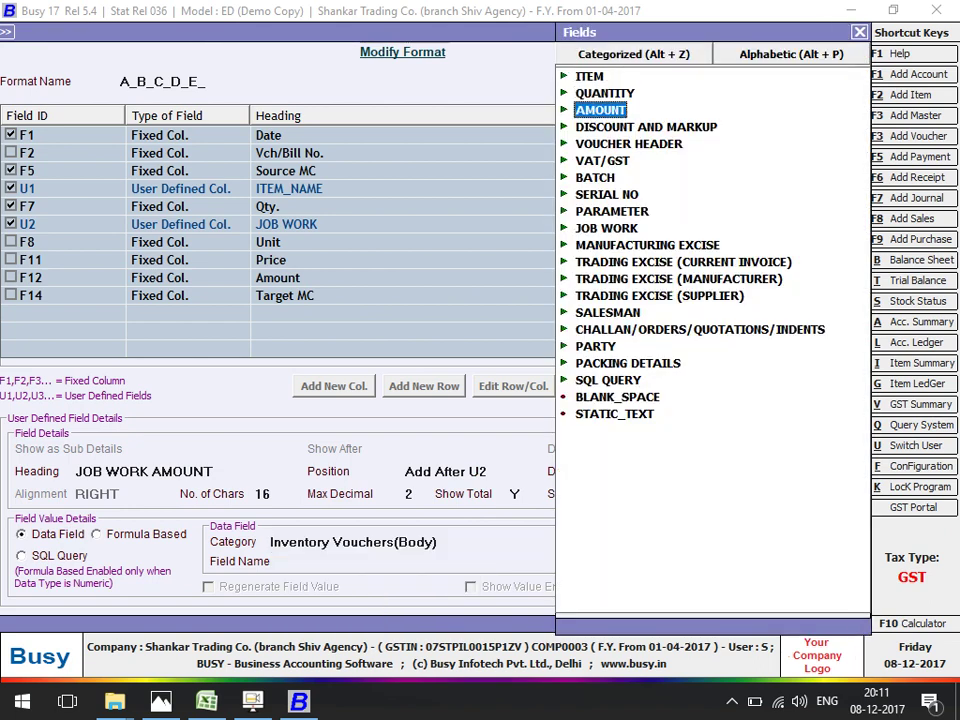
key("Up")
key("Up")
key("Up")
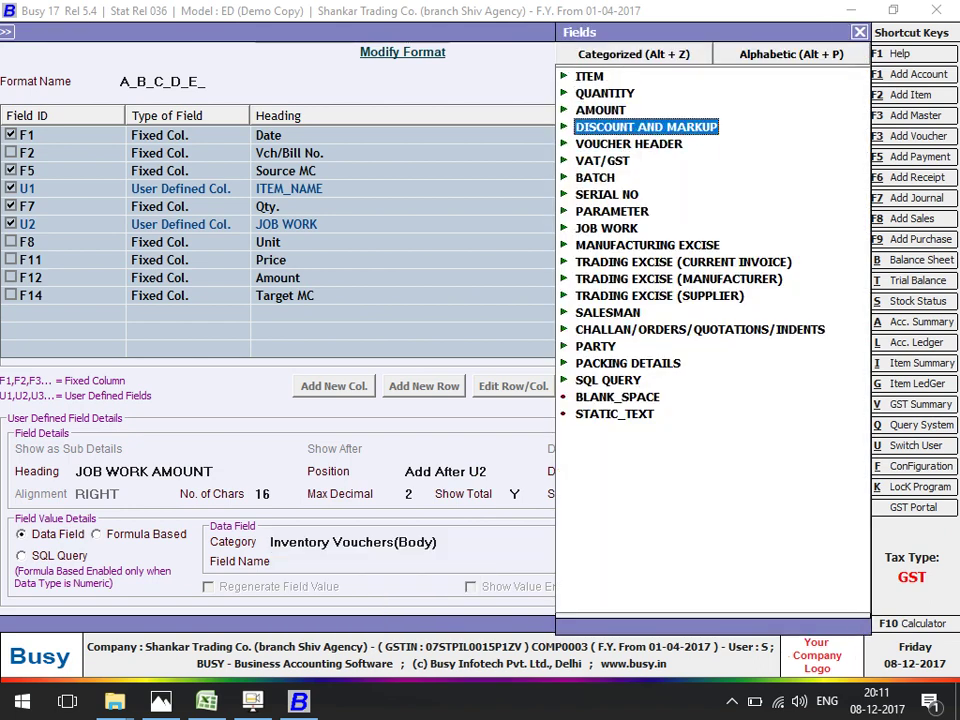
key("Down")
key("Down")
key("Down")
key("Down")
key("Down")
key("Down")
key("Down")
key("Up")
key("Up")
key("Up")
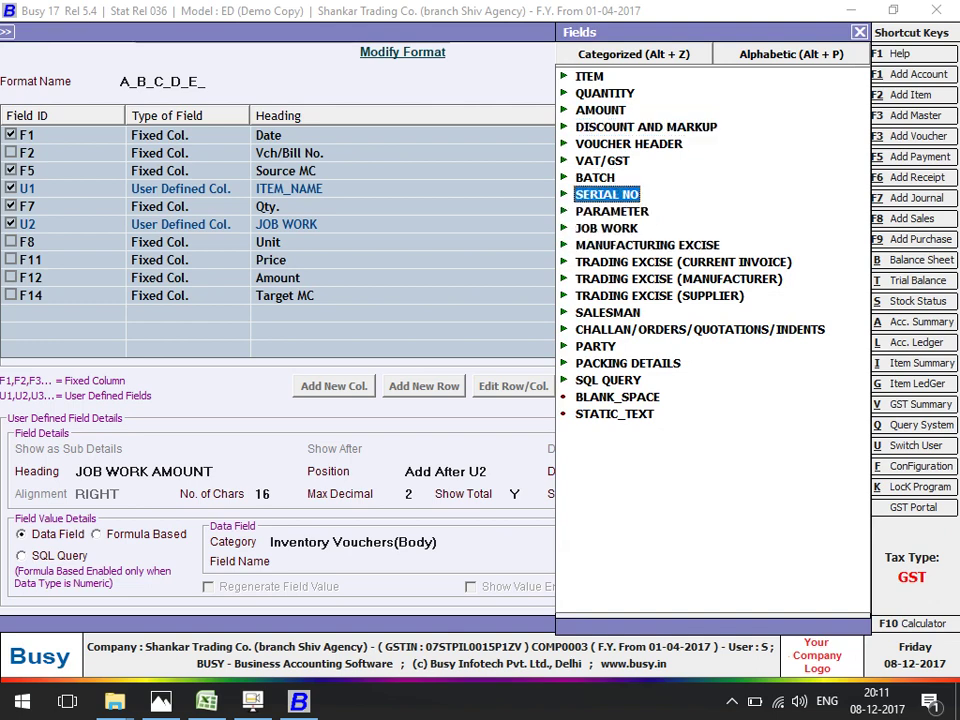
key("Escape")
Change the JOB WORK AMOUNT column's data field category to Inventory Vouchers(Header).
key("shift+Tab")
key("space")
key("Down")
key("Down")
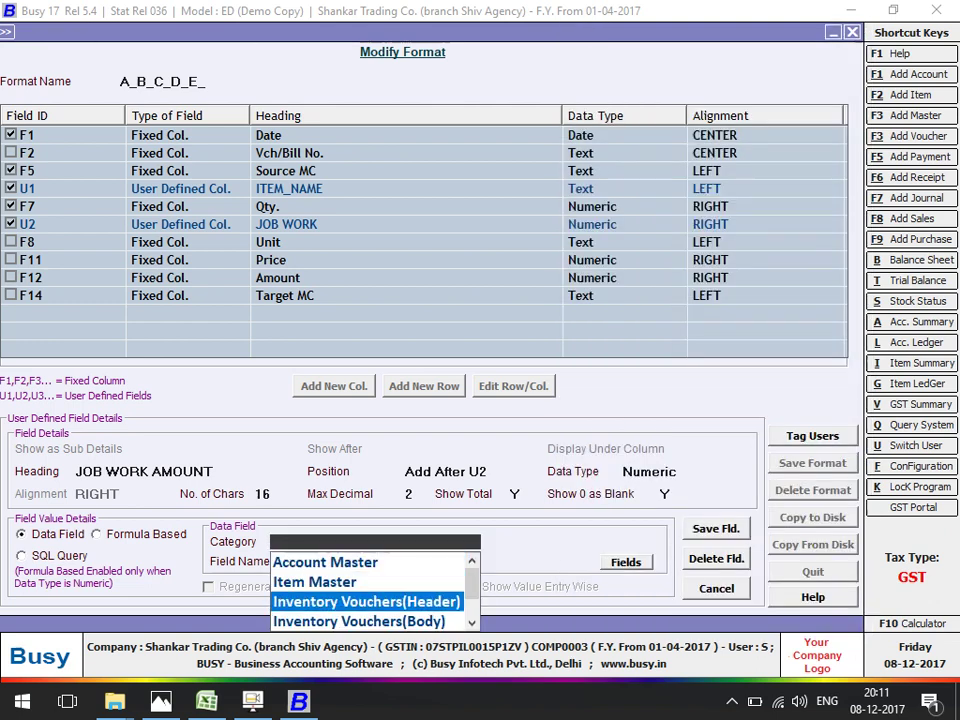
key("Return")
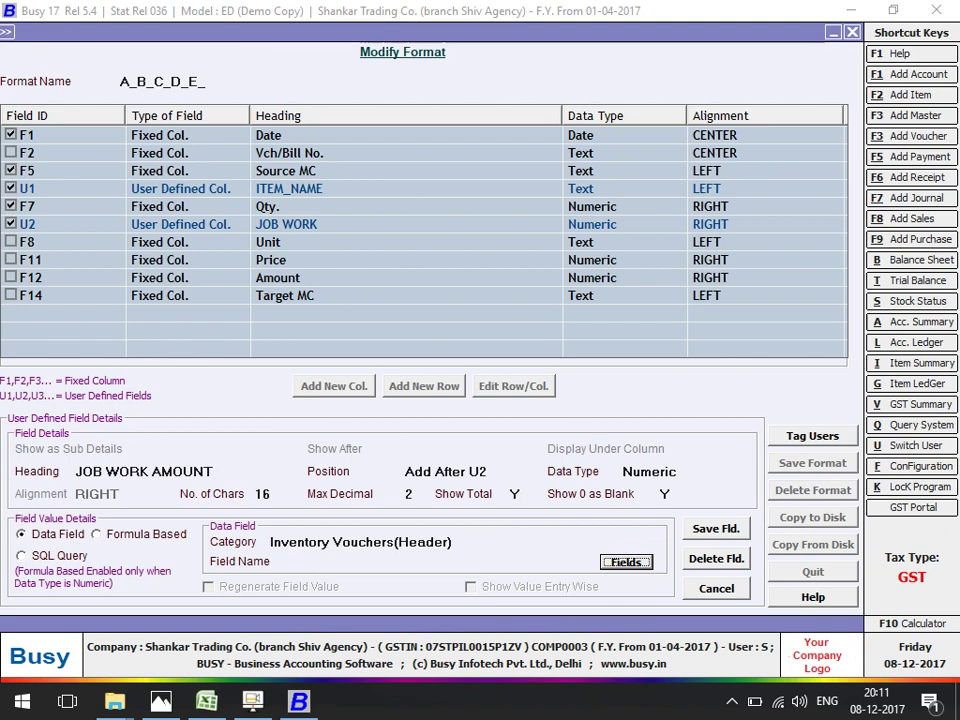
Assign the BS1_AMOUNT field from the BILL SUNDRY group to the JOB WORK AMOUNT column.
key("Return")
key("Down")
key("Down")
key("Down")
key("Down")
key("Down")
key("Down")
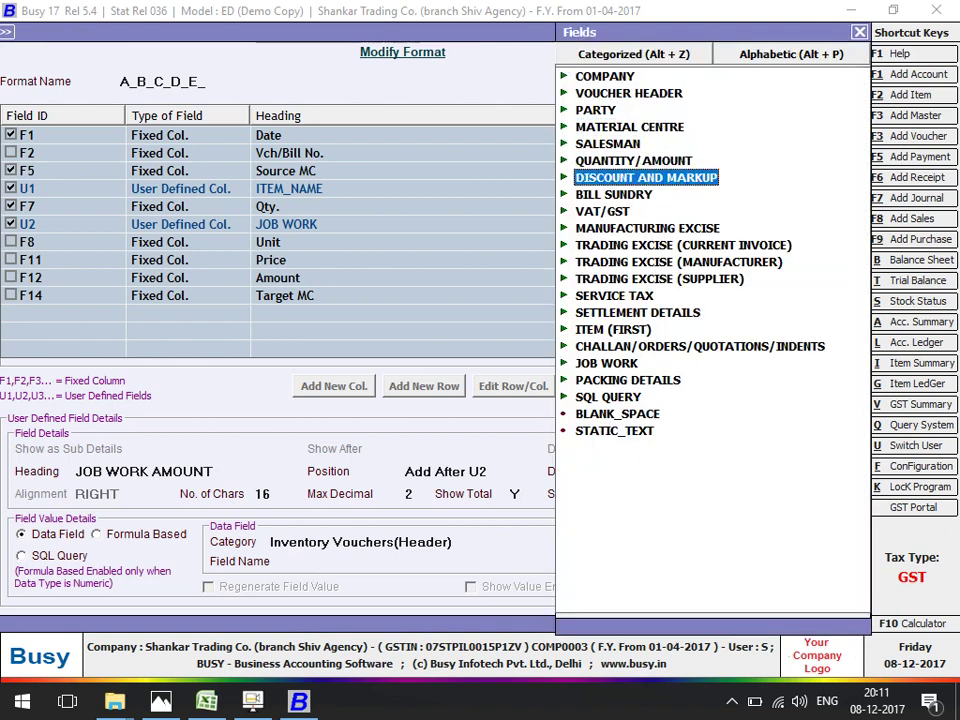
key("Down")
key("Return")
key("Down")
key("Down")
key("Down")
key("Down")
key("Down")
key("Down")
key("Down")
key("Down")
key("Down")
key("Down")
key("Down")
key("Down")
key("Down")
key("Down")
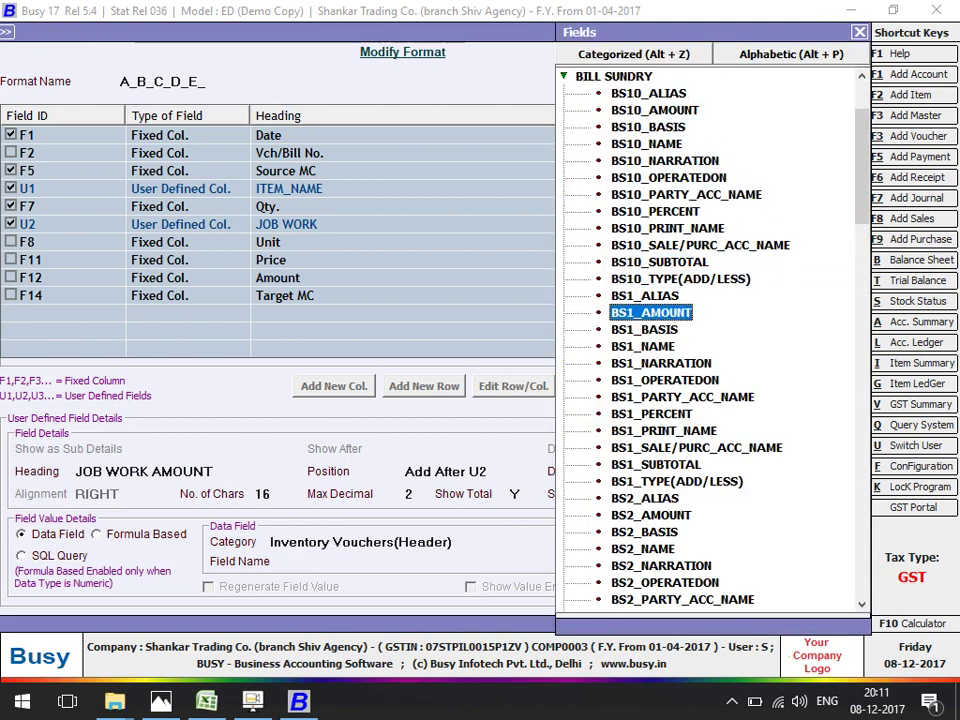
key("Return")
Save the JOB WORK AMOUNT column in the A_B_C_D_E_ format.
key("Return")
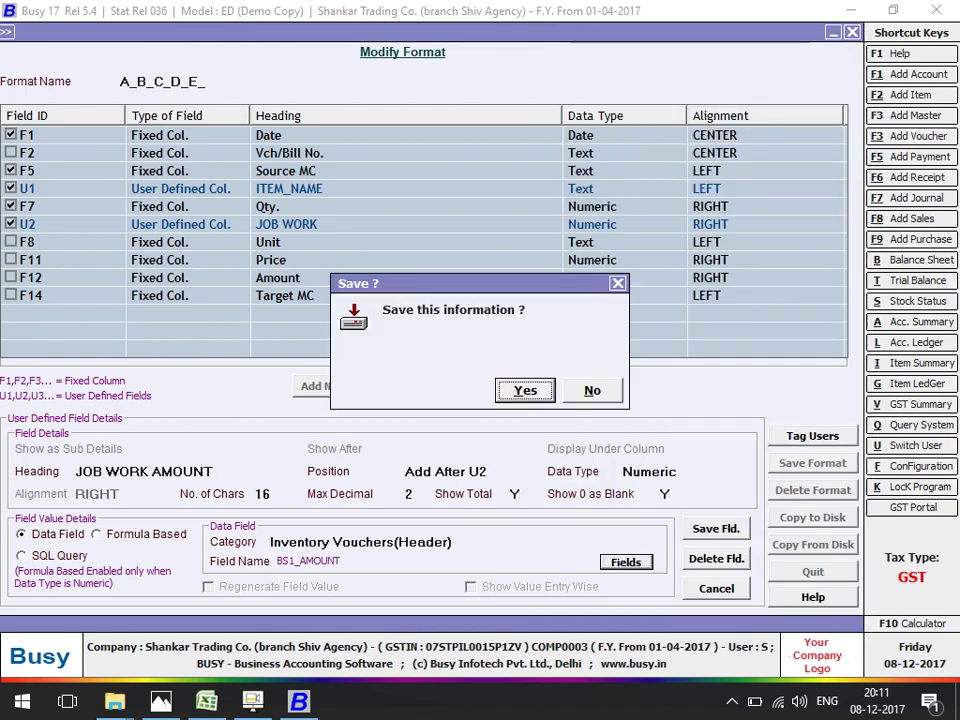
key("Return")
key("Return")
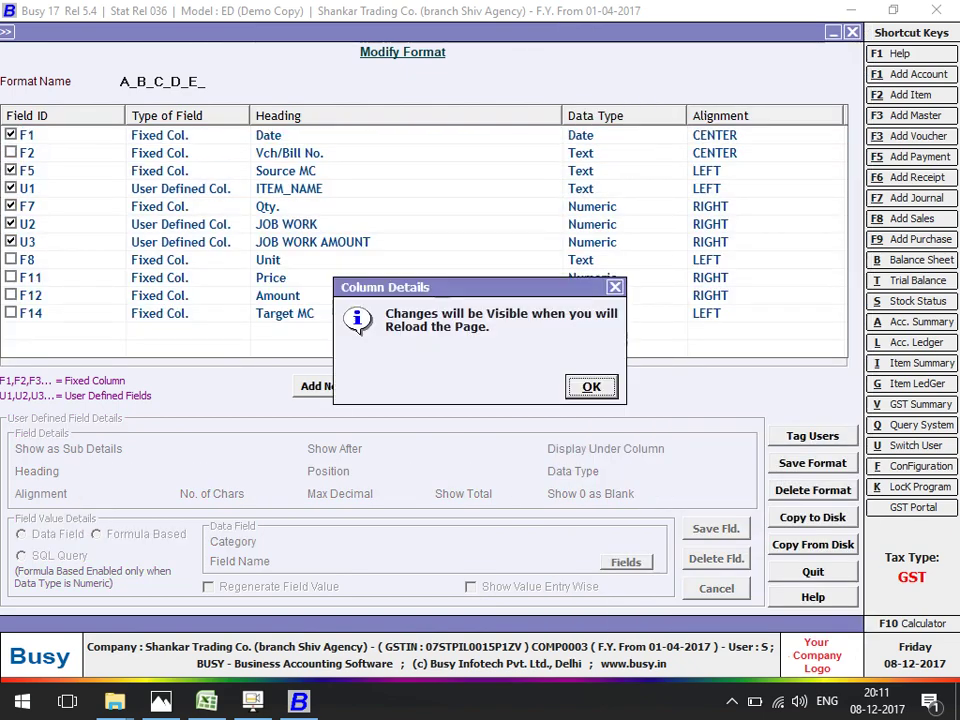
key("Return")
Reload the stock transfer query with the A_B_C_D_E_ format and hide the JOB WORK AMOUNT column in the report.
key("Escape")
key("Return")
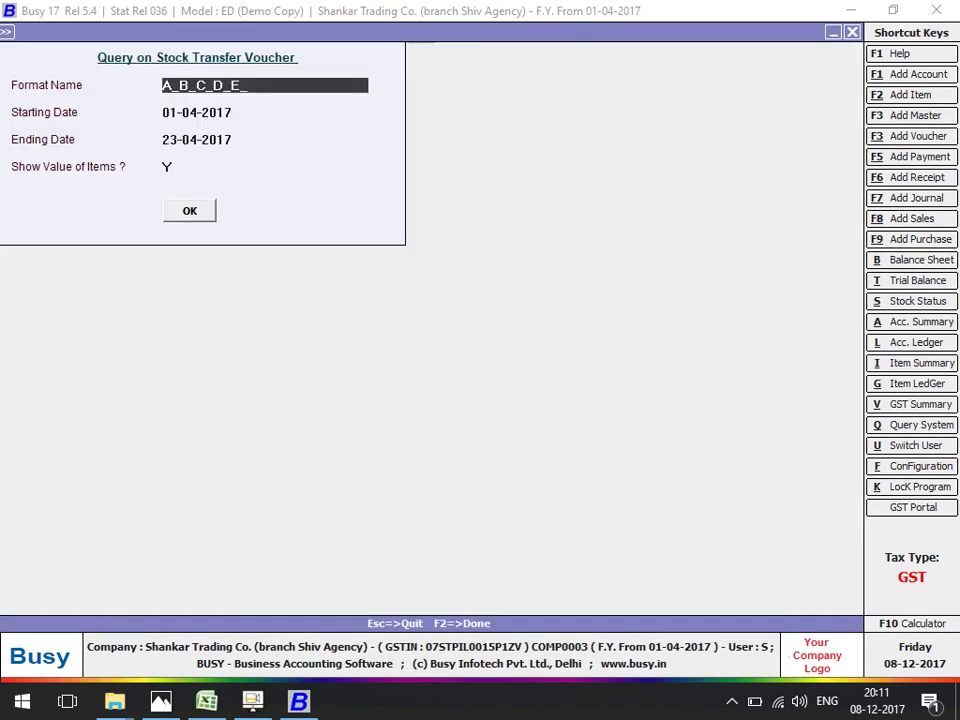
key("F2")
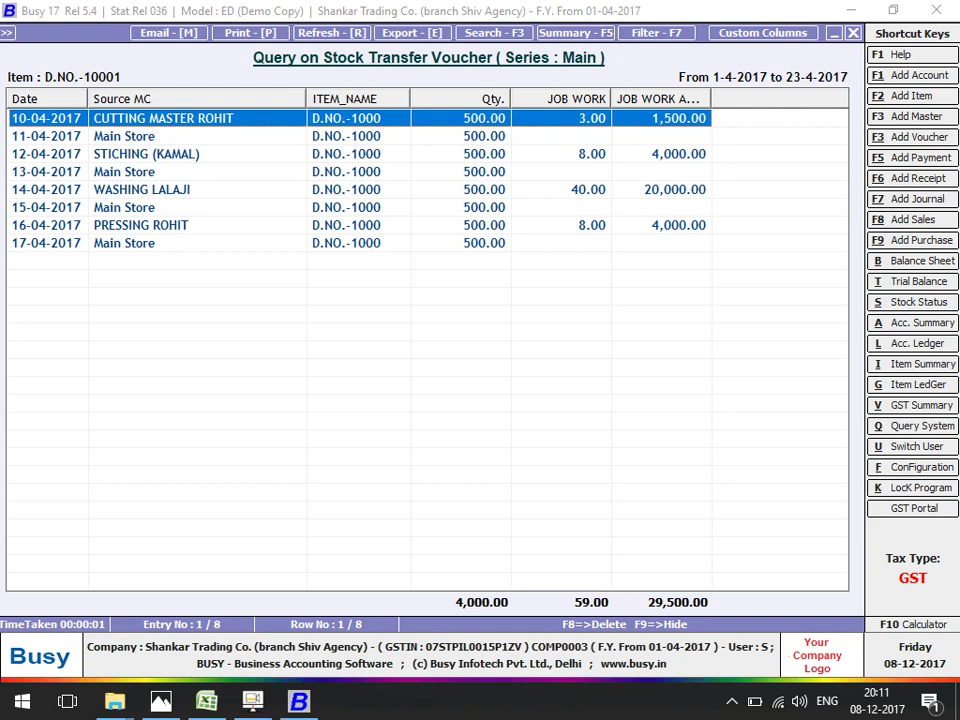
key("F9")
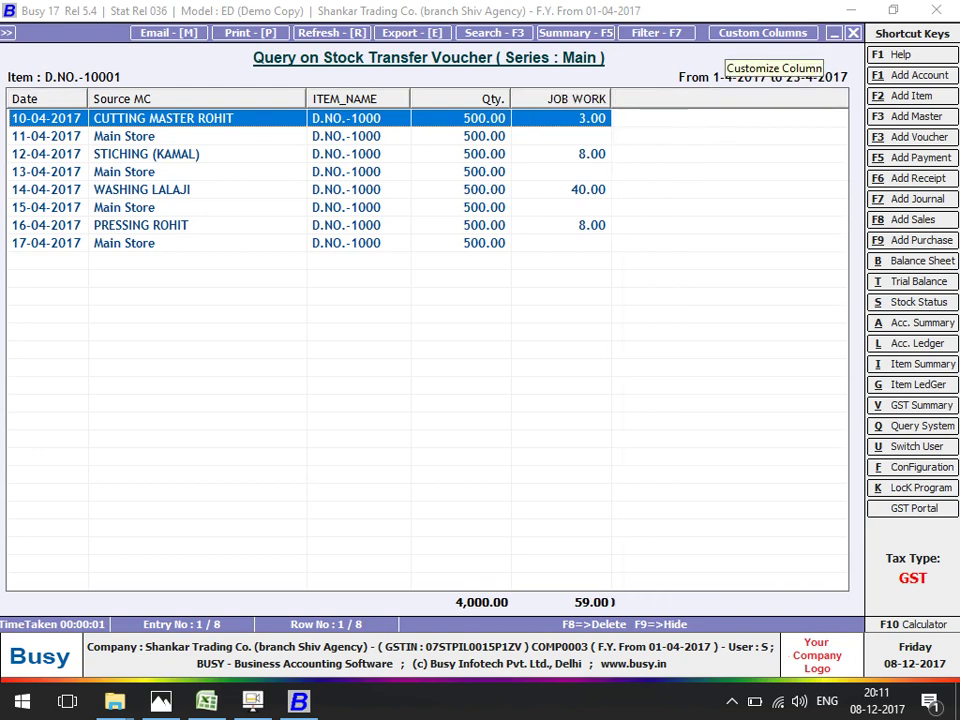
Reopen the A_B_C_D_E_ format and start a new user-defined column headed TOTAL AMOUNT FOR JOB WORK.
left_click(763, 33)
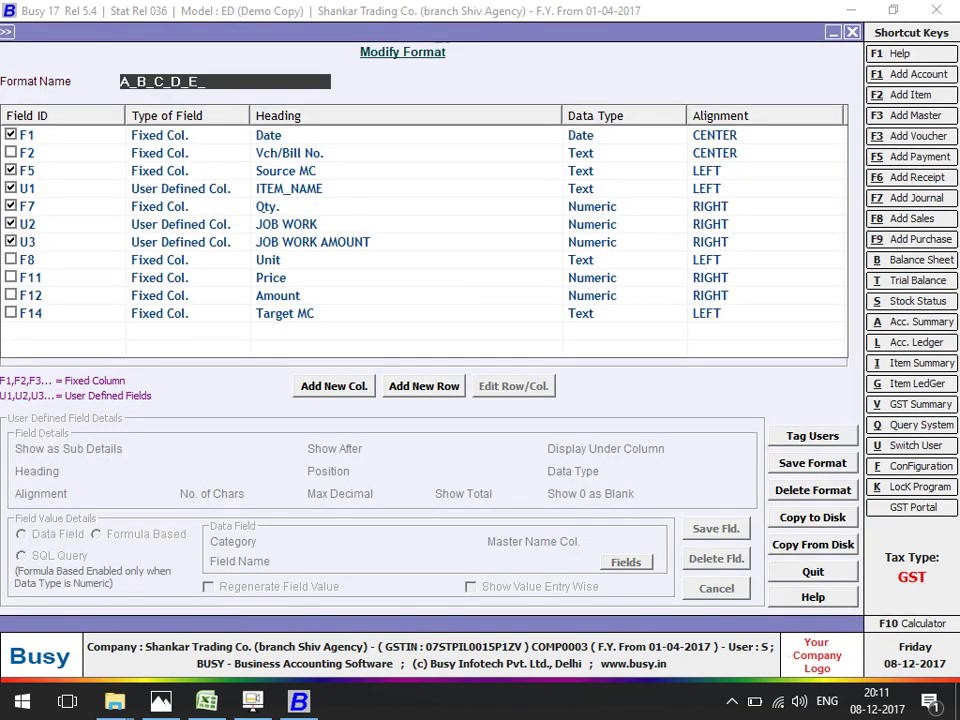
key("Return")
key("Return")
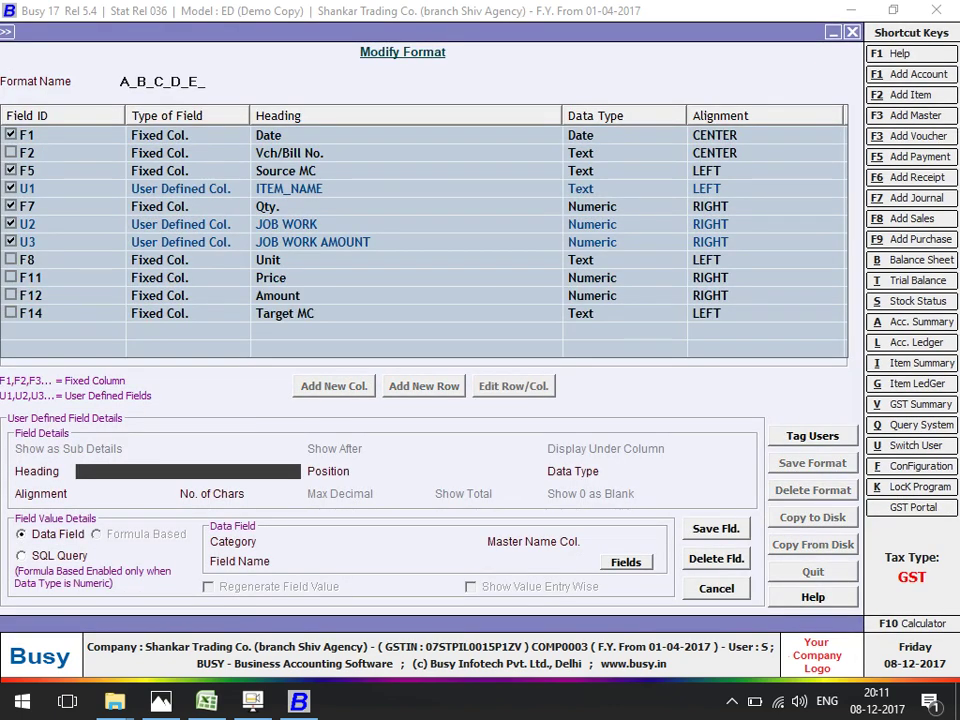
type("TOTAL AMOUNR")
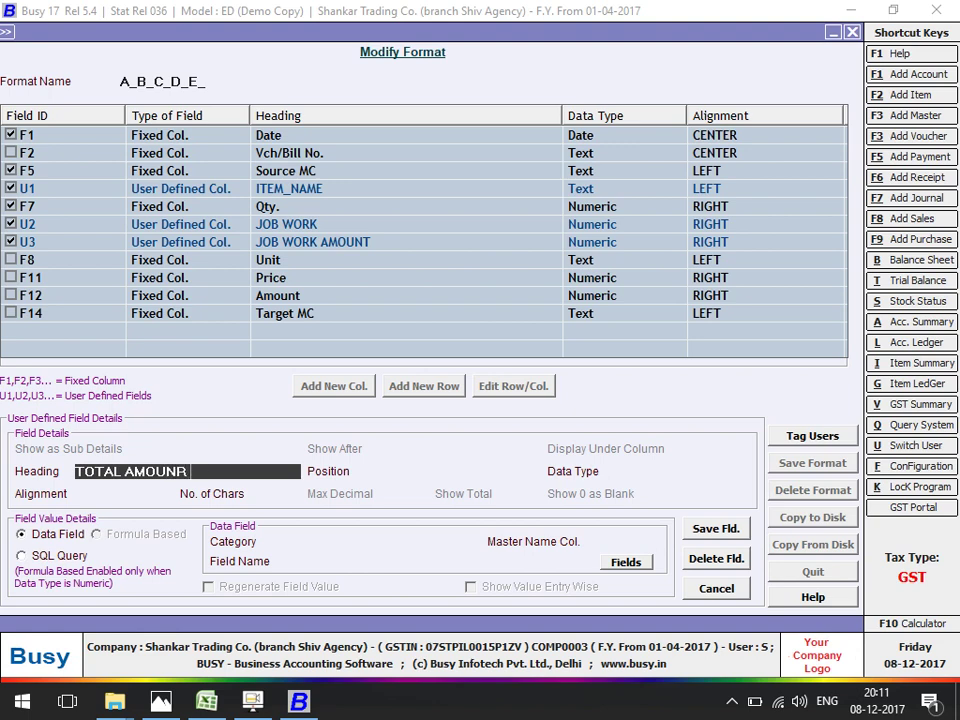
key("BackSpace")
key("BackSpace")
key("BackSpace")
key("BackSpace")
key("BackSpace")
key("BackSpace")
key("BackSpace")
type("AMOUNT")
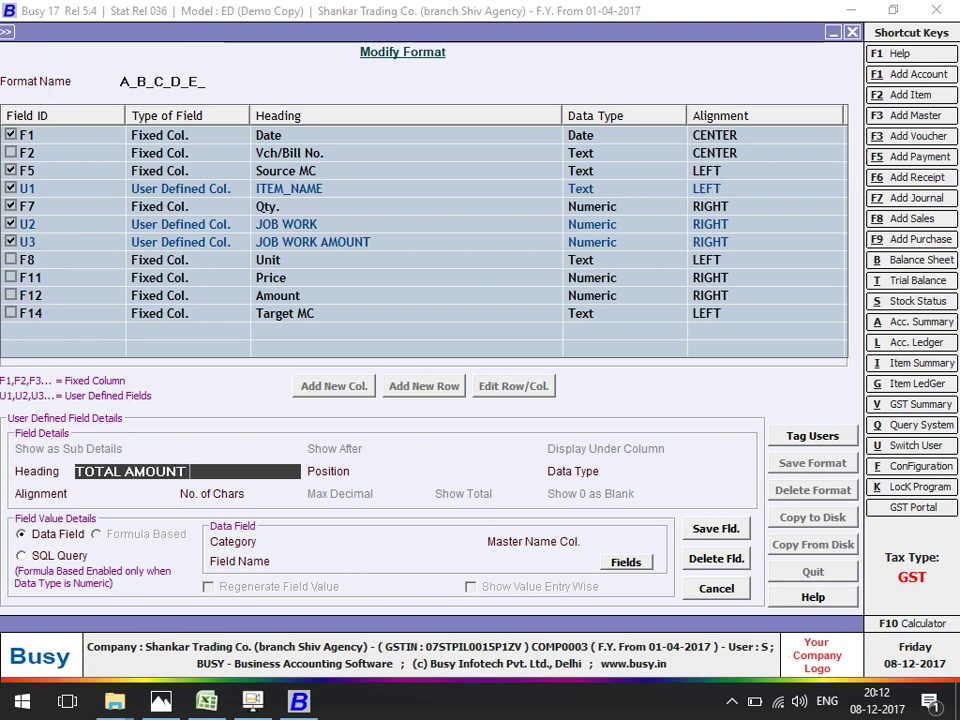
type(" FOR JOB WORK")
key("Return")
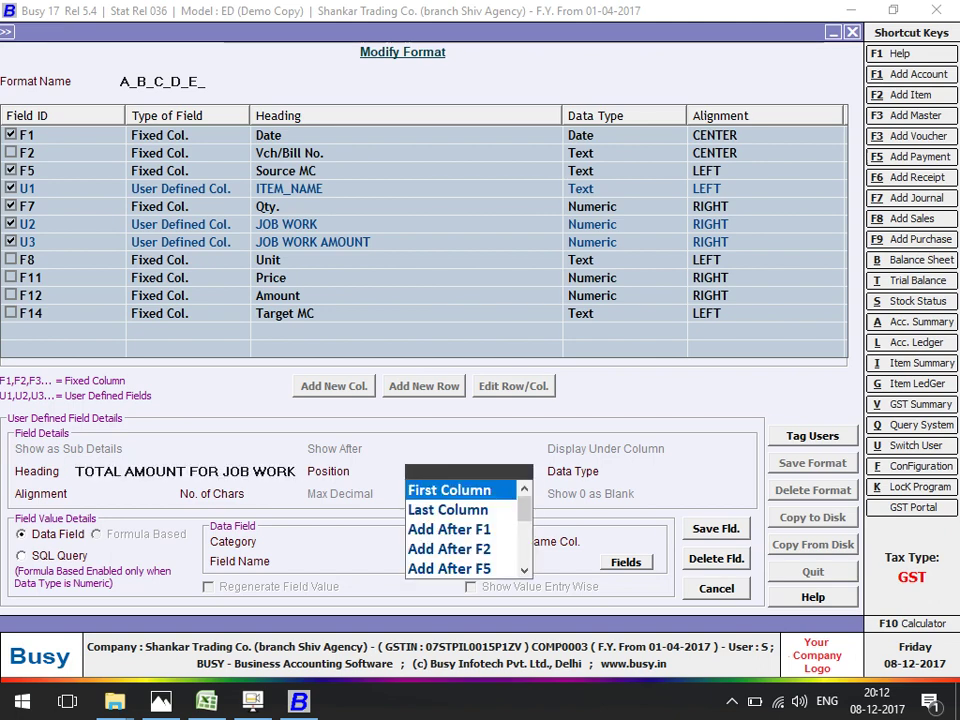
Position the TOTAL AMOUNT FOR JOB WORK column after the JOB WORK column, U2.
key("Down")
key("Down")
key("Down")
key("Down")
key("Down")
key("Down")
key("Down")
key("Down")
key("Down")
key("Down")
key("Down")
key("Up")
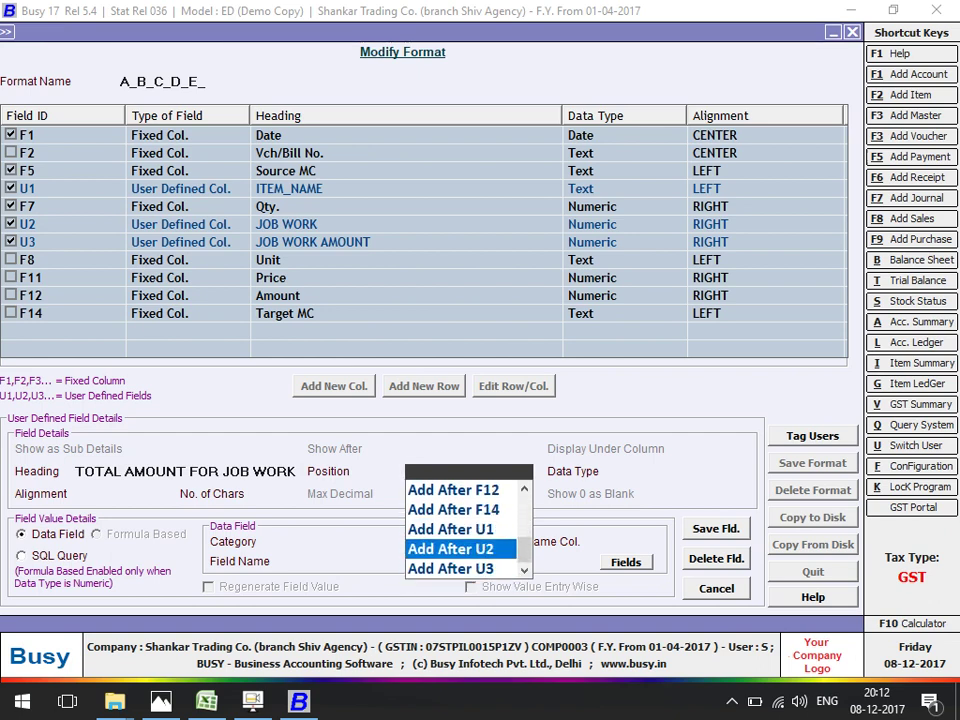
key("Return")
Make the TOTAL AMOUNT FOR JOB WORK column Numeric with 16 characters, 2 decimals, and both Show Total and Show 0 as Blank set to Y.
key("Down")
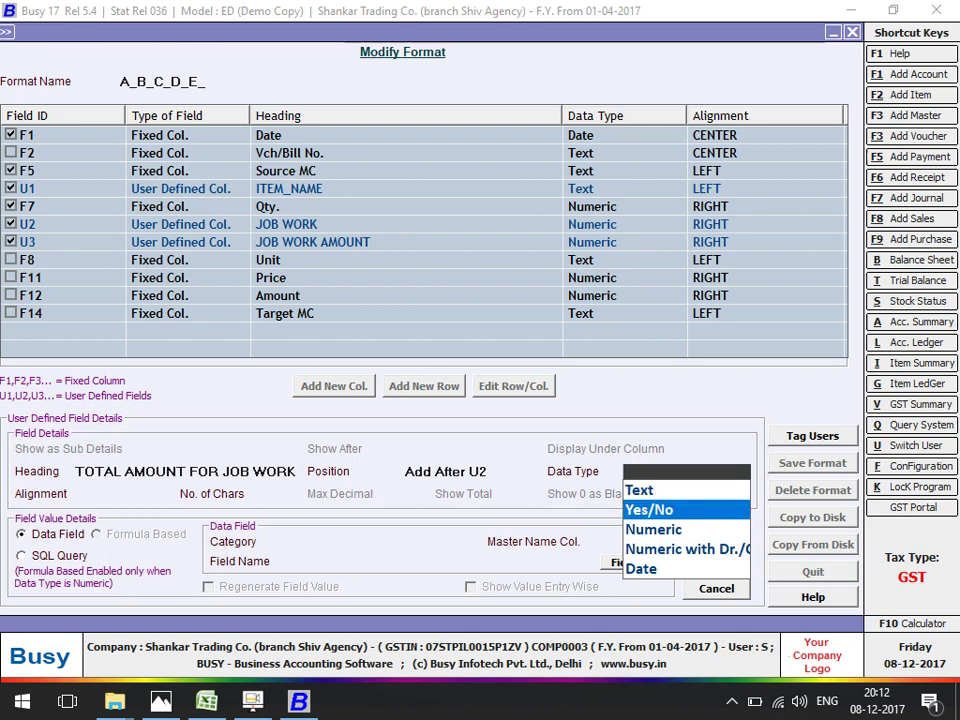
key("Down")
key("Return")
key("Return")
key("Return")
key("Return")
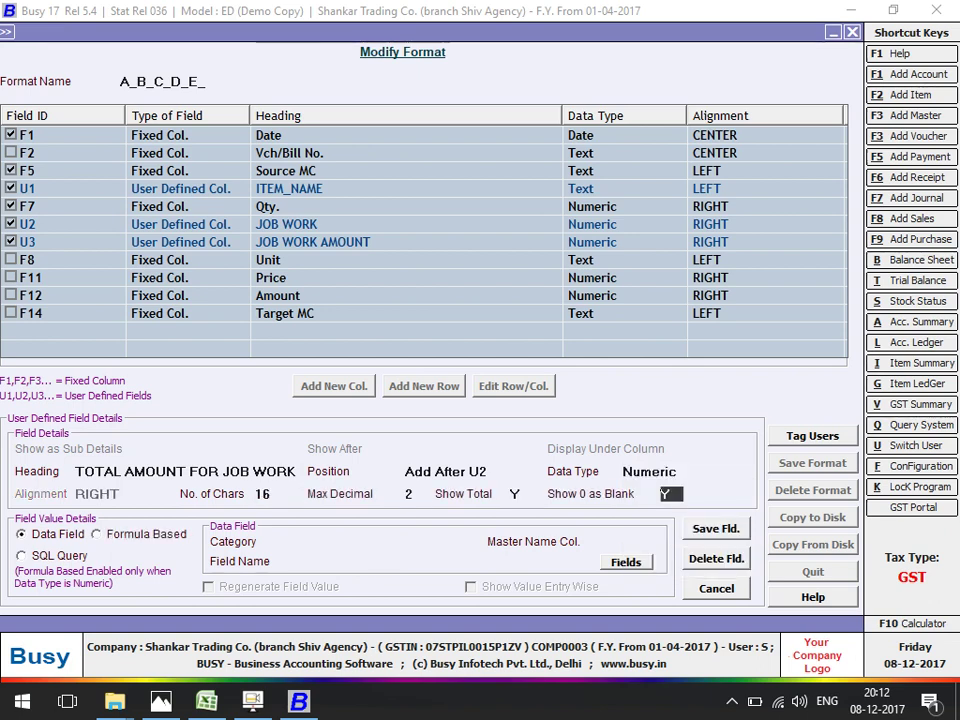
key("Return")
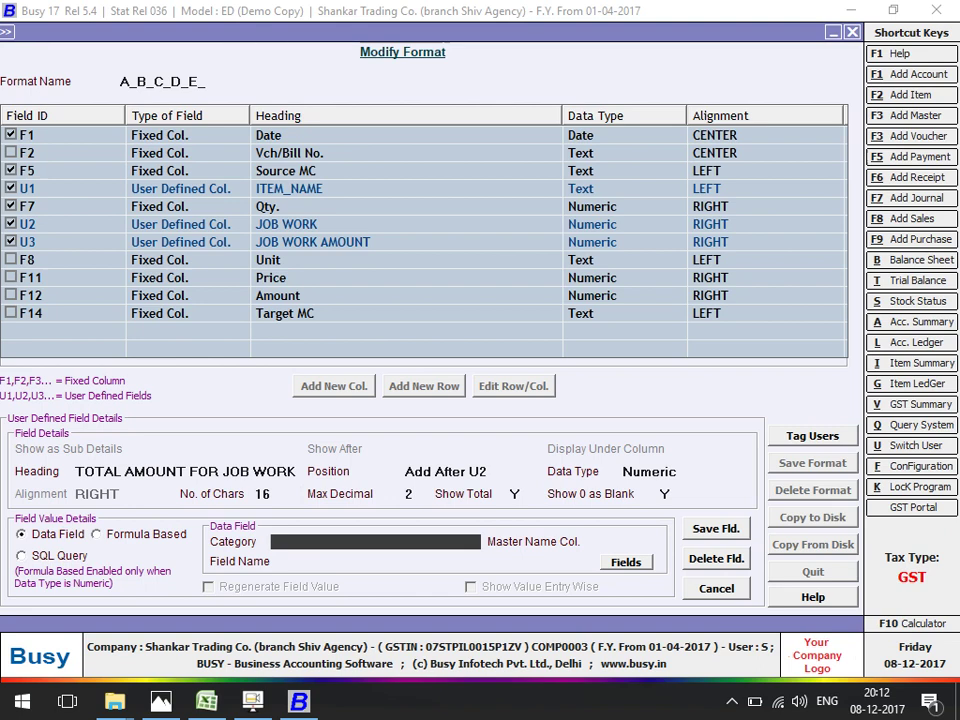
Make the TOTAL AMOUNT FOR JOB WORK column formula based, multiplying quantity by job work rate with (F7*U2).
key("Return")
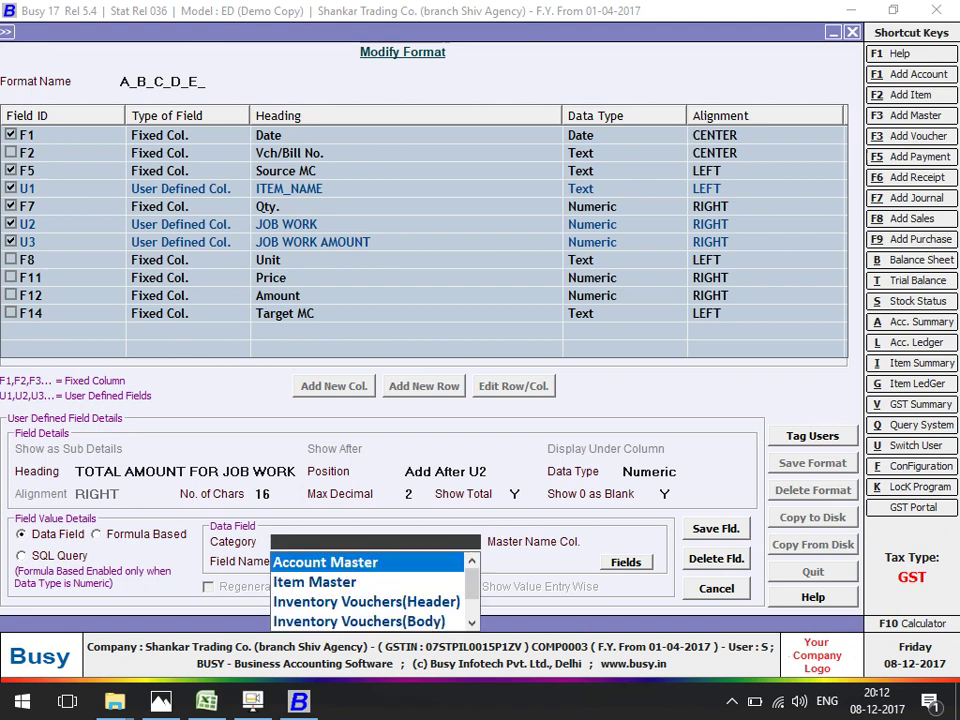
key("Return")
key("Right")
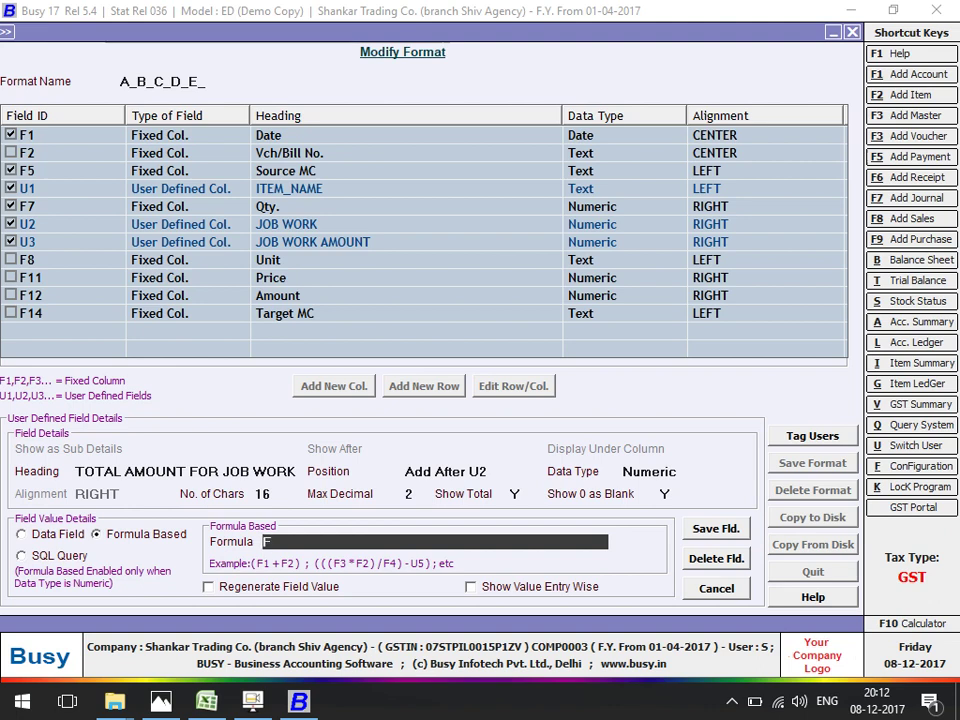
type("F")
type("7")
type("+")
key("BackSpace")
key("BackSpace")
type("7*")
type("U2")
key("Return")
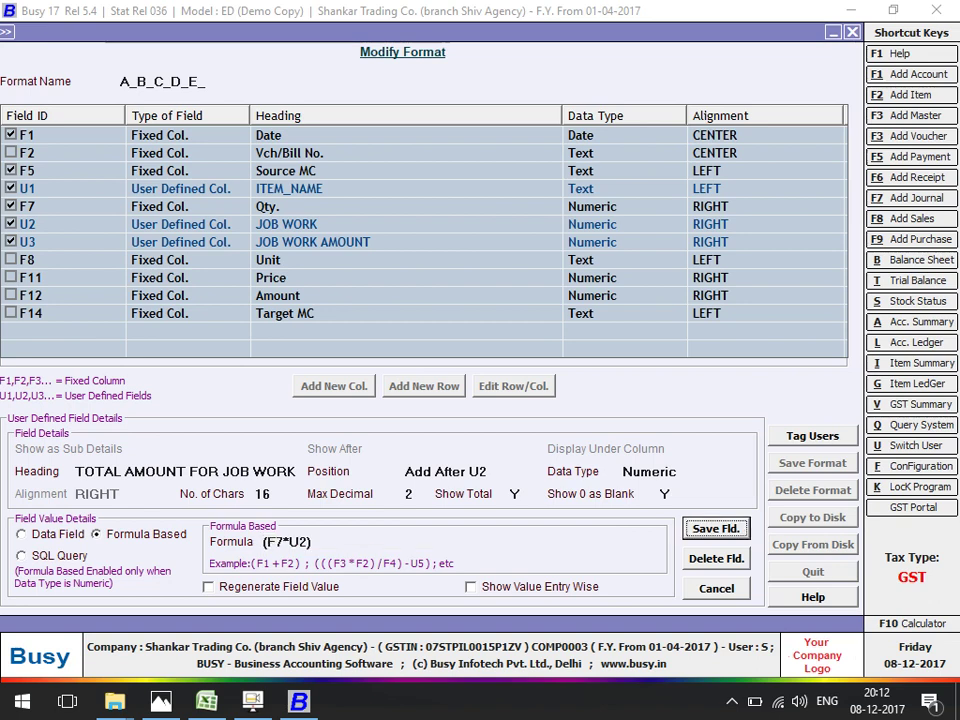
Save the TOTAL AMOUNT FOR JOB WORK column in the A_B_C_D_E_ format.
key("Return")
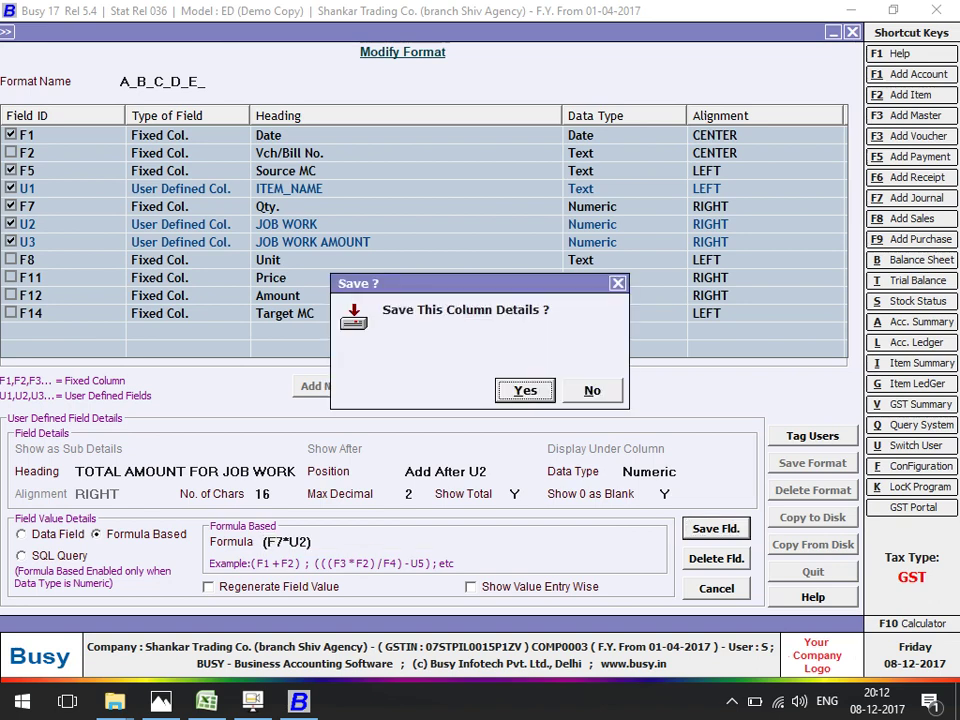
key("Return")
key("F2")
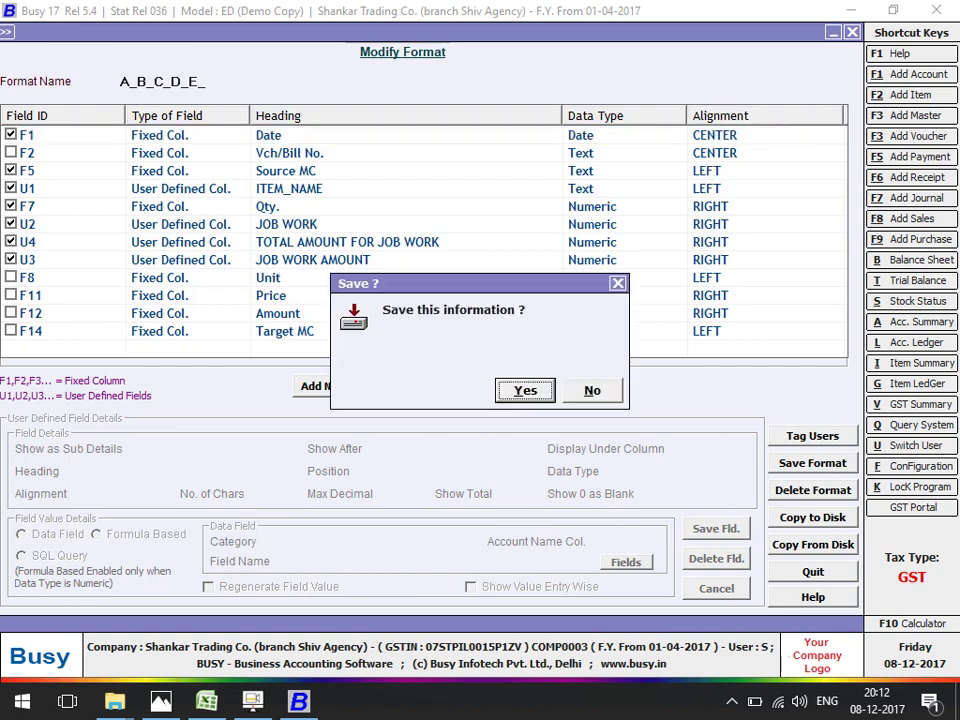
key("Return")
key("Return")
Leave the current report and rerun the stock transfer query with the A_B_C_D_E_ format for 01-04-2017 to 23-04-2017.
key("Escape")
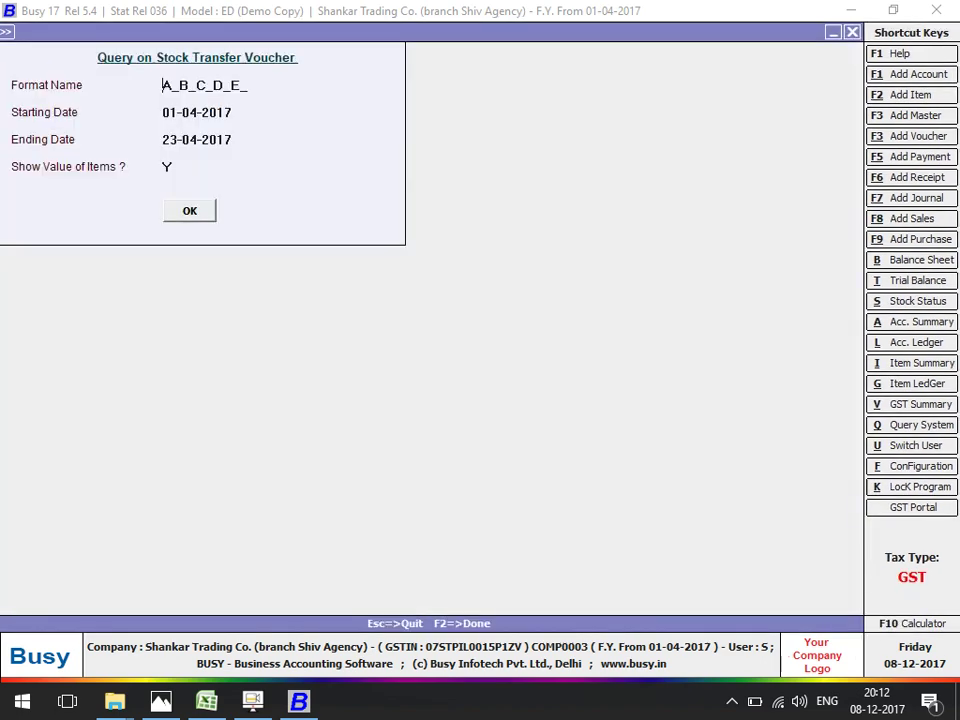
key("Return")
key("Return")
key("F2")
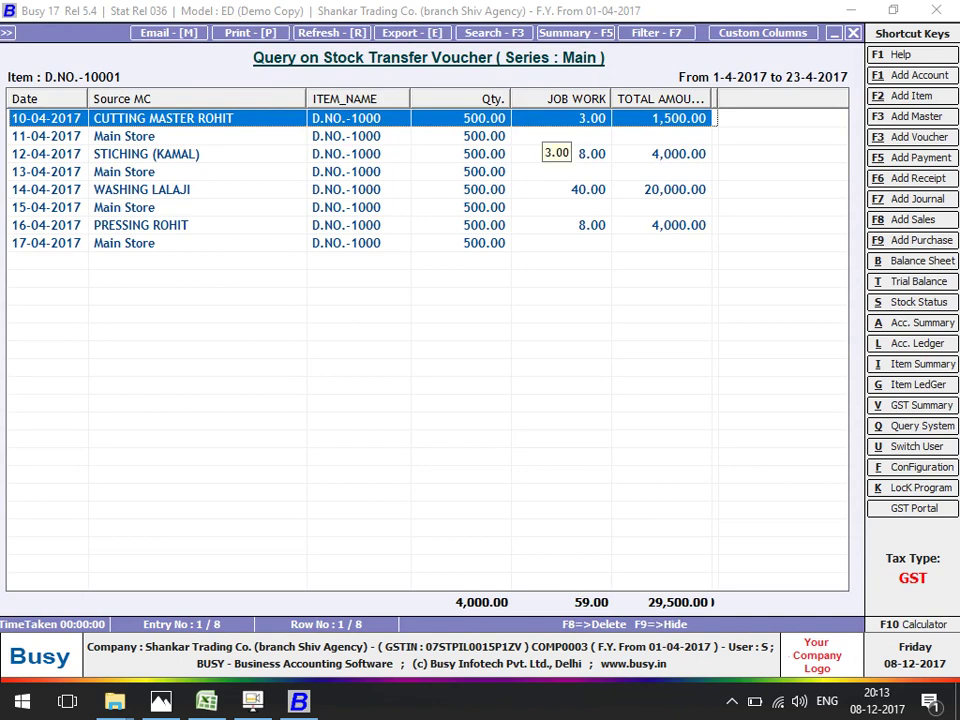
Check the job work charge in the 10-04-2017 stock transfer voucher and reload the query report.
key("Return")
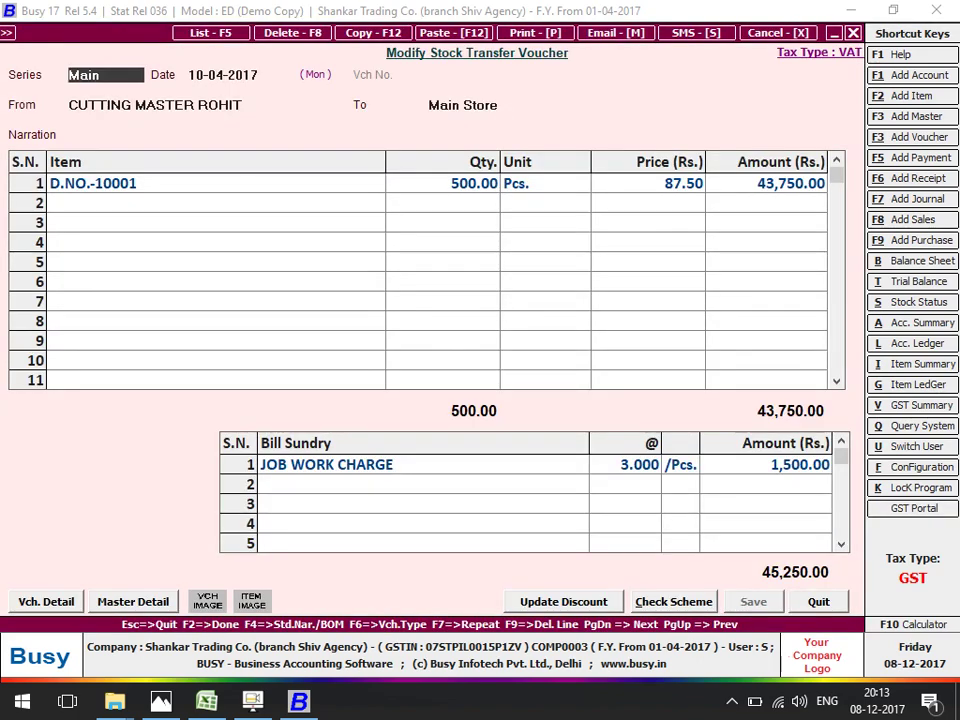
key("Escape")
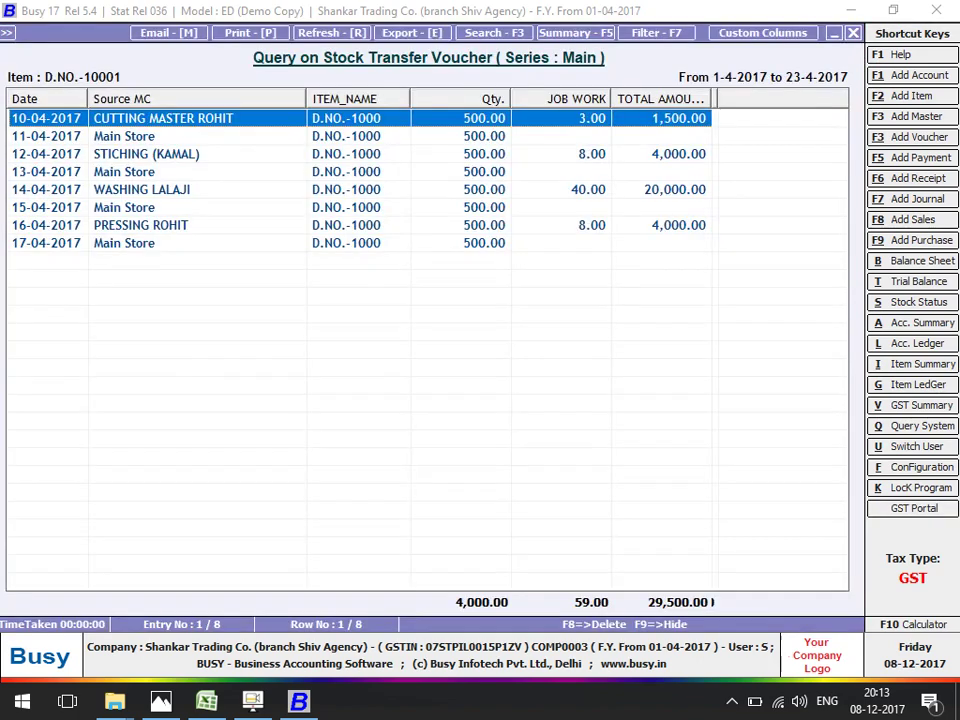
key("Escape")
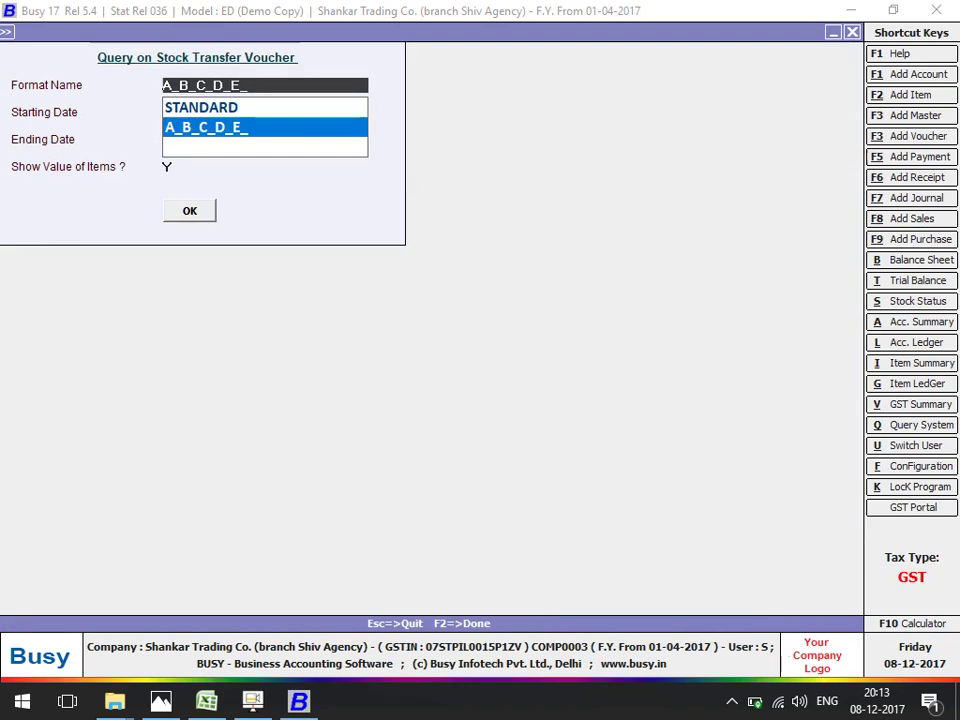
key("F2")
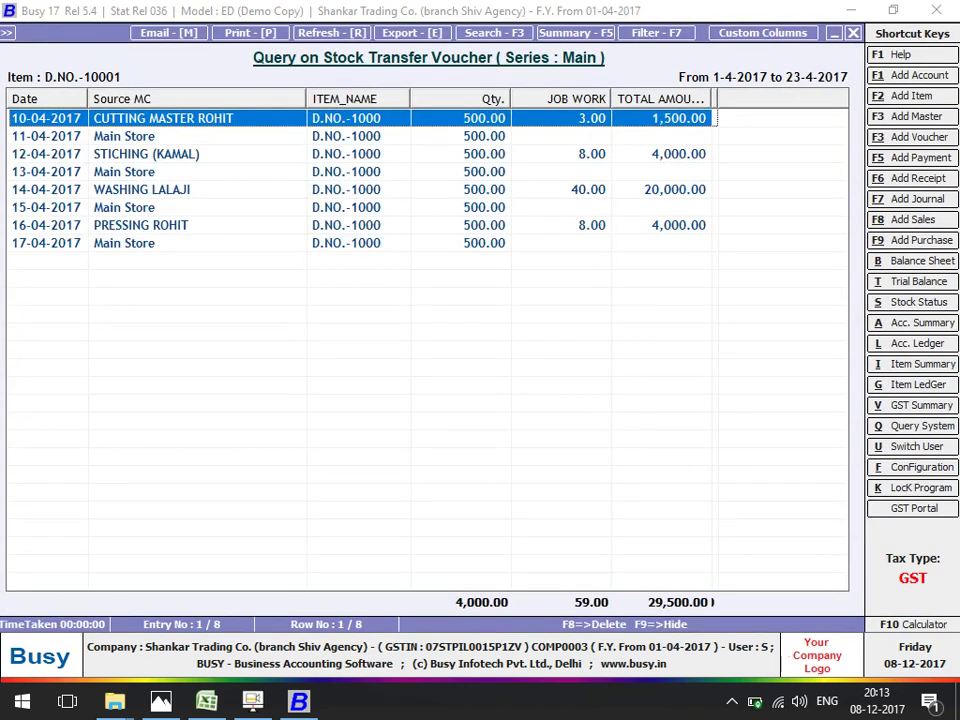
Include the Price (F11) column in the A_B_C_D_E_ format and save the format.
key("alt+c")
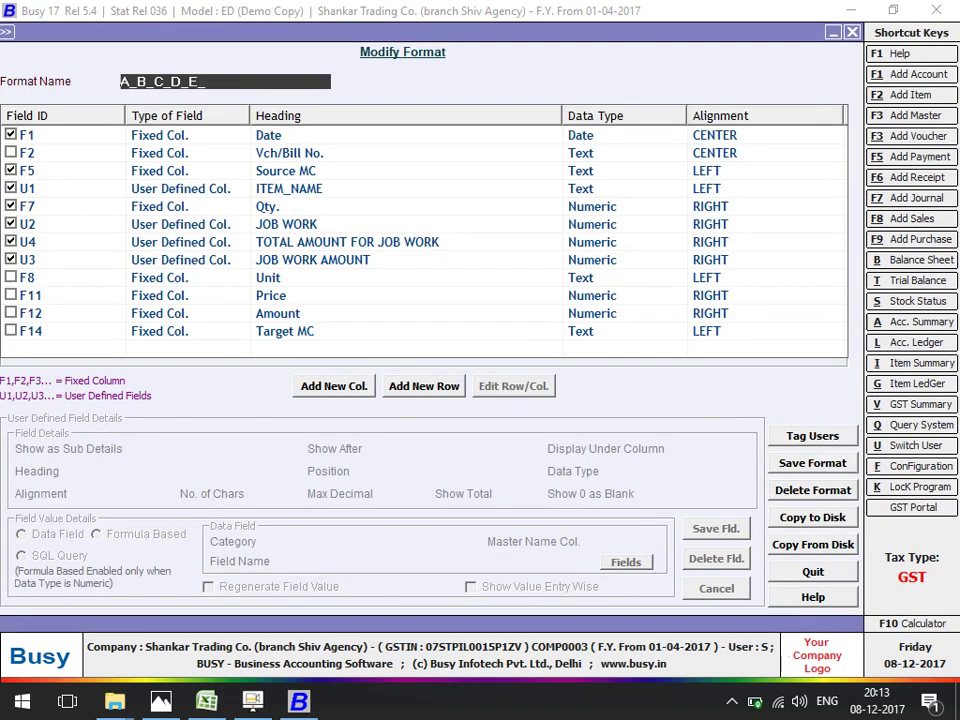
key("Return")
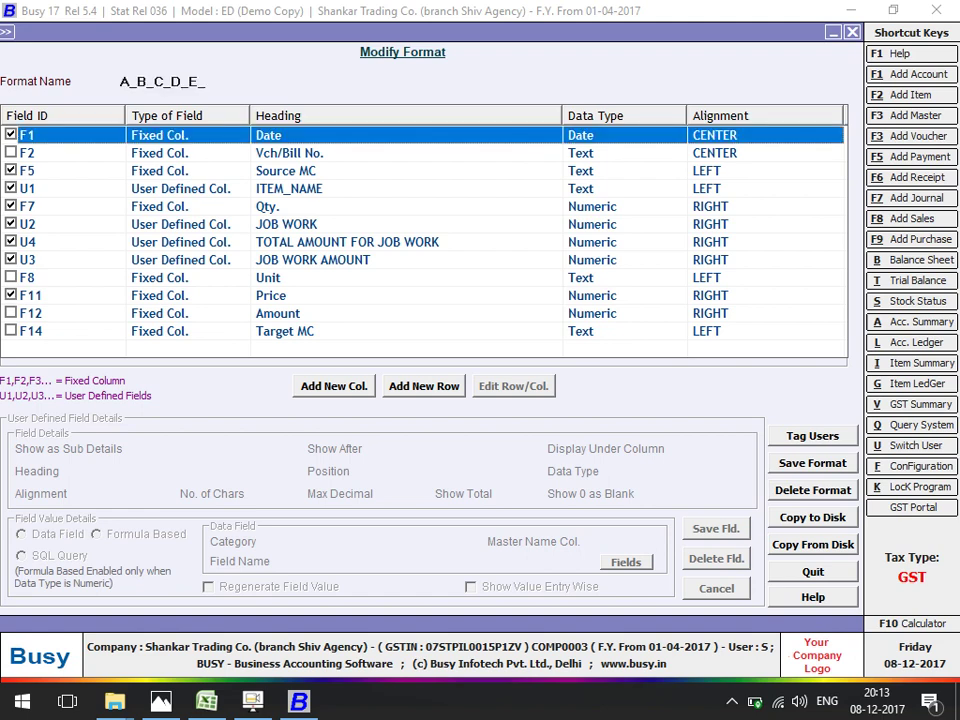
key("F2")
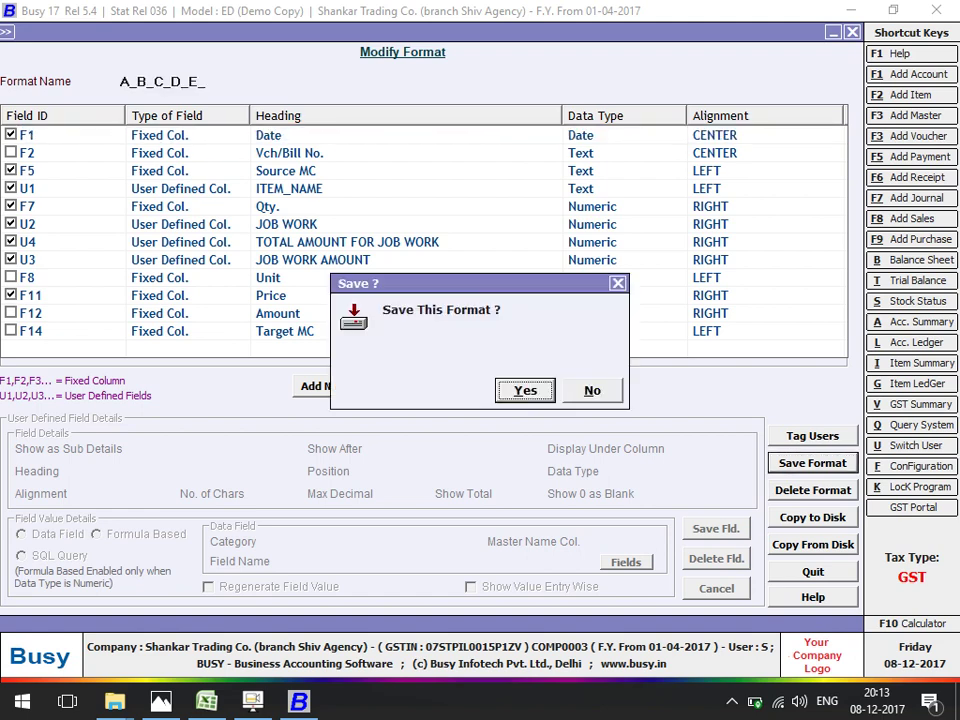
key("Return")
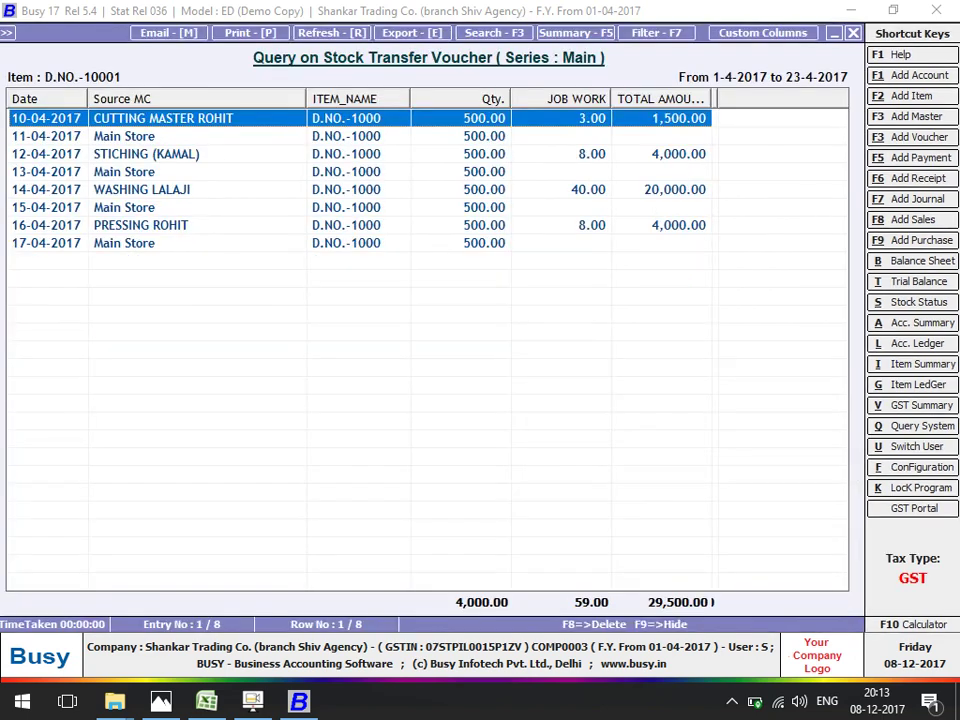
Leave the current report and rerun the stock transfer query using the A_B_C_D_E_ format.
key("Return")
key("Escape")
key("Escape")
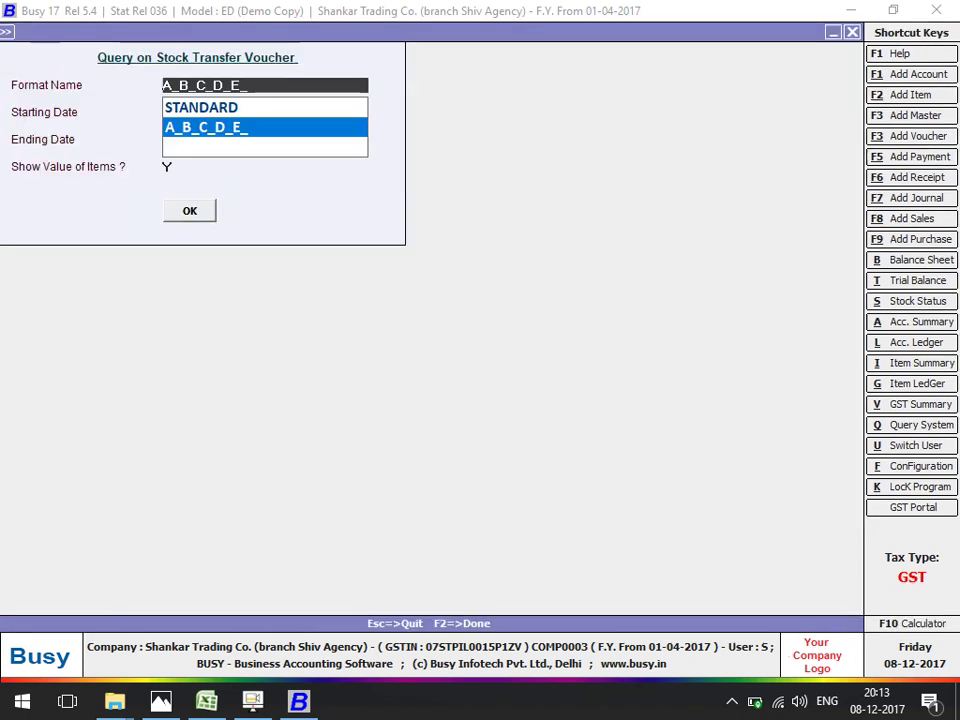
key("Return")
key("F2")
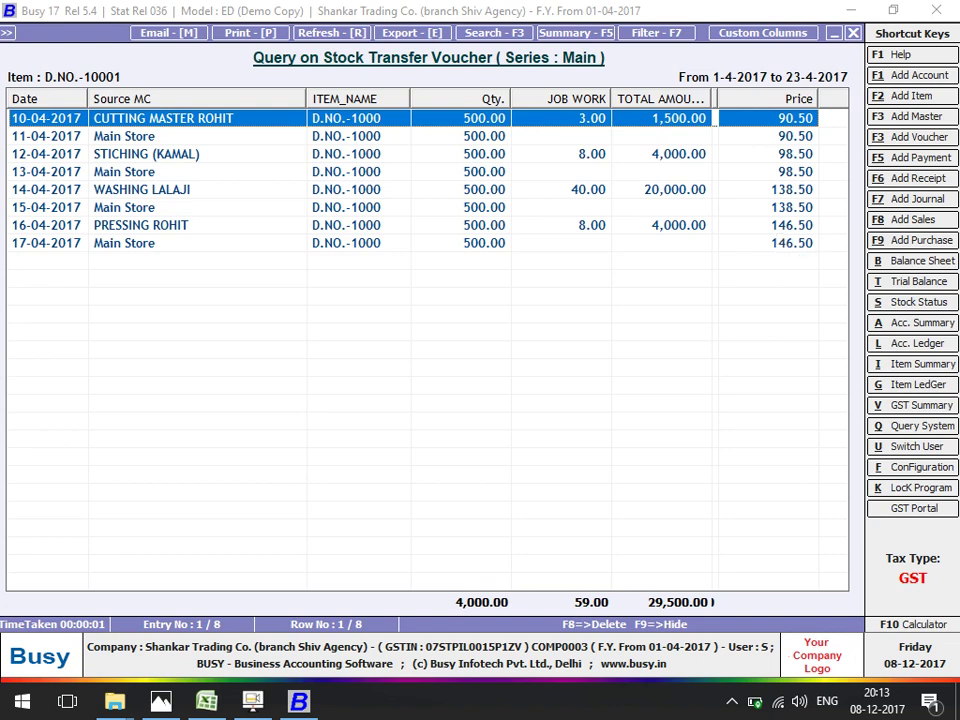
Widen the collapsed JOB WORK AMOUNT column and narrow Source MC so that all report columns up to Price fit.
left_click(576, 98)
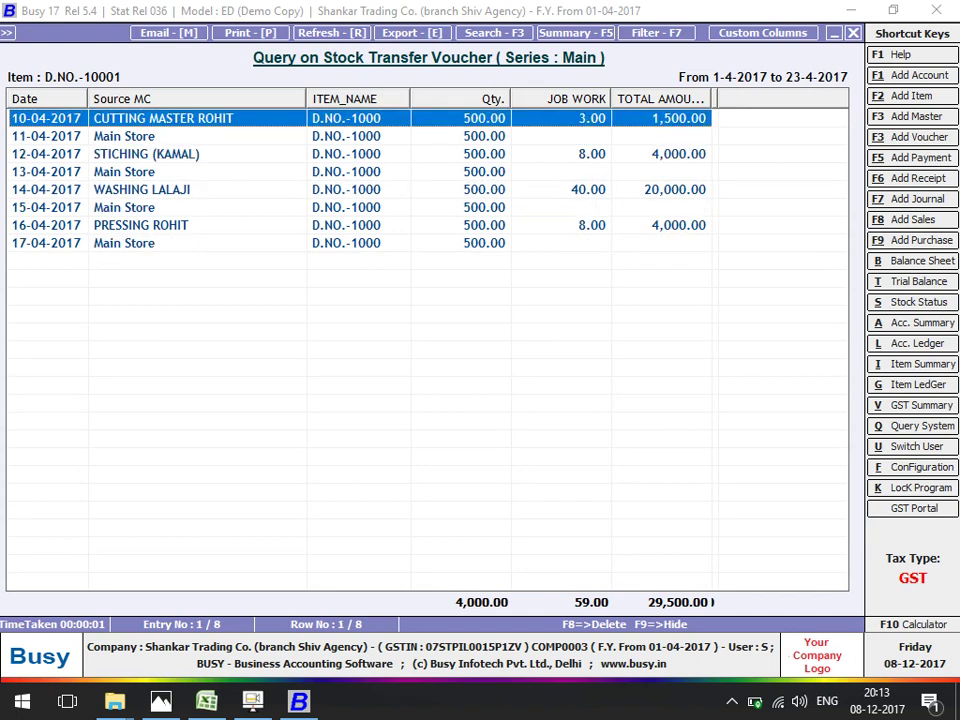
left_click(124, 136)
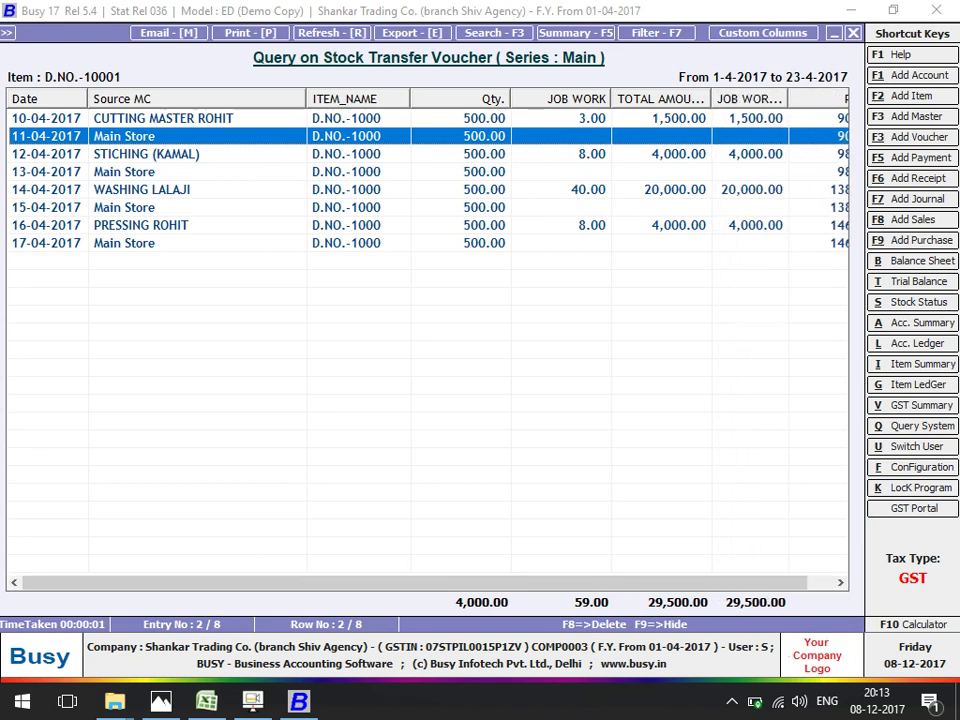
left_click(460, 118)
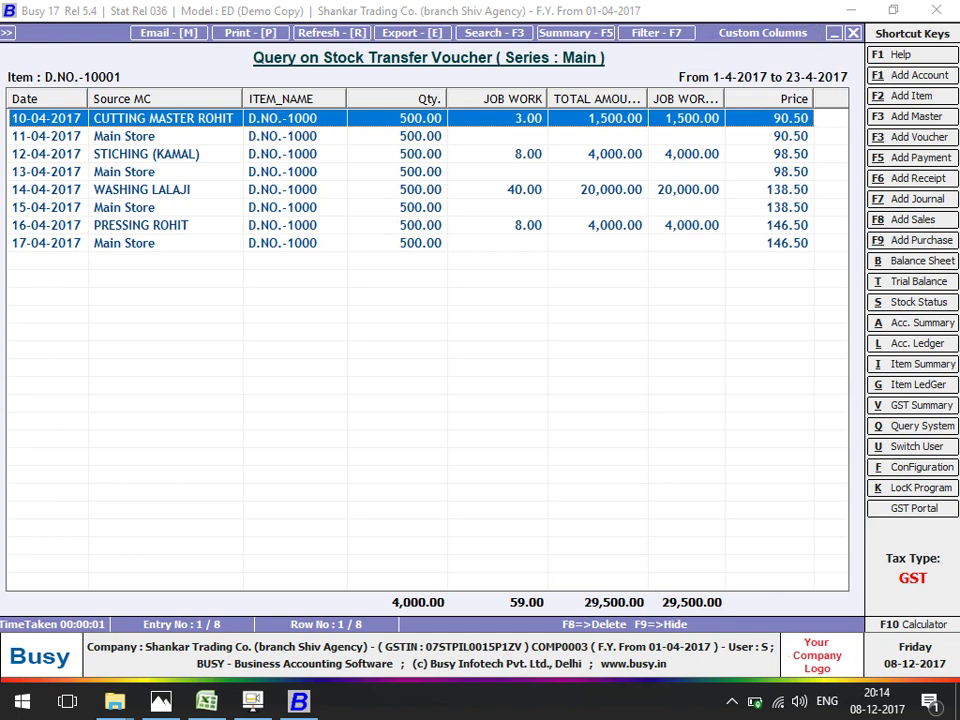
Add a new user-defined column headed PROFIT to the A_B_C_D_E_ format, positioned after U4.
key("alt+c")
key("Return")
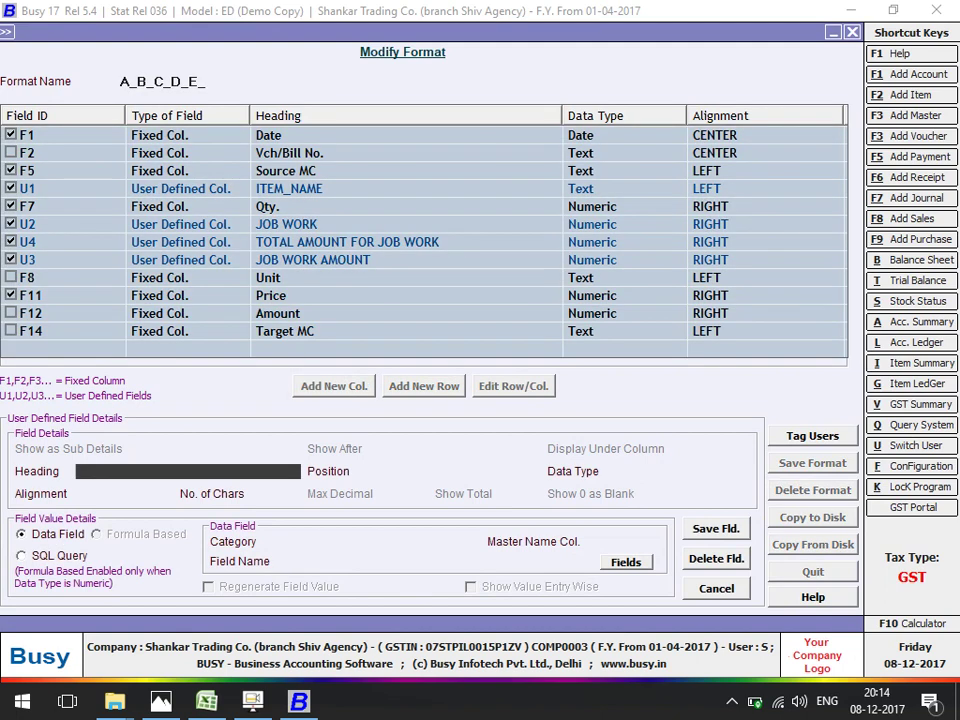
type("PROF")
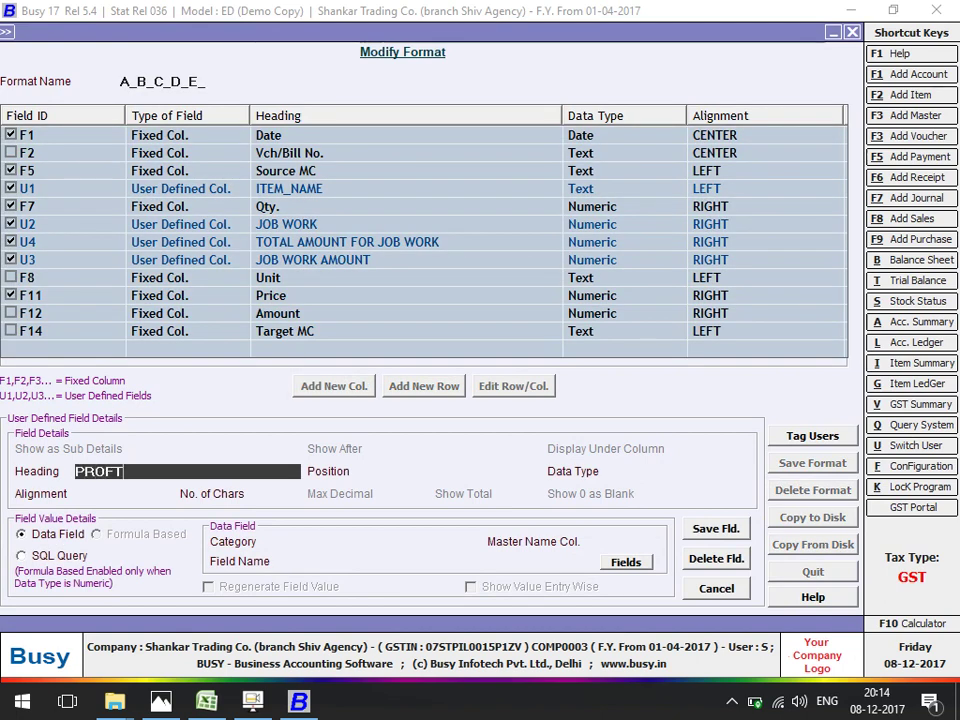
type("IT")
key("Return")
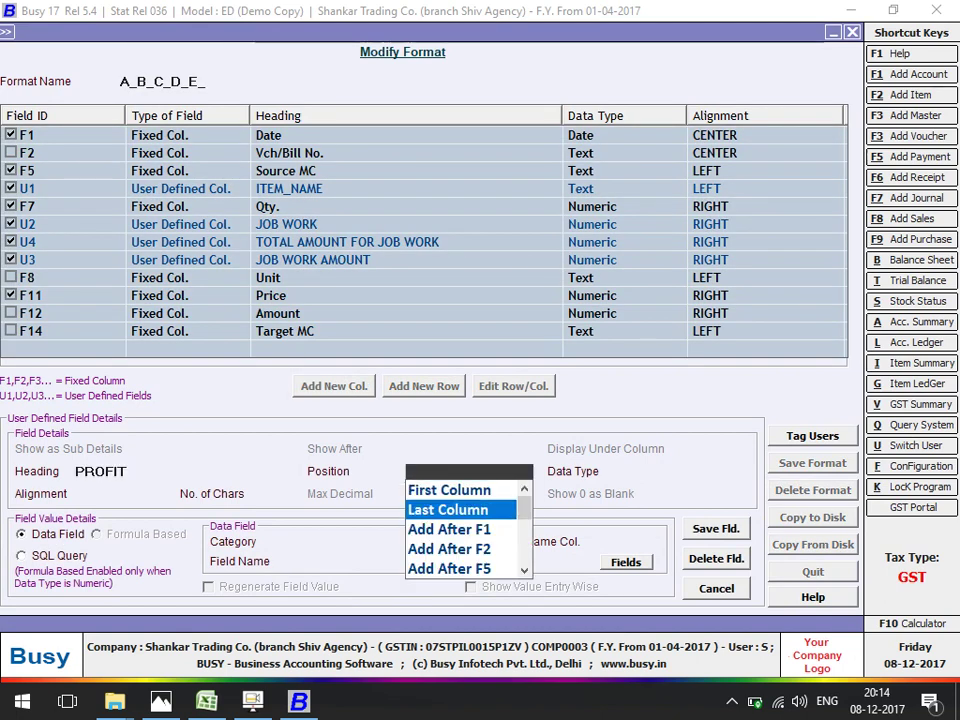
key("Down")
key("Down")
key("Down")
key("Down")
key("Down")
key("Down")
key("Down")
key("Down")
key("Down")
key("Down")
key("Down")
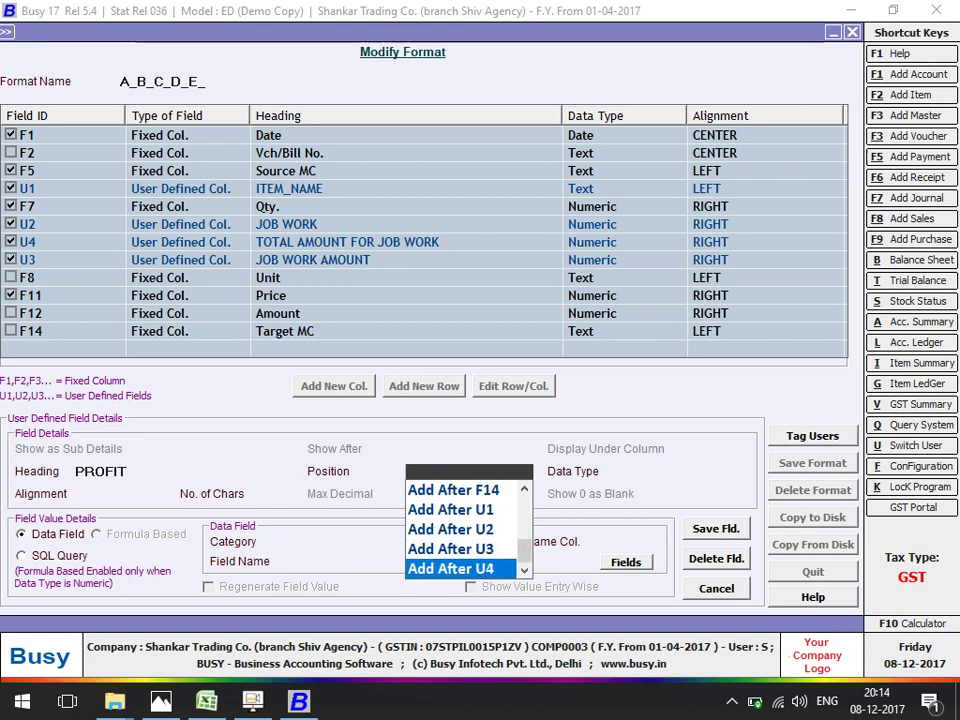
key("Return")
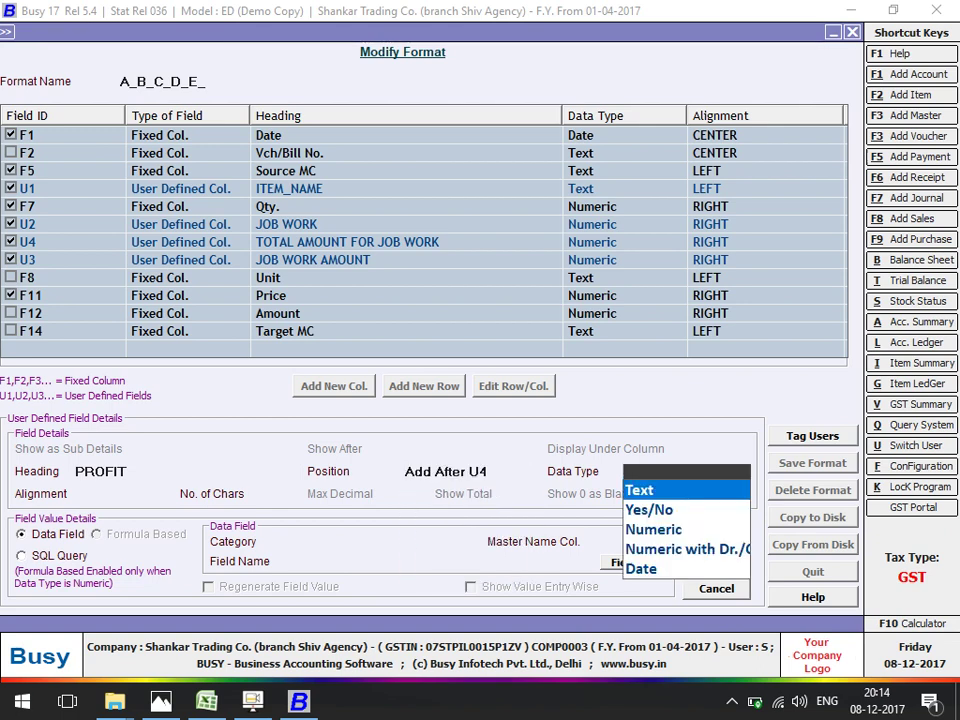
key("Return")
key("Return")
key("Return")
key("Return")
key("shift+Tab")
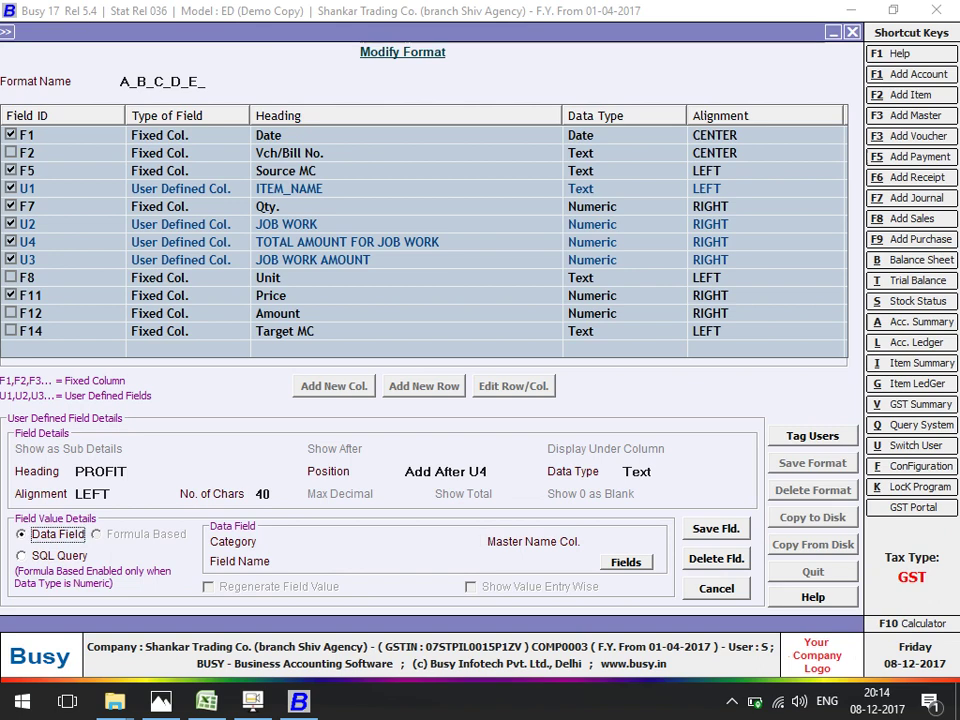
key("shift+Tab")
key("shift+Tab")
key("Down")
key("shift+Tab")
Set the PROFIT column to Numeric with 16 characters, 2 decimals, total shown and zeros as blank.
key("Down")
key("Down")
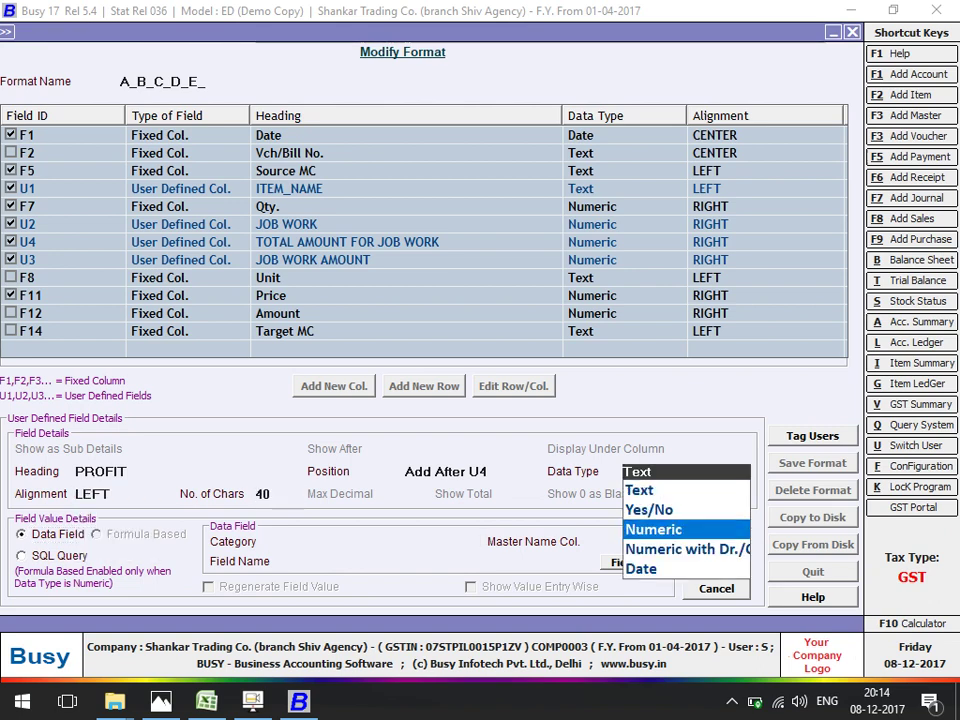
key("Return")
key("Return")
key("Return")
key("Return")
key("Return")
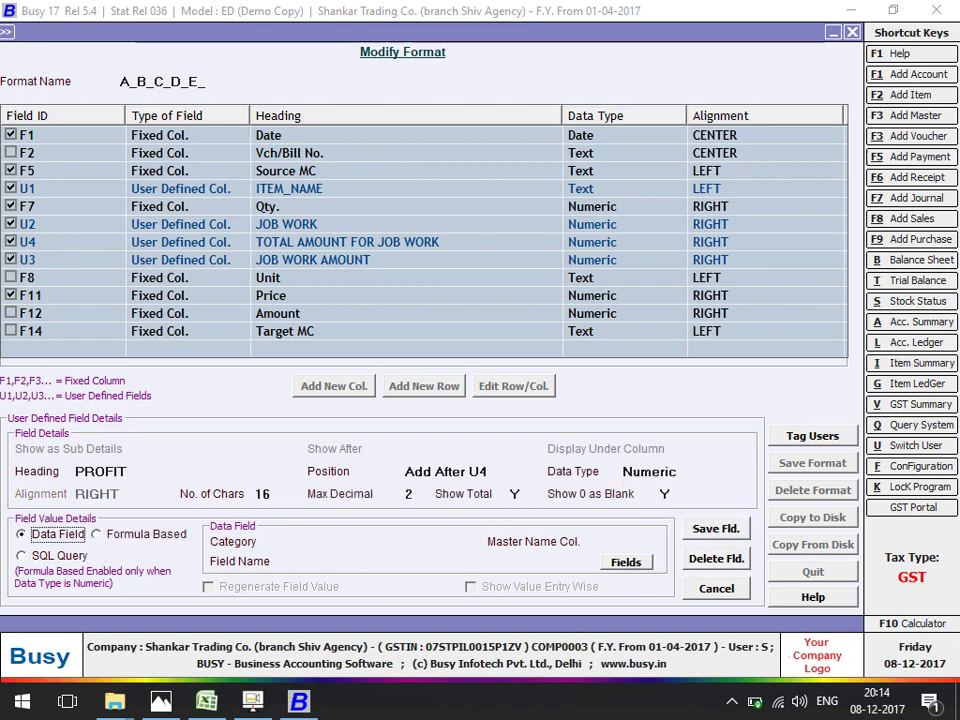
Make the PROFIT column formula based and try to use (F11*60%) as its formula.
key("Down")
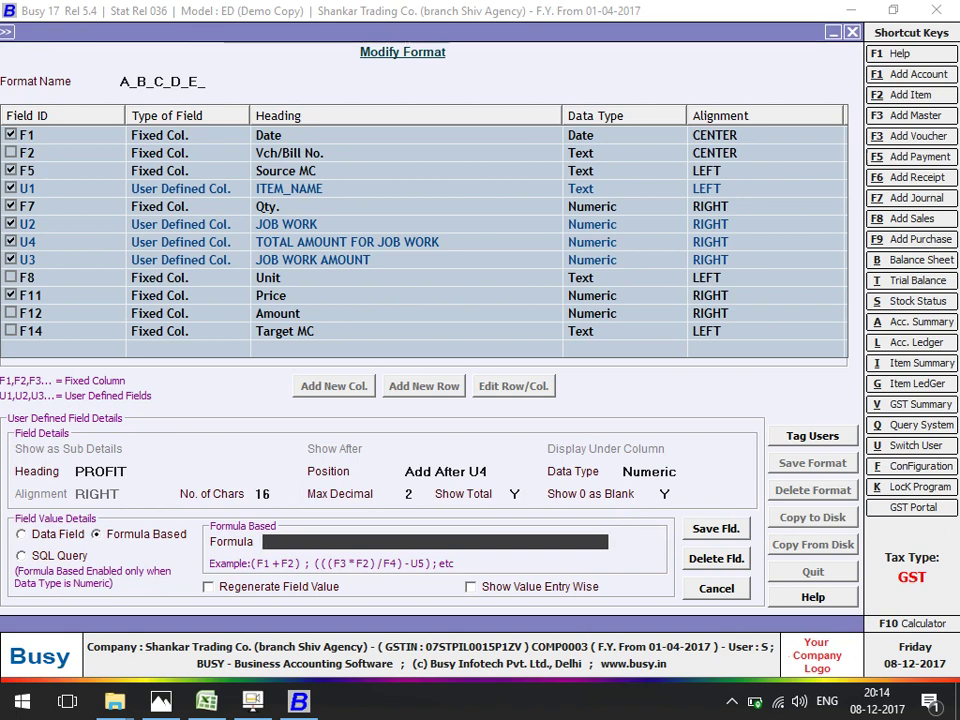
type("F11*60%")
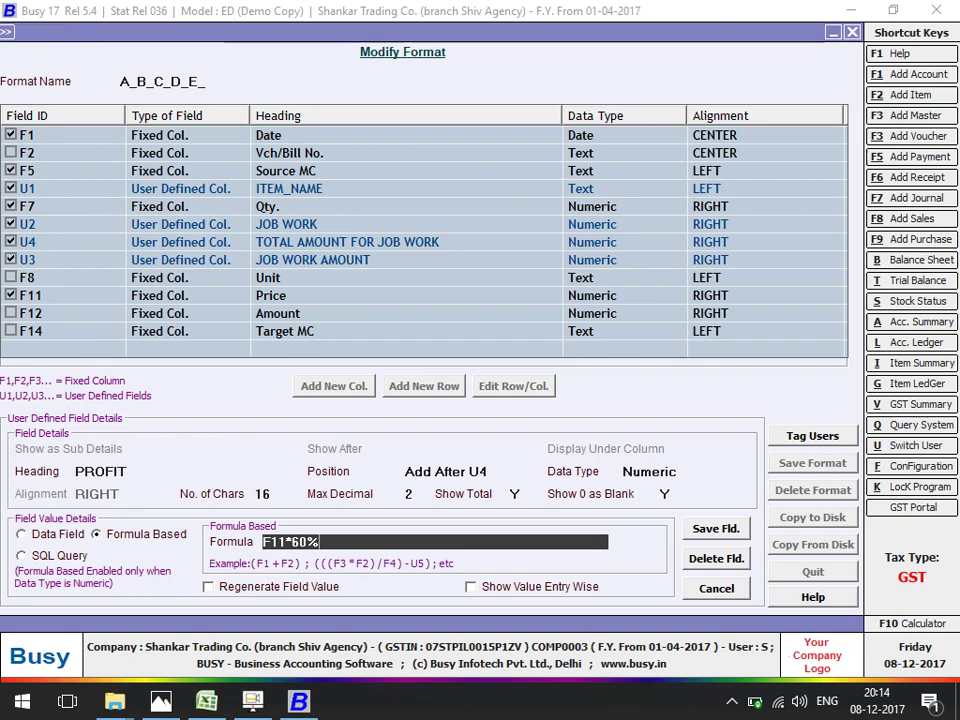
key("shift+Home")
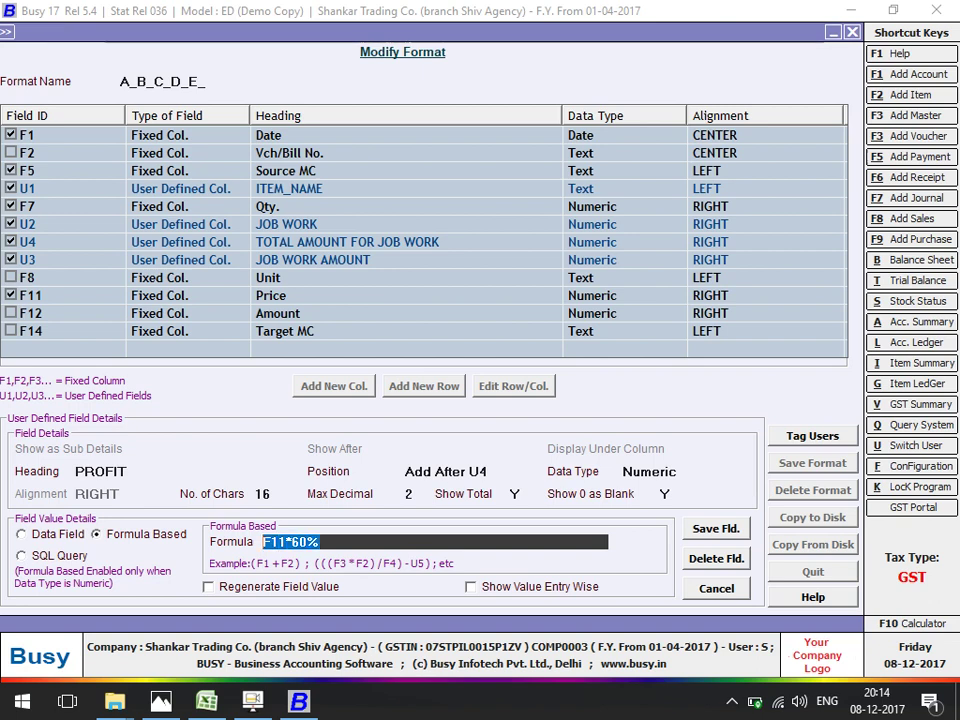
key("Home")
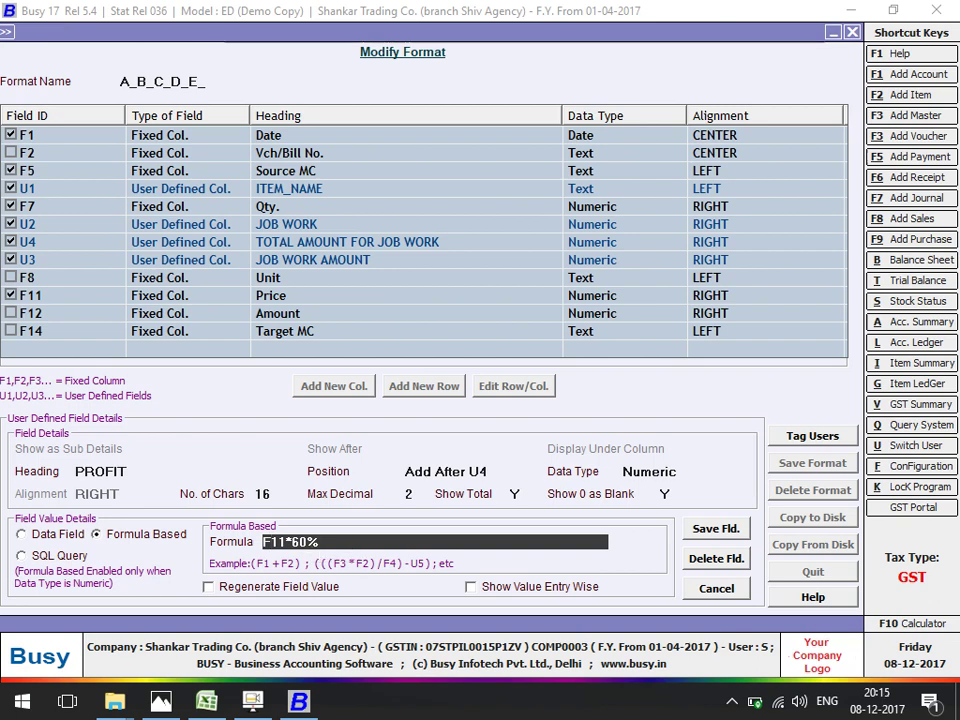
key("Return")
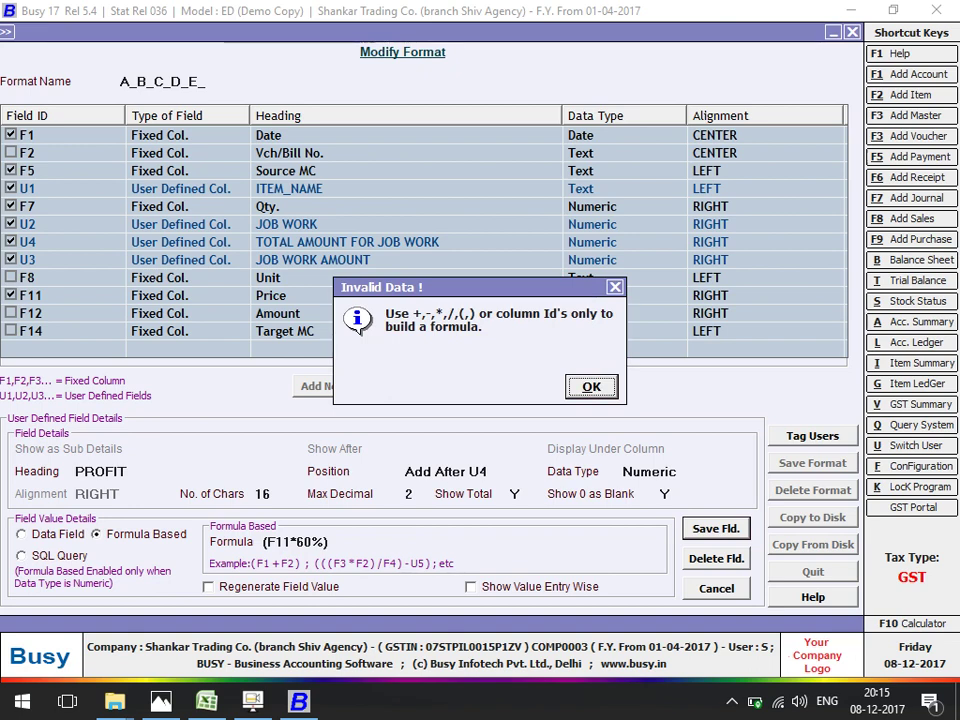
key("Return")
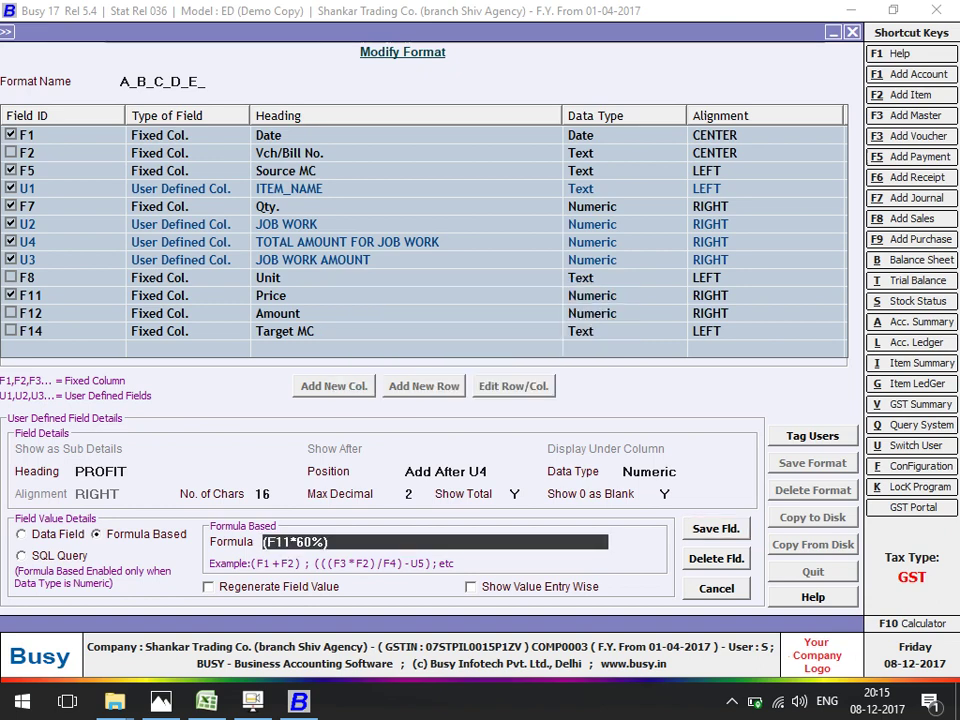
key("Return")
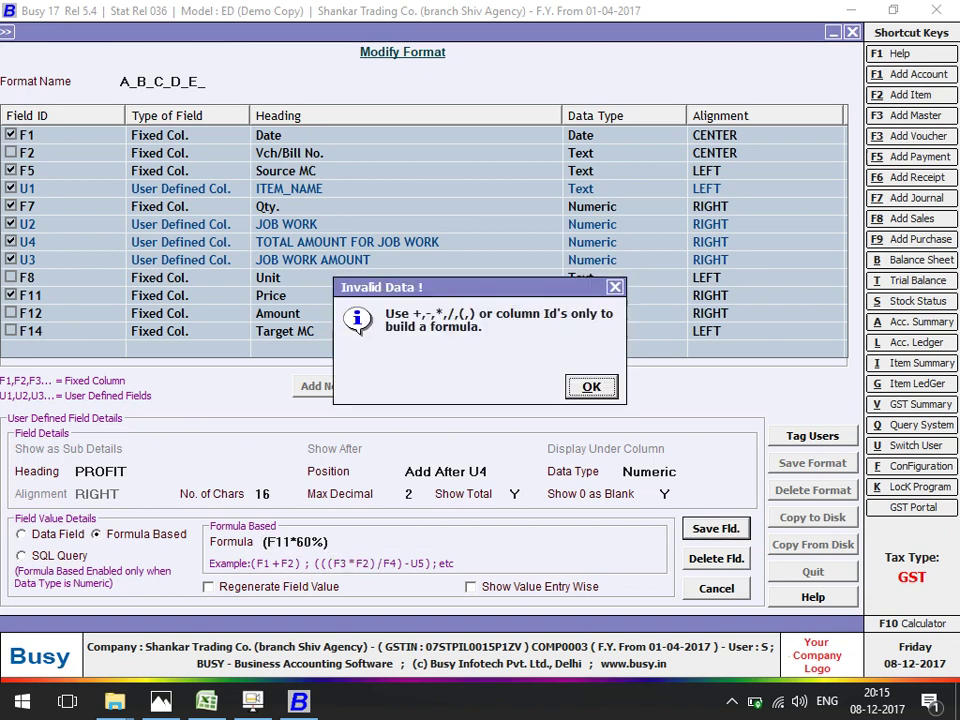
key("Return")
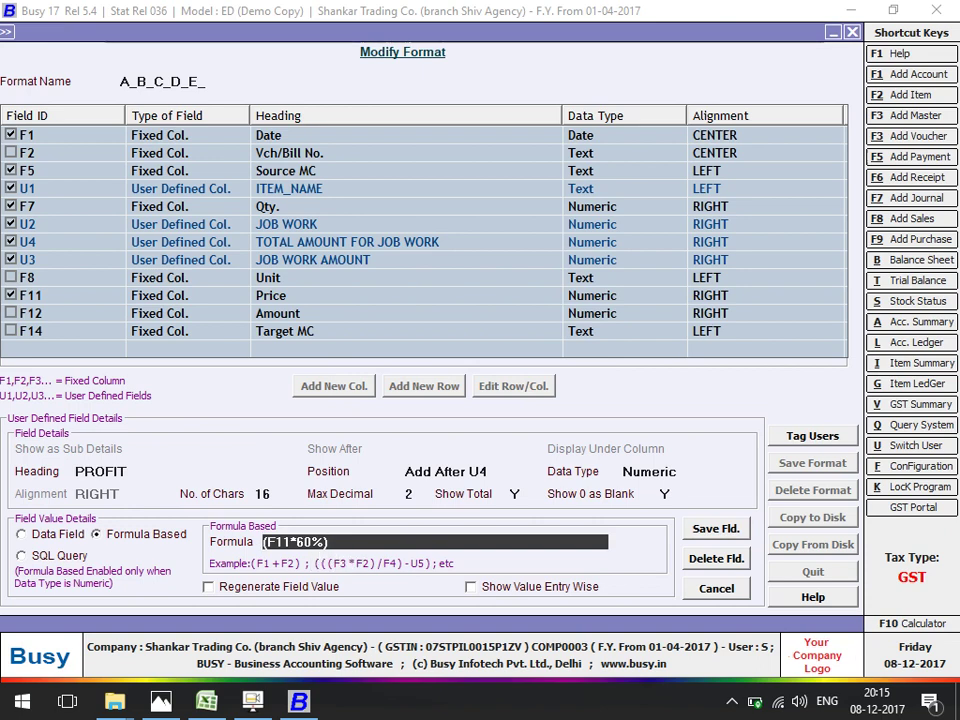
Replace the 60% factor in the PROFIT formula with 0.60.
key("BackSpace")
key("BackSpace")
key("BackSpace")
key("BackSpace")
type("0.")
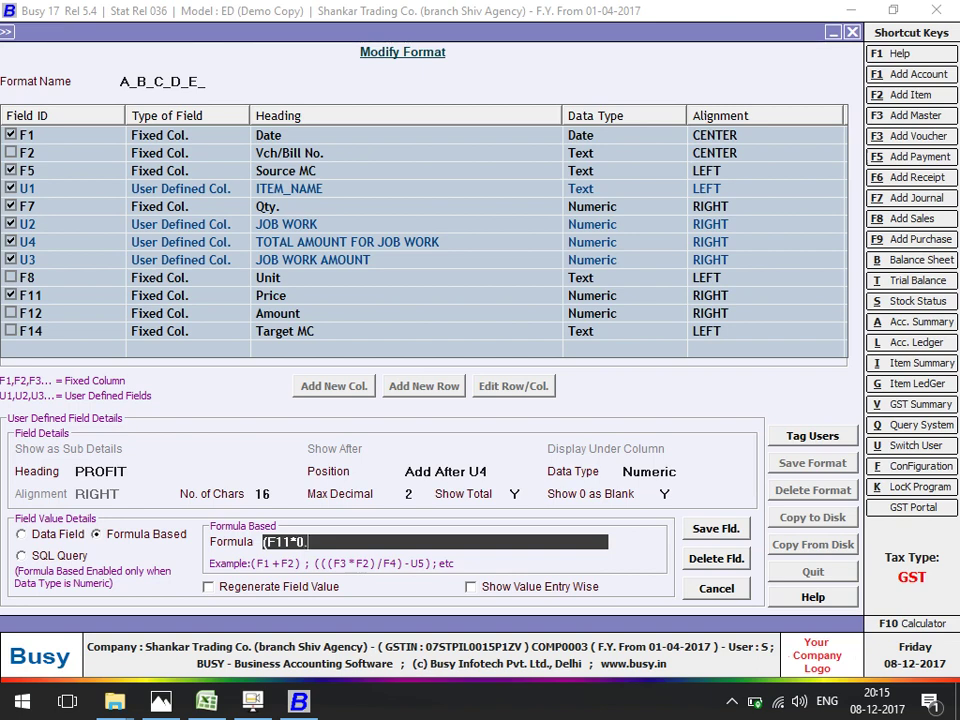
type("60")
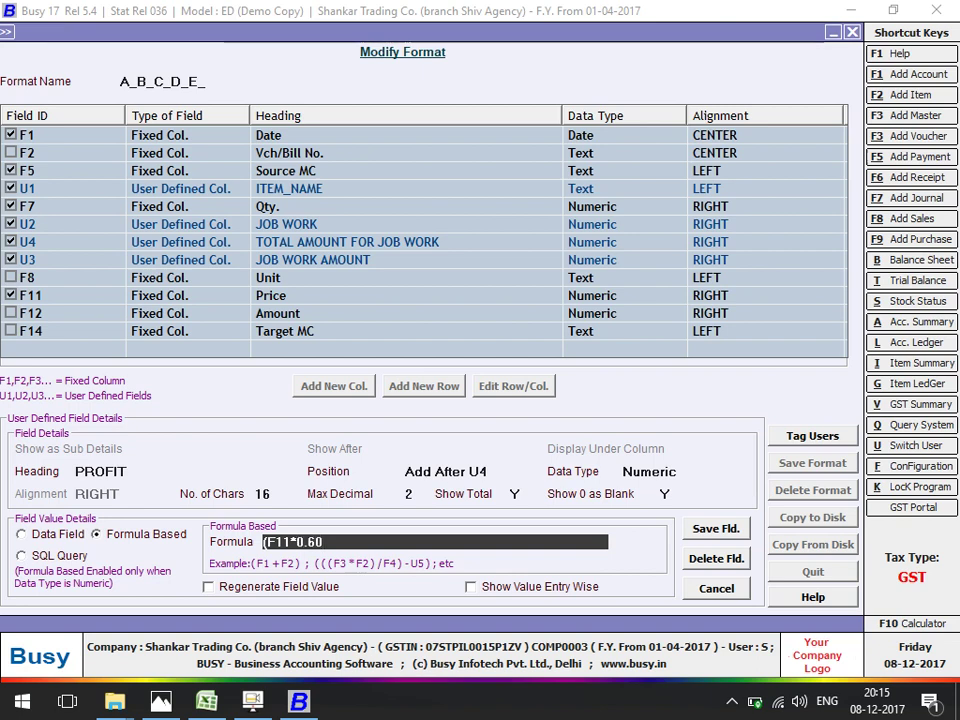
Switch to the 1.Project workbook in Excel and select the empty cell Z26 on the Purchases sheet.
key("alt+Tab")
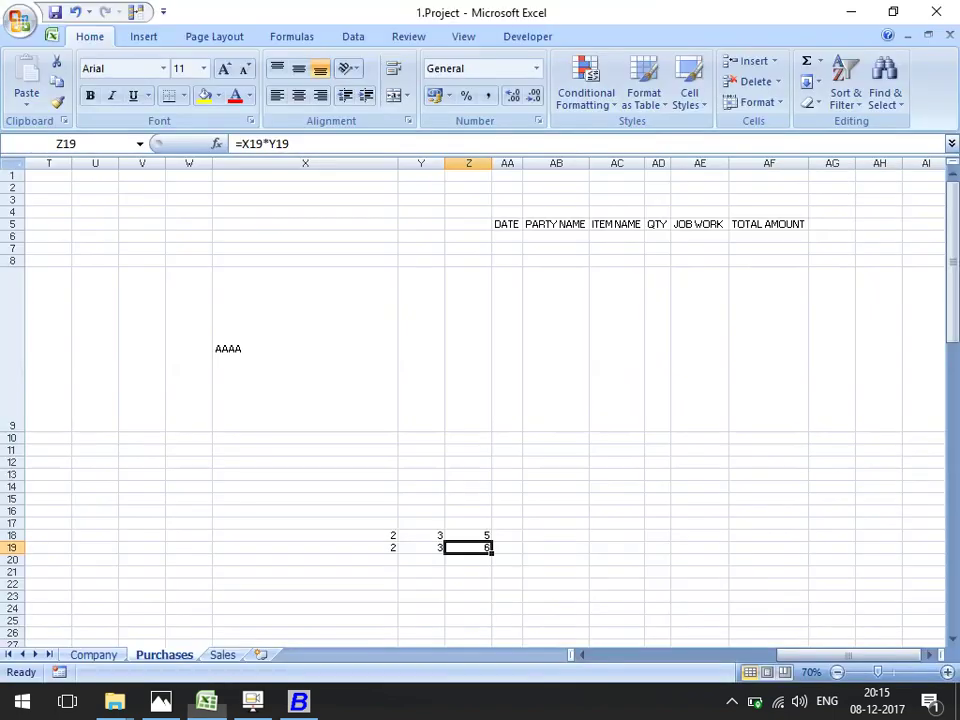
key("Down")
key("Down")
key("Down")
key("Down")
key("Down")
key("Down")
key("Down")
key("Down")
key("Down")
key("Down")
key("Down")
key("Down")
key("Up")
key("Up")
key("Up")
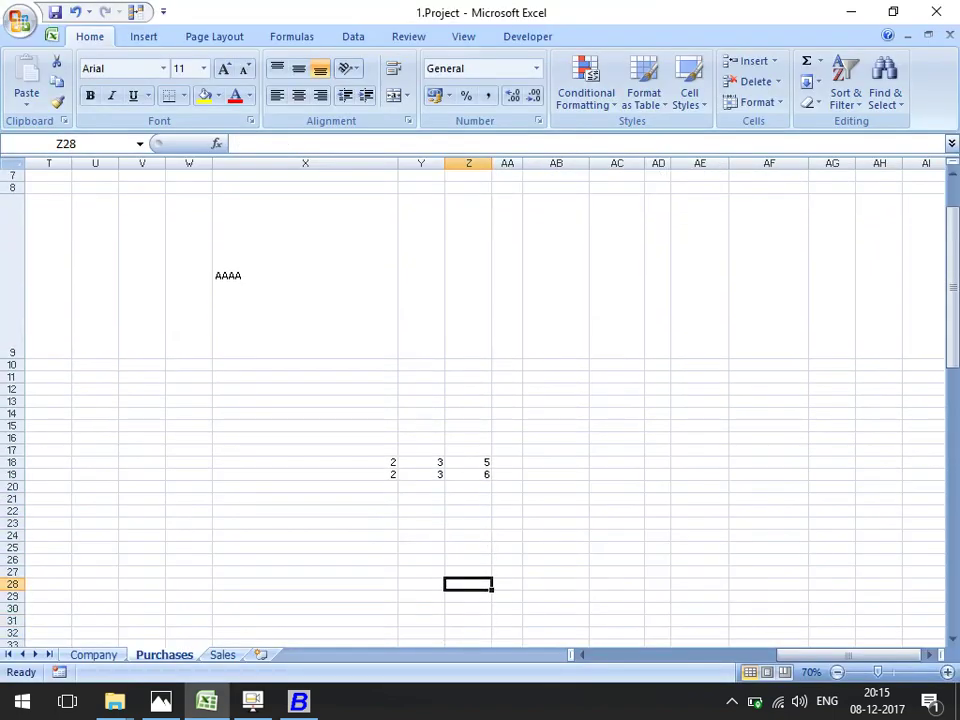
key("Up")
key("Up")
type("60")
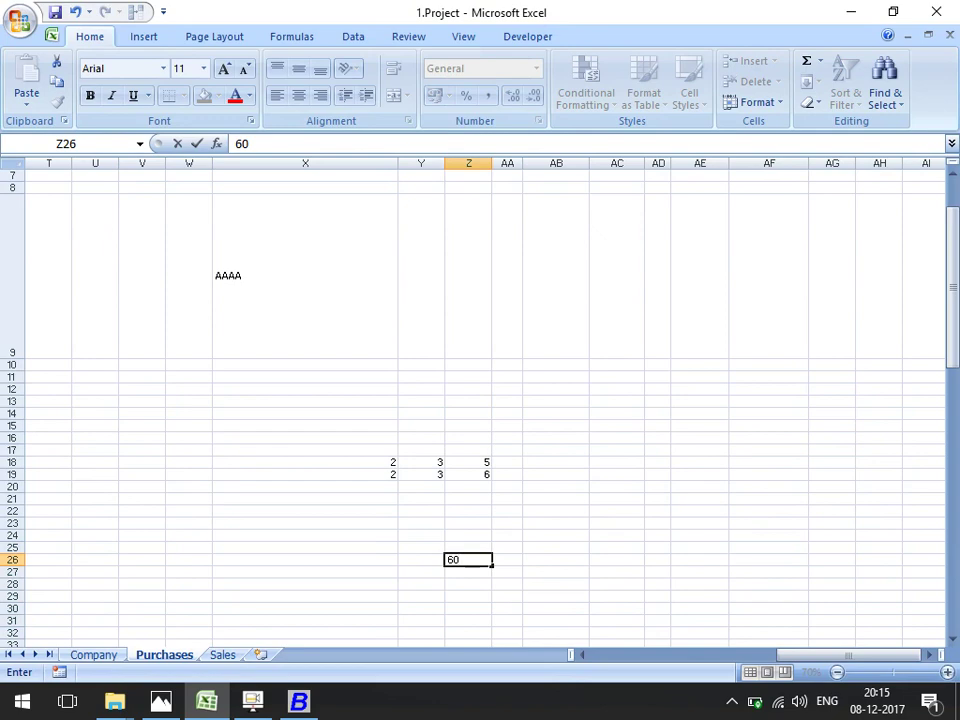
key("BackSpace")
key("BackSpace")
key("Return")
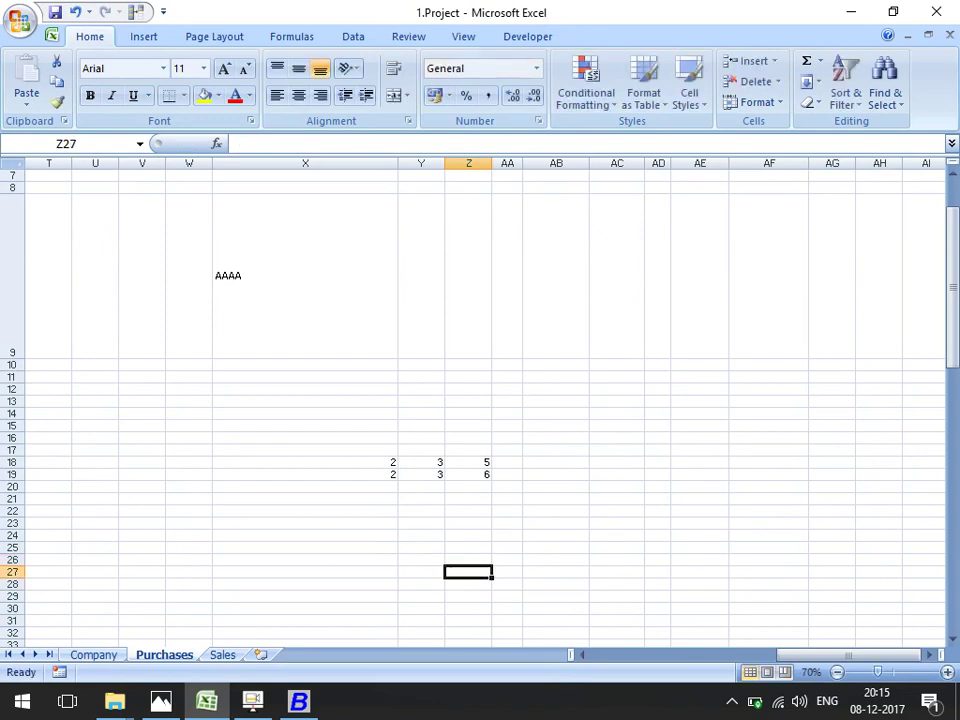
Enter 100 in cell Z25 of the Purchases sheet.
key("Up")
key("Up")
type("100")
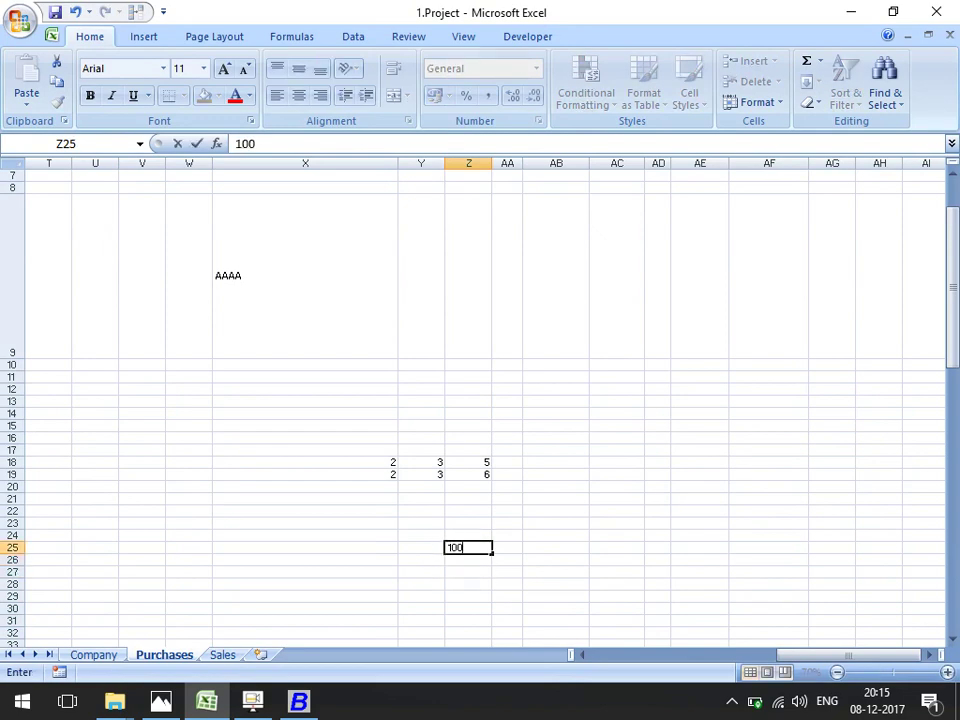
key("Return")
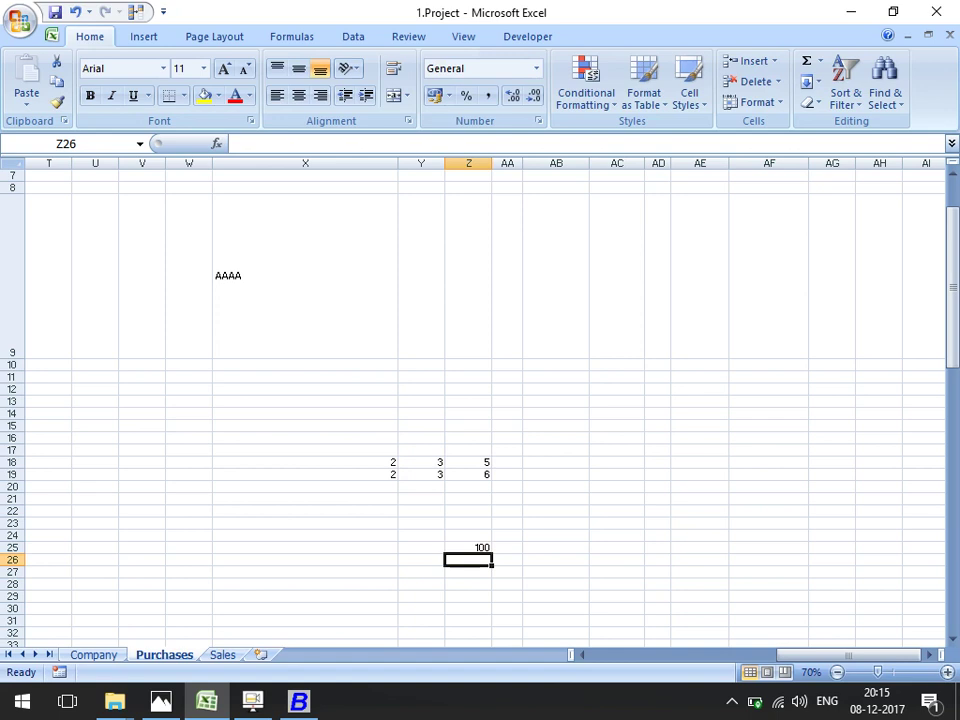
left_click(468, 547)
left_click(507, 547)
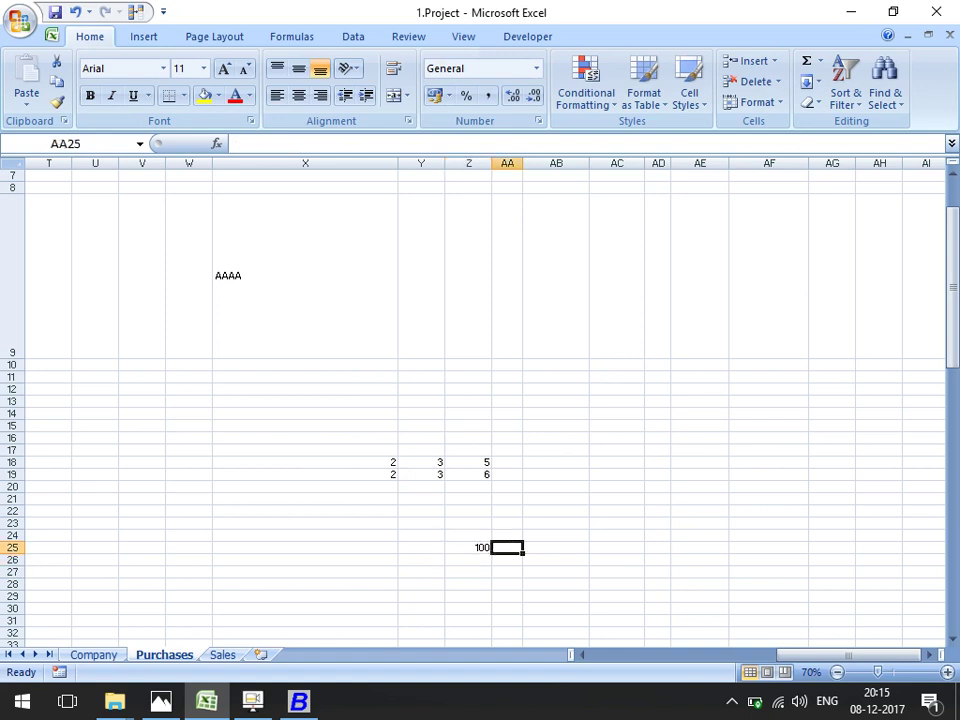
type("=")
key("Left")
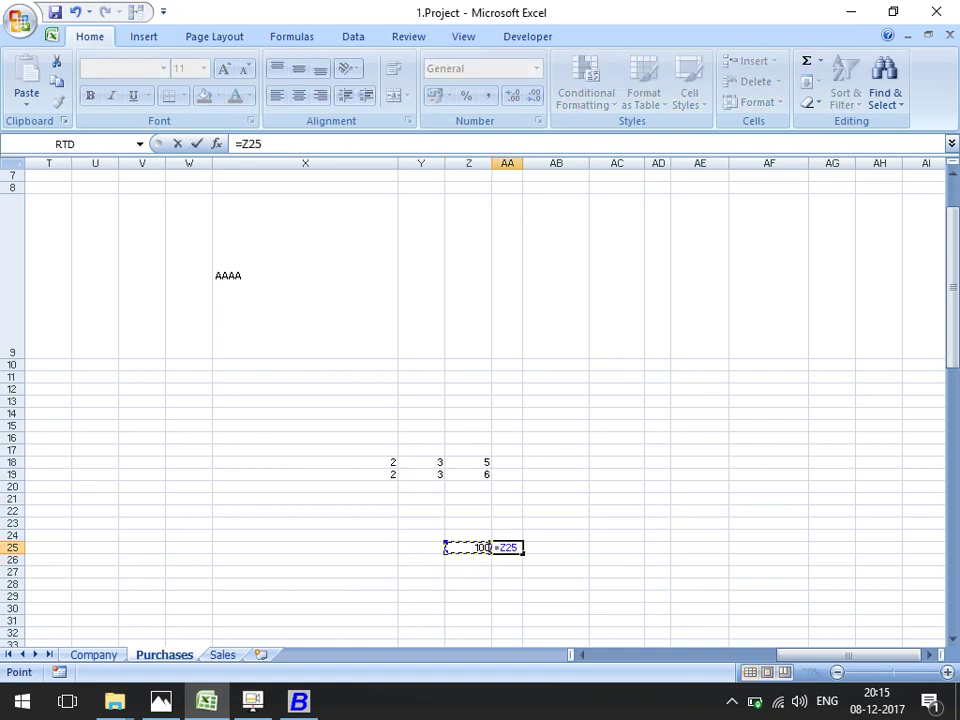
key("Escape")
Enter 6/100 in cell AA25 and 0.6 in cell AB25 of the Purchases sheet.
type("6/100")
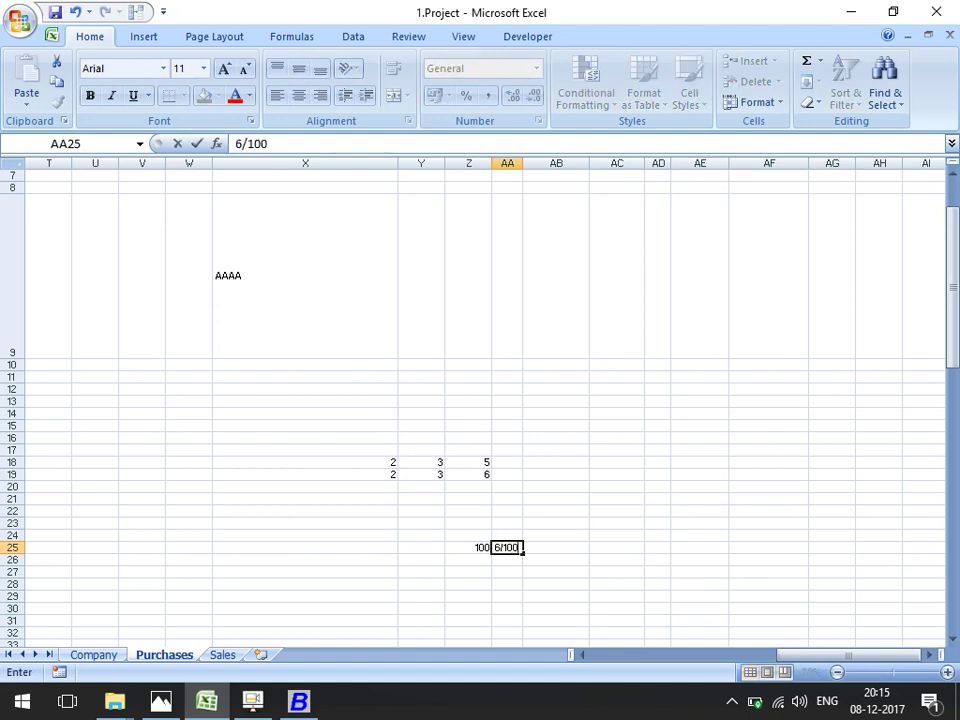
key("Return")
left_click(507, 547)
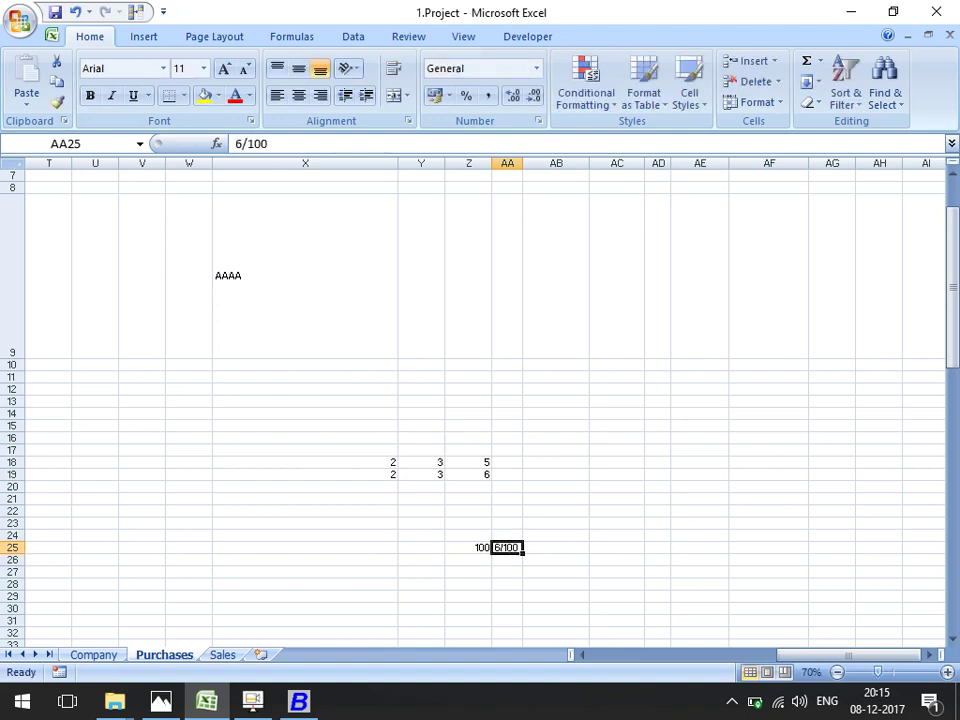
left_click(556, 547)
type("0.6")
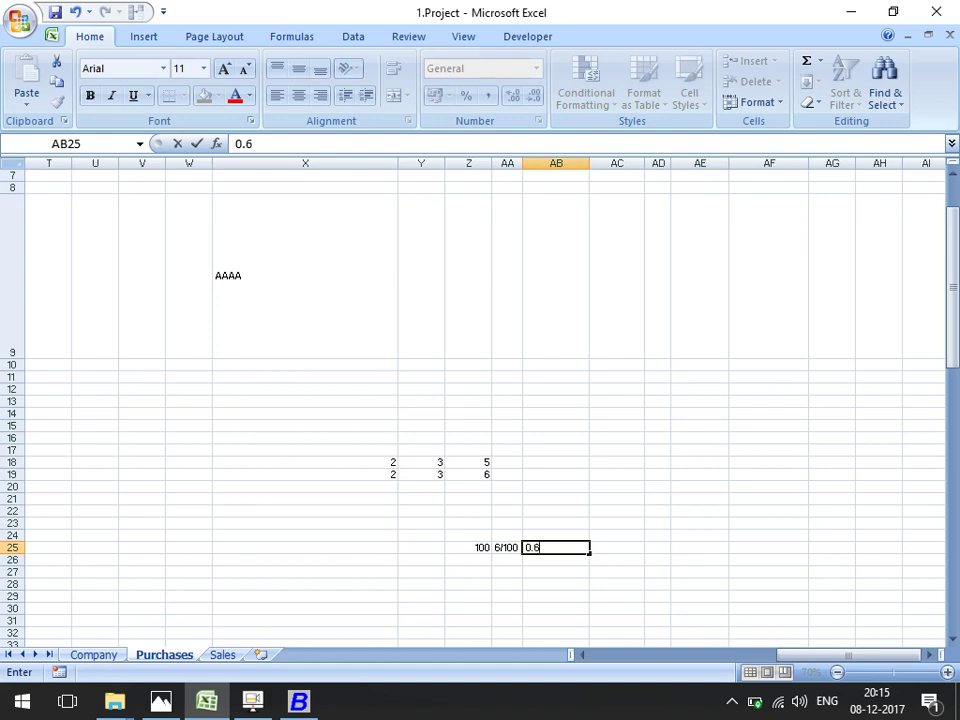
key("Return")
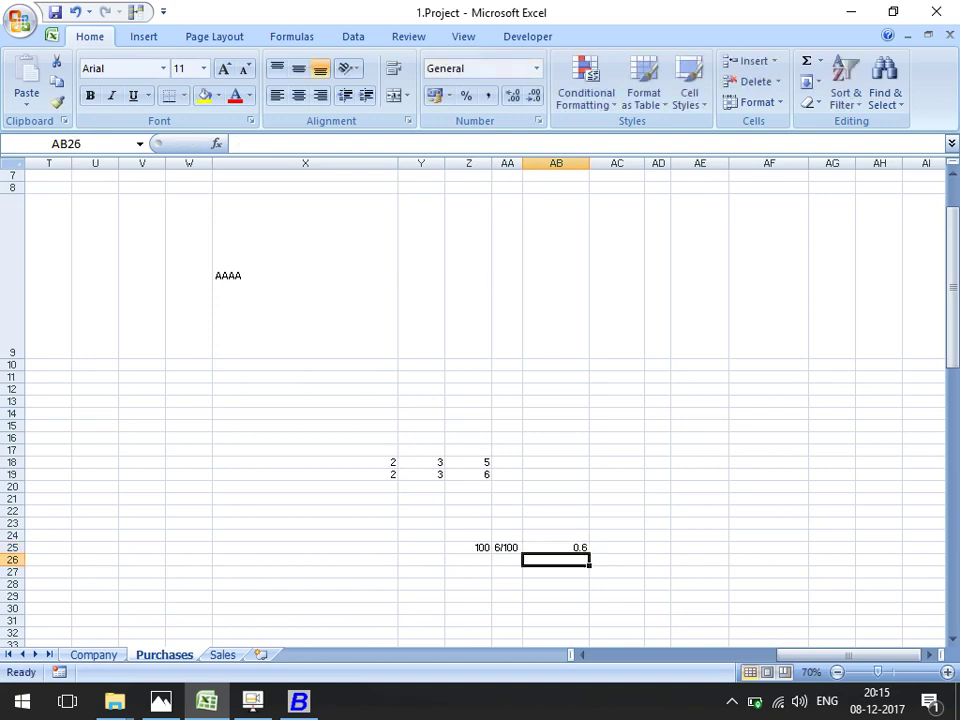
Switch back to Busy and save the PROFIT column with the formula (F11*0.60).
key("alt+Tab")
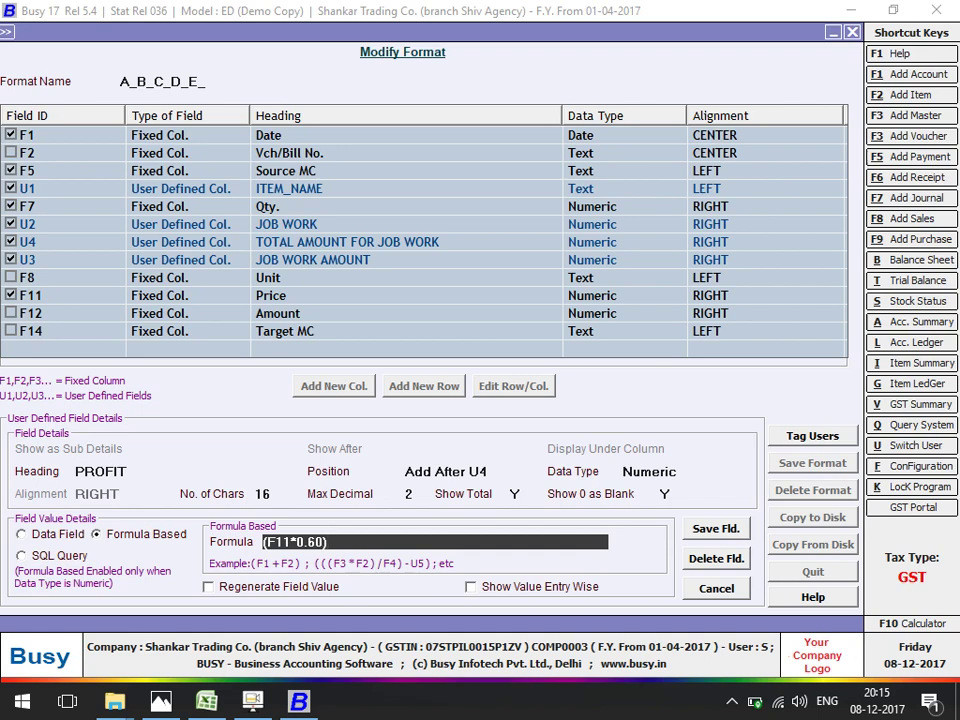
key("Return")
key("Return")
key("Return")
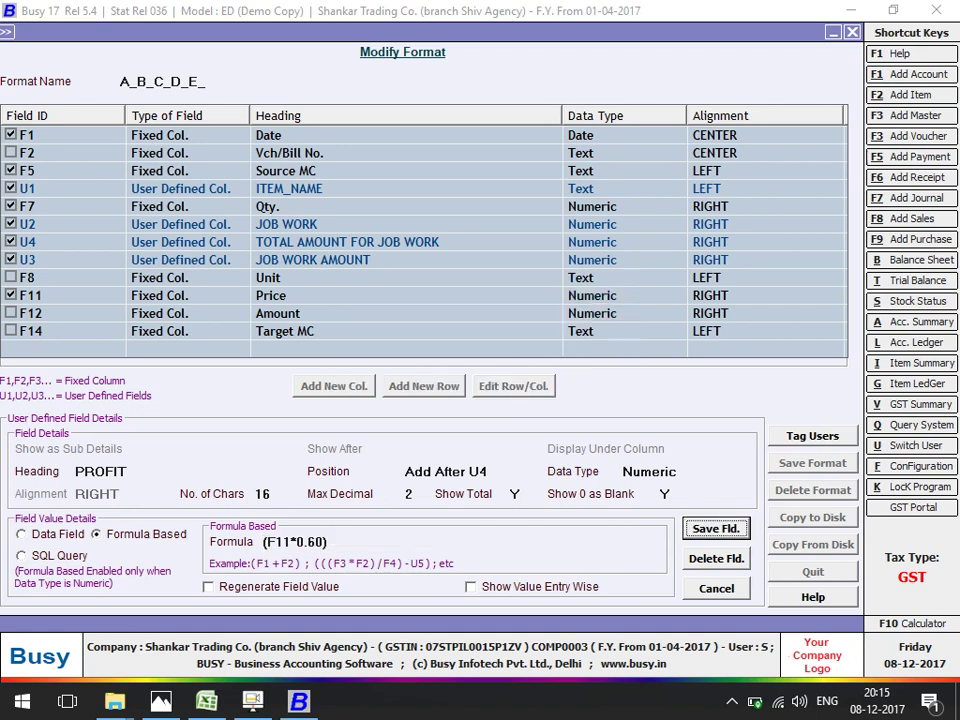
key("Return")
key("Return")
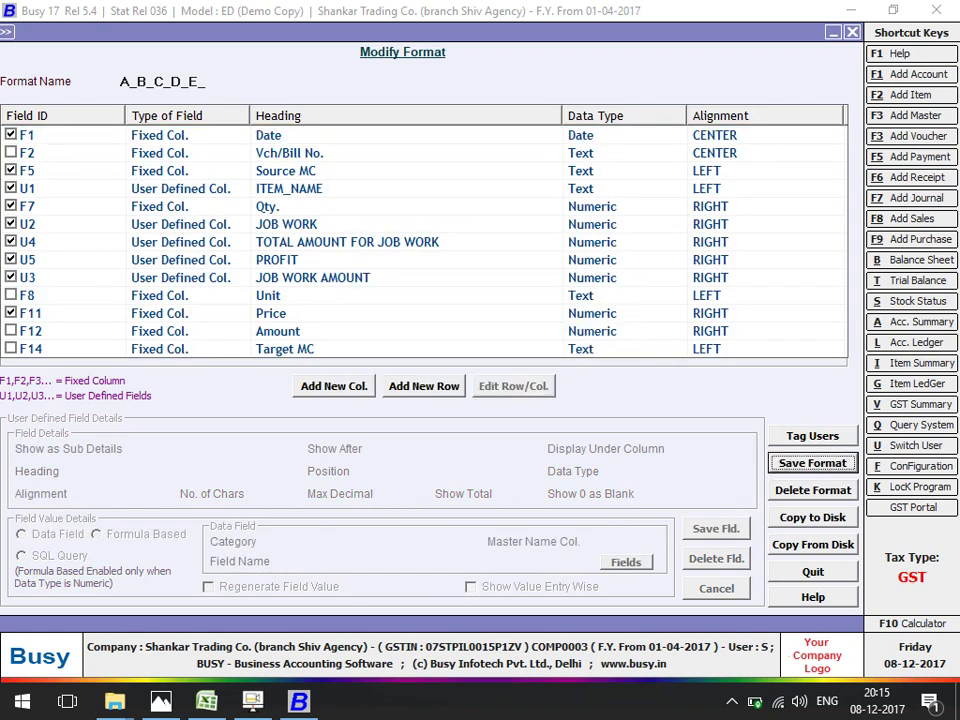
Save the A_B_C_D_E_ format and rerun the stock transfer query to show the PROFIT and Price columns.
key("Return")
key("Escape")
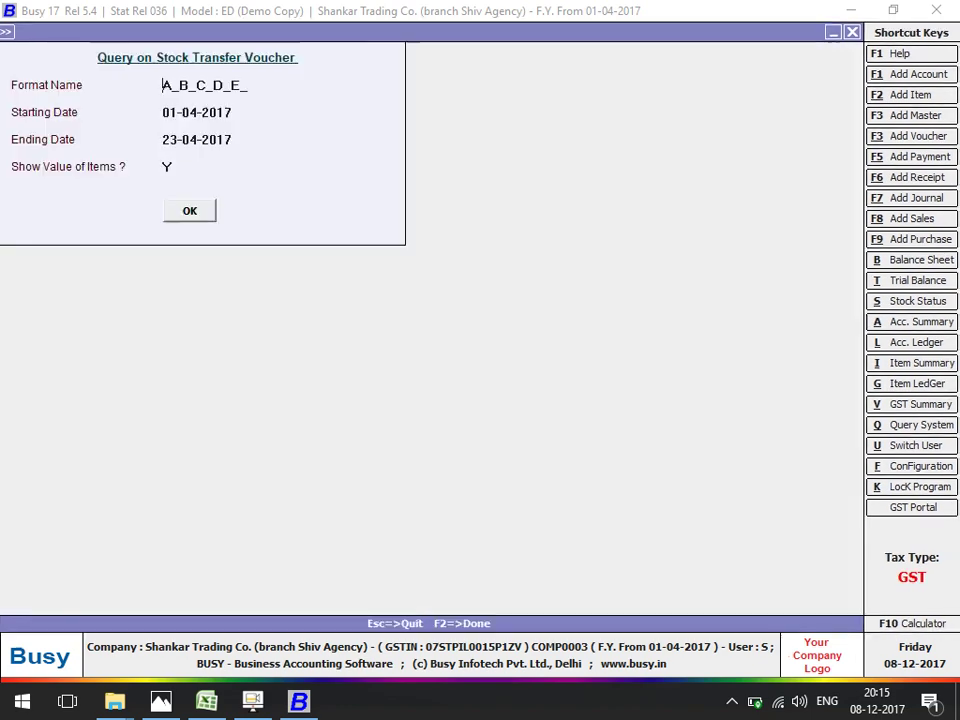
key("F2")
key("Right")
key("Right")
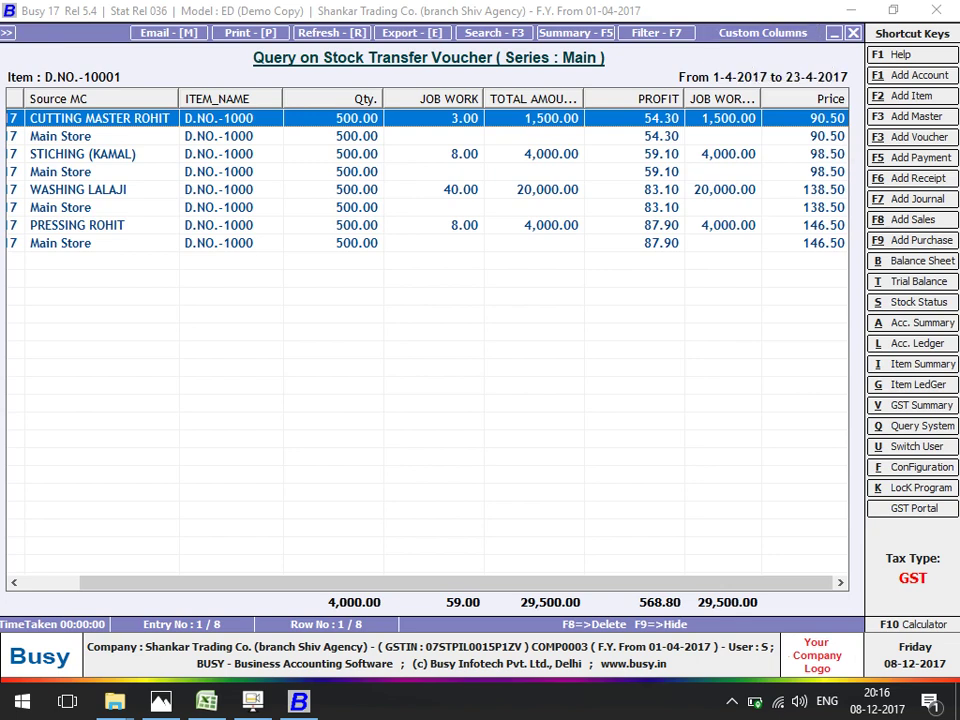
Reopen the format's PROFIT column, extend its formula to ((F11*0.60)+F11) and save the field.
key("alt+c")
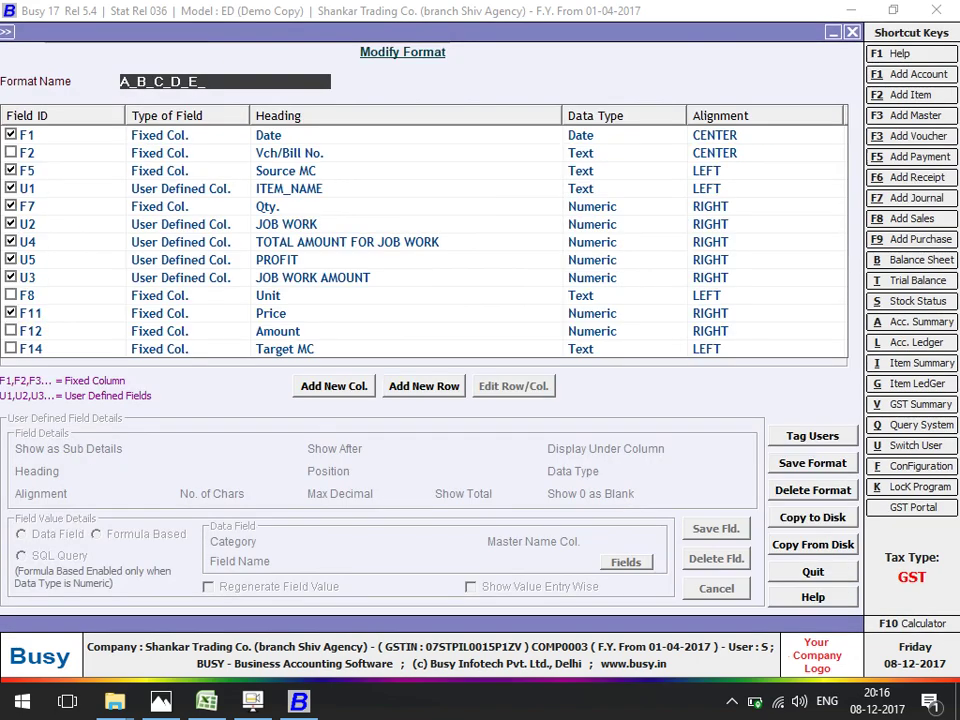
left_click(276, 259)
key("Return")
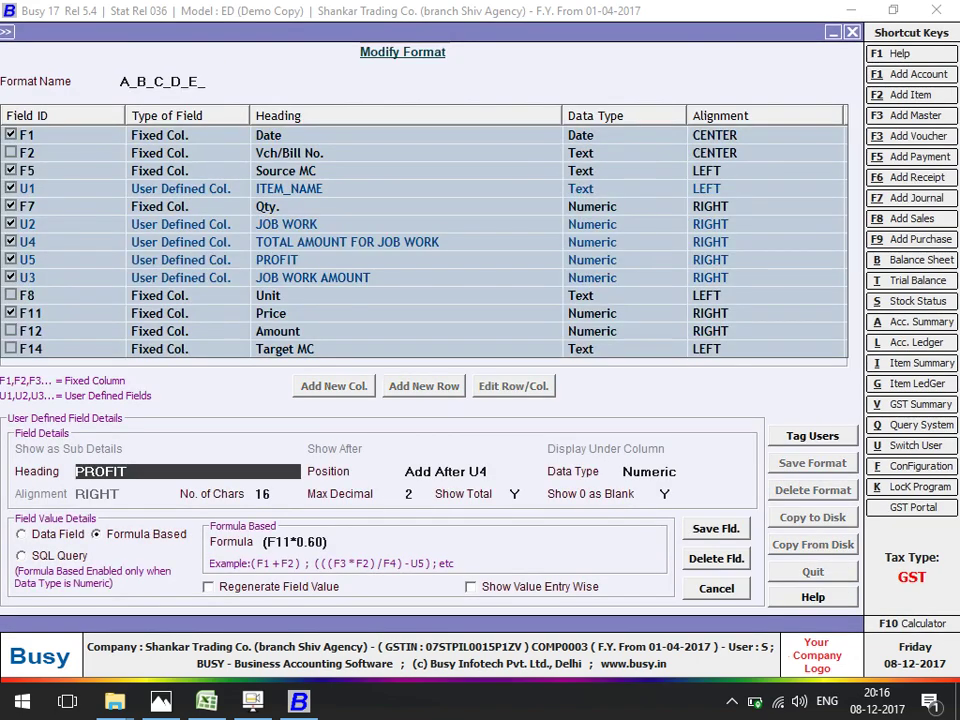
key("Return")
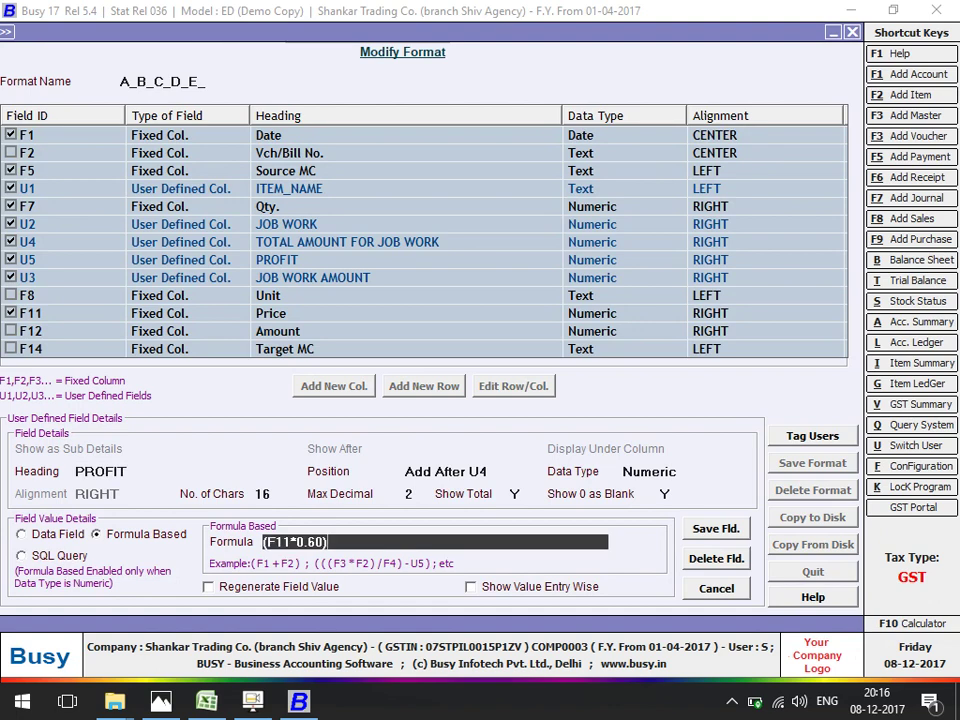
type("+F11")
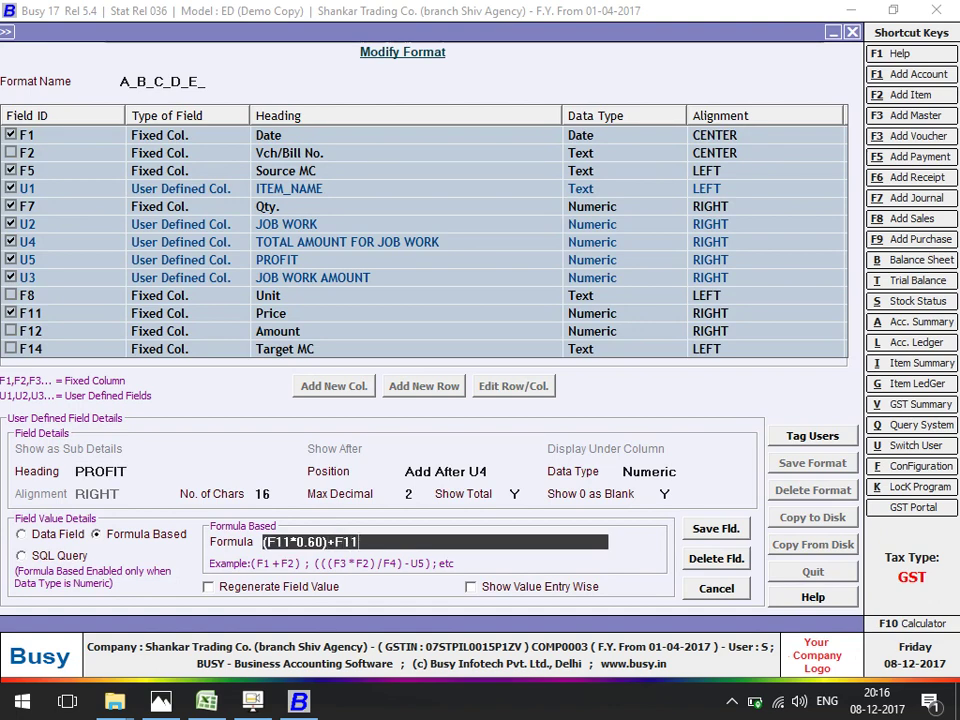
key("Return")
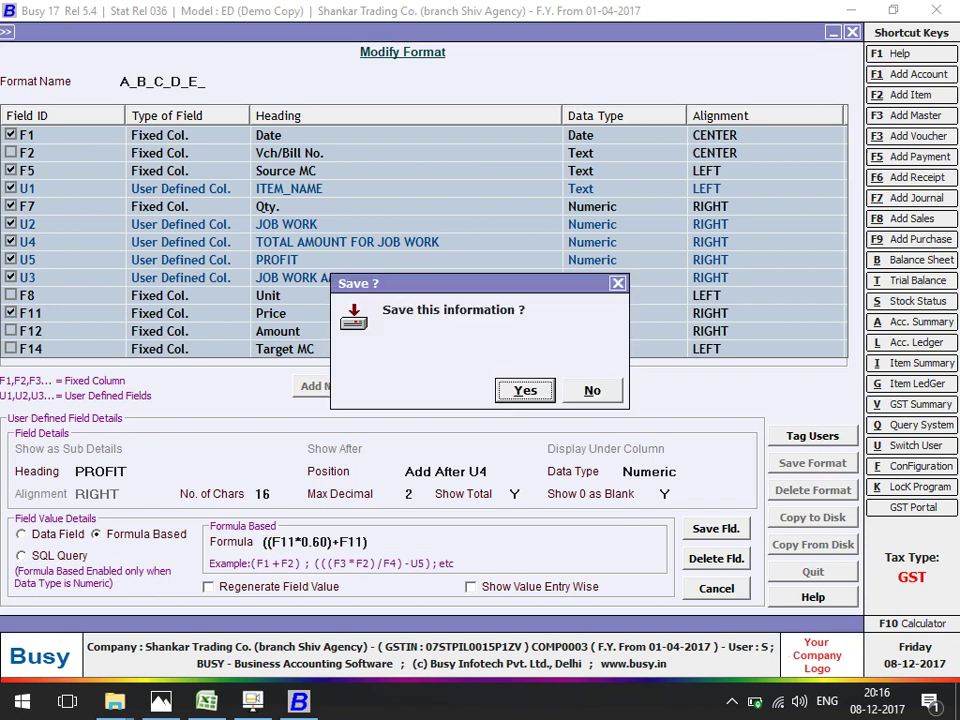
key("Return")
Save the modified A_B_C_D_E_ format and run the stock transfer query with it again.
key("Escape")
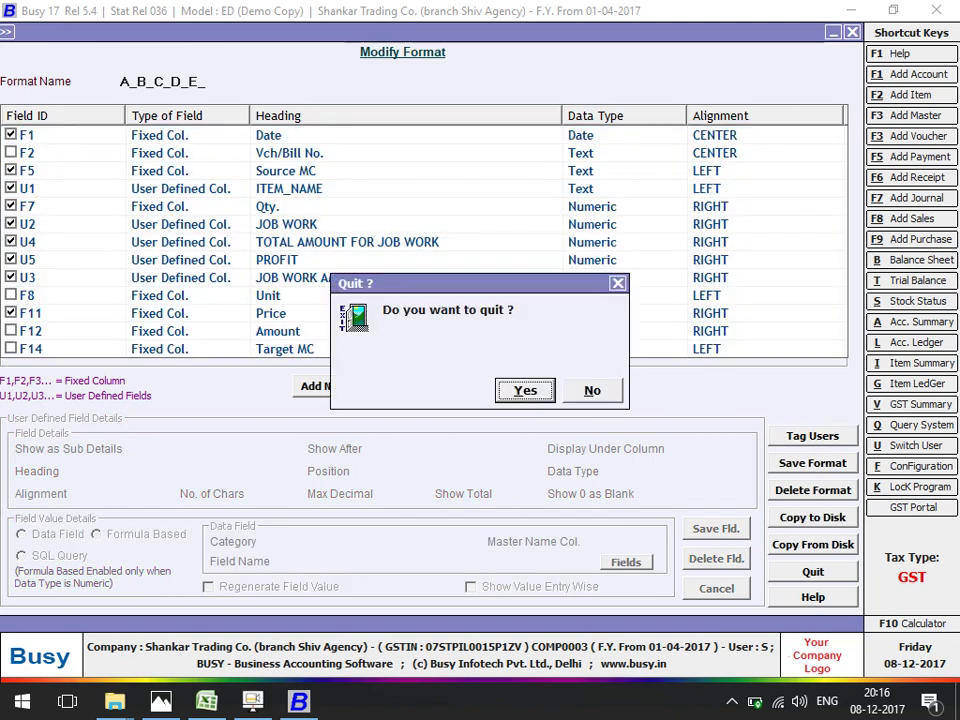
key("Right")
key("Return")
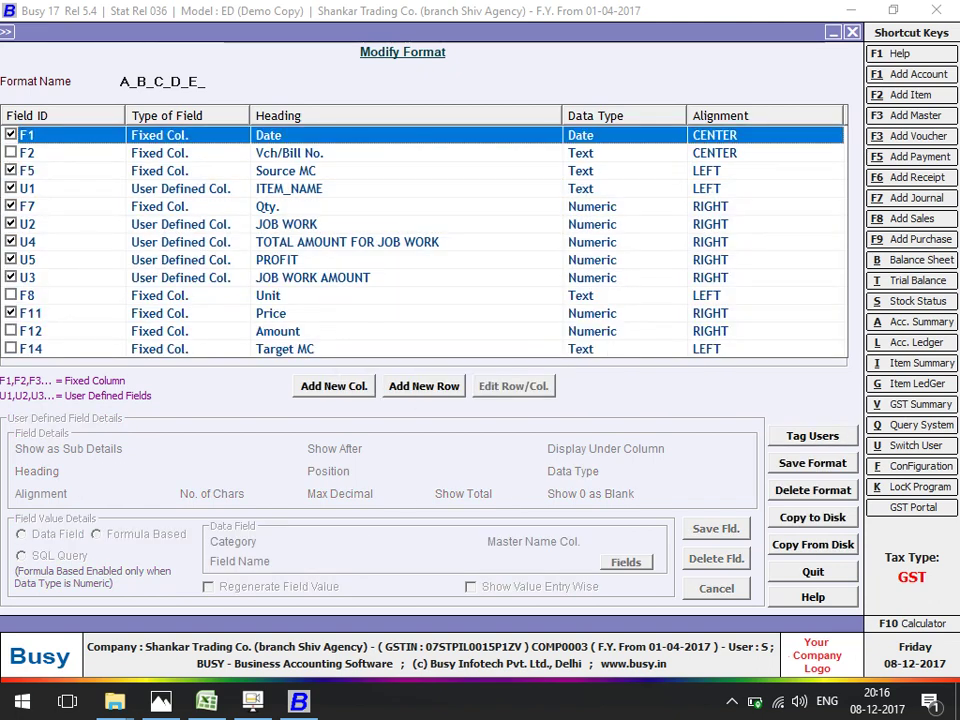
key("F2")
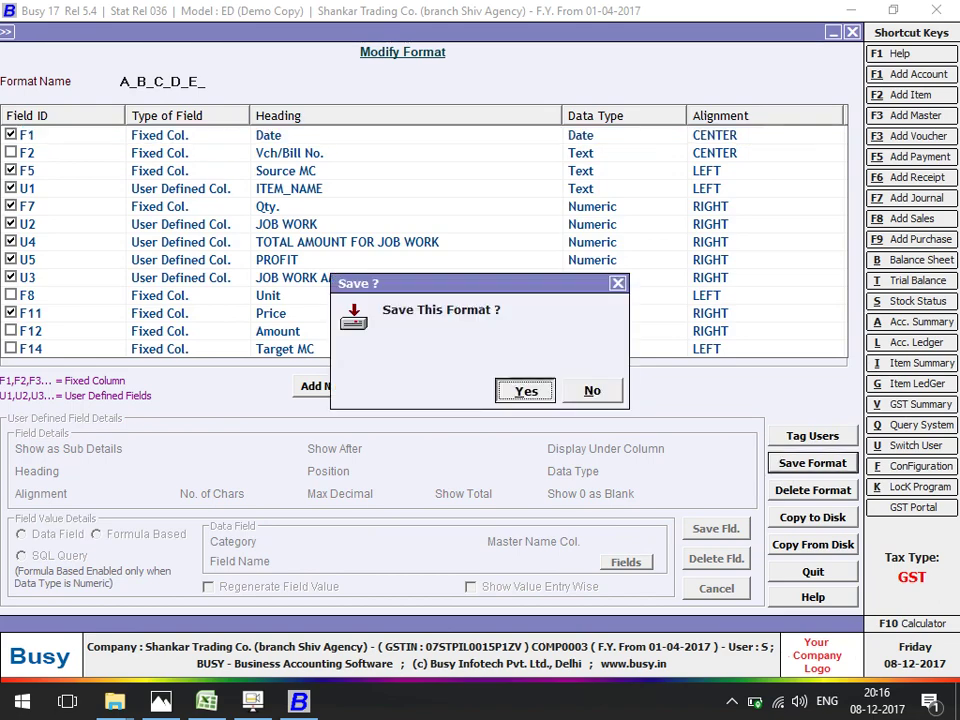
key("Return")
key("Return")
key("Escape")
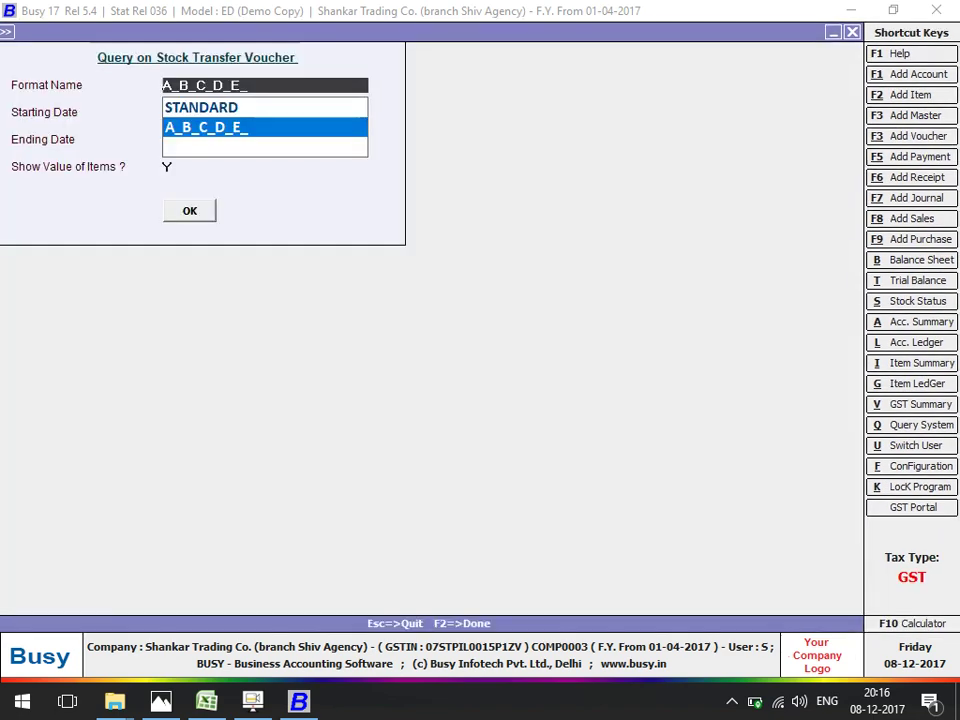
key("Return")
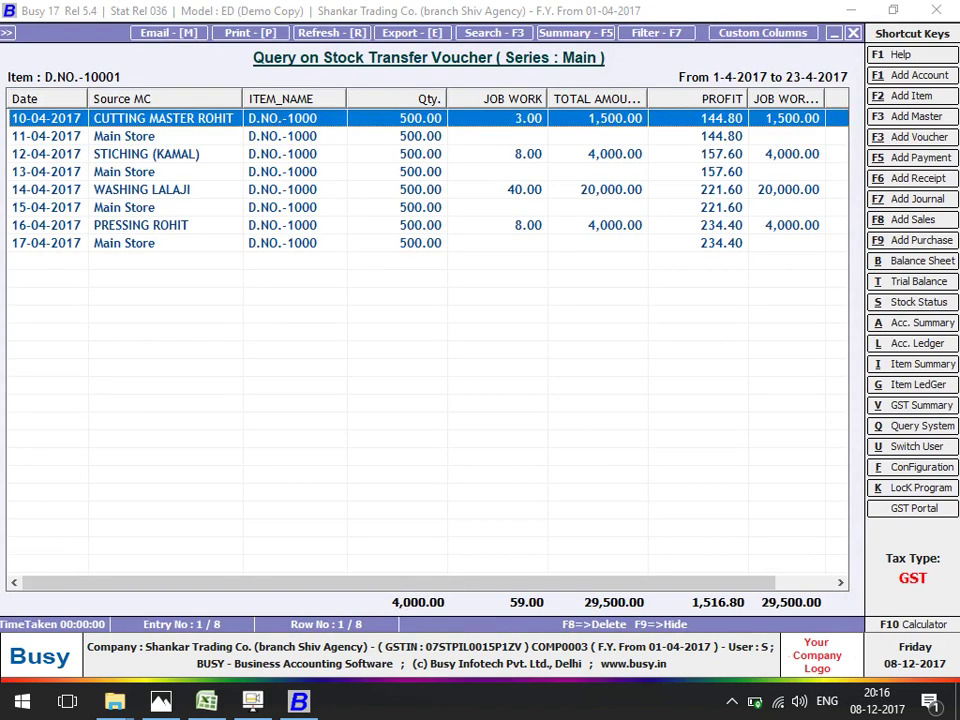
Compare the PROFIT and Price values row by row down to the last Main Store entry.
key("Right")
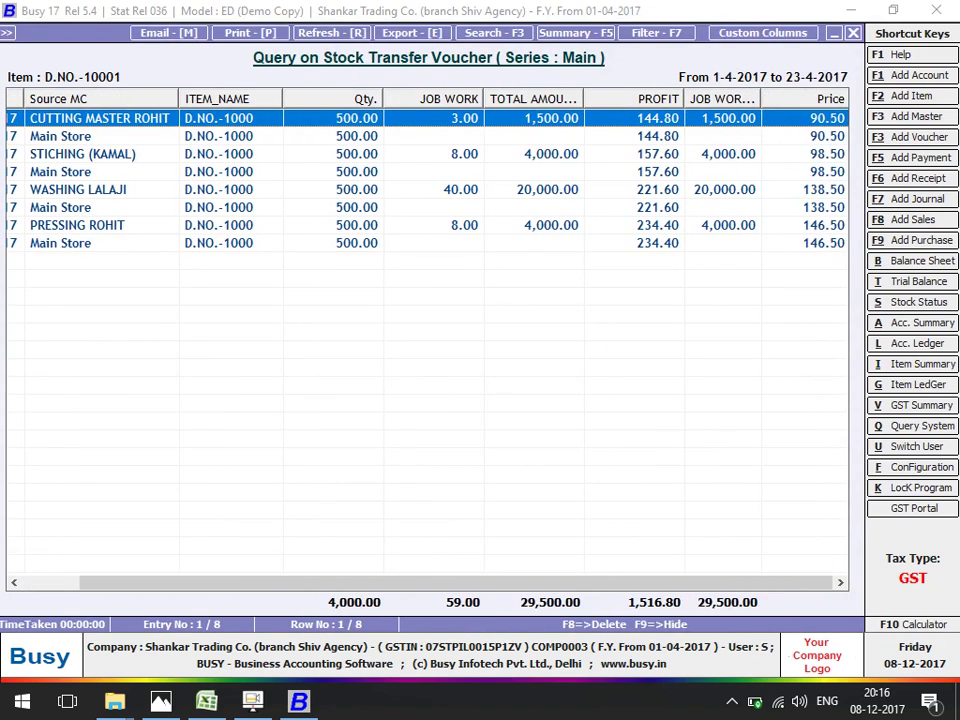
key("Down")
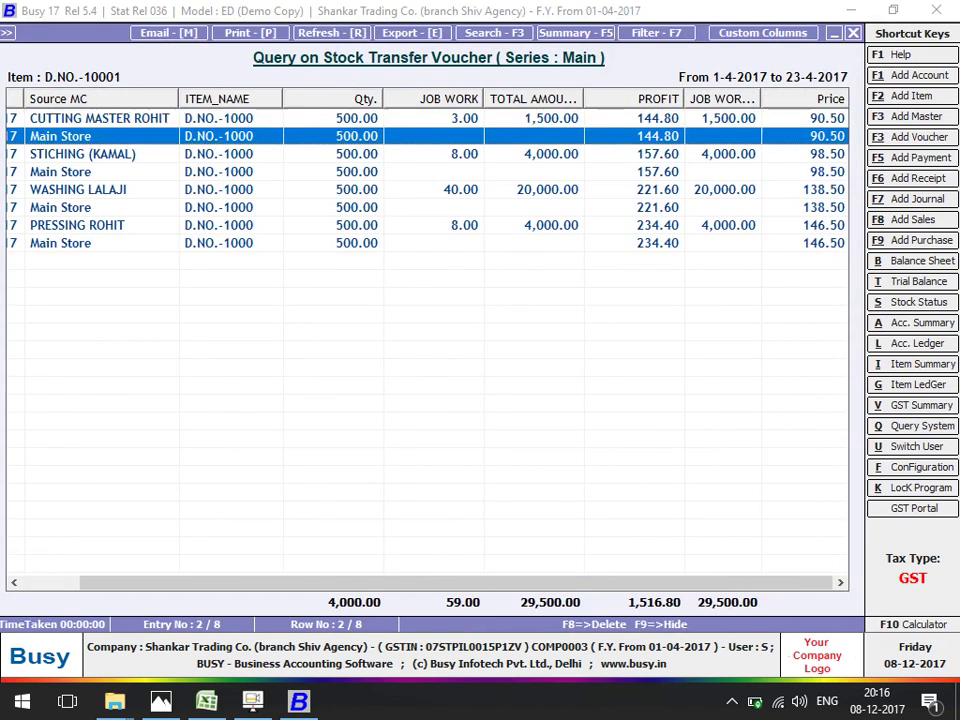
key("Down")
key("Down")
key("Down")
key("Down")
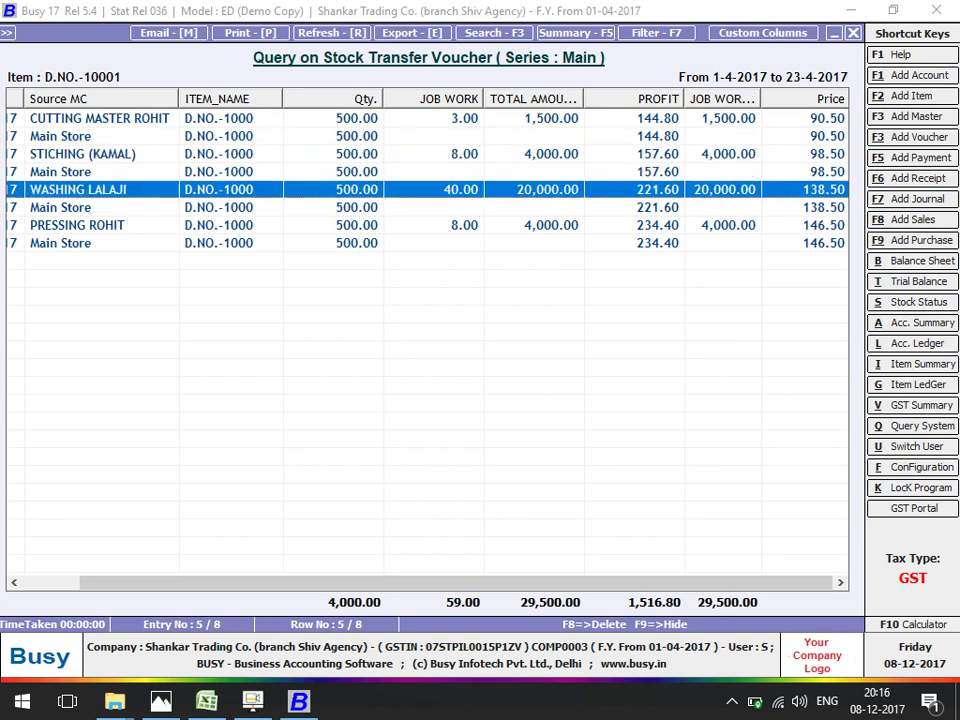
key("Down")
key("Down")
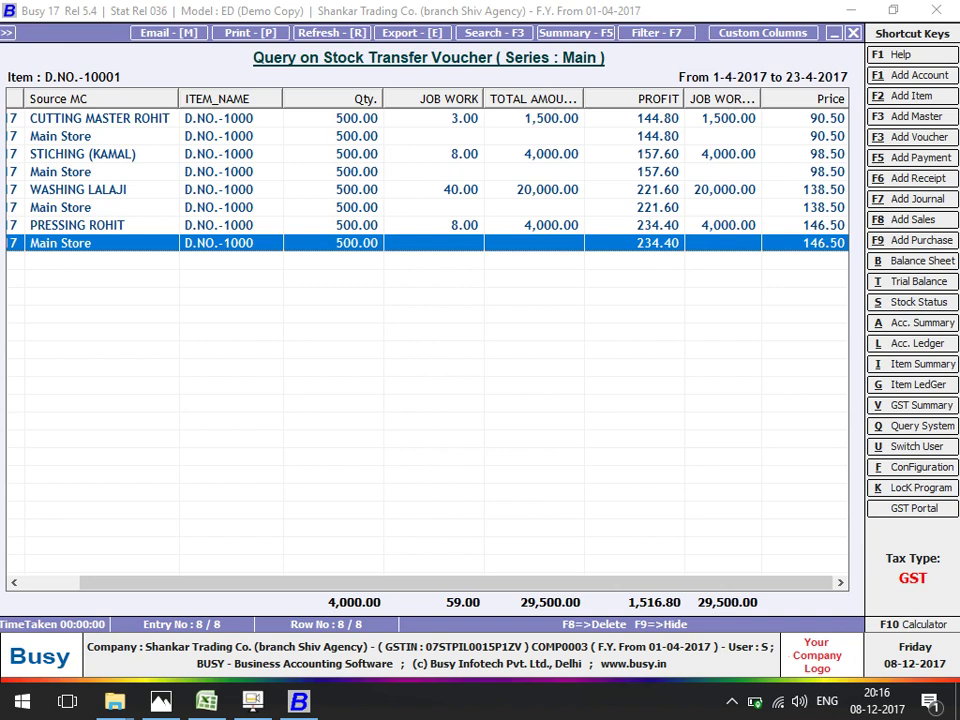
Reopen the A_B_C_D_E_ format for modification and delete its PROFIT column.
key("F12")
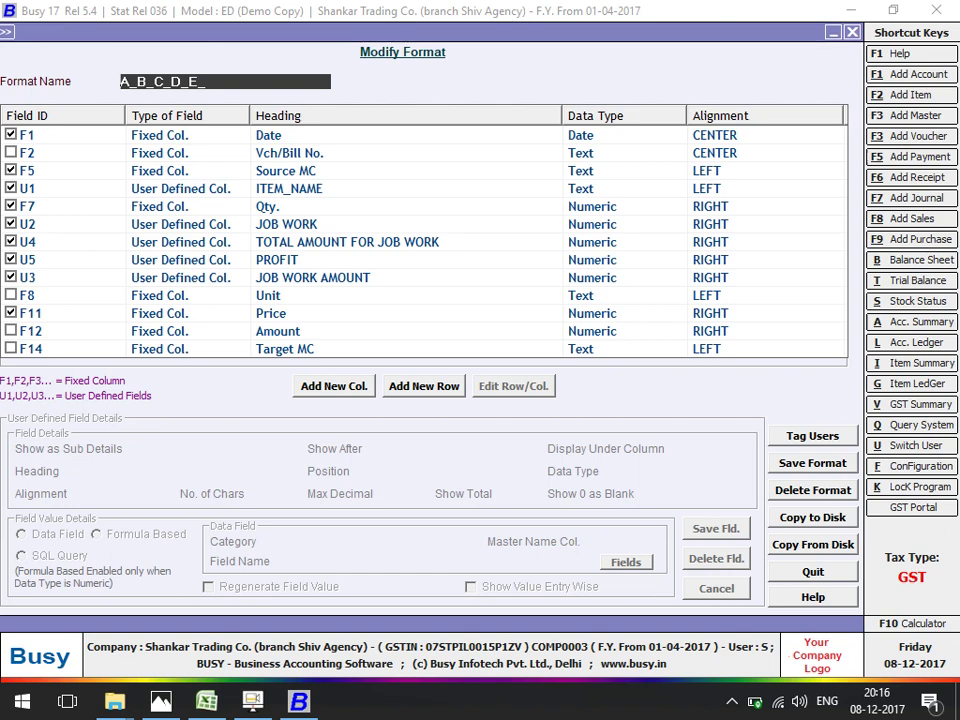
left_click(277, 259)
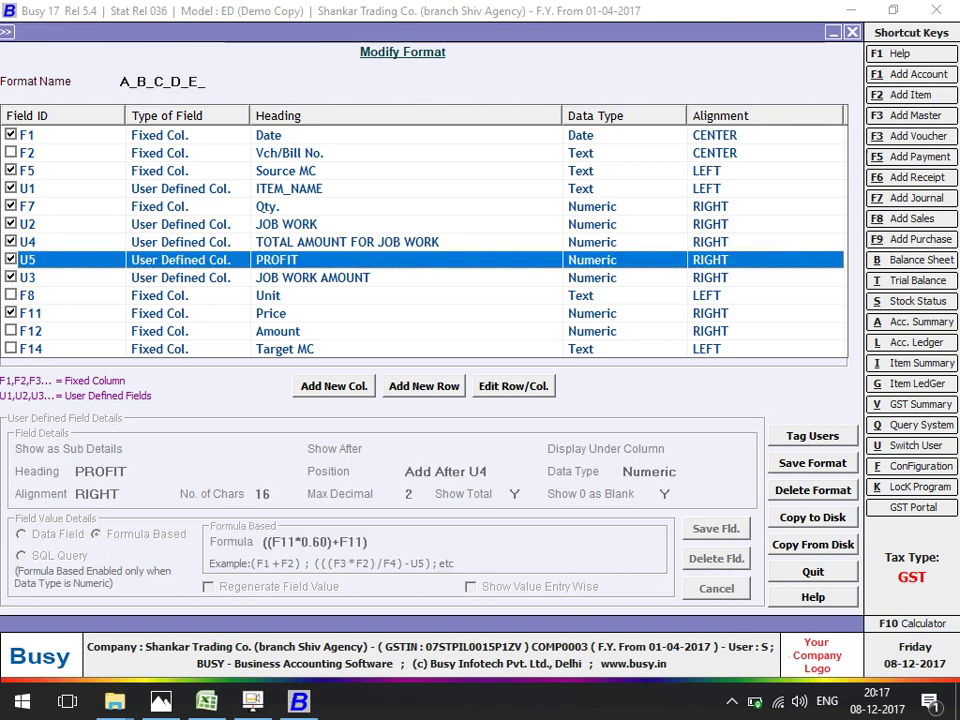
key("Return")
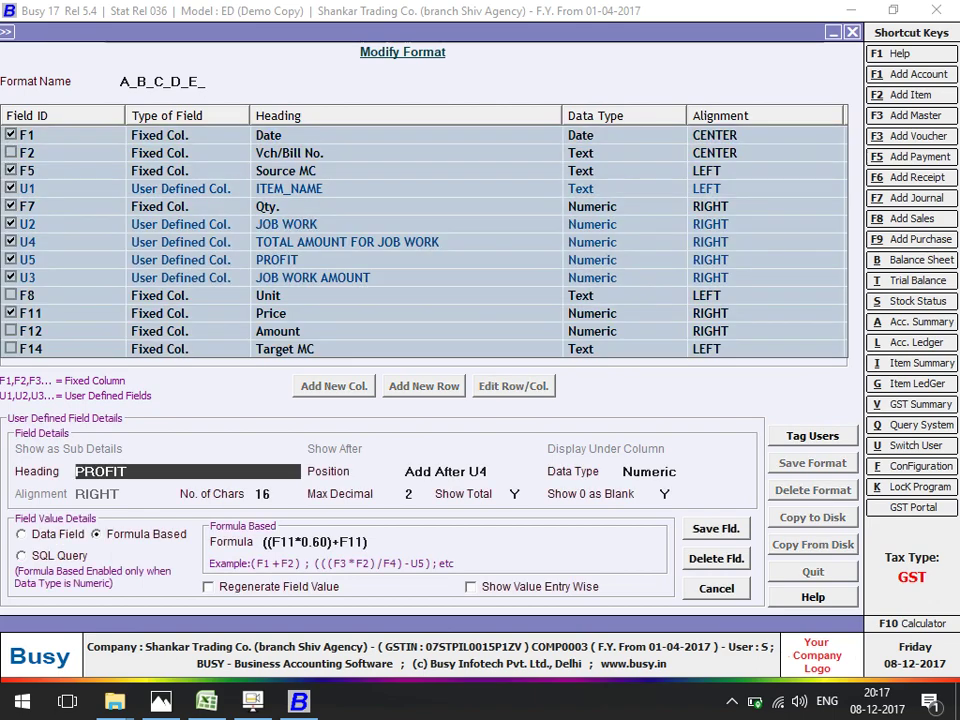
key("alt+d")
key("Escape")
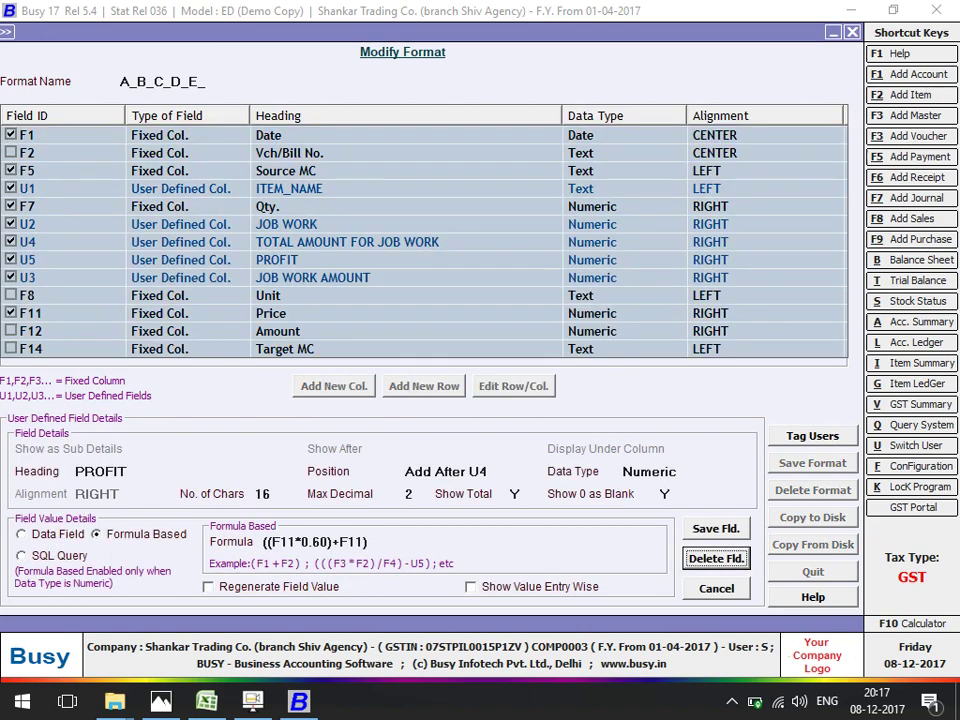
key("Return")
key("Return")
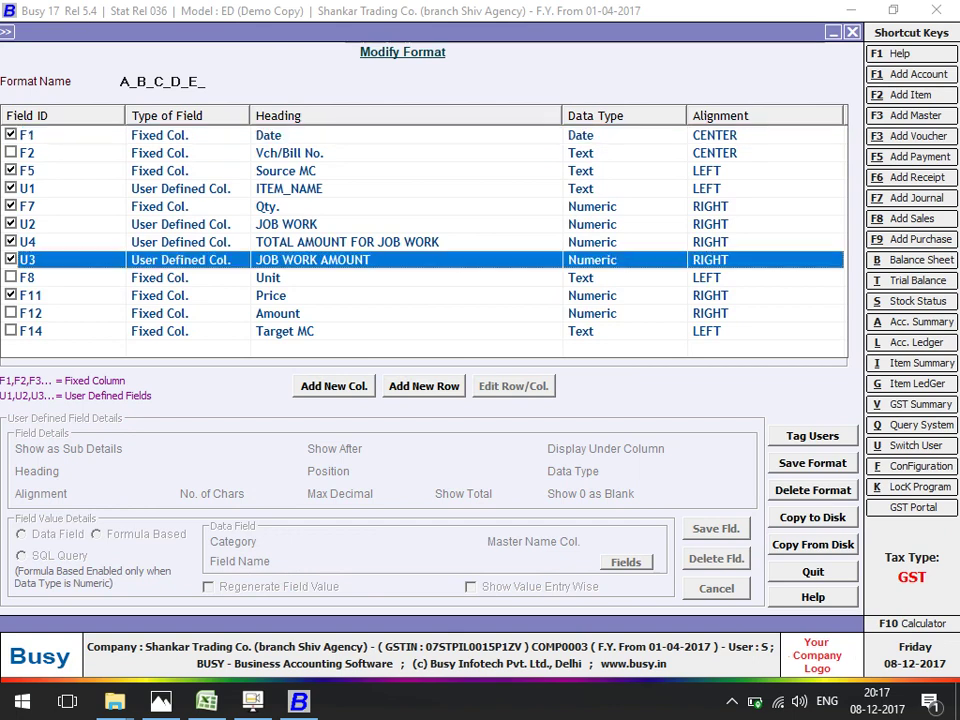
Check the definitions of the JOB WORK AMOUNT and TOTAL AMOUNT FOR JOB WORK columns without changing them.
key("Return")
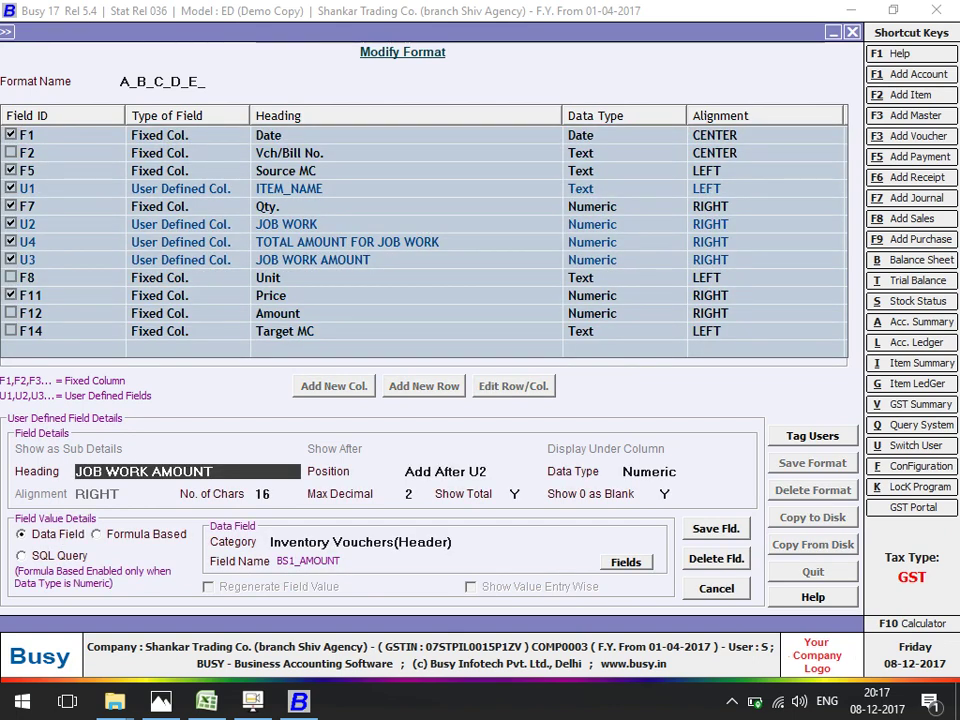
key("Escape")
key("Return")
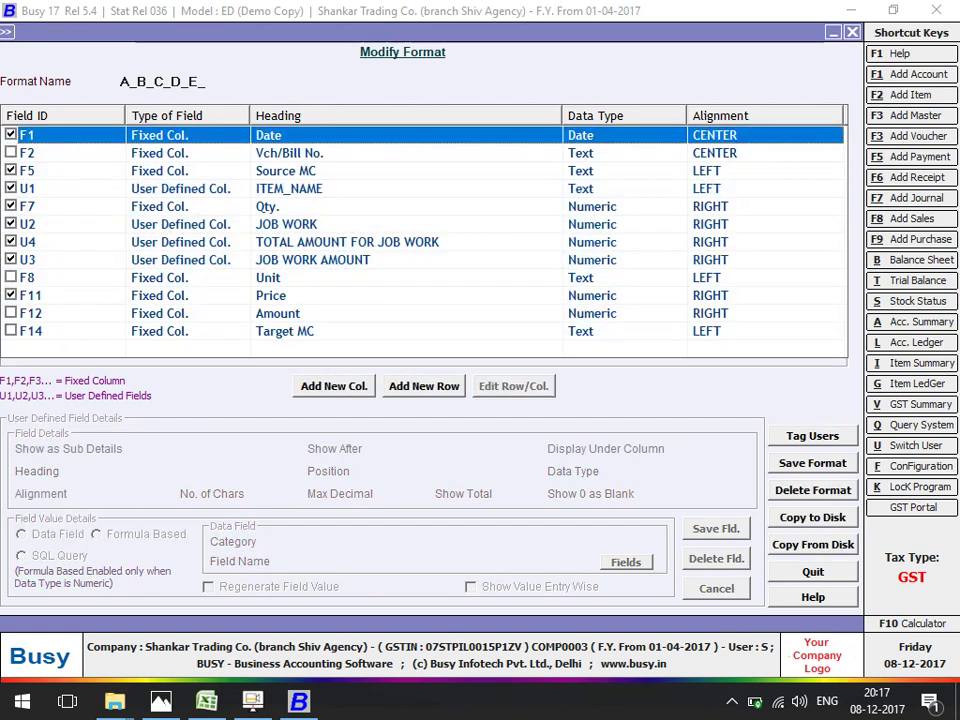
key("Down")
key("Down")
key("Down")
key("Down")
key("Down")
key("Down")
key("Return")
key("Escape")
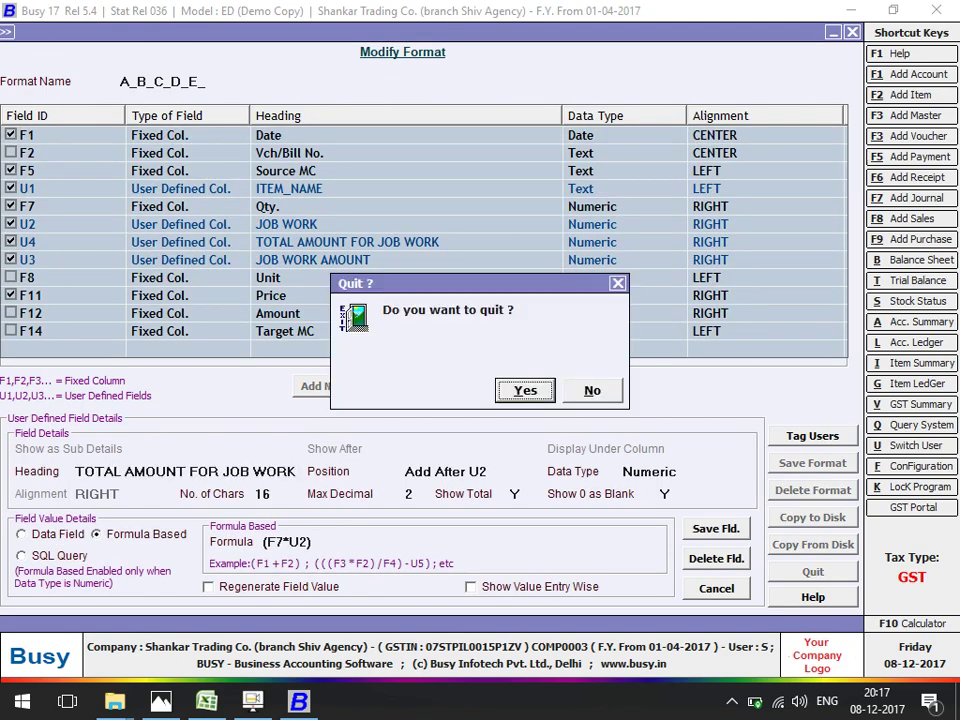
key("Return")
key("Down")
key("Down")
key("Down")
key("Down")
key("Down")
key("Down")
key("Down")
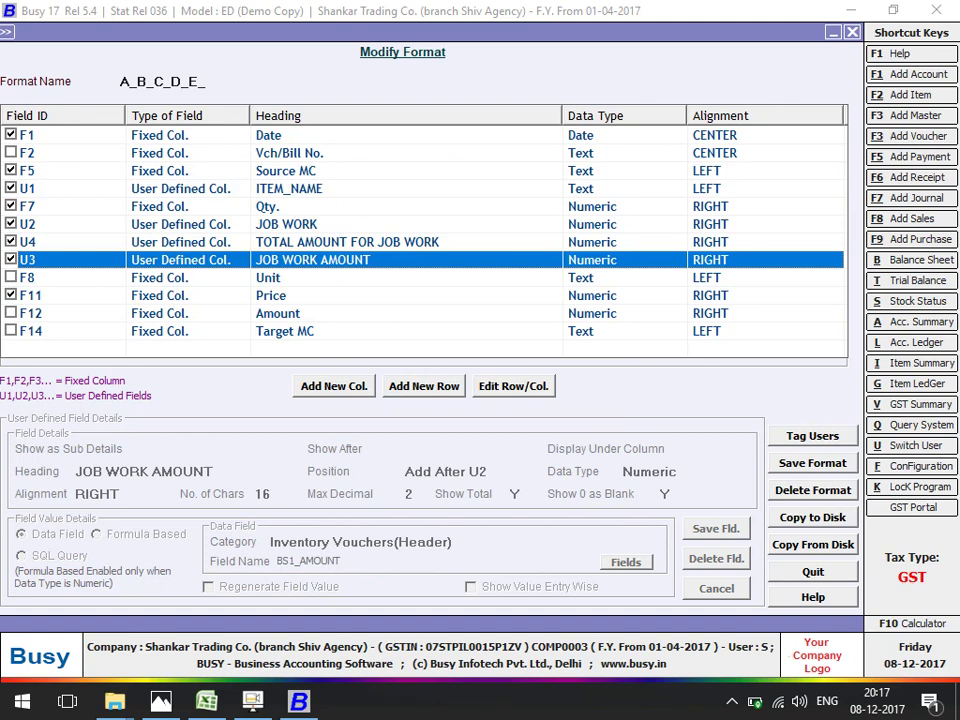
key("Return")
key("alt+d")
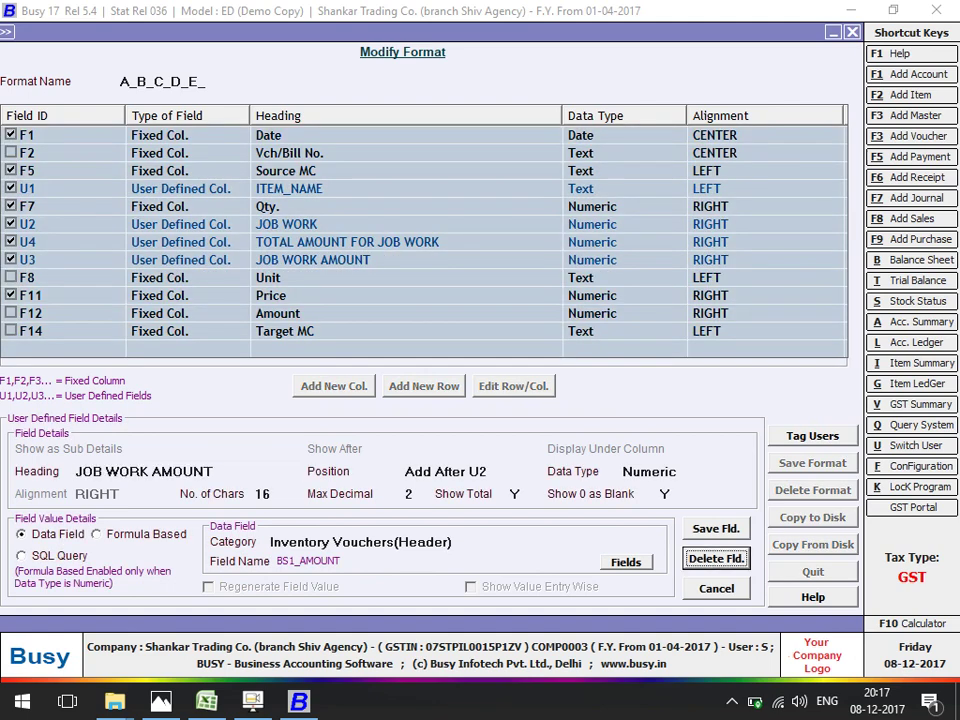
key("Escape")
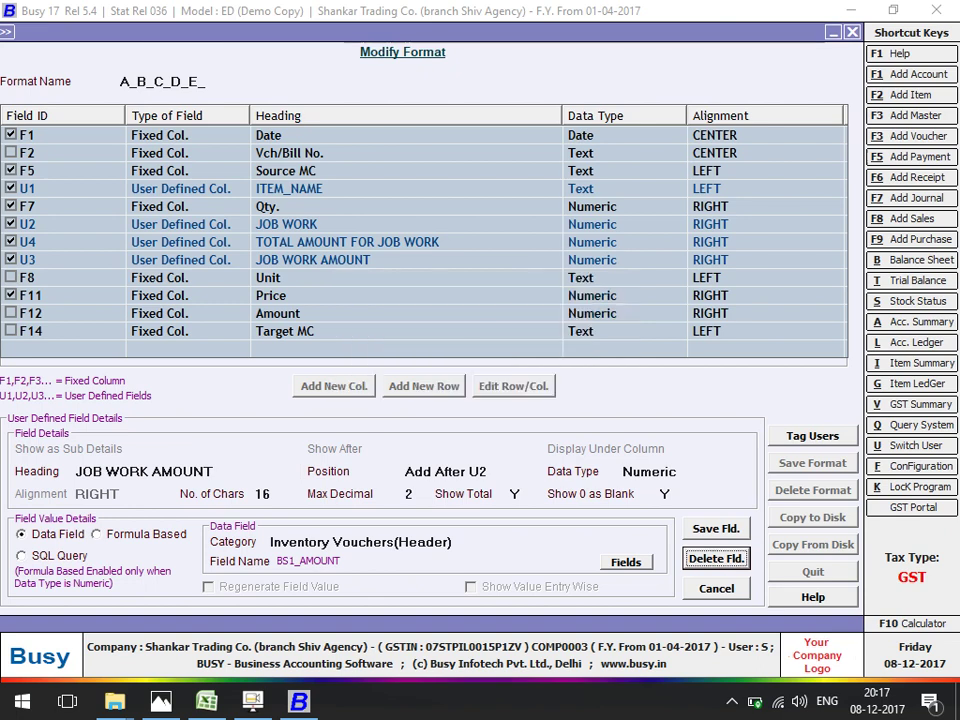
key("Escape")
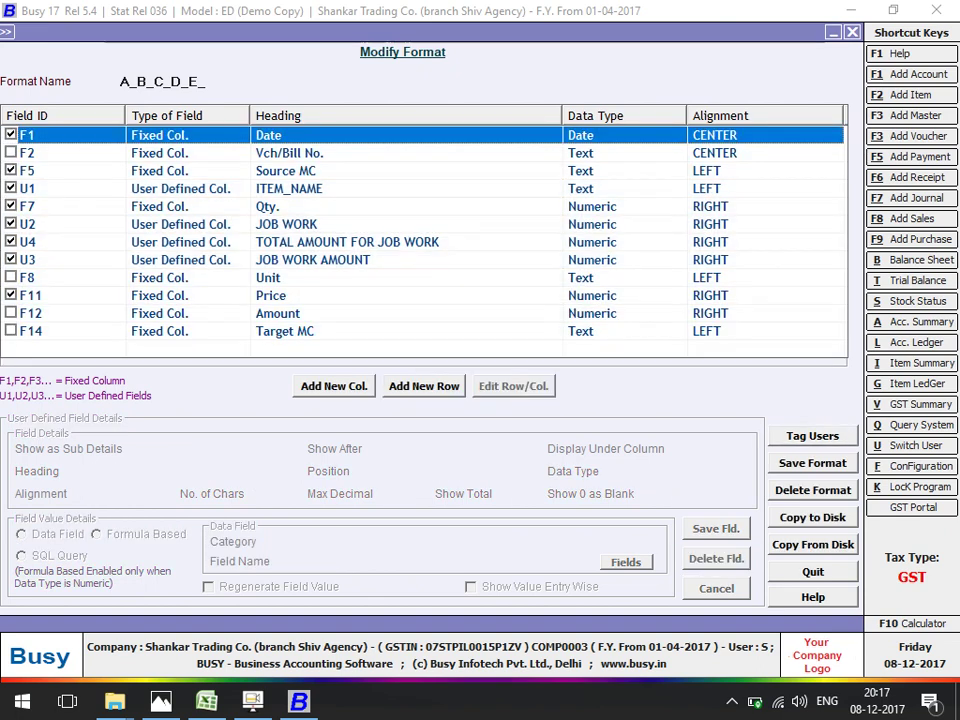
Compare the definitions of the JOB WORK, JOB WORK AMOUNT and TOTAL AMOUNT FOR JOB WORK columns without changing them.
left_click(286, 224)
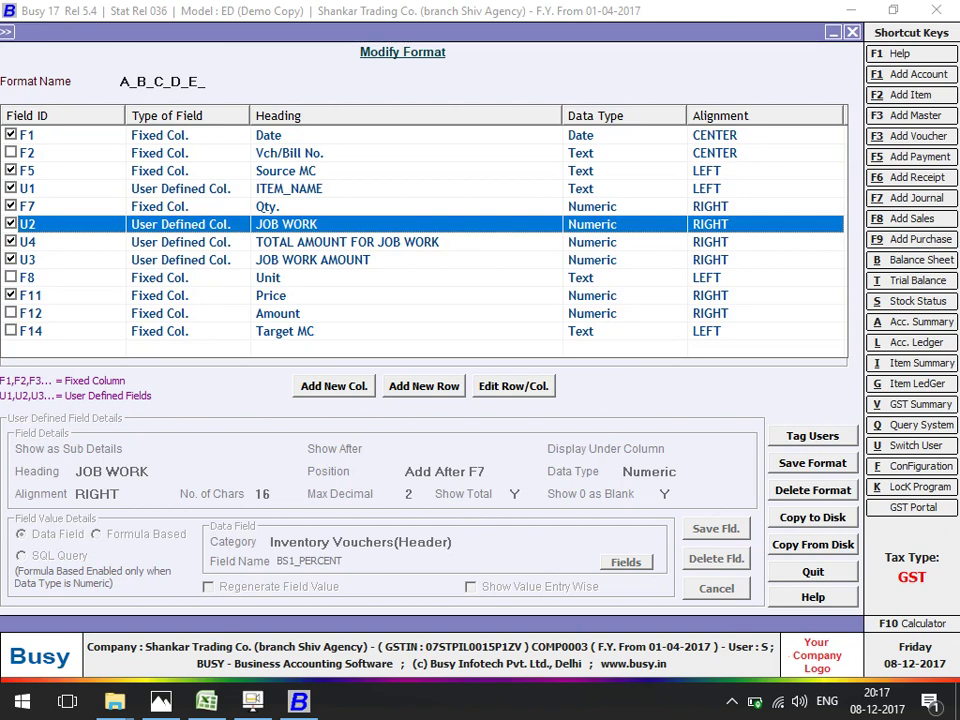
left_click(312, 259)
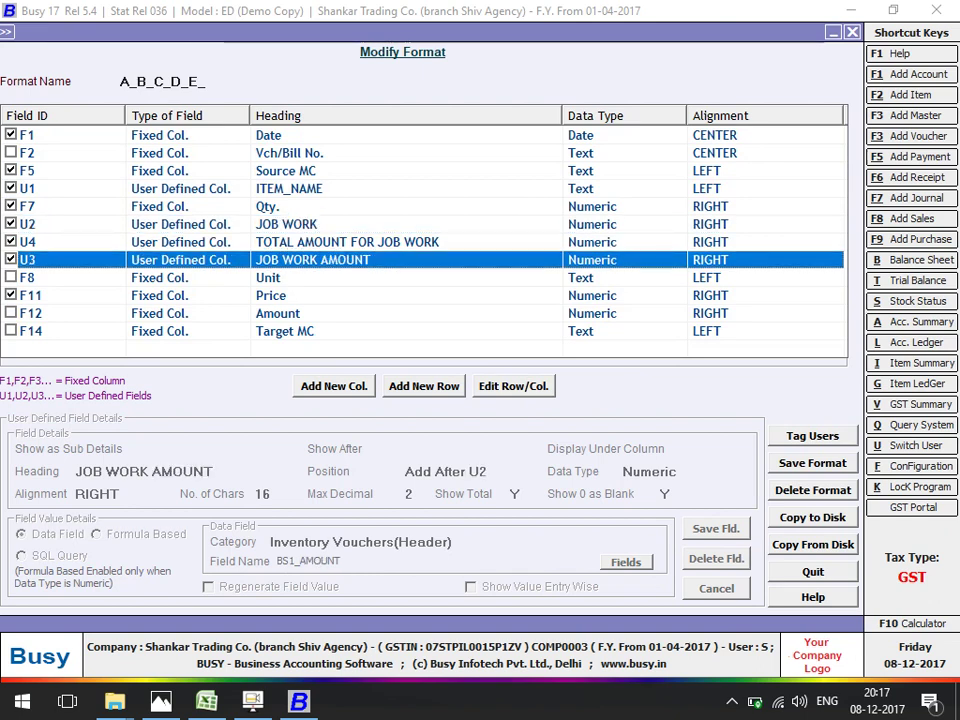
left_click(347, 241)
key("Return")
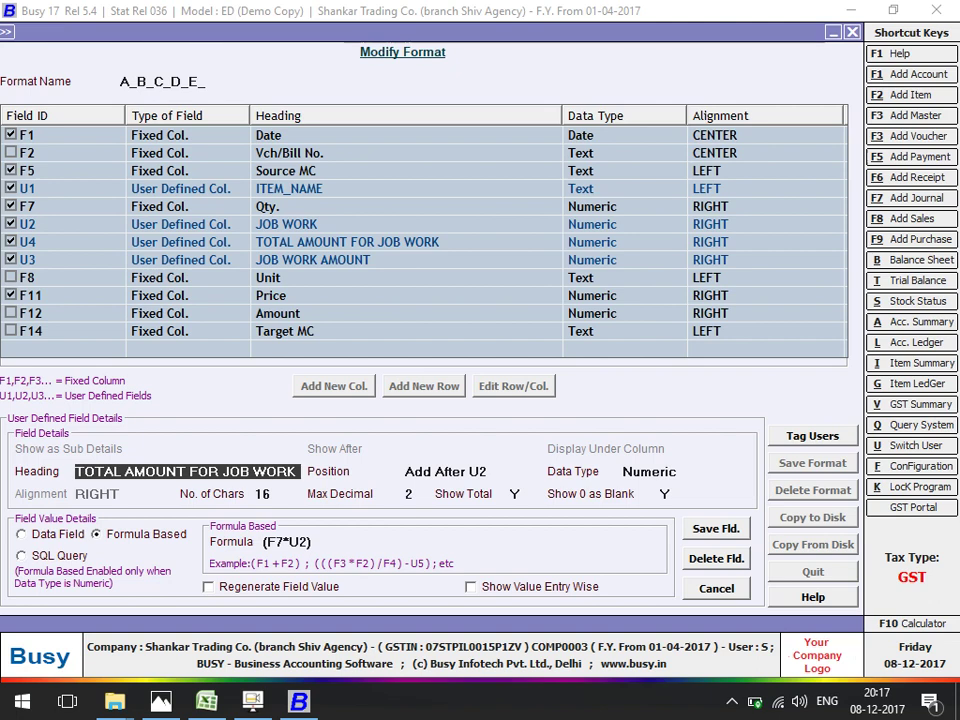
key("Escape")
key("Return")
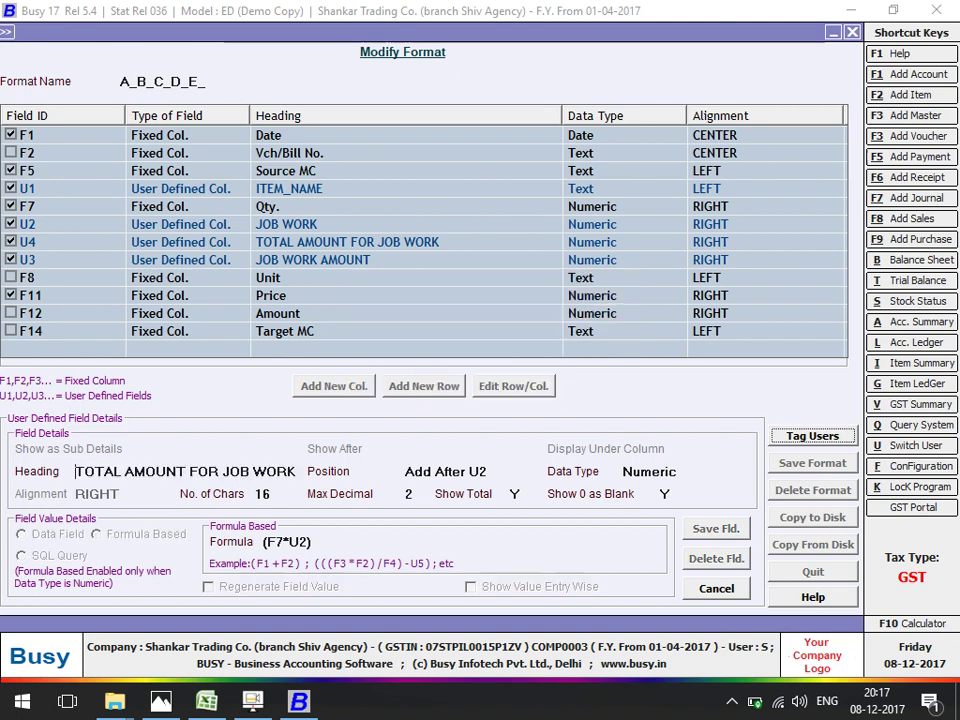
left_click(312, 259)
key("Return")
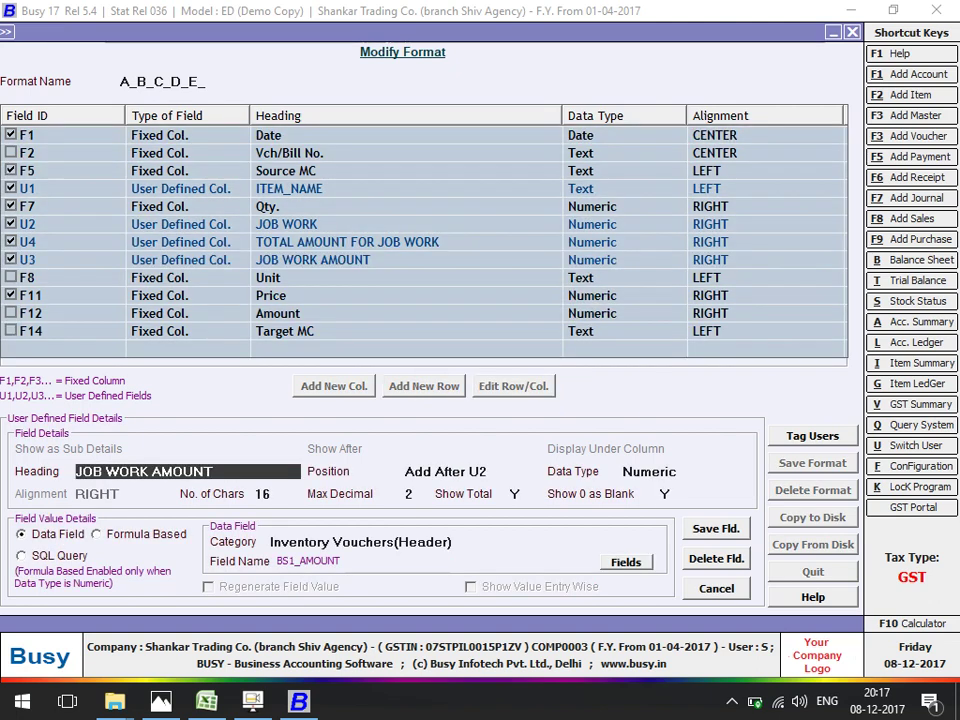
key("Escape")
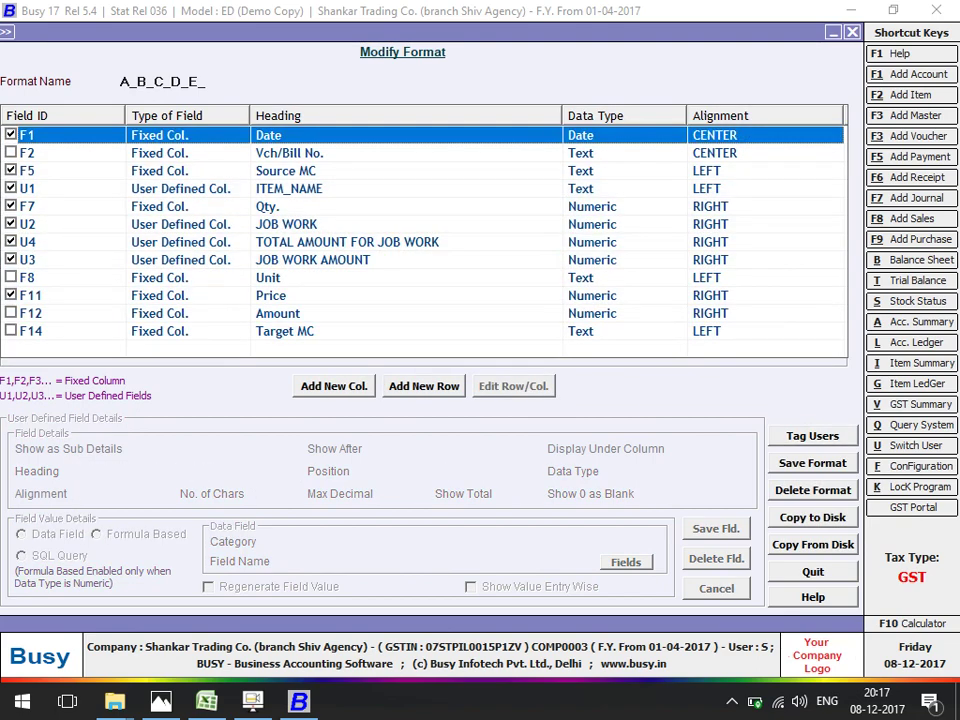
Delete the user-defined TOTAL AMOUNT FOR JOB WORK column from the A_B_C_D_E_ format.
left_click(347, 242)
key("Return")
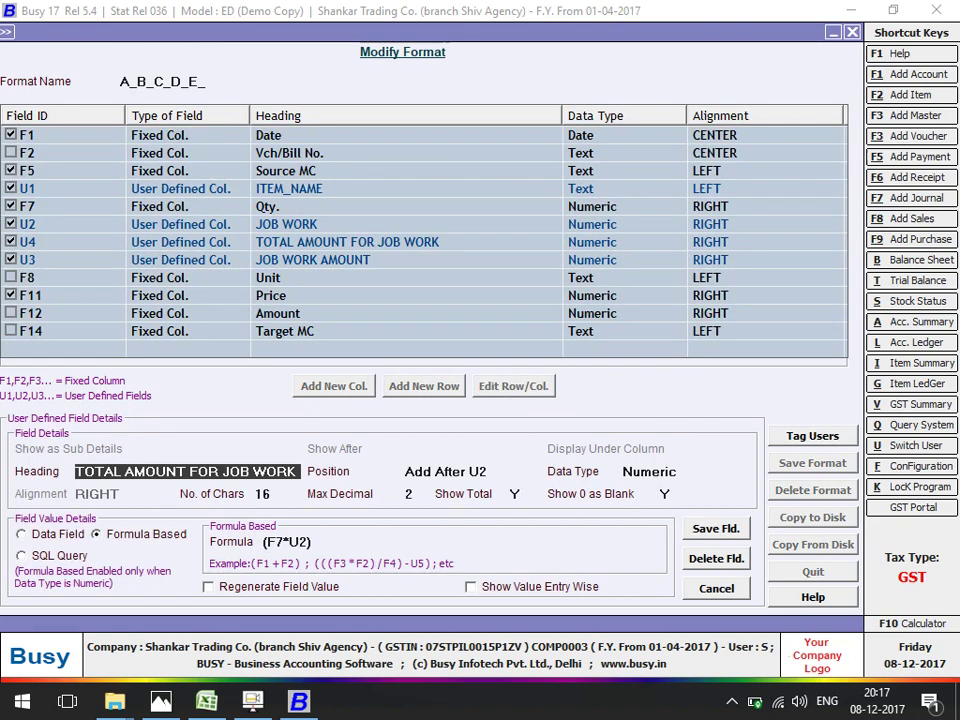
key("alt+d")
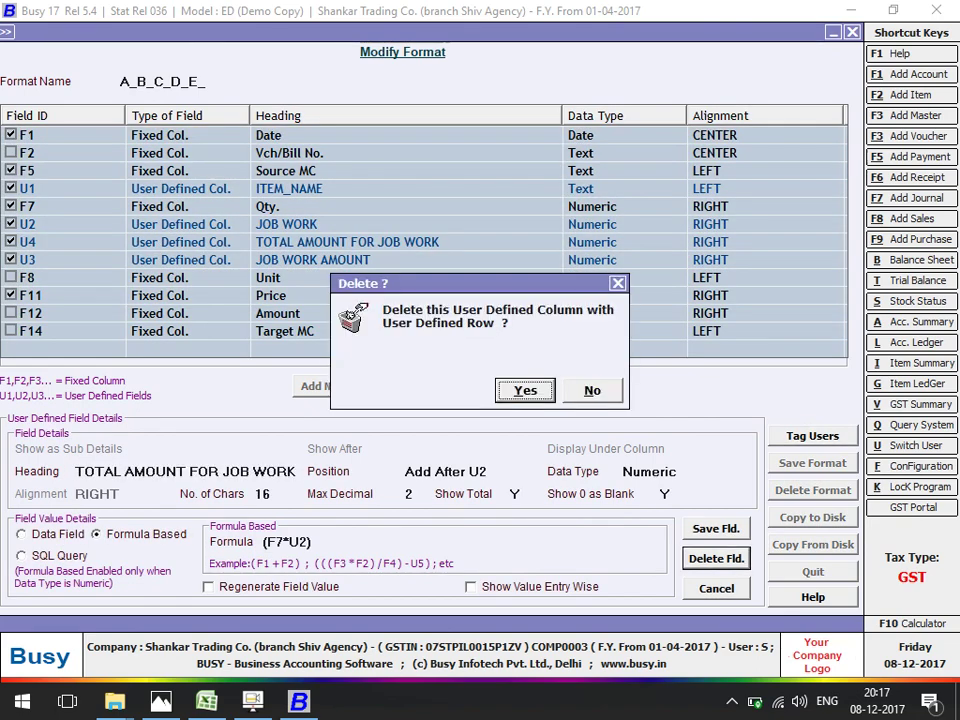
key("Return")
Leave the format editor and run the stock transfer query with the A_B_C_D_E_ format again.
key("Escape")
key("Escape")
key("Return")
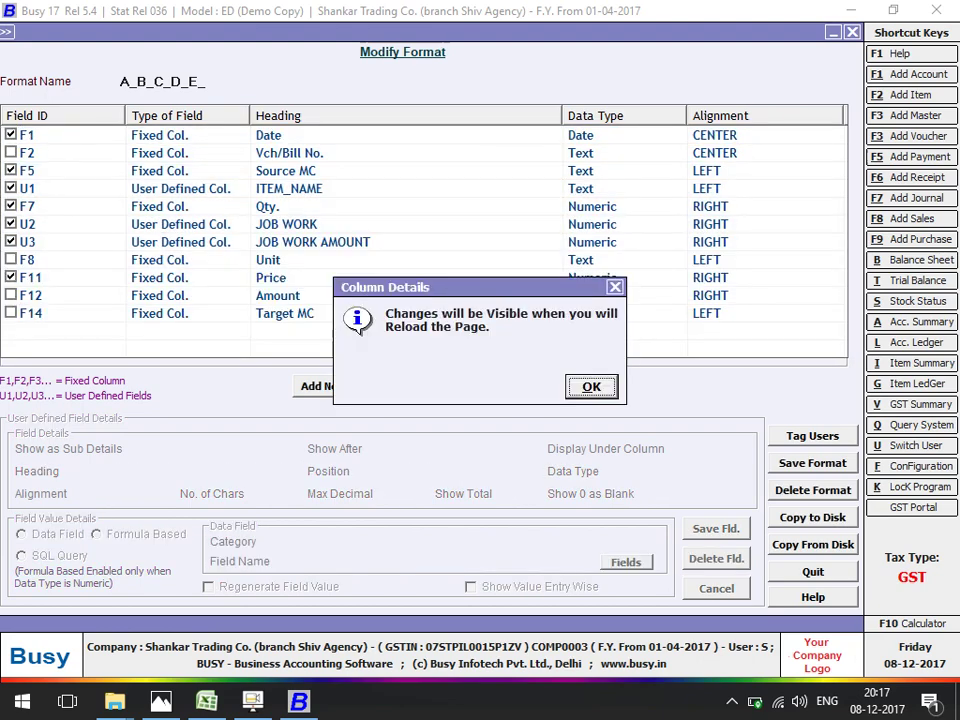
key("Return")
key("Escape")
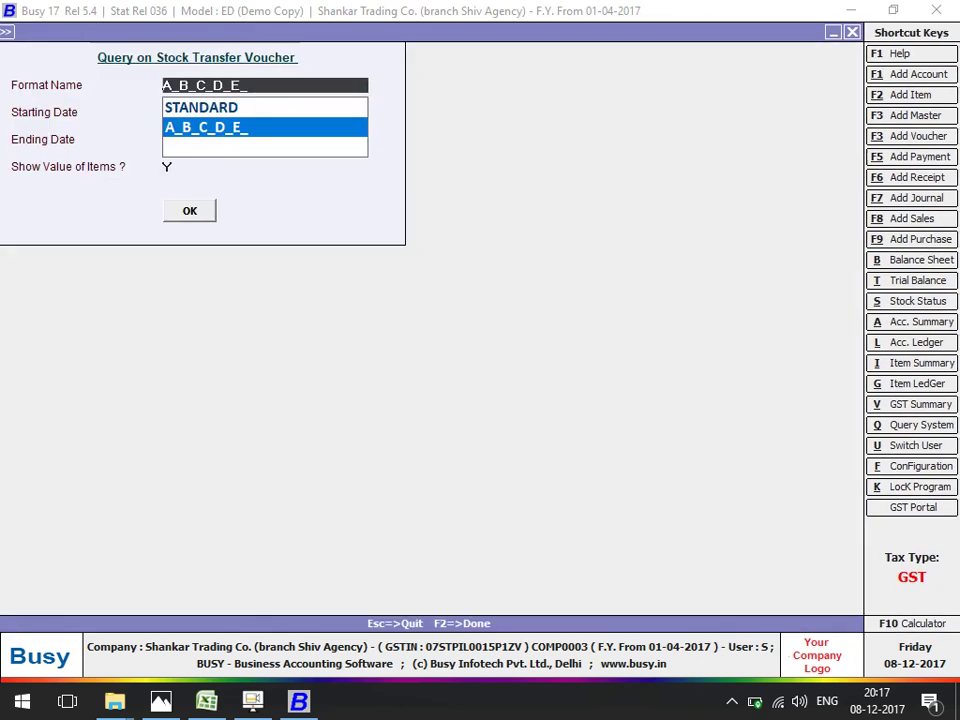
key("F2")
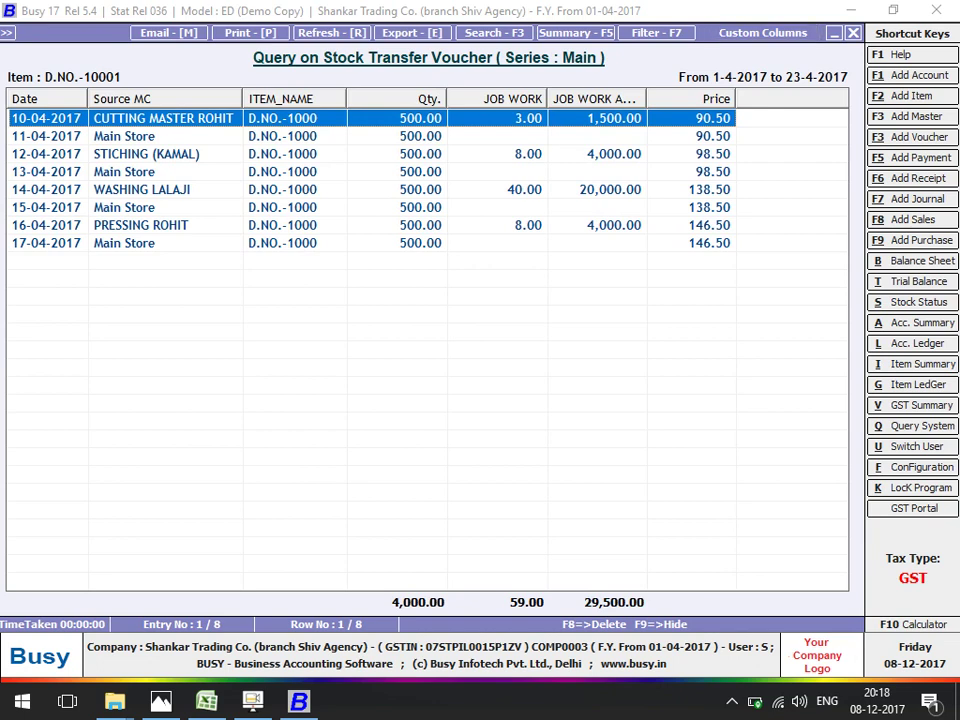
Reopen the format for modification, make the JOB WORK AMOUNT column formula based with F7*U2, and save the column details.
key("alt+c")
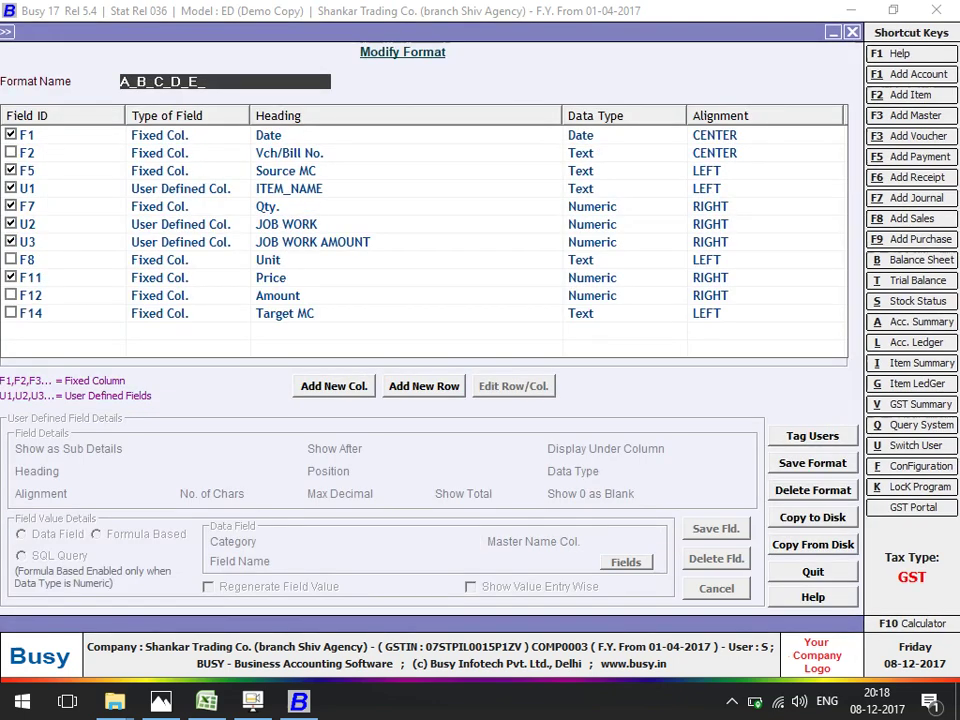
key("Return")
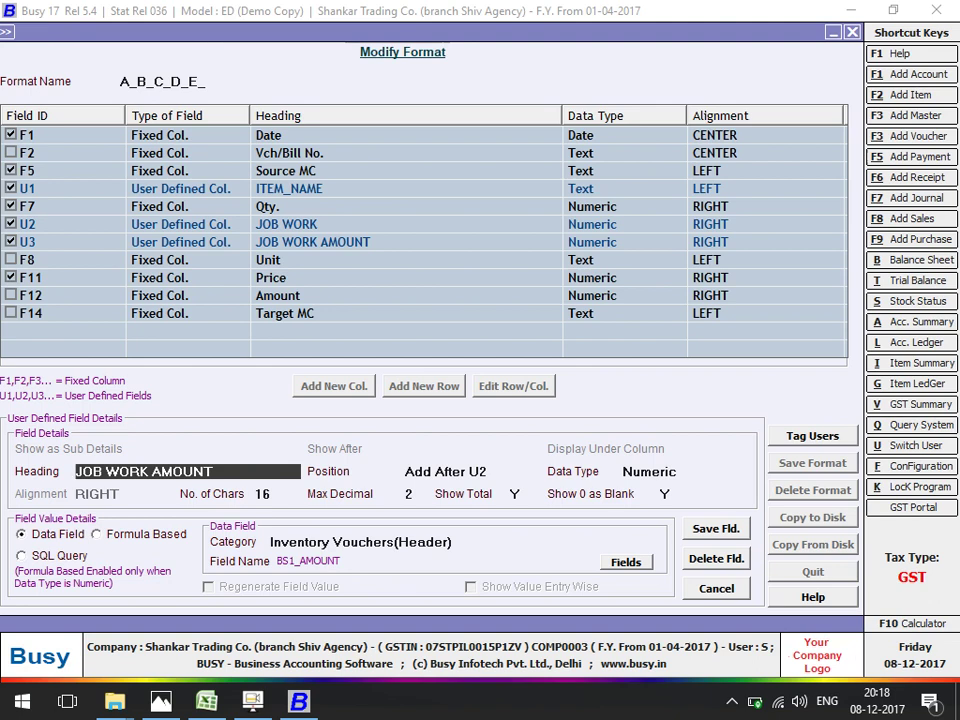
left_click(96, 534)
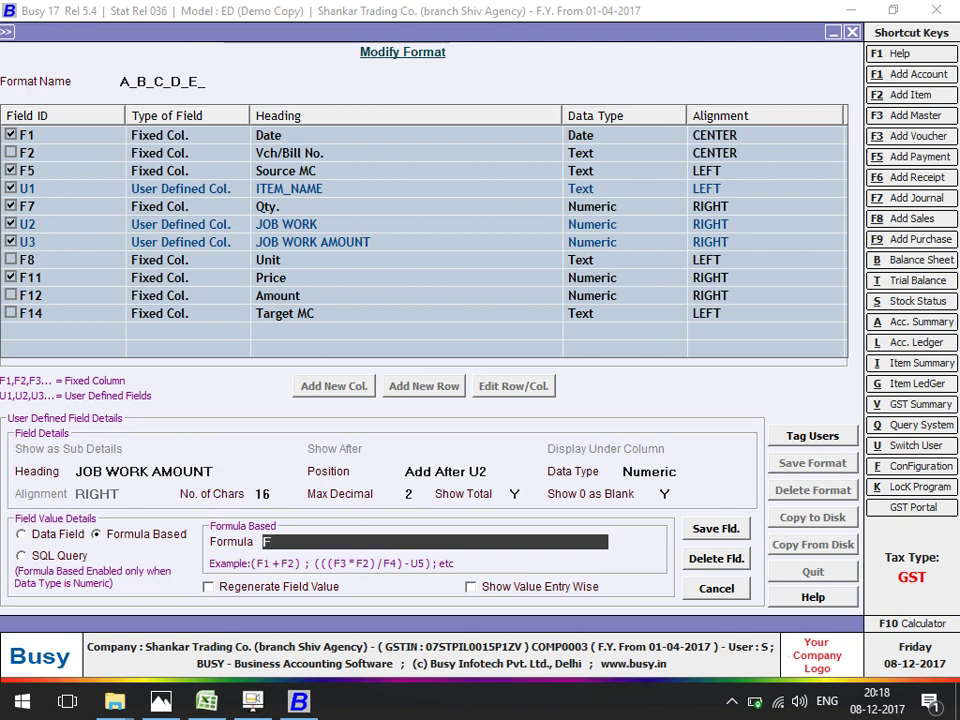
type("F7*U2")
key("Return")
key("Return")
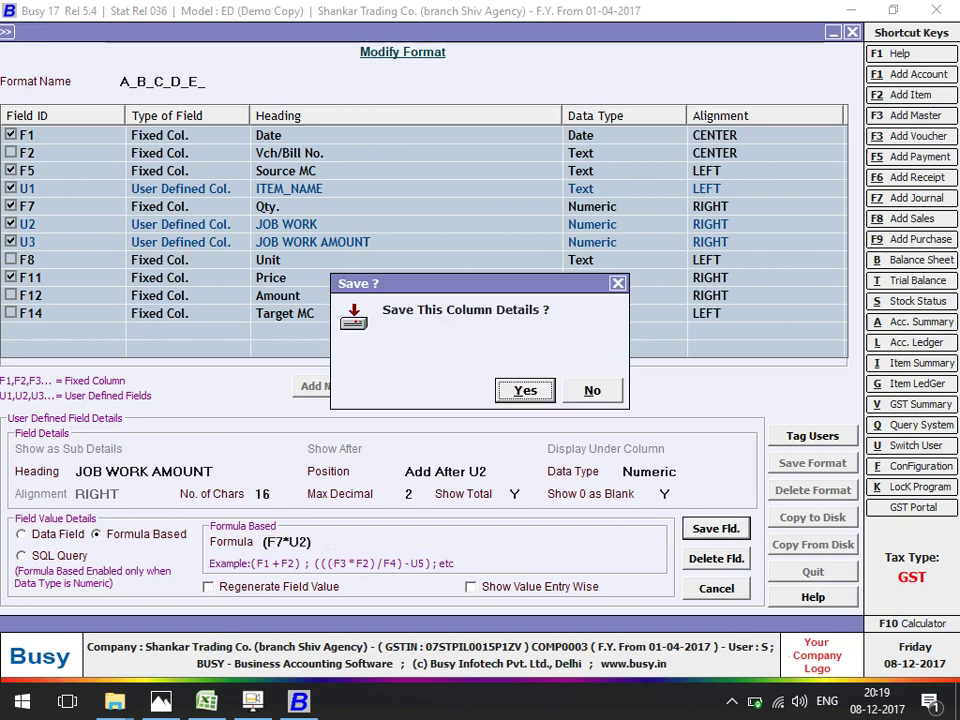
key("Return")
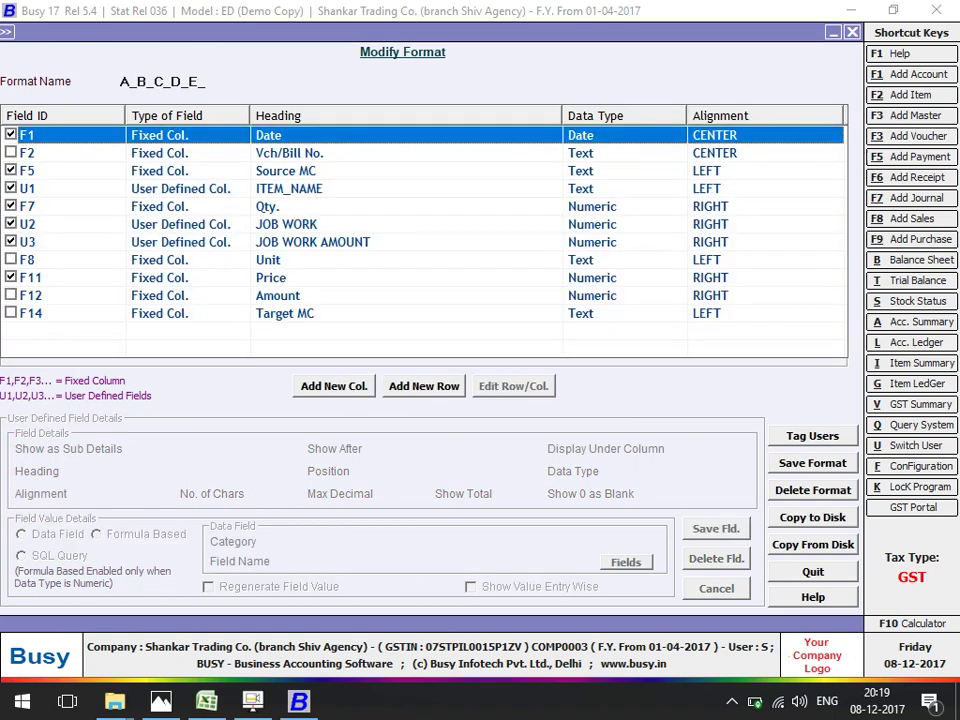
Save the A_B_C_D_E_ format with the changed JOB WORK AMOUNT column and rerun the stock transfer query with it.
key("F2")
key("Return")
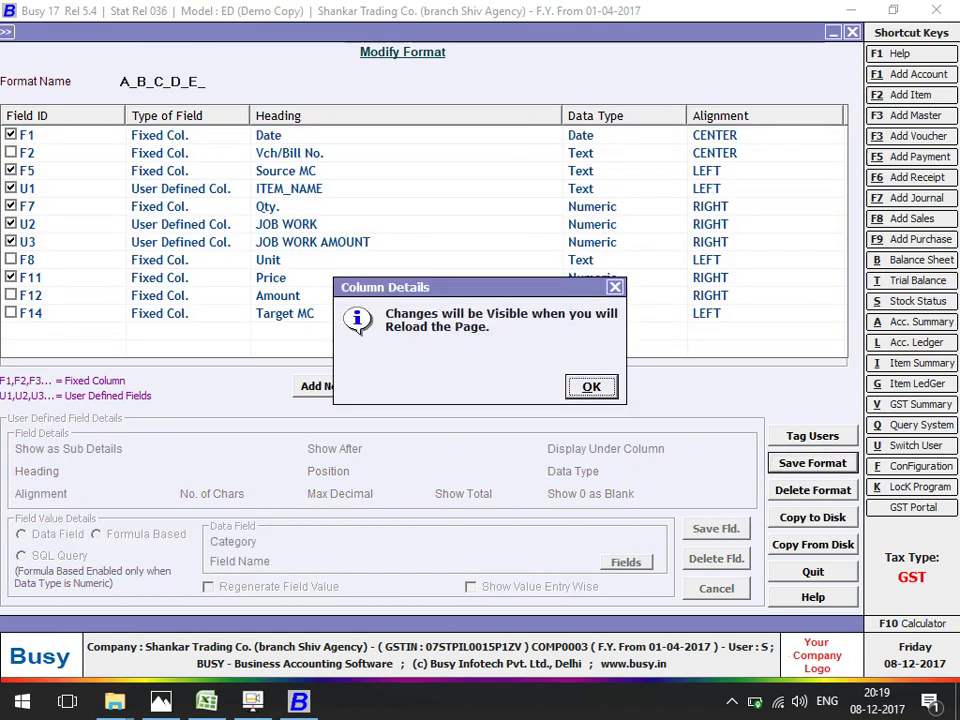
key("Return")
key("Escape")
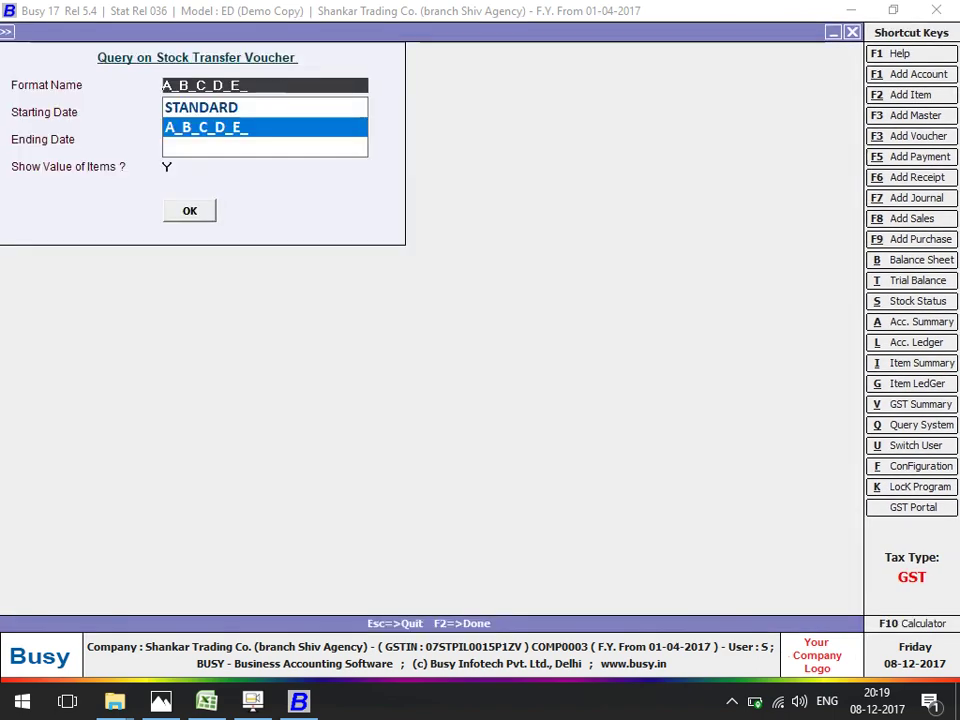
key("F2")
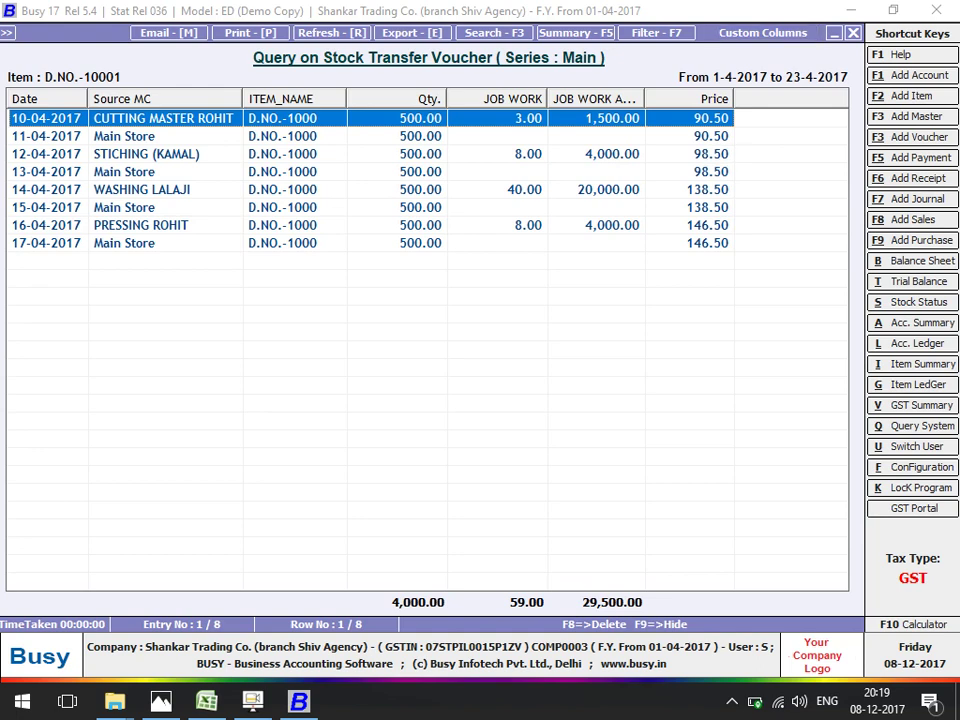
left_click(762, 33)
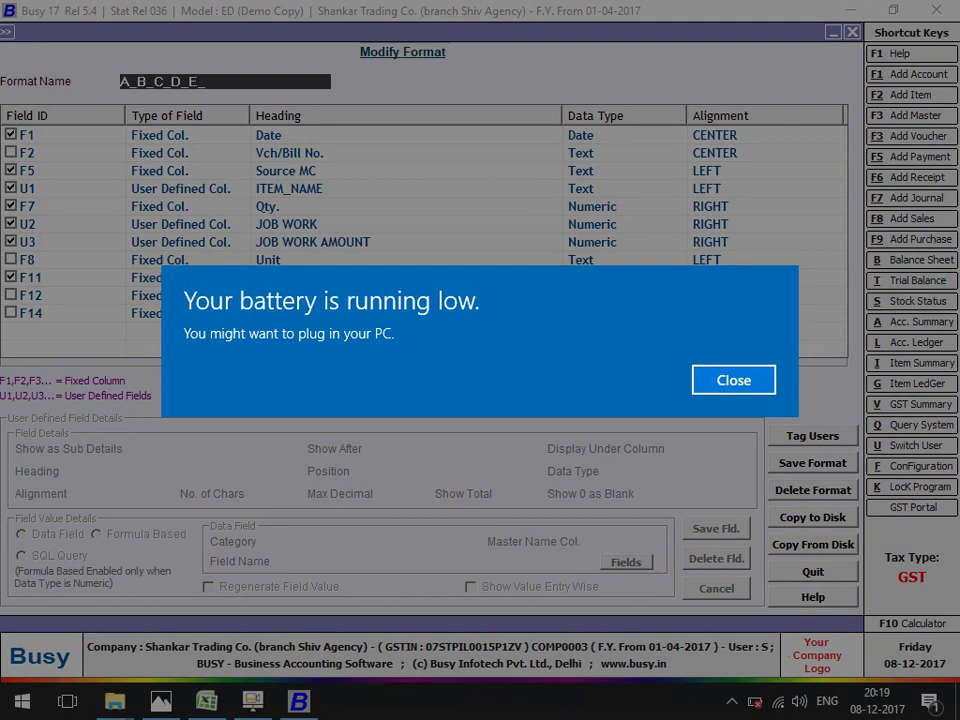
key("alt+Tab")
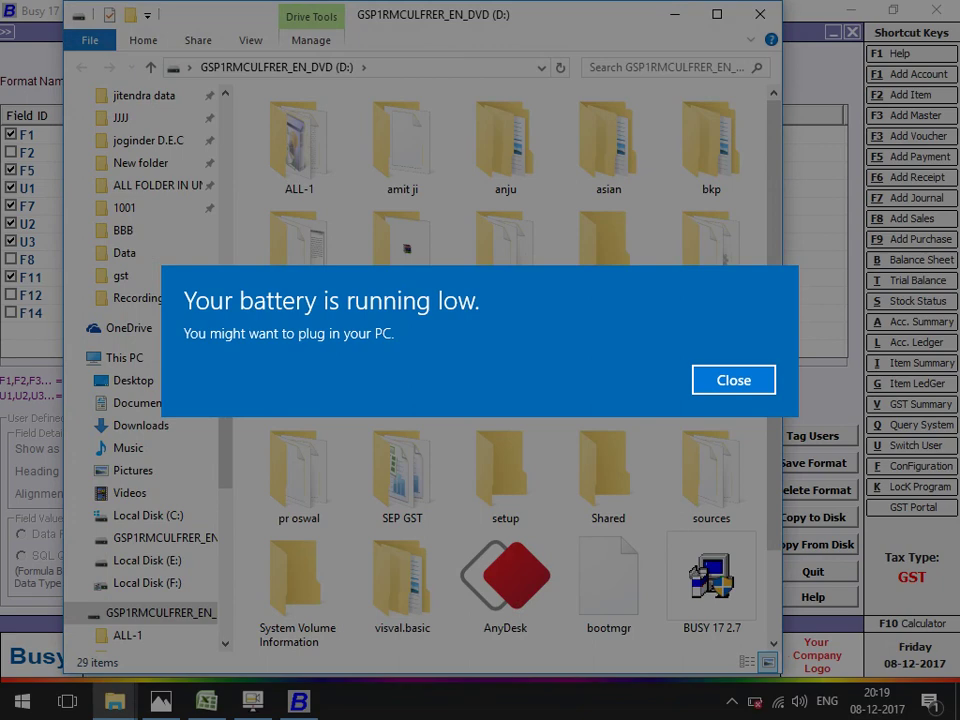
key("Return")
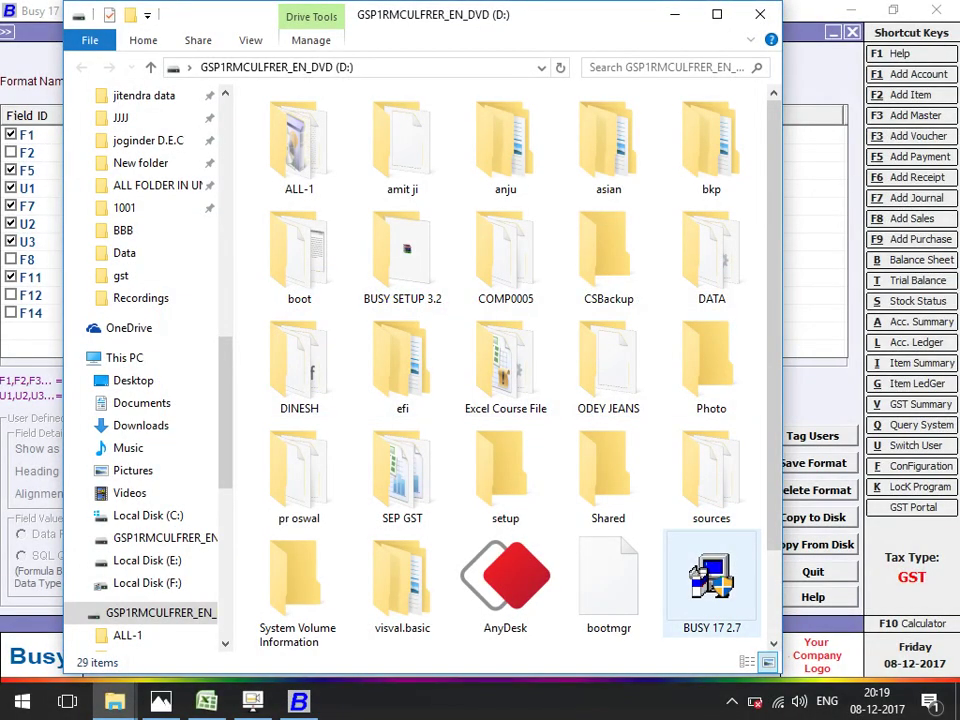
left_click(732, 701)
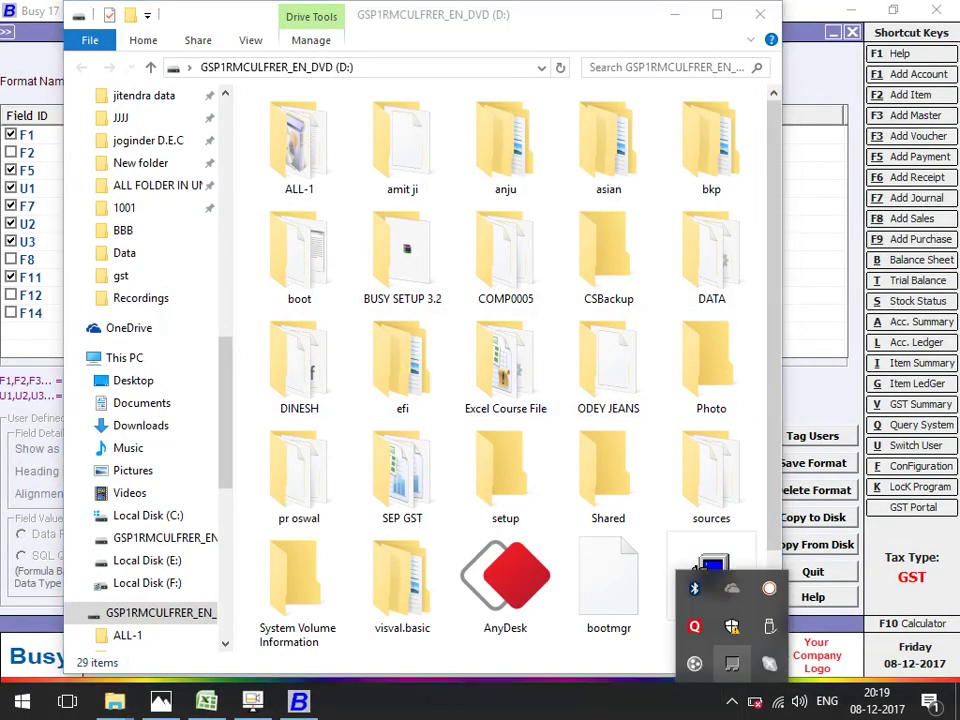
right_click(769, 588)
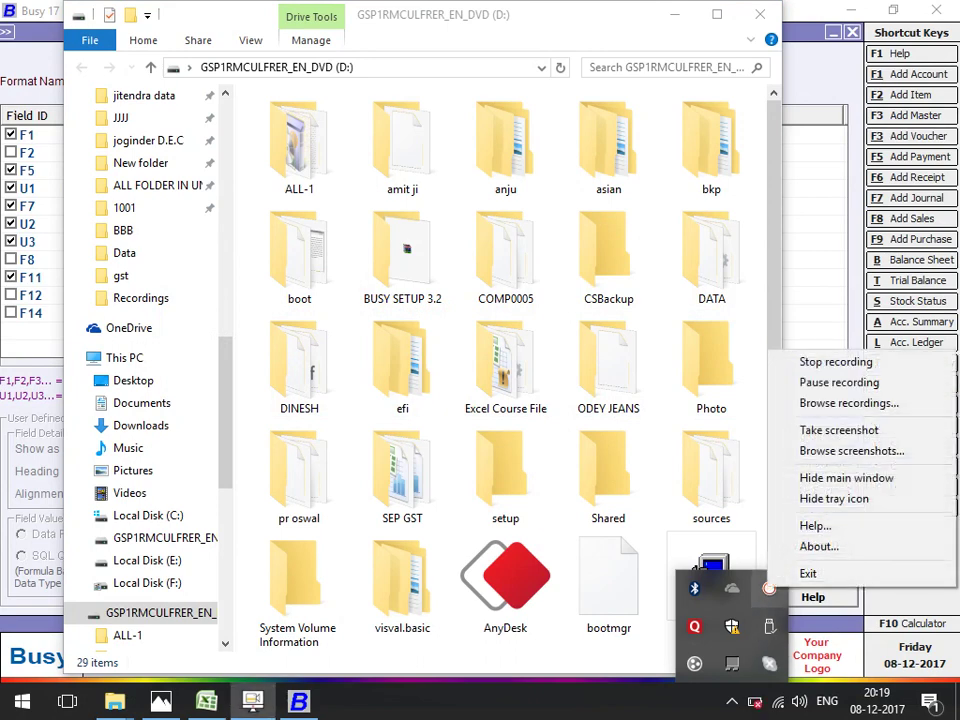